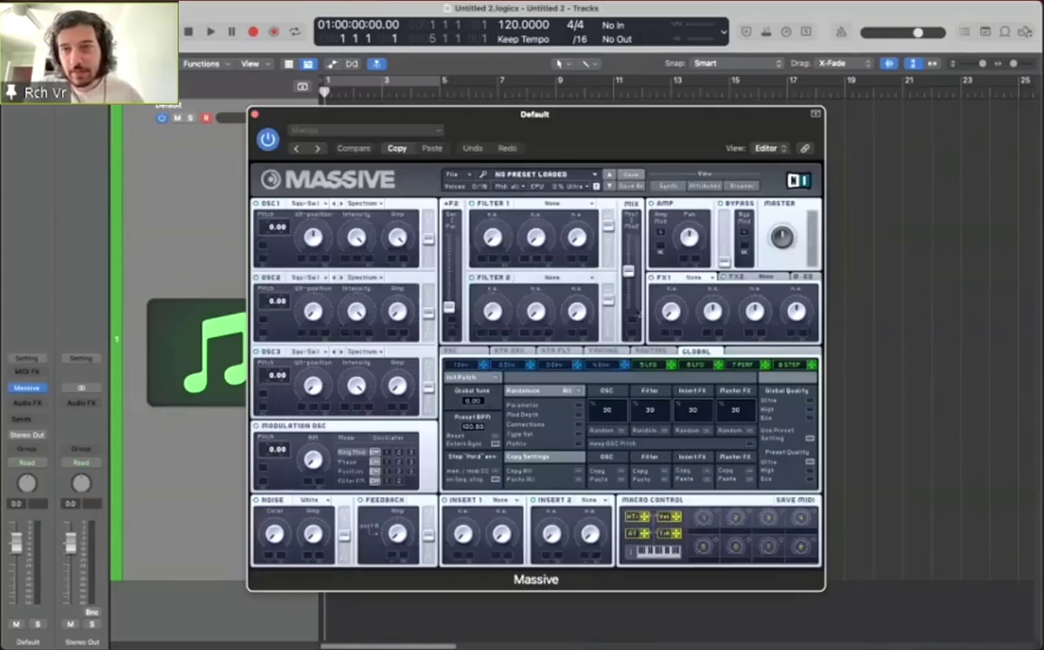
drag(564, 131, 529, 142)
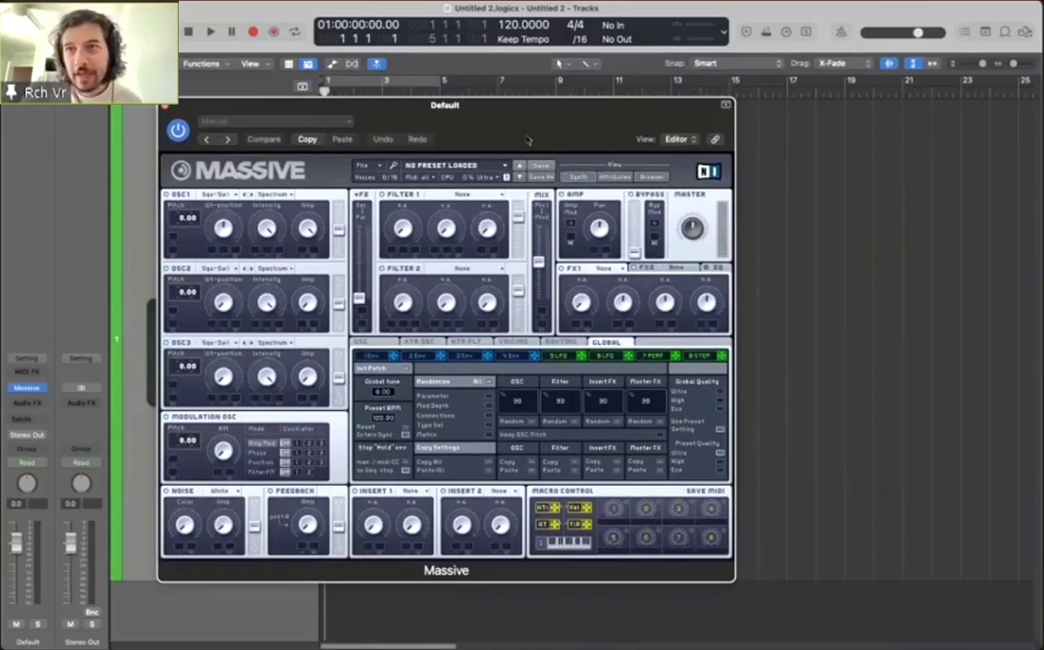
drag(526, 140, 550, 83)
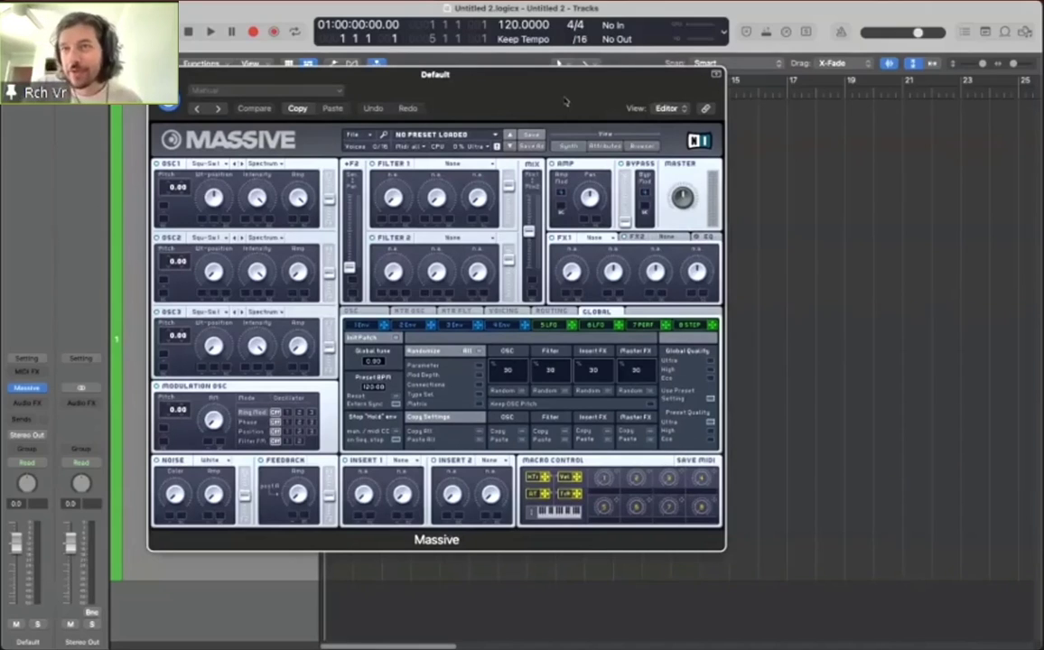
drag(565, 101, 536, 94)
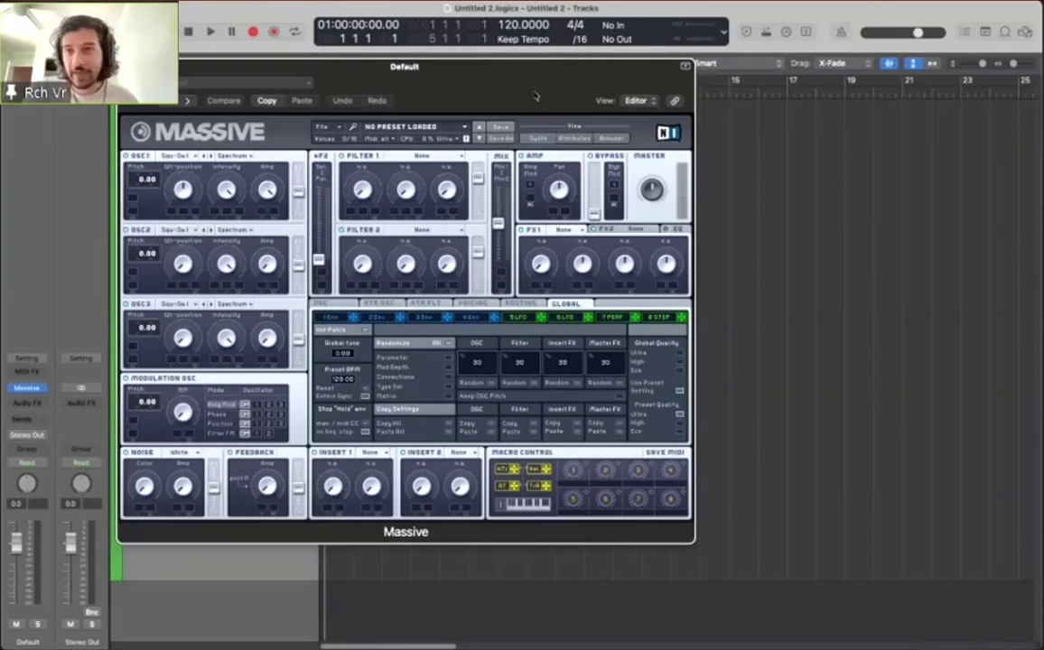
mouse_move(1029, 298)
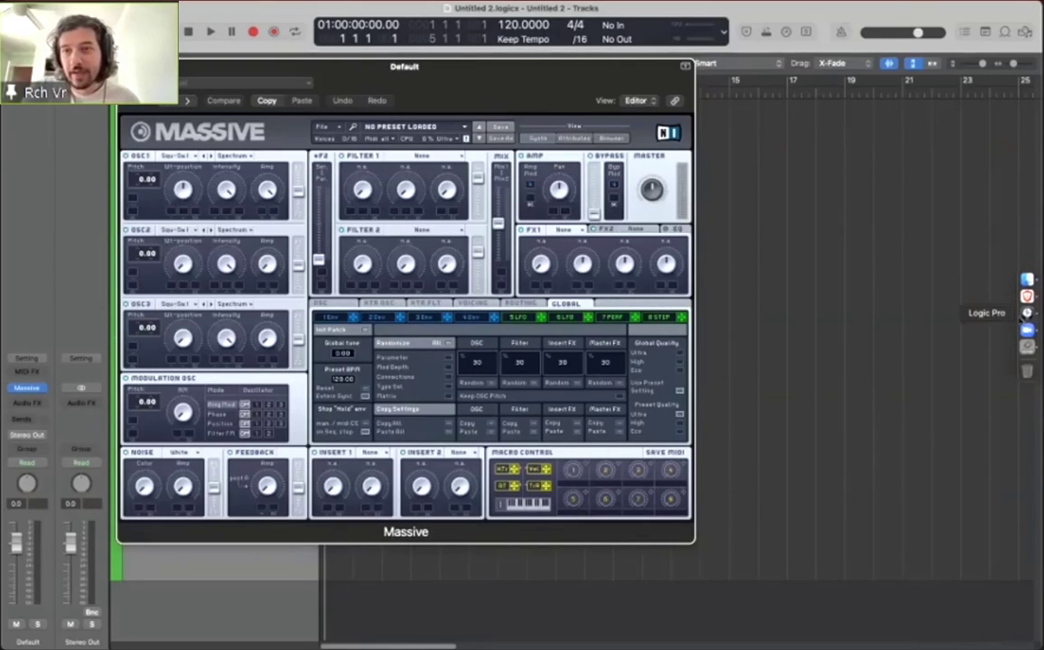
mouse_move(532, 82)
mouse_down()
mouse_move(605, 93)
mouse_move(532, 83)
mouse_up()
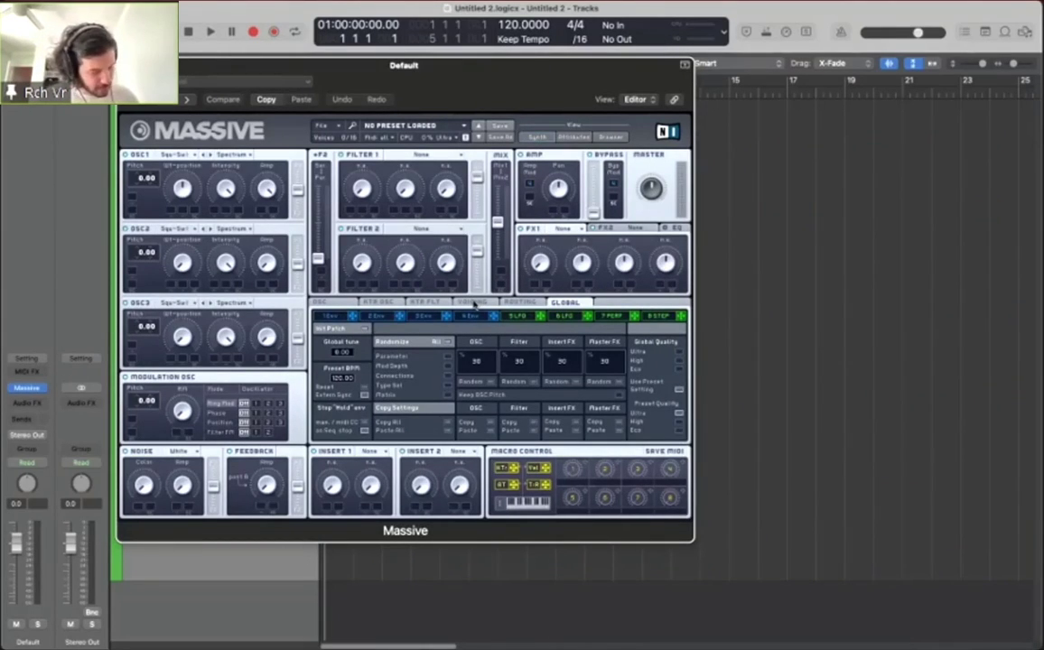
Step: Set oscillator 1's wavetable to Square-Saw I and Filter 1's type to Lowpass 4
click(172, 155)
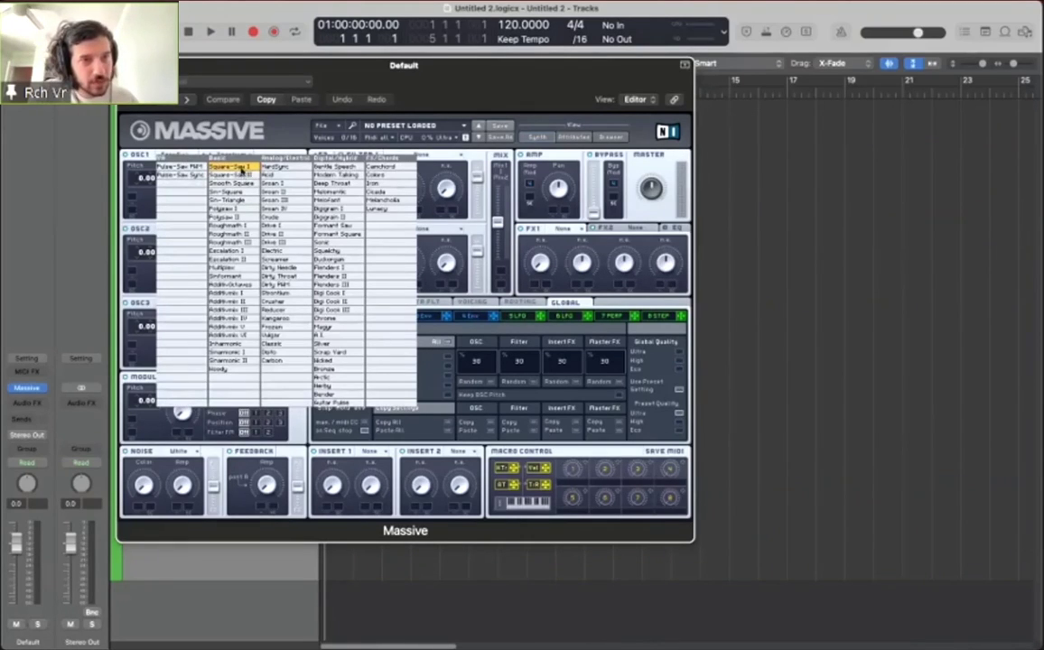
click(228, 167)
click(386, 159)
click(371, 171)
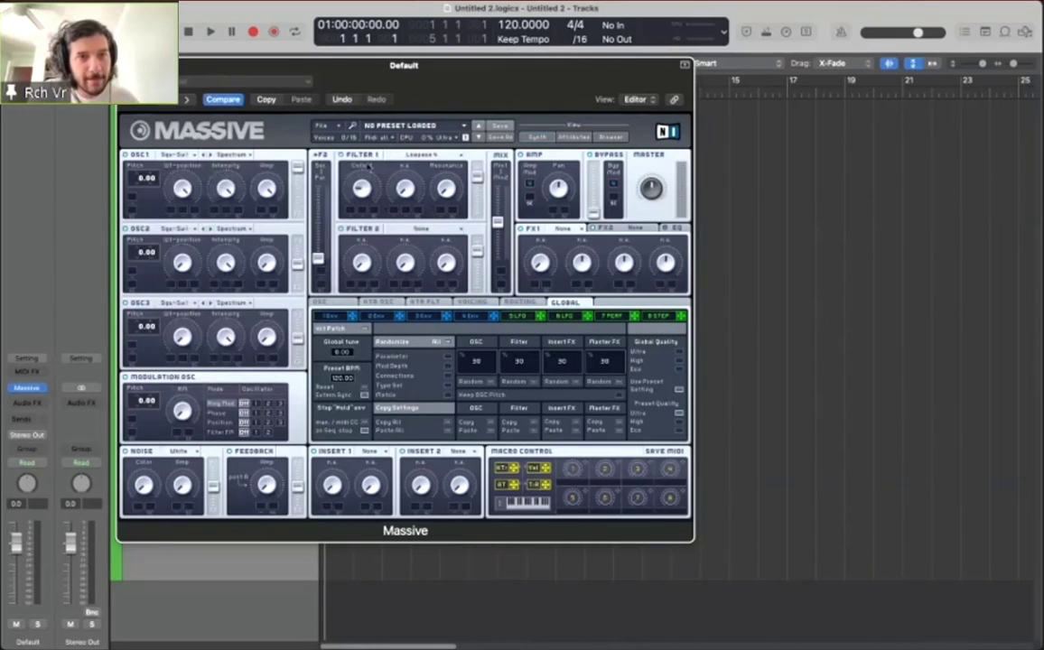
click(757, 222)
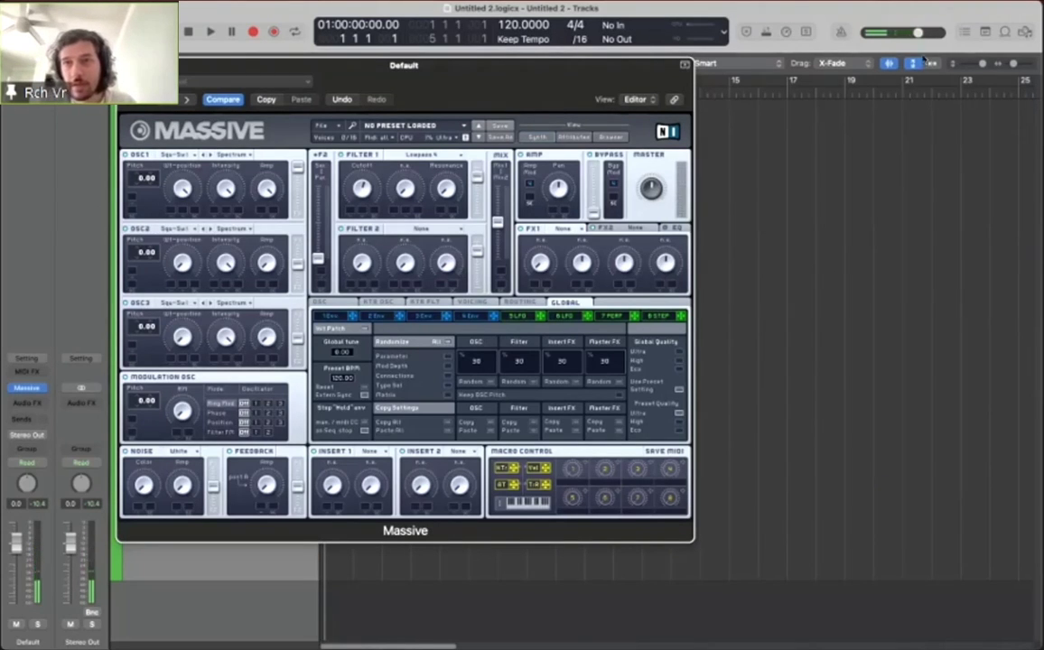
key(super+Tab)
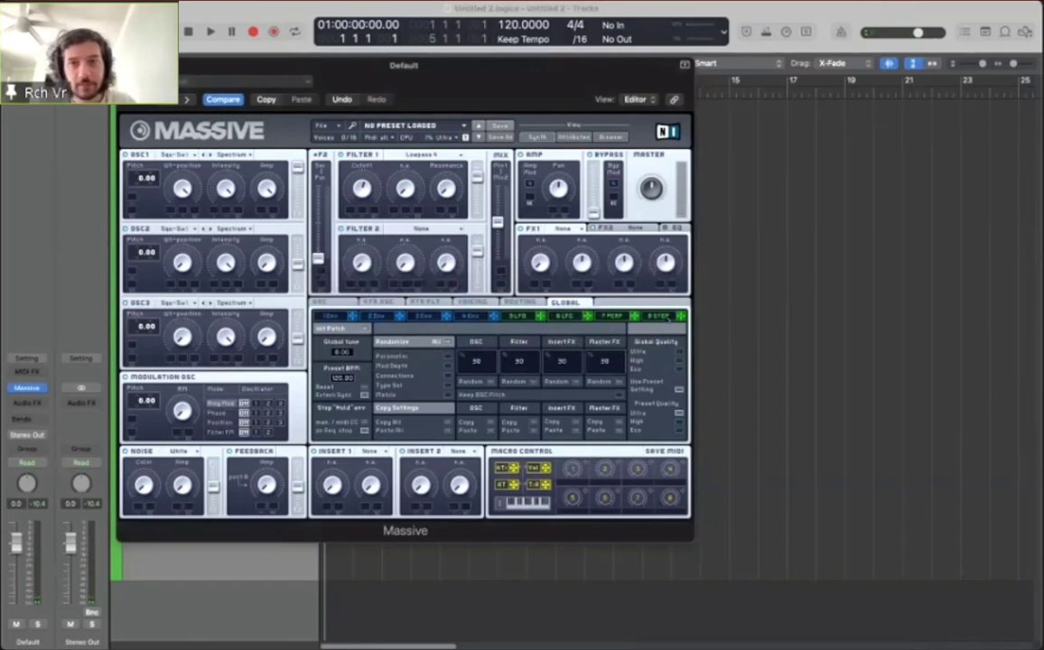
click(625, 68)
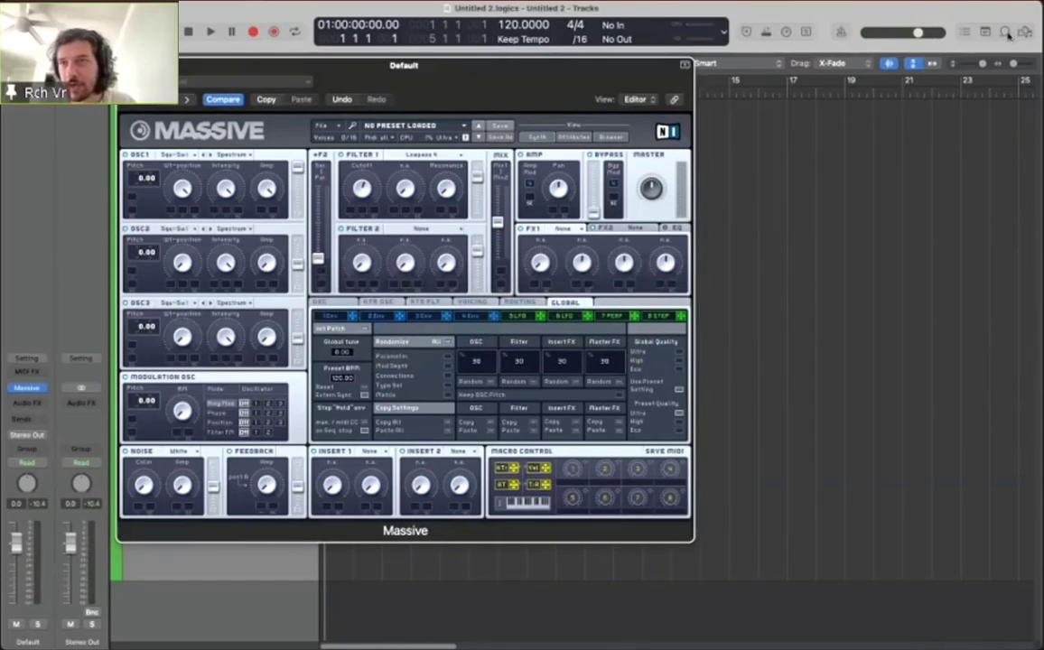
click(928, 307)
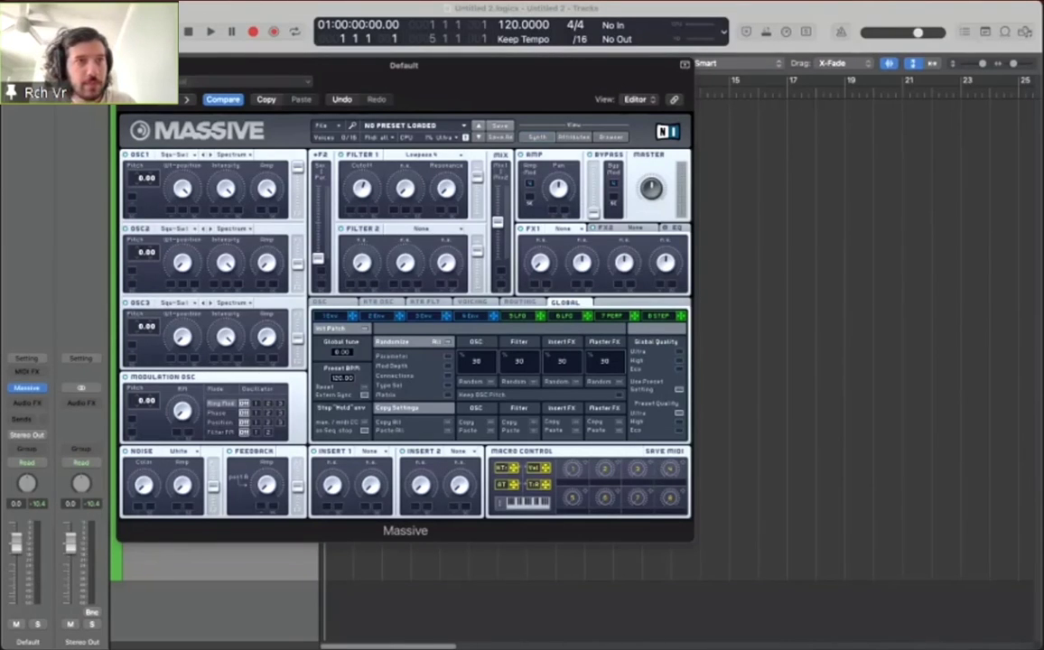
click(47, 6)
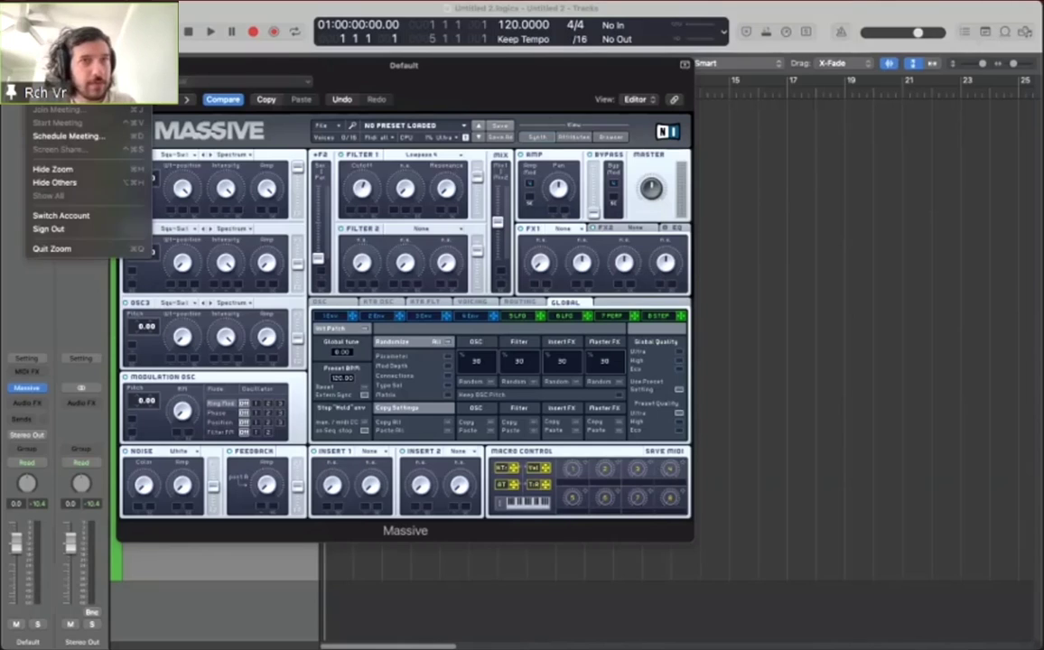
key(Escape)
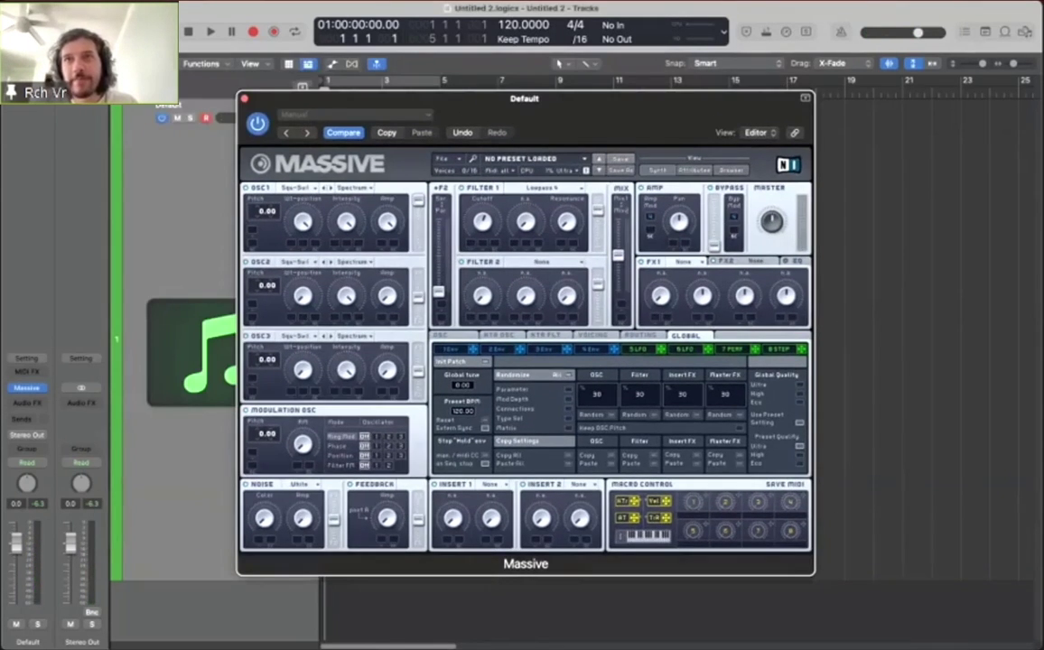
Step: Display the 4 Env envelope settings and move the synth window clear of the track header
drag(622, 123, 738, 144)
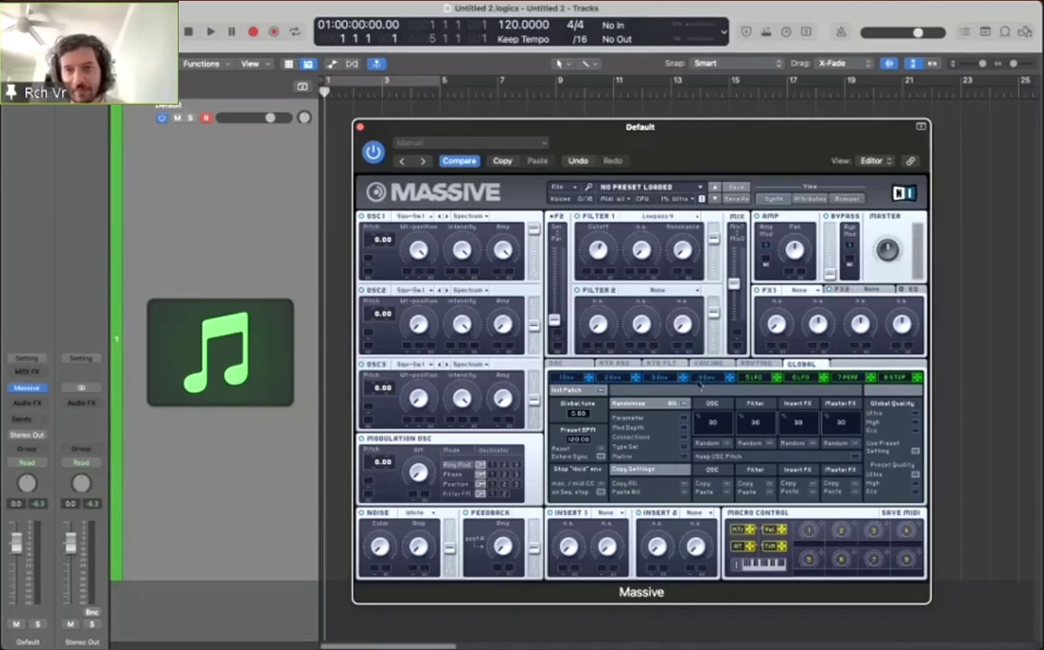
click(616, 377)
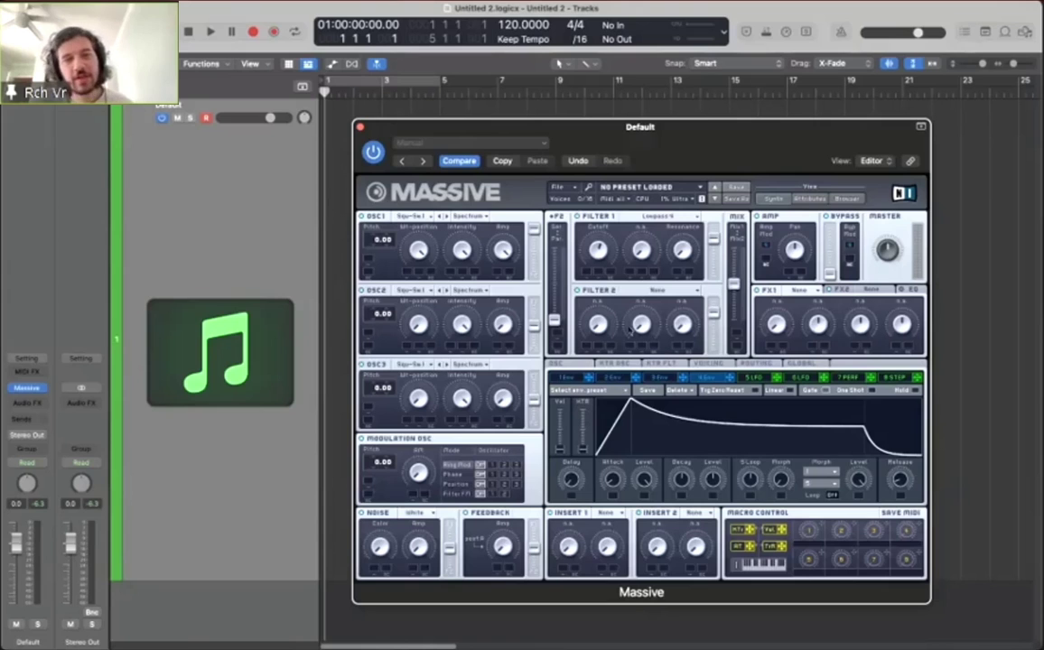
drag(691, 166, 761, 171)
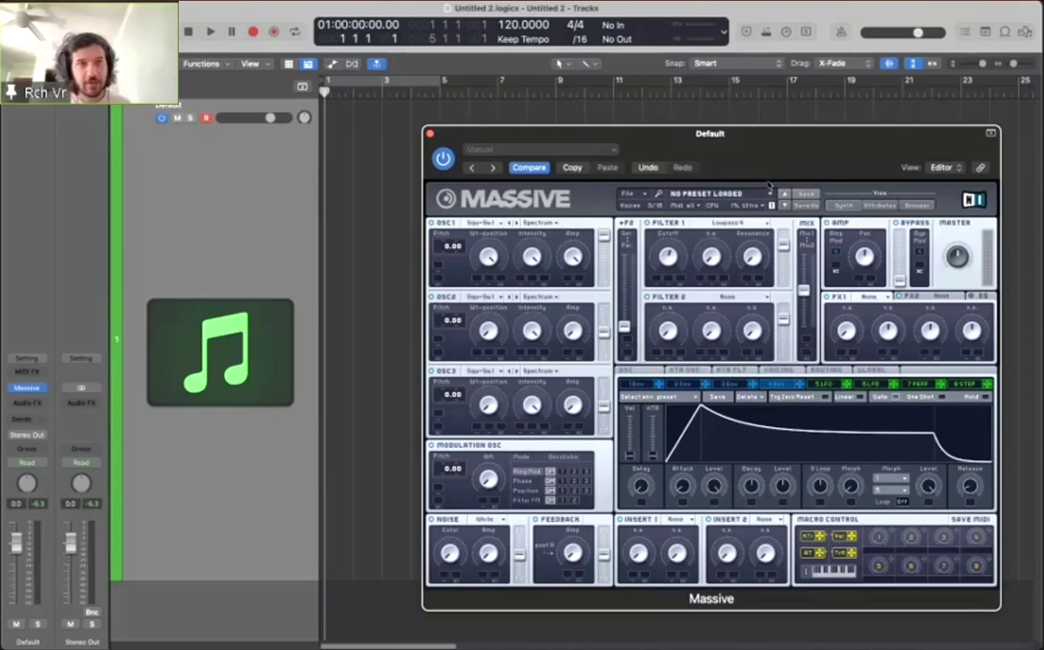
Step: Capture a played MIDI phrase as a region on the Default track and loop it from bar 1 to bar 6
key(space)
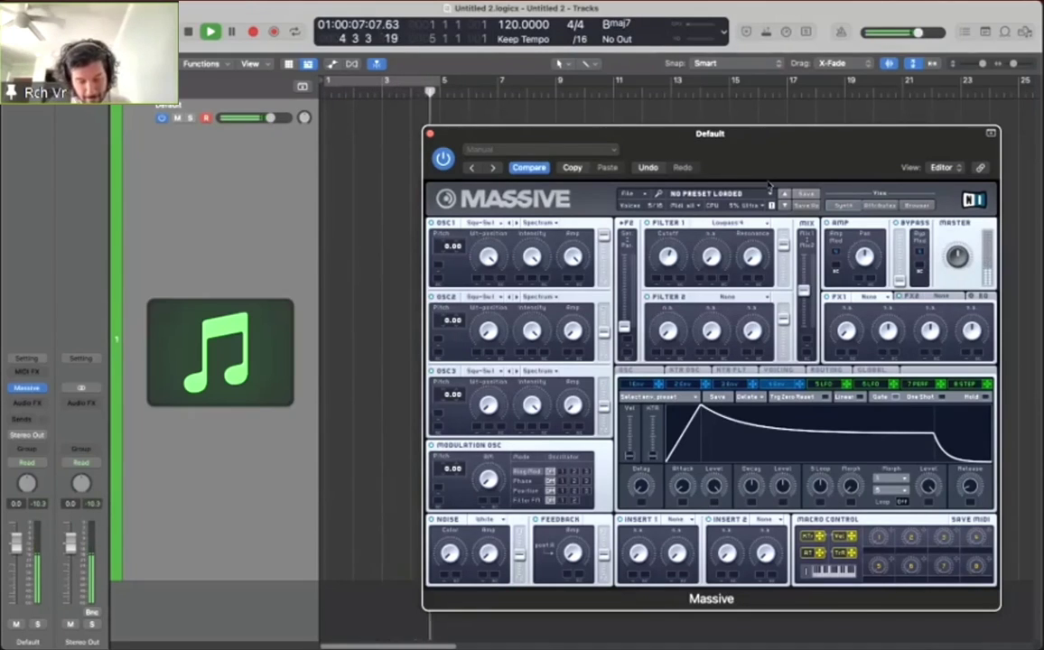
key(space)
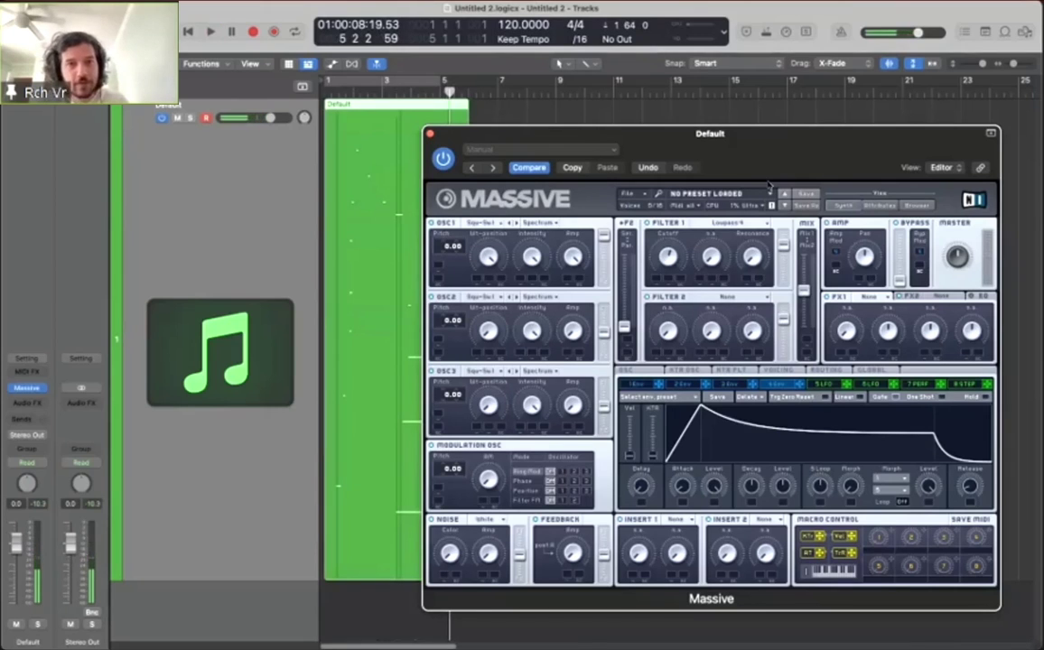
drag(686, 133, 708, 148)
drag(327, 79, 468, 79)
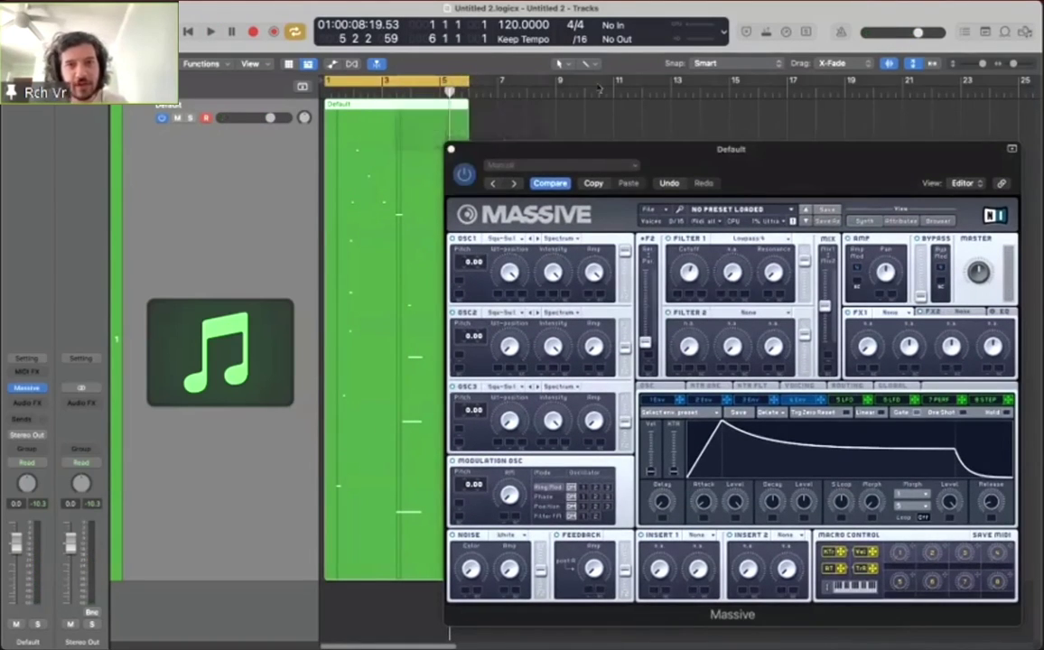
drag(745, 178, 696, 132)
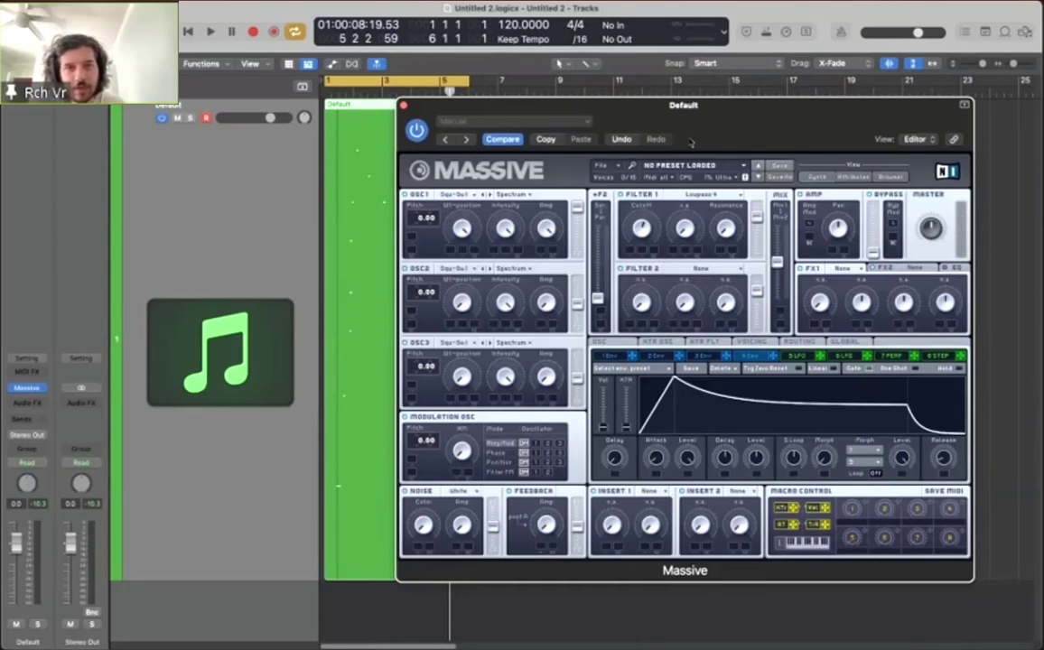
Step: Add a wide modulation range to the Amp section's Pan knob and audition it with the looped phrase
key(space)
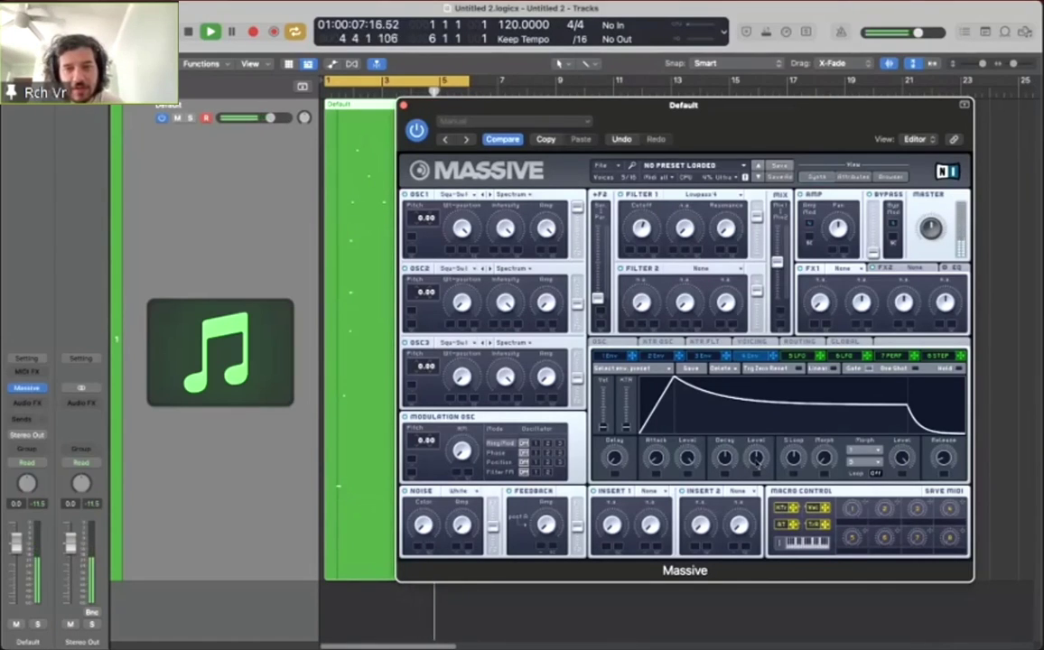
key(space)
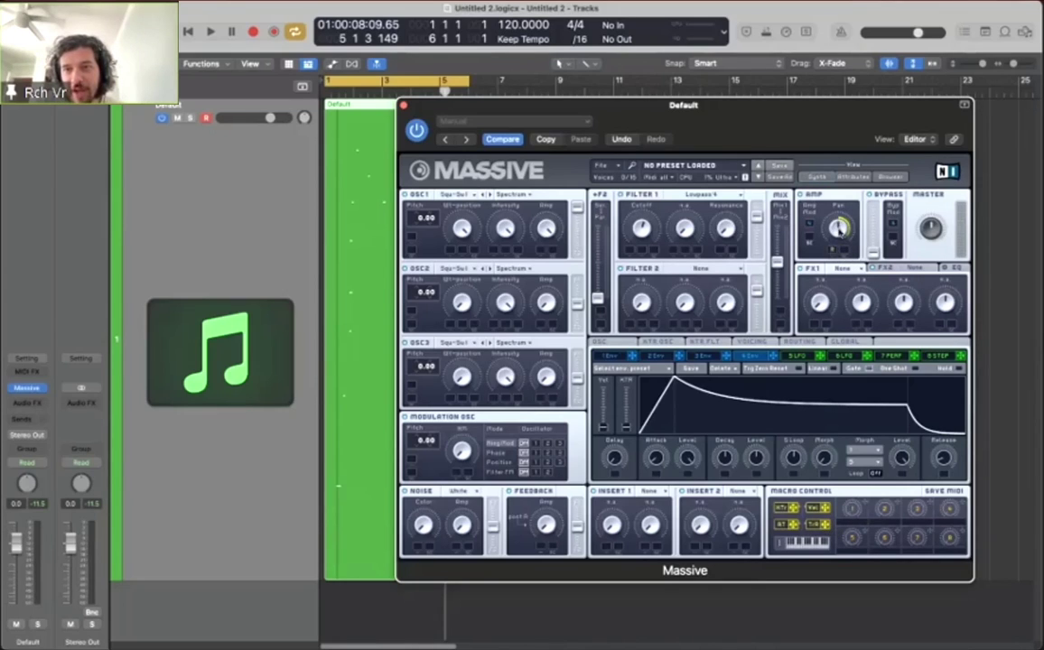
key(space)
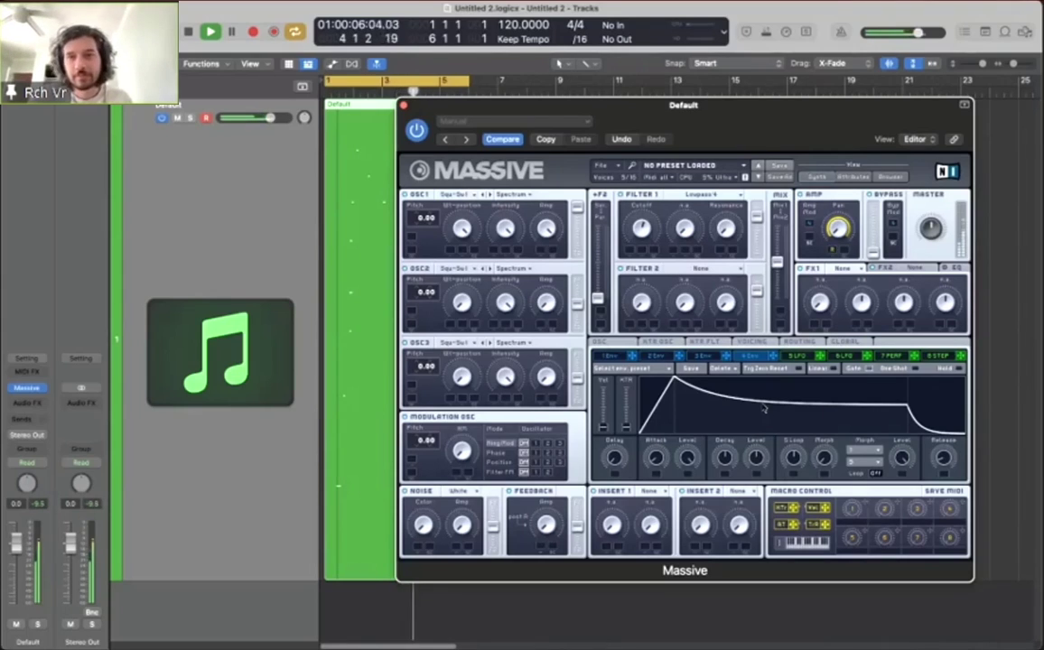
key(space)
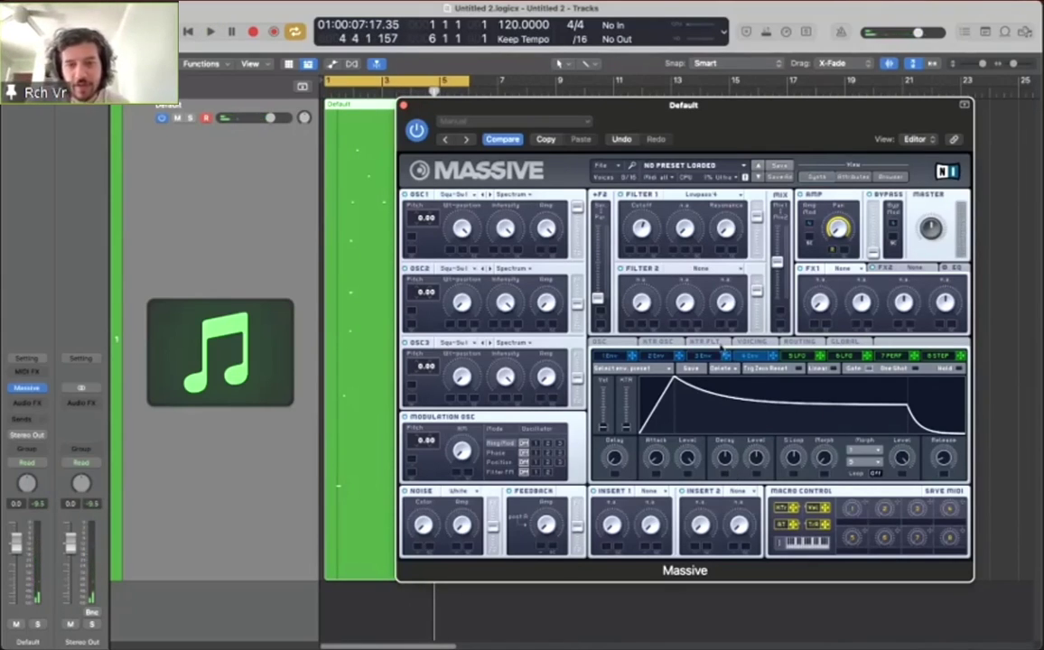
Step: With the loop playing, add slight modulation to Filter 1's cutoff, 4 Env's attack, decay level and release, and the vibrato rate and depth
key(space)
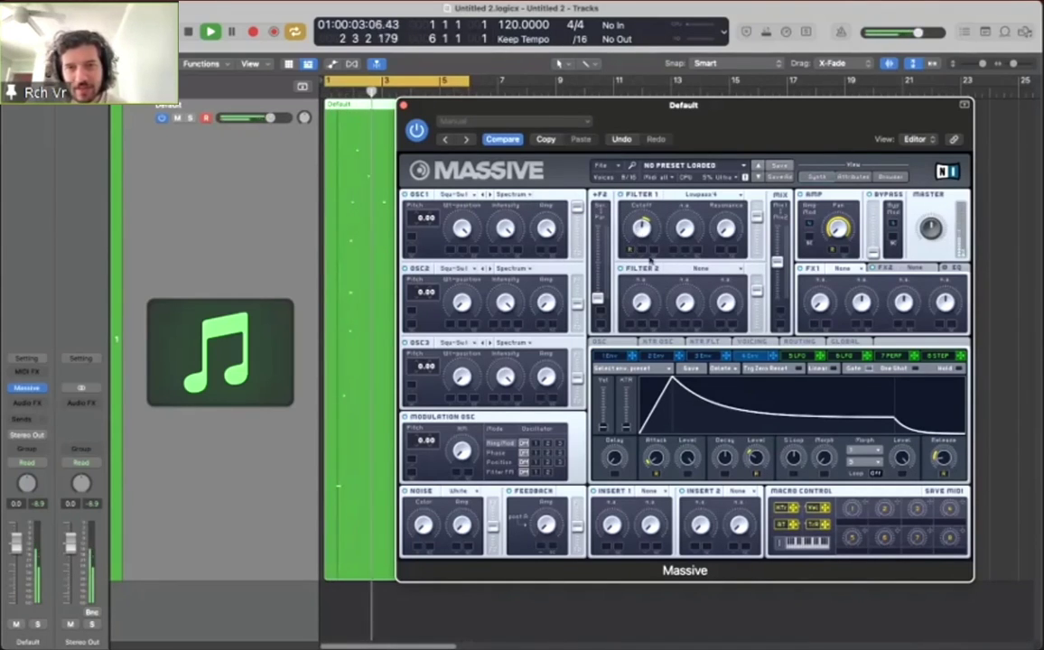
click(603, 343)
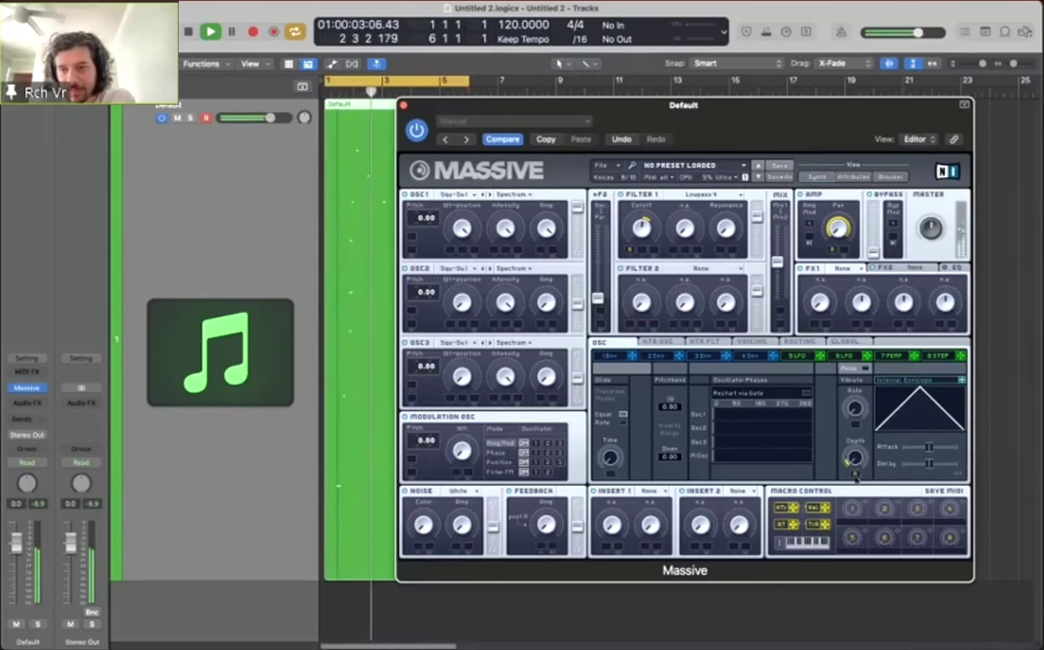
drag(854, 474, 854, 447)
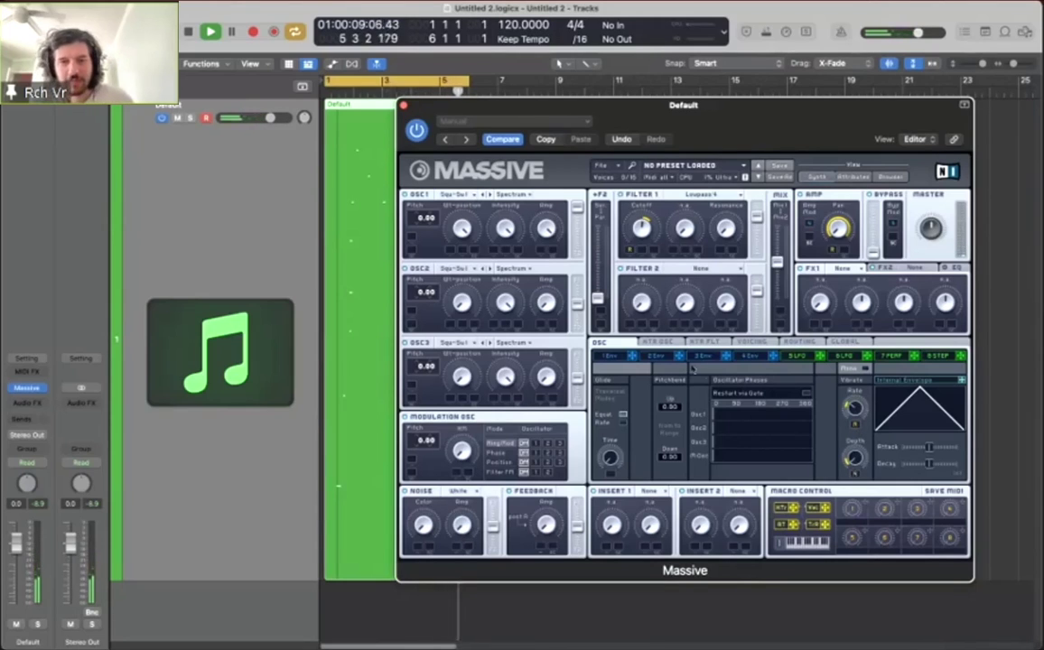
Step: Raise the velocity amount of 4 Env, finishing with playback stopped
click(749, 355)
key(space)
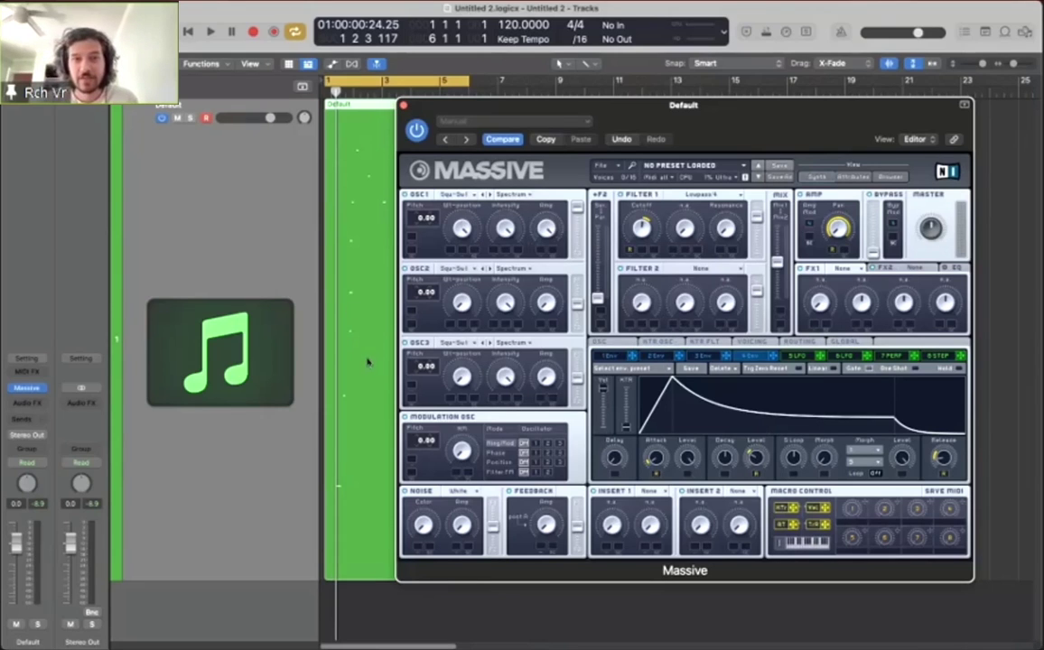
Step: Delete the recorded MIDI region from the Default track
drag(545, 107, 612, 129)
click(446, 104)
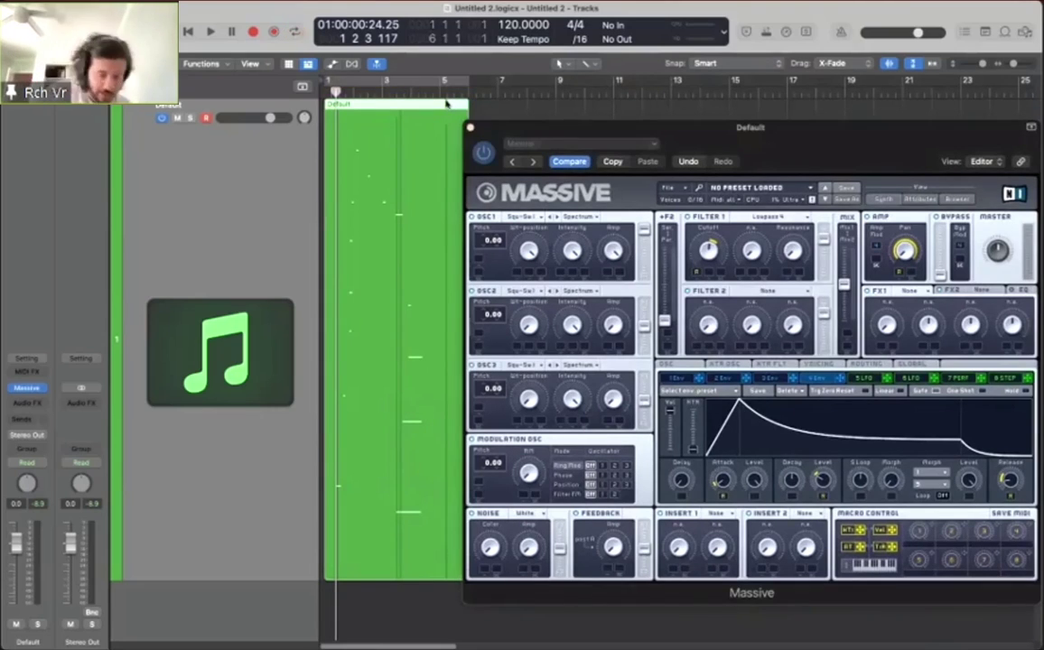
key(Delete)
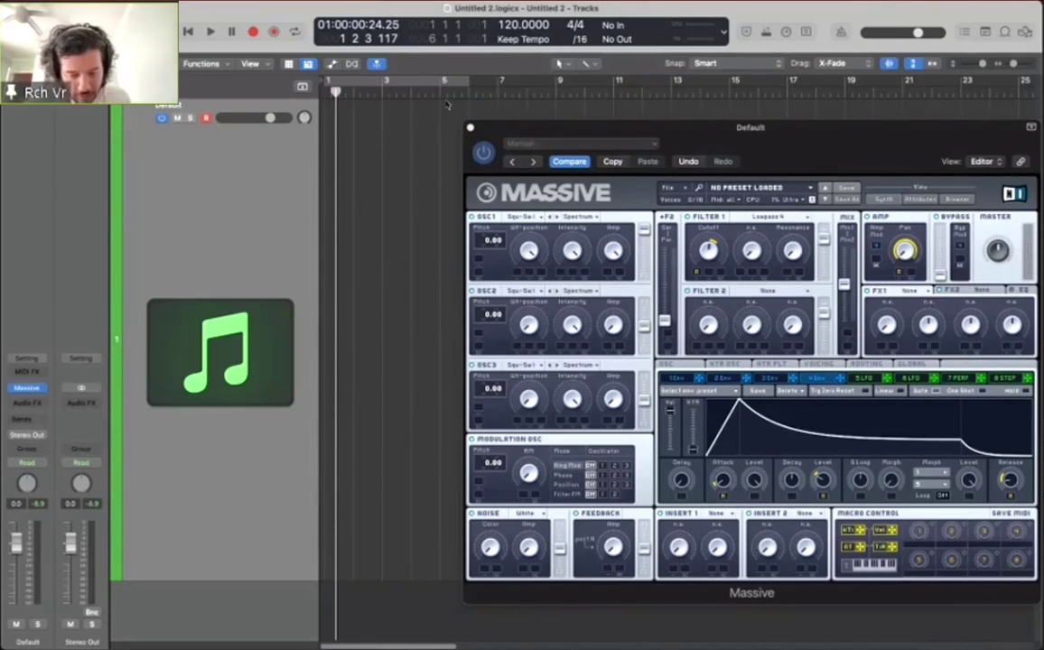
Step: Capture a new, longer played phrase as a MIDI region and loop it from bar 1 to bar 11
key(space)
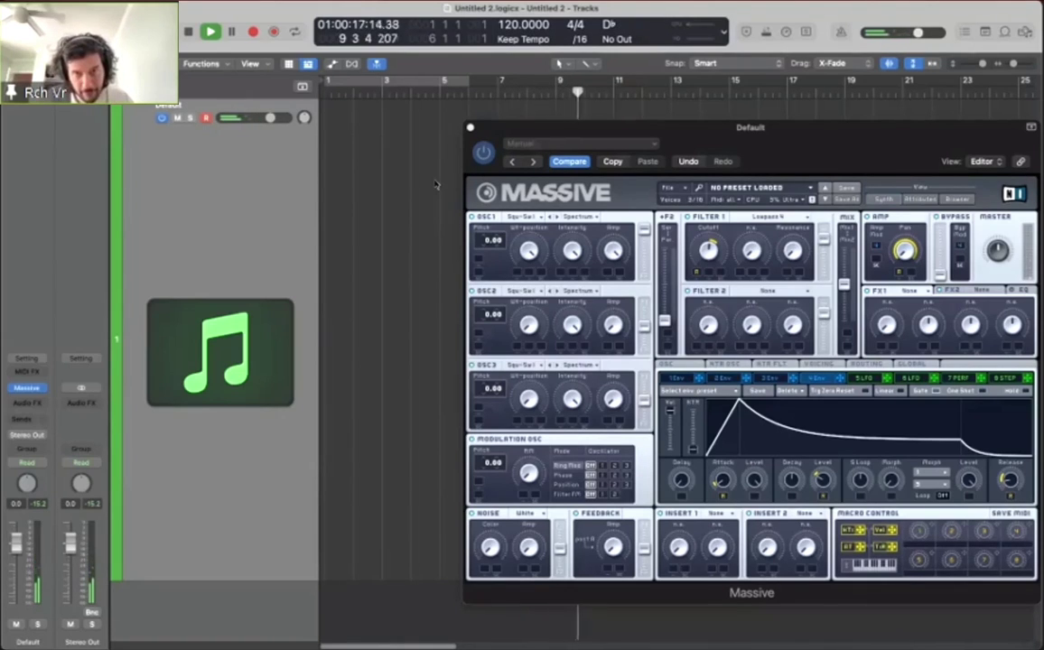
key(space)
key(shift+r)
key(u)
drag(447, 81, 614, 82)
drag(697, 137, 607, 124)
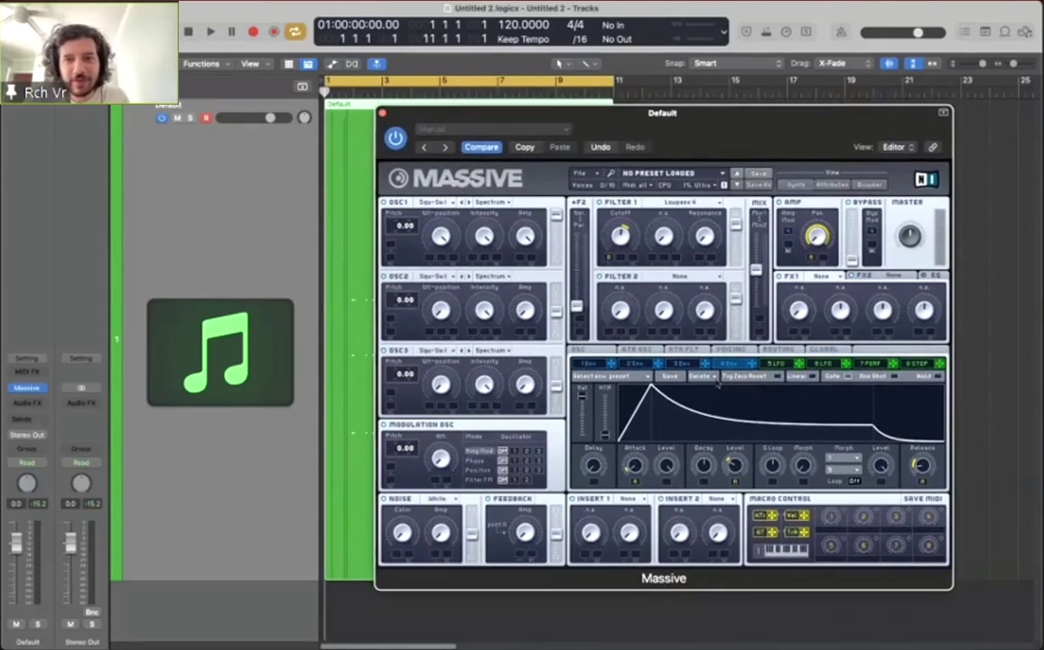
Step: With the new loop playing, narrow the Amp pan modulation and add a second modulation source to Filter 1's cutoff
click(595, 349)
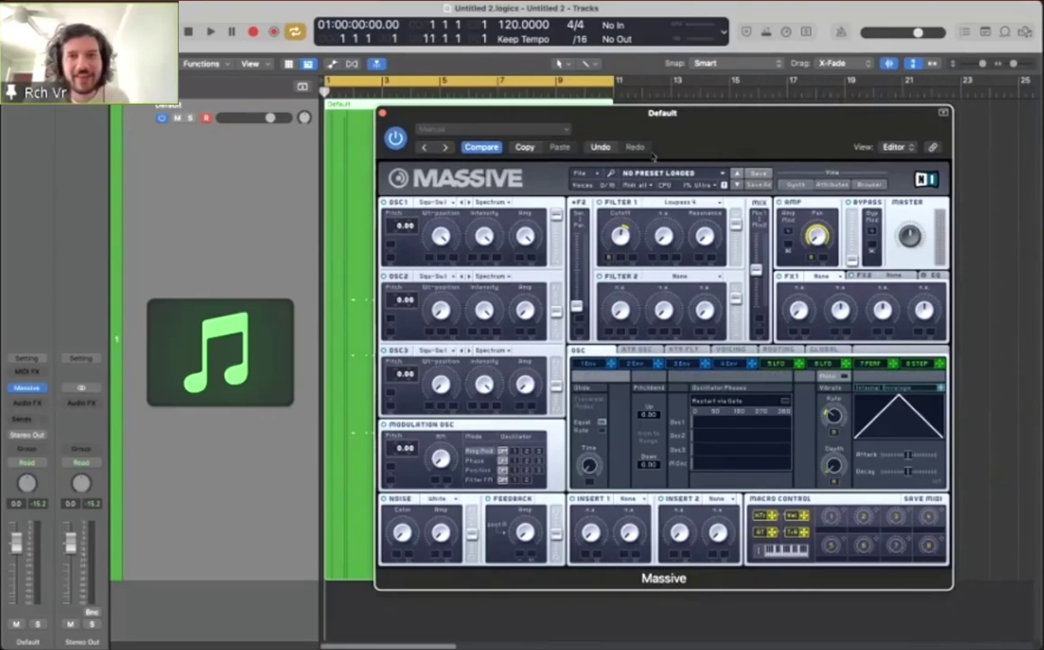
drag(648, 154, 680, 161)
key(space)
click(760, 371)
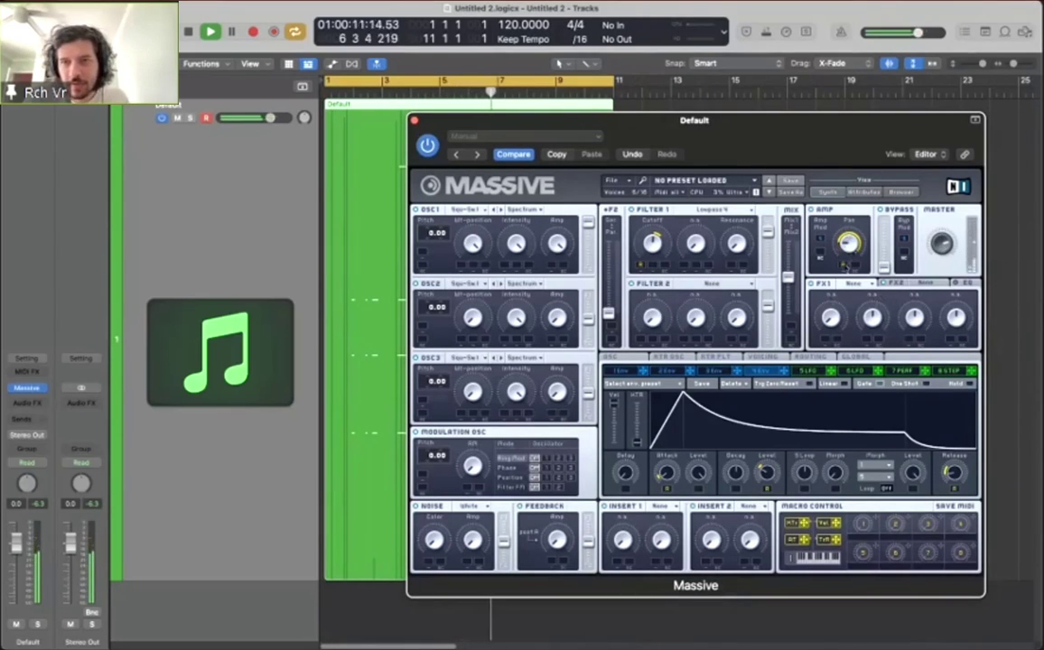
key(space)
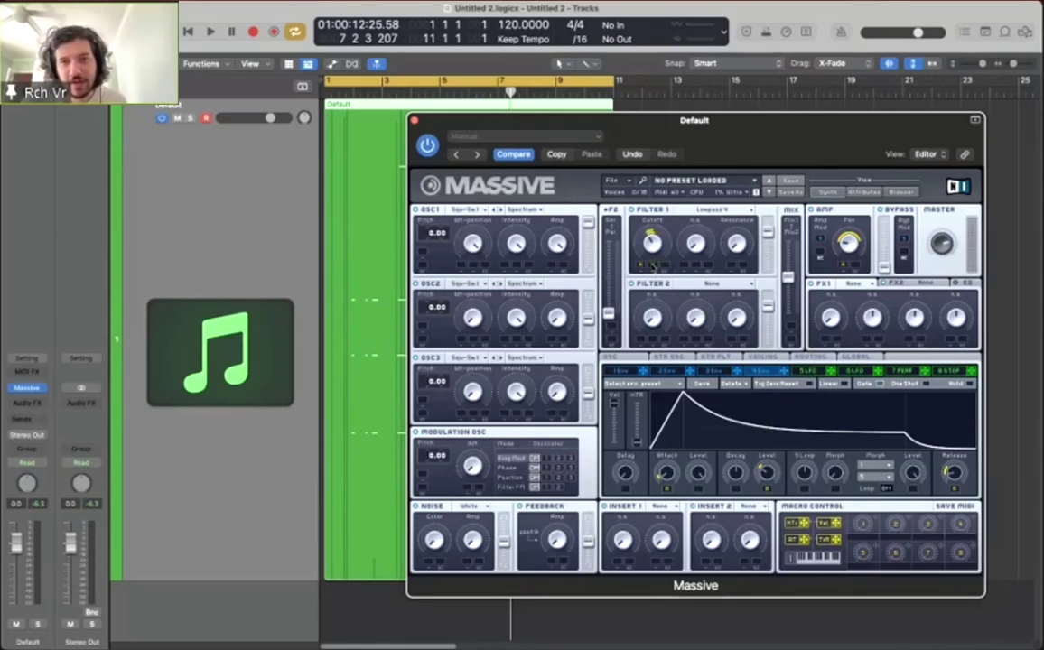
Step: With the loop playing, set Insert 1 to Simple Delay and add modulation to its Time
key(space)
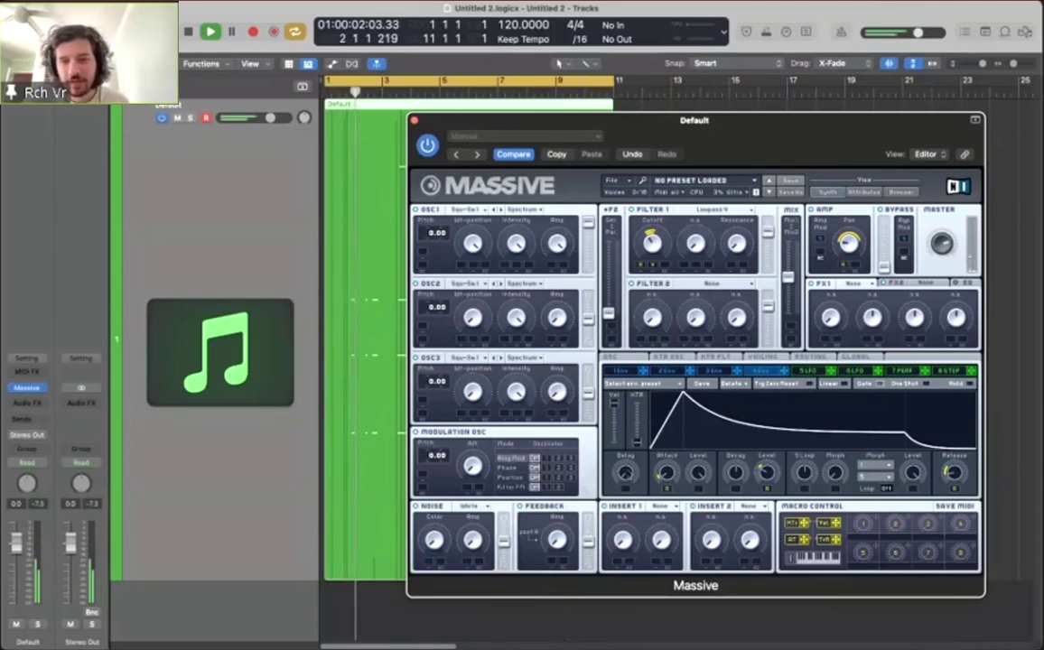
click(671, 508)
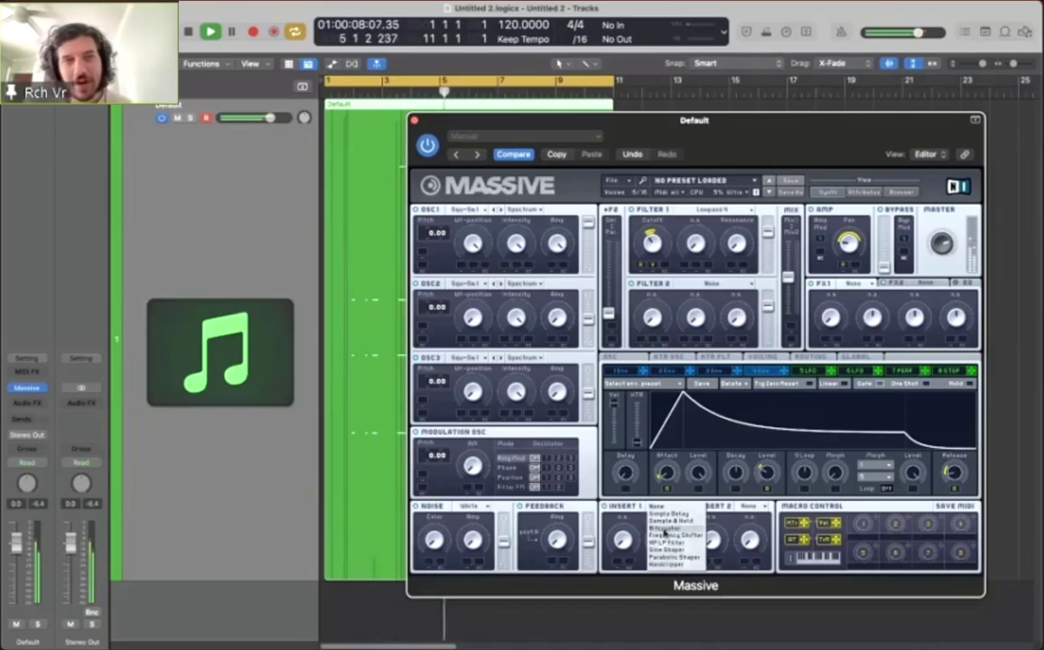
click(673, 514)
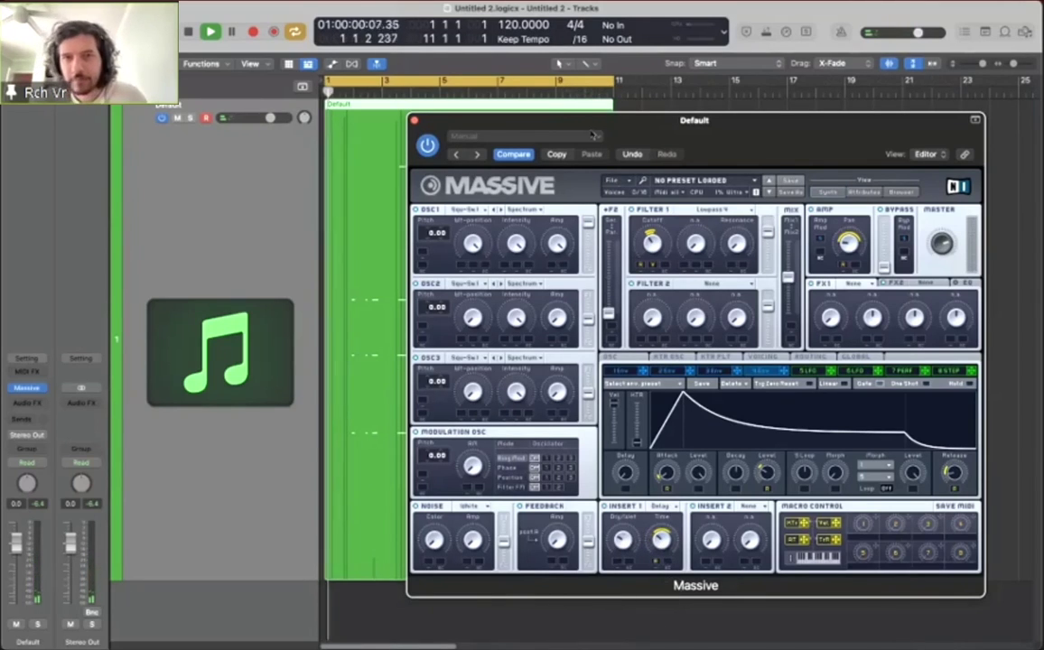
Step: Move the synth editor aside, shorten the loop range to end at bar 10 beat 3, and restart playback
drag(576, 120, 607, 165)
drag(607, 107, 628, 138)
key(space)
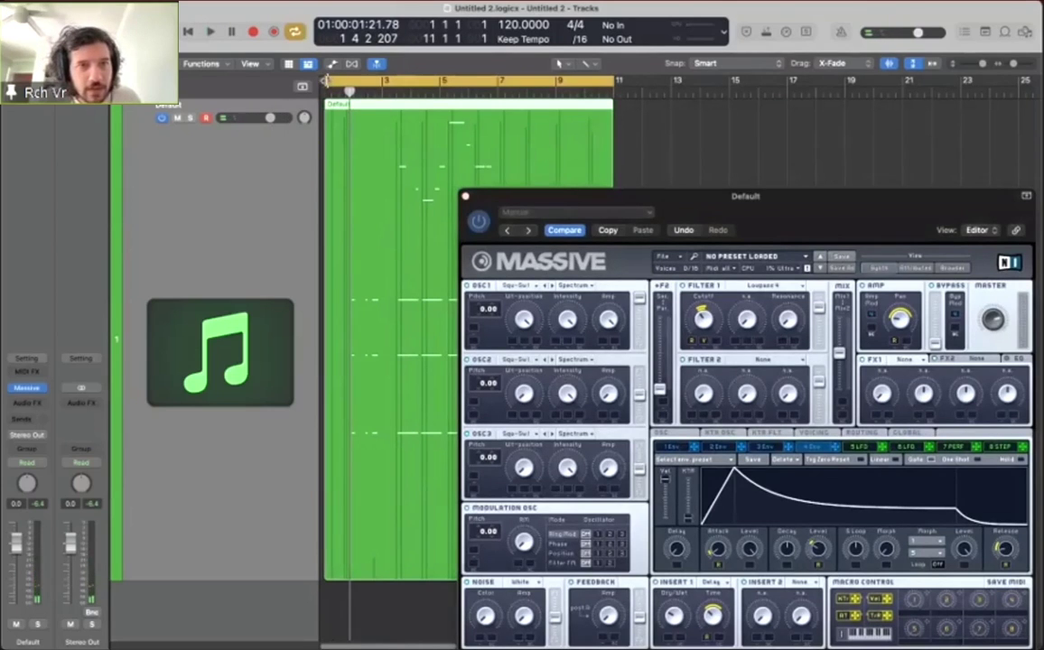
drag(607, 224, 724, 423)
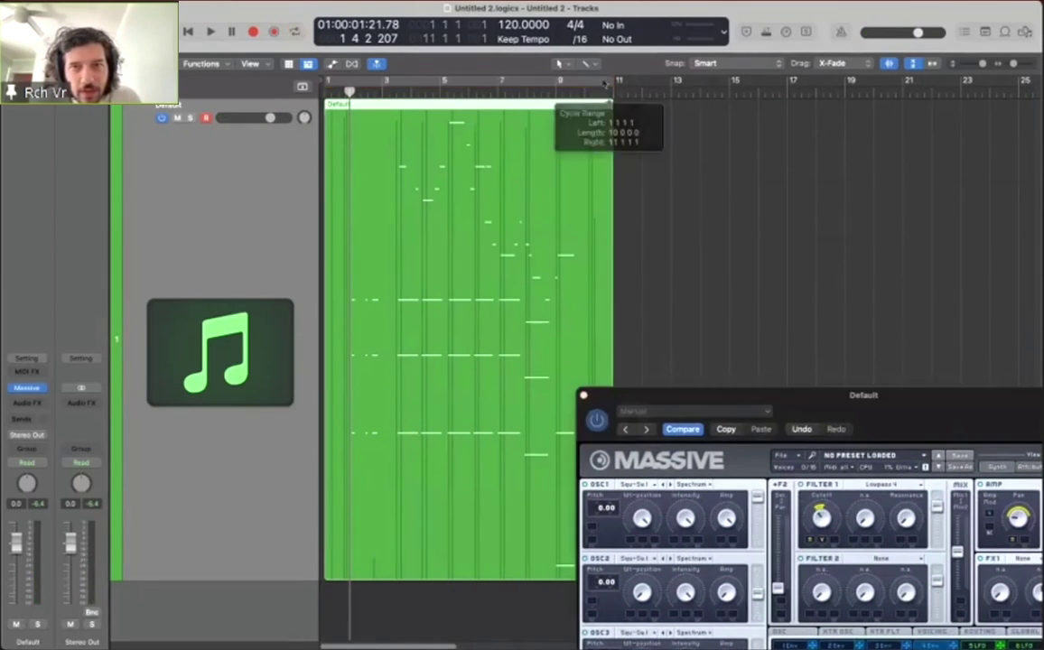
drag(614, 81, 599, 82)
key(space)
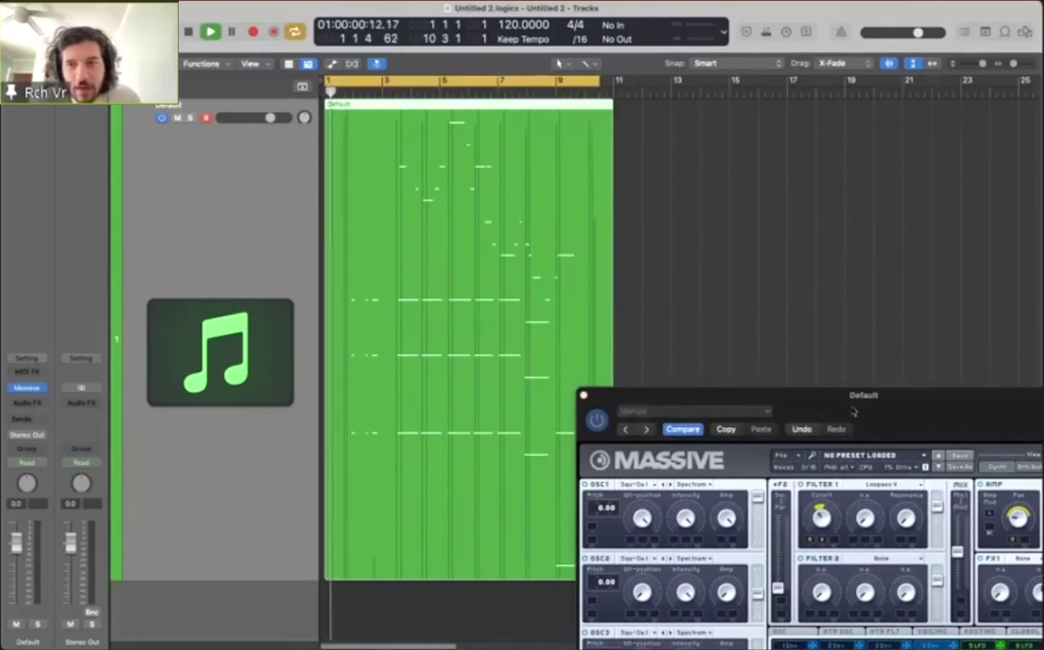
Step: Set FX1 to Reverb and add modulation to its Dry/Wet and Size while the loop plays
drag(677, 355, 531, 126)
click(847, 289)
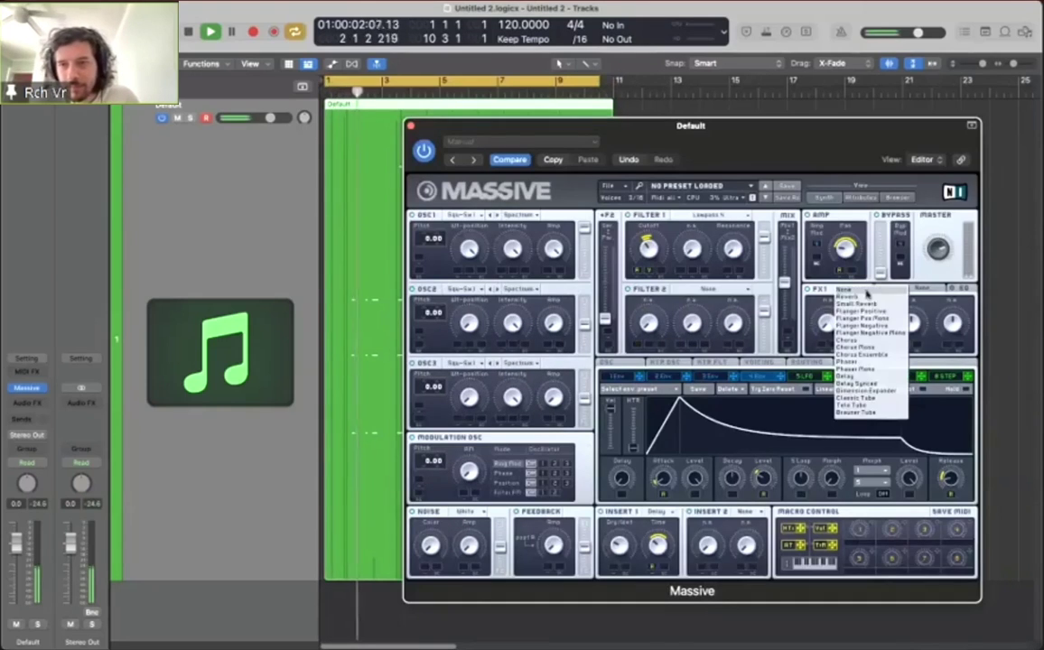
click(865, 297)
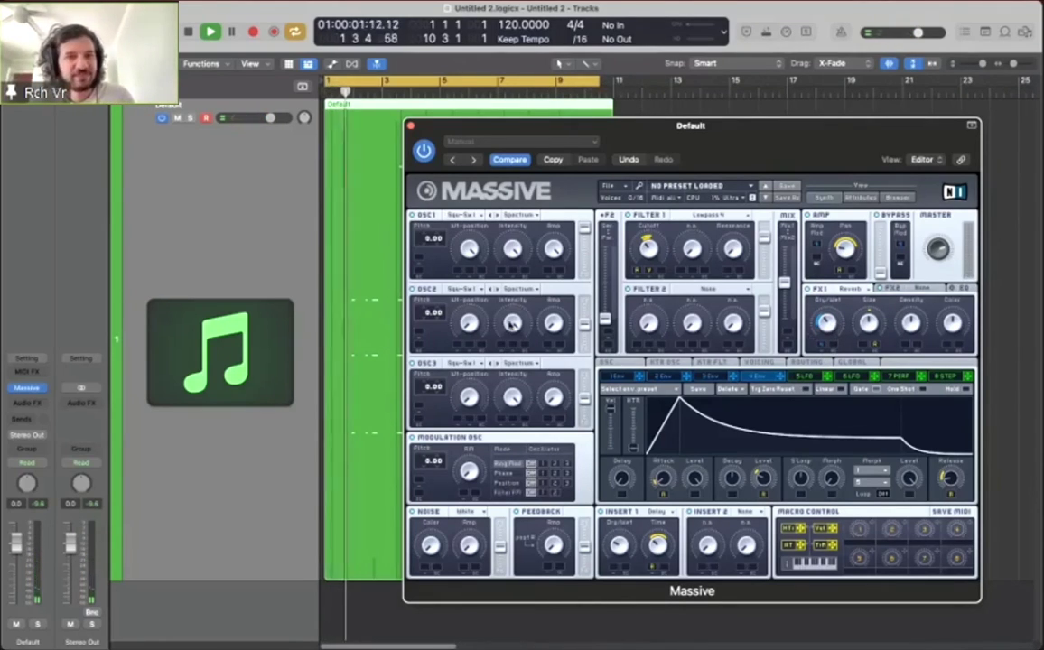
Step: Enable Ring Mod on oscillator 1 in the Modulation Osc, set its pitch to 0.05, and modulate the RM amount
key(space)
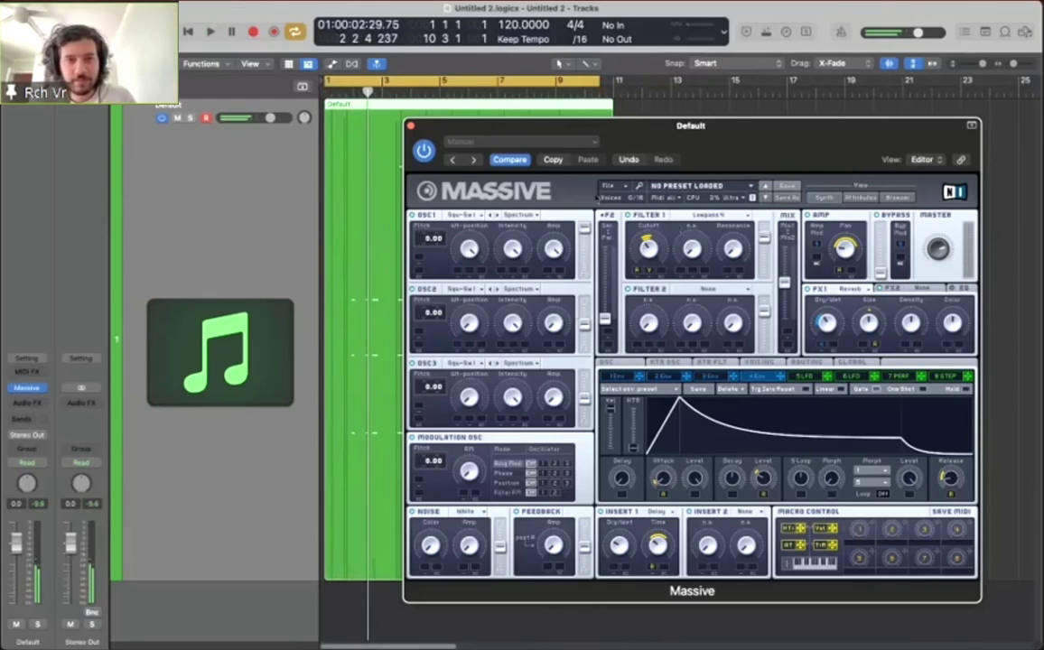
key(space)
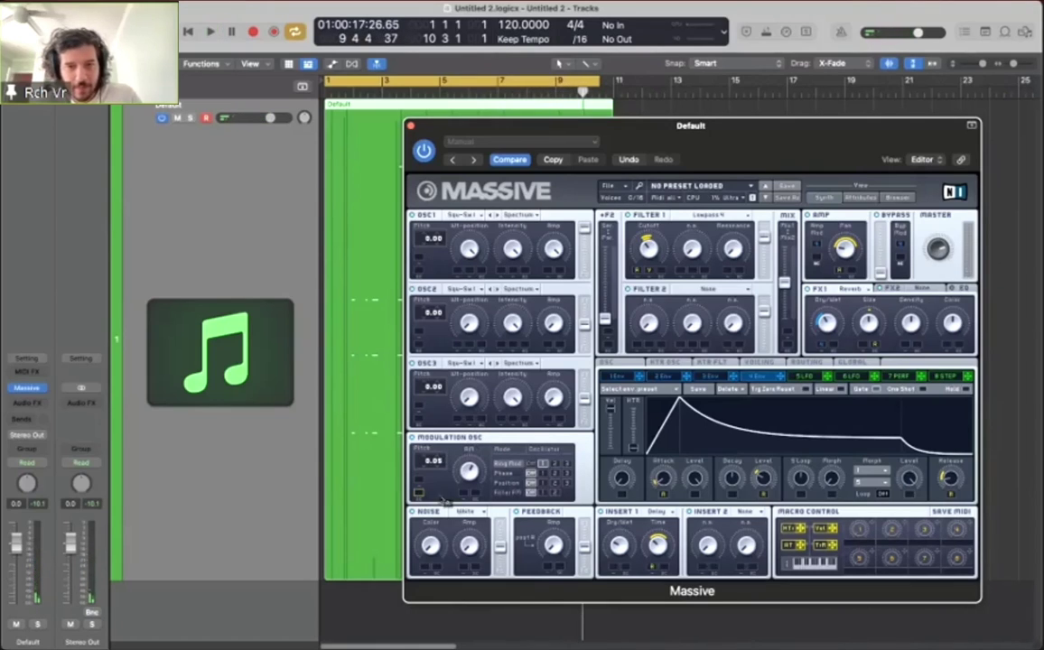
Step: Capture a second played phrase as a MIDI region following the first one and extend the loop to bar 20
drag(456, 129, 700, 312)
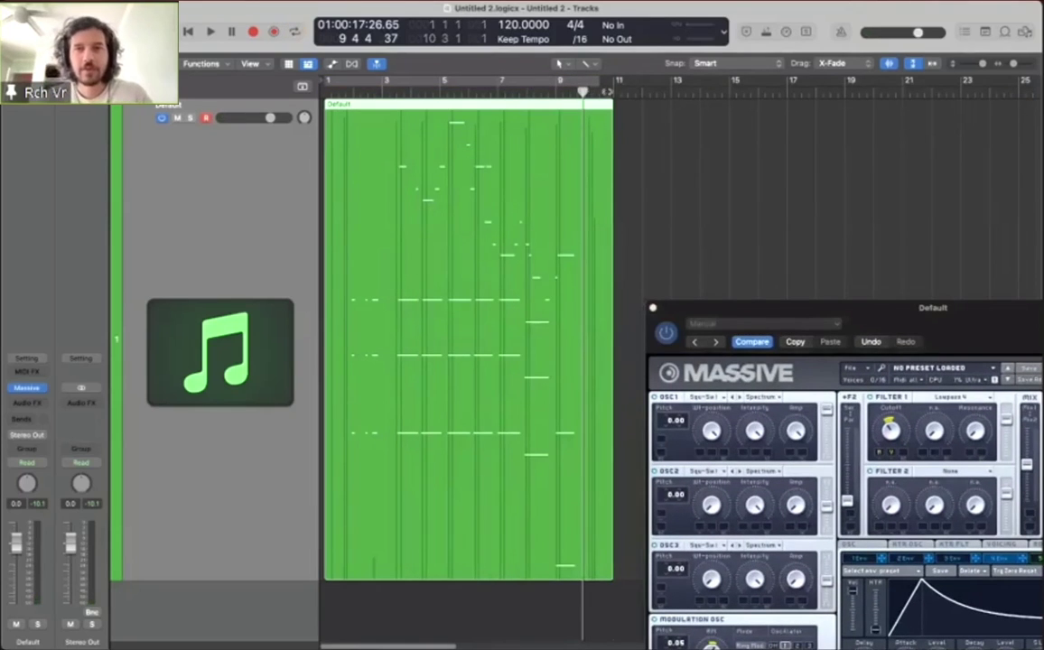
click(583, 90)
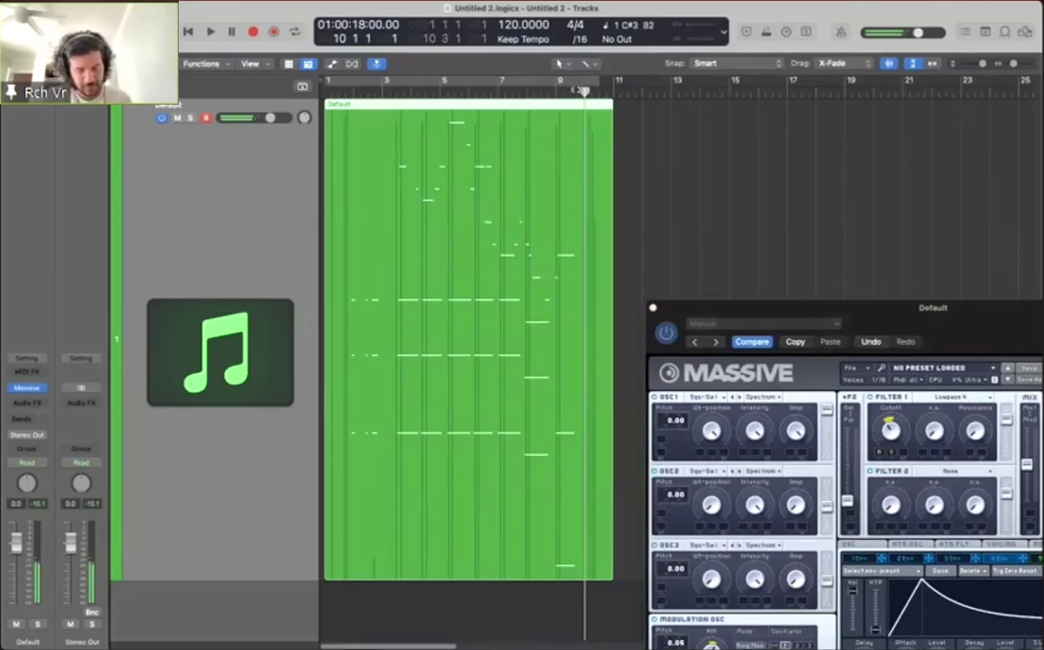
key(space)
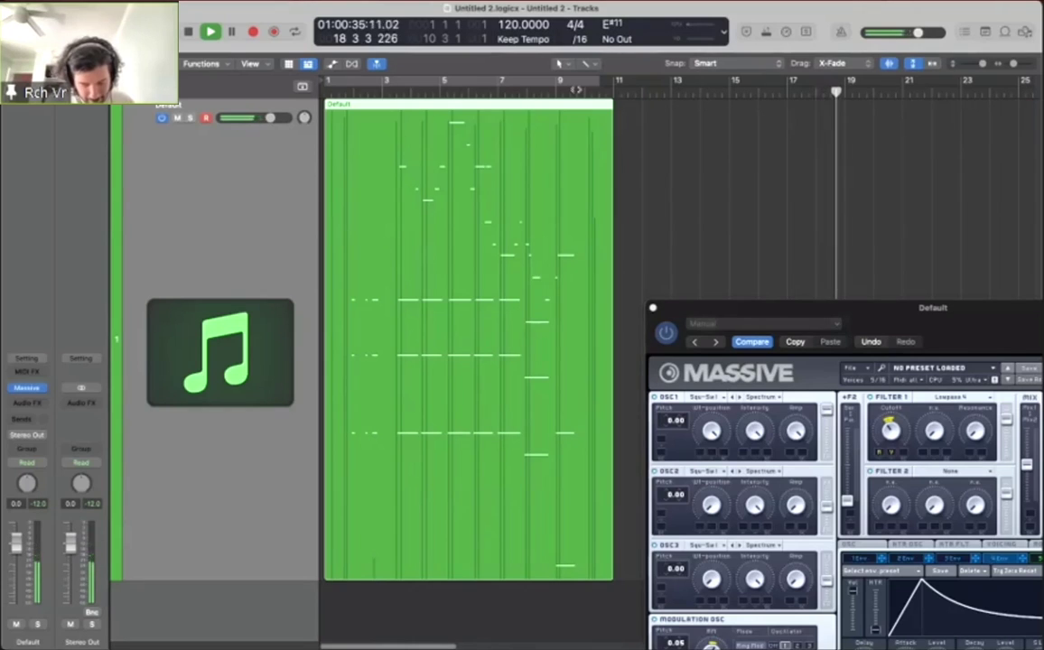
key(space)
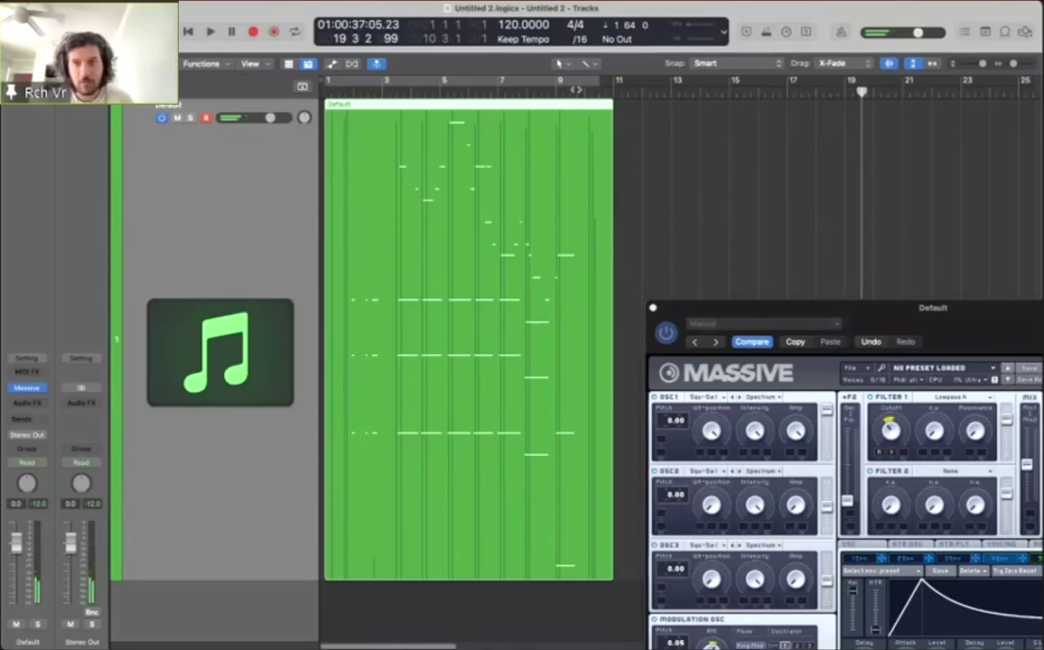
key(shift+r)
drag(602, 86, 867, 99)
Step: Play the extended loop and lengthen the attack of 4 Env, finishing with playback stopped
key(space)
drag(899, 306, 582, 94)
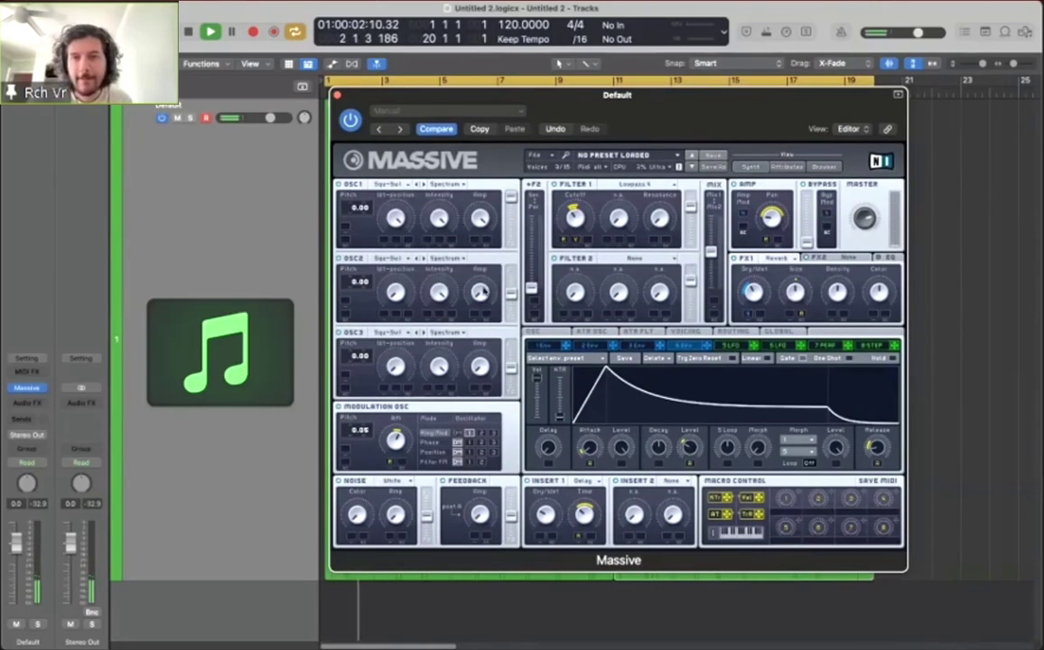
drag(471, 166, 560, 214)
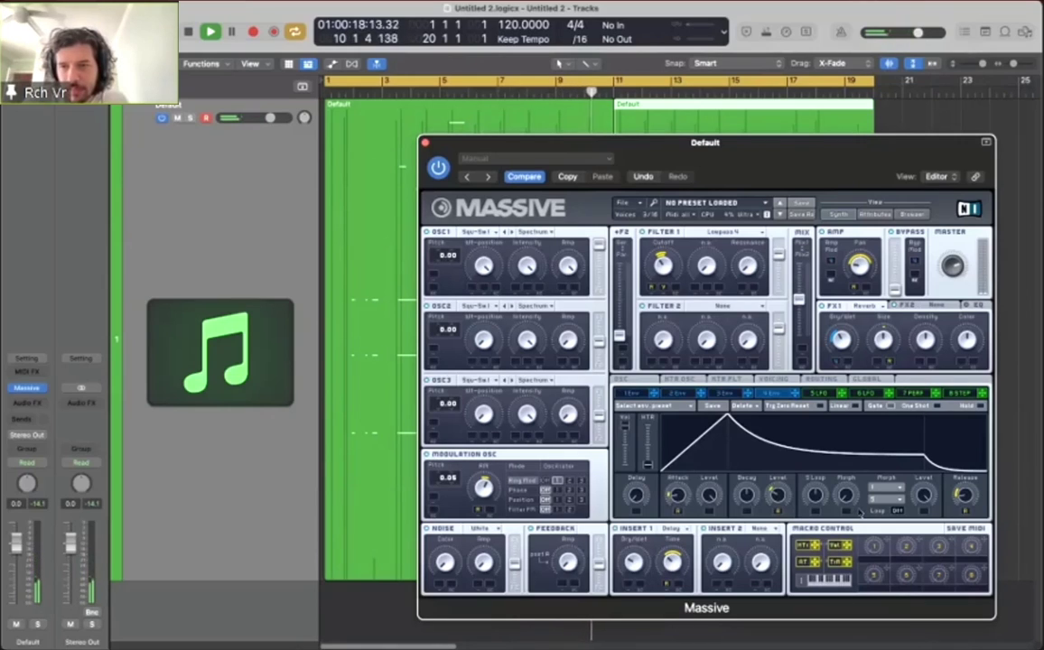
key(space)
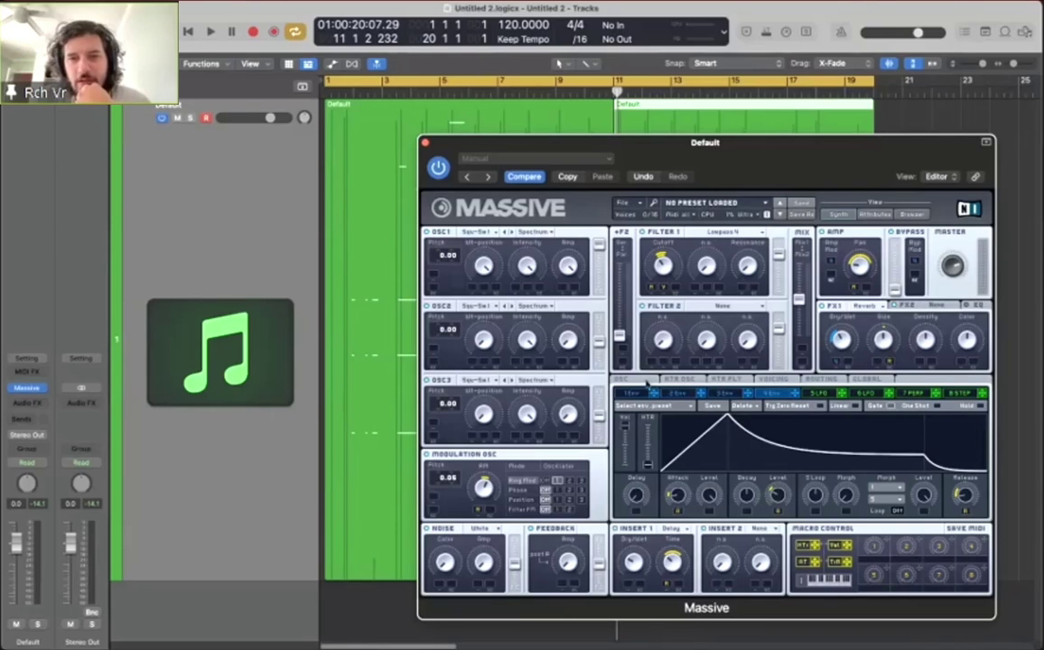
Step: Check the oscillator settings and 5 LFO, and try the LFO as a modulation source on OSC1's Amp
click(645, 383)
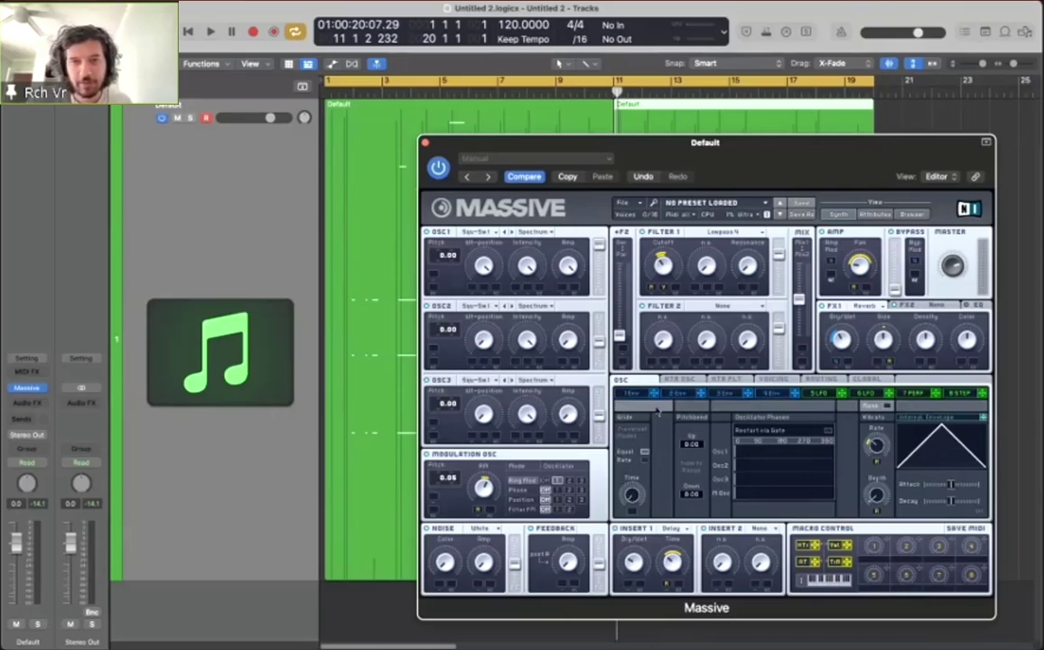
click(825, 395)
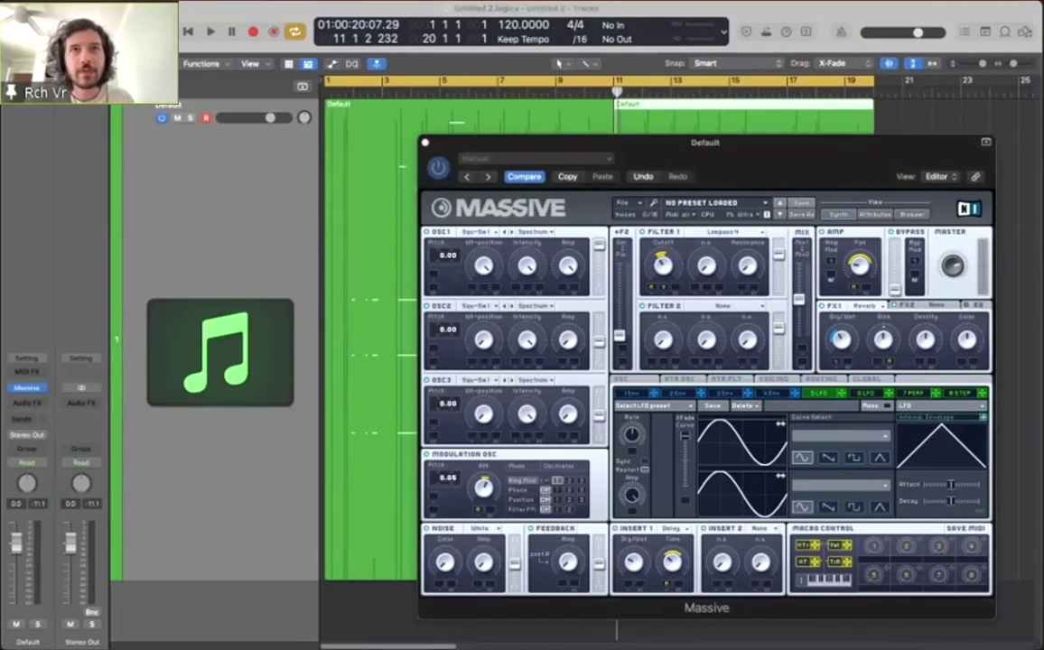
click(756, 153)
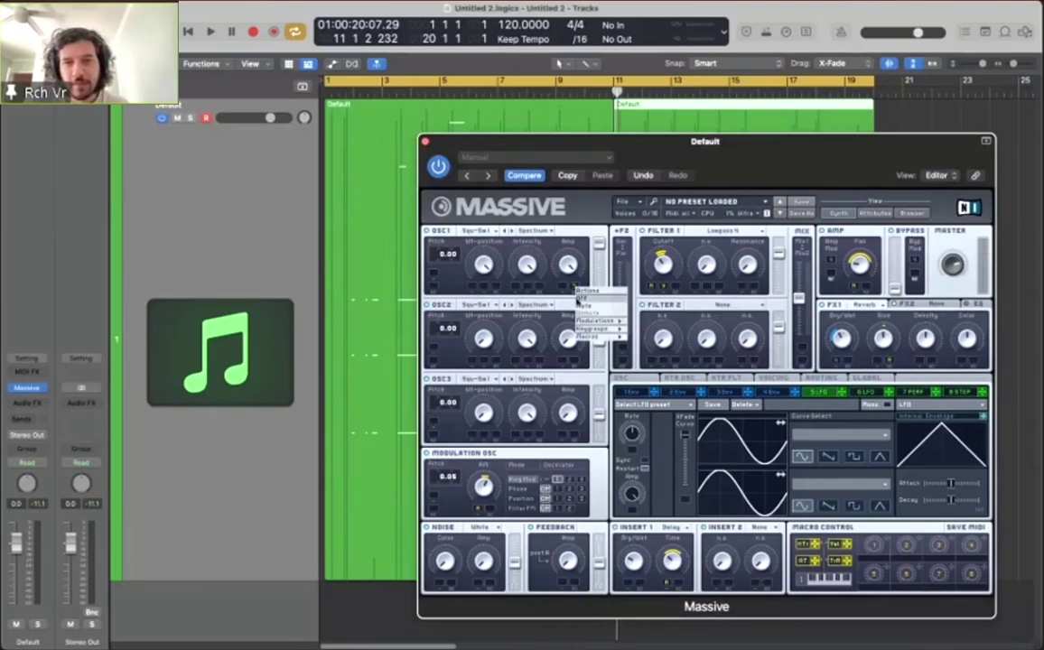
Step: Set Filter 2 to Lowpass 2, modulate its Cutoff and Resonance, and assign 5 LFO to the filter Mix
click(728, 306)
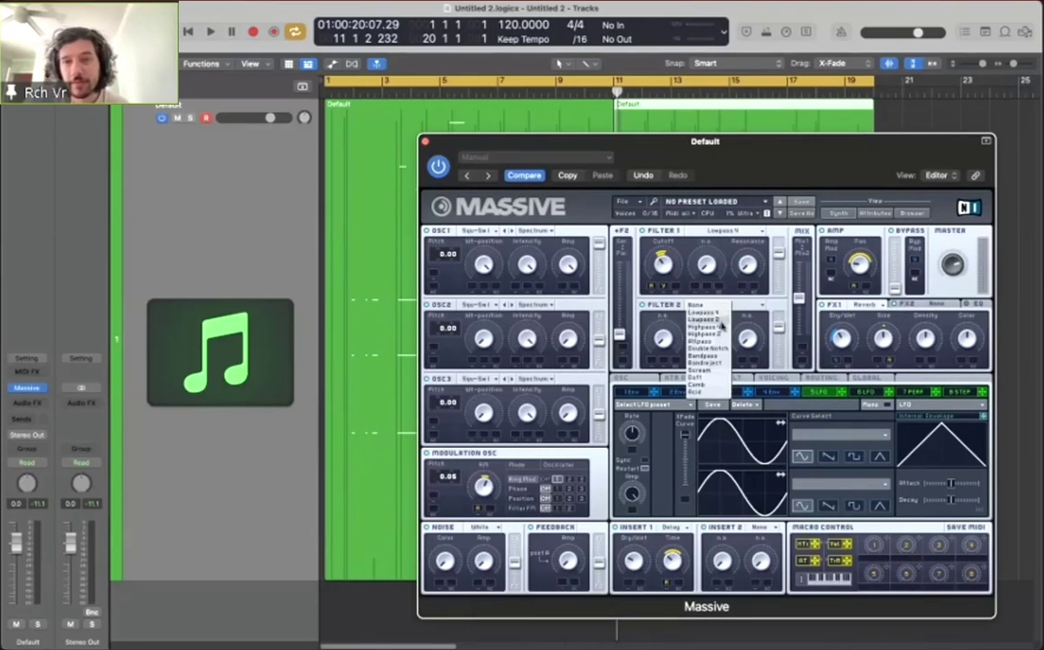
click(720, 320)
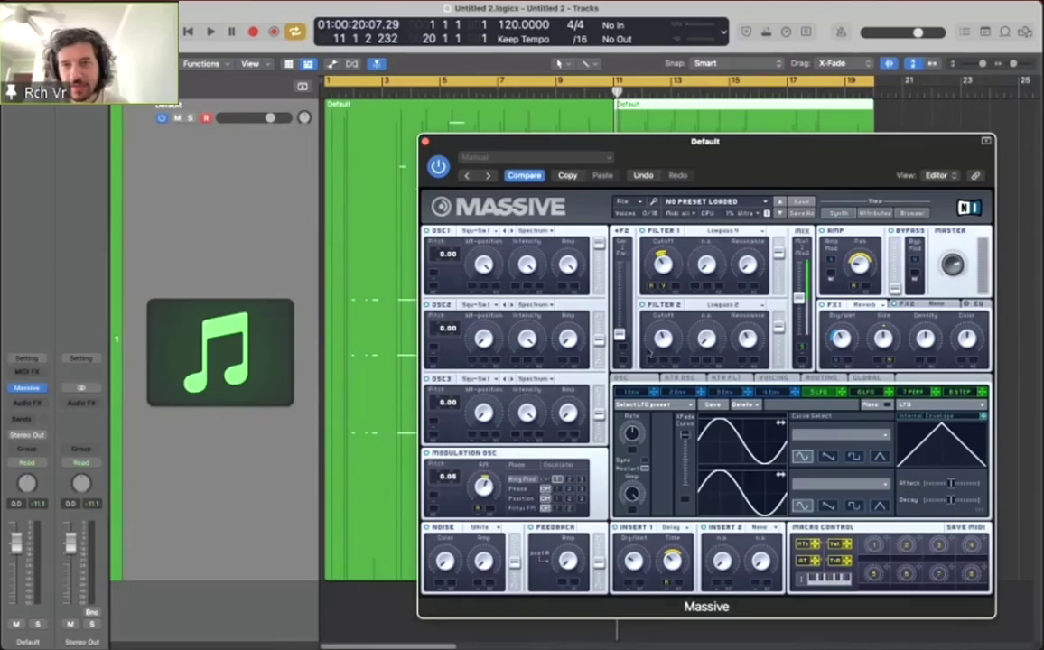
click(776, 392)
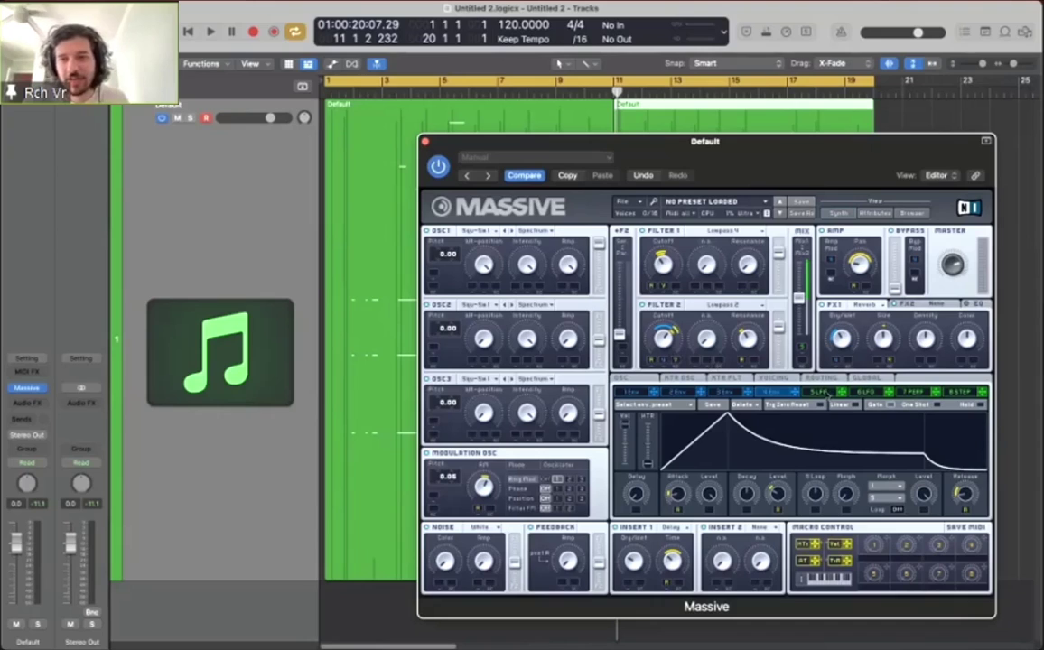
click(821, 392)
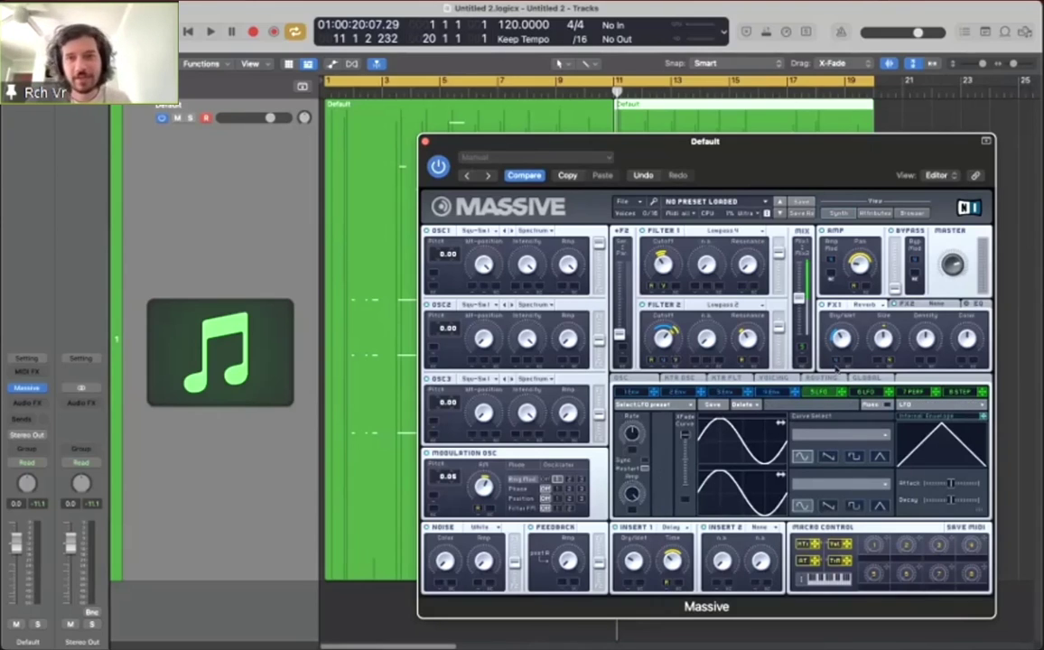
Step: Audition the loop while trying an envelope as modulation source for the Rate of 5 LFO
key(space)
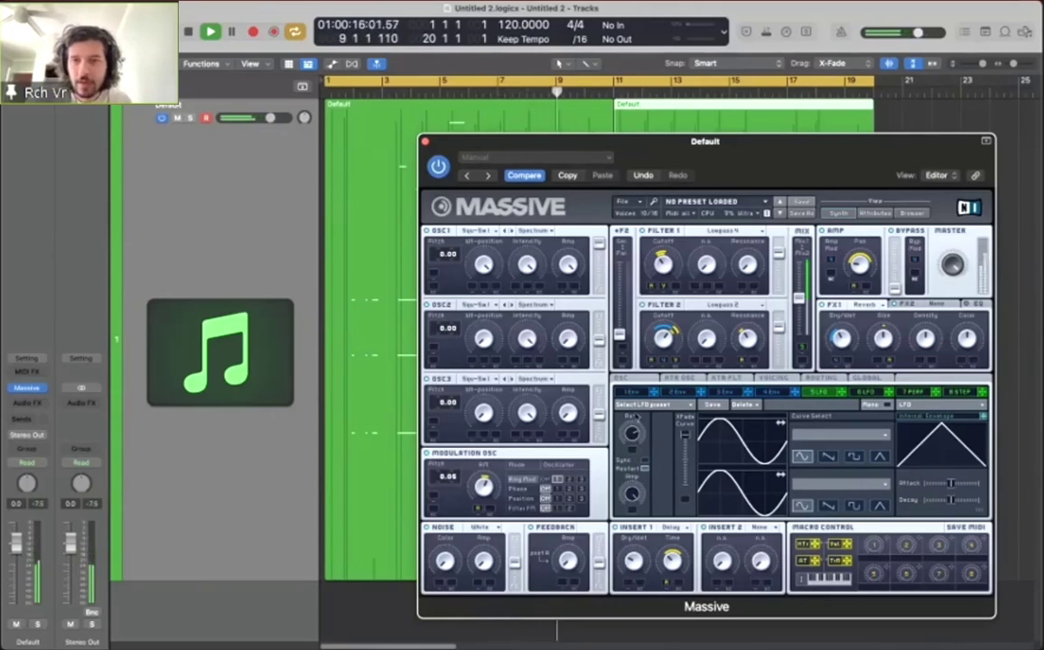
key(space)
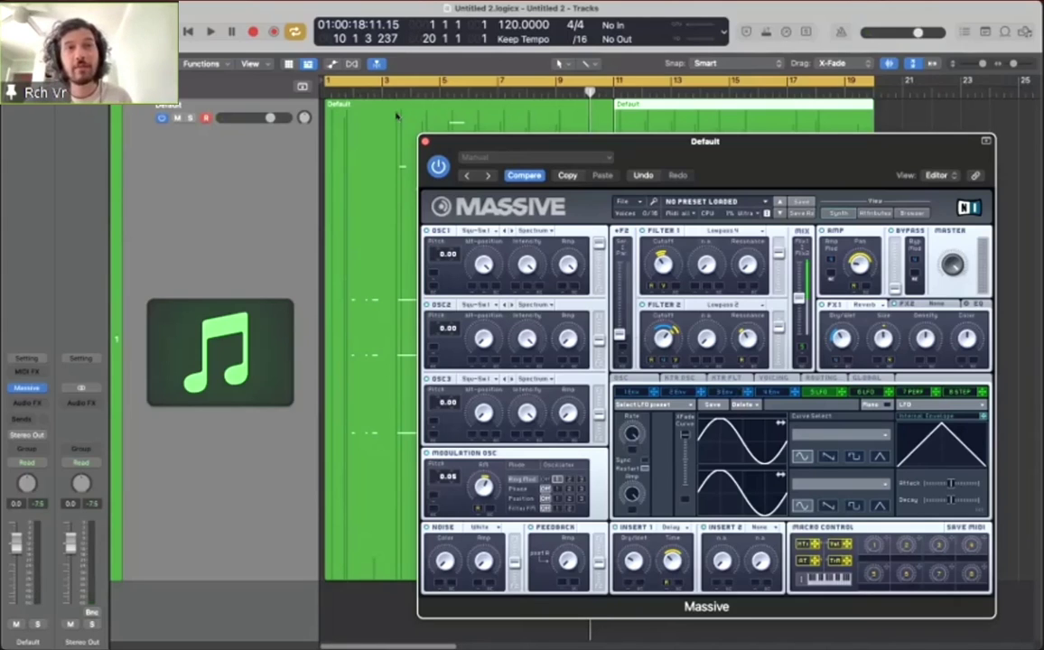
click(346, 93)
click(351, 103)
key(space)
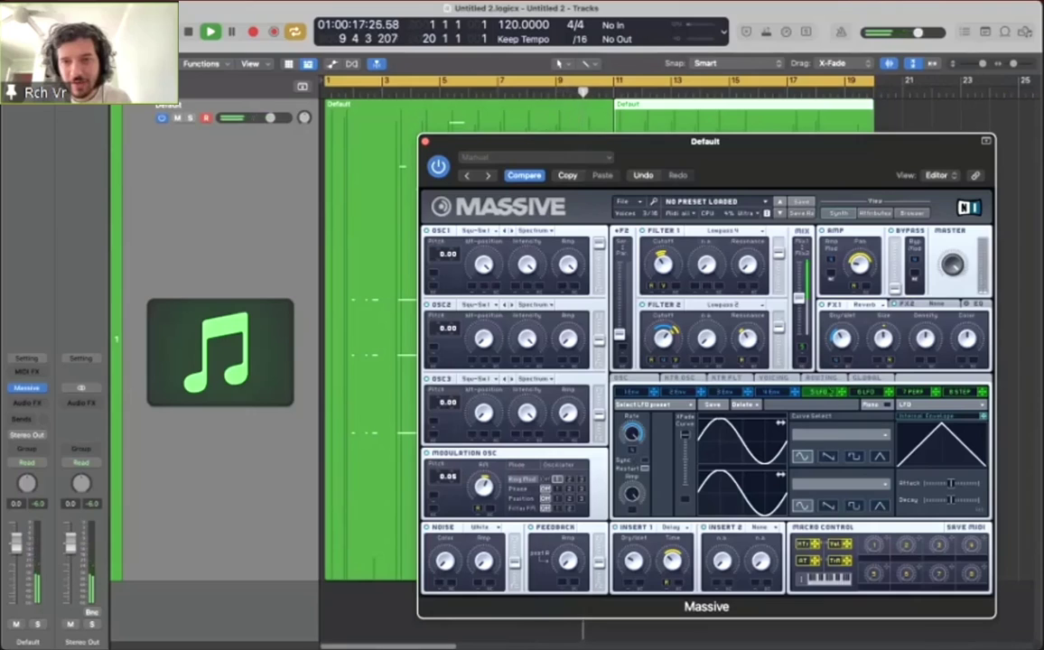
click(771, 392)
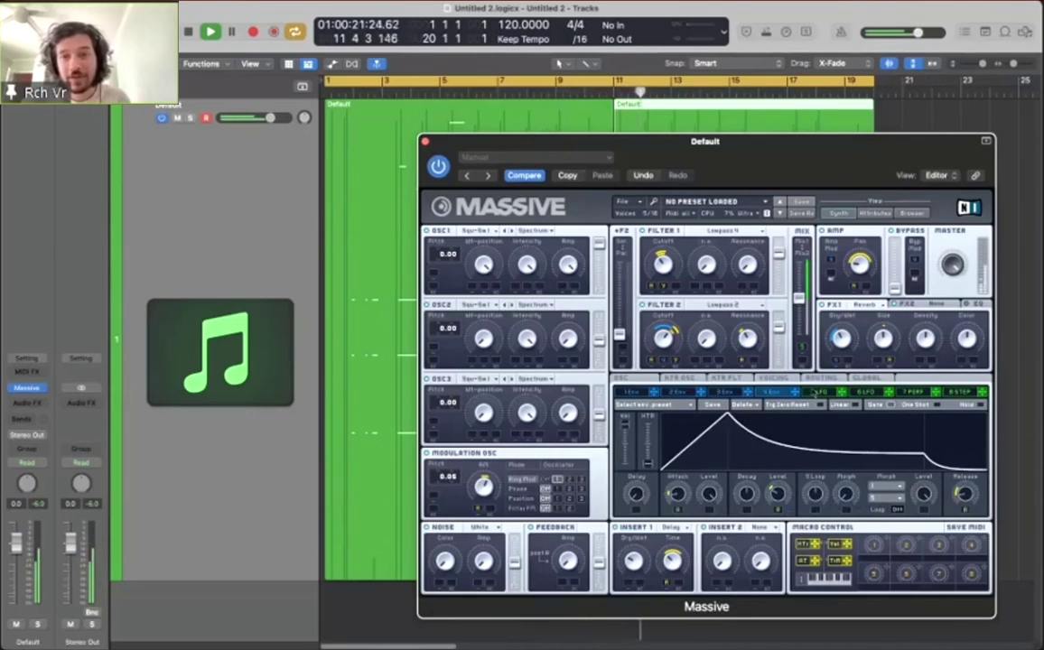
click(814, 392)
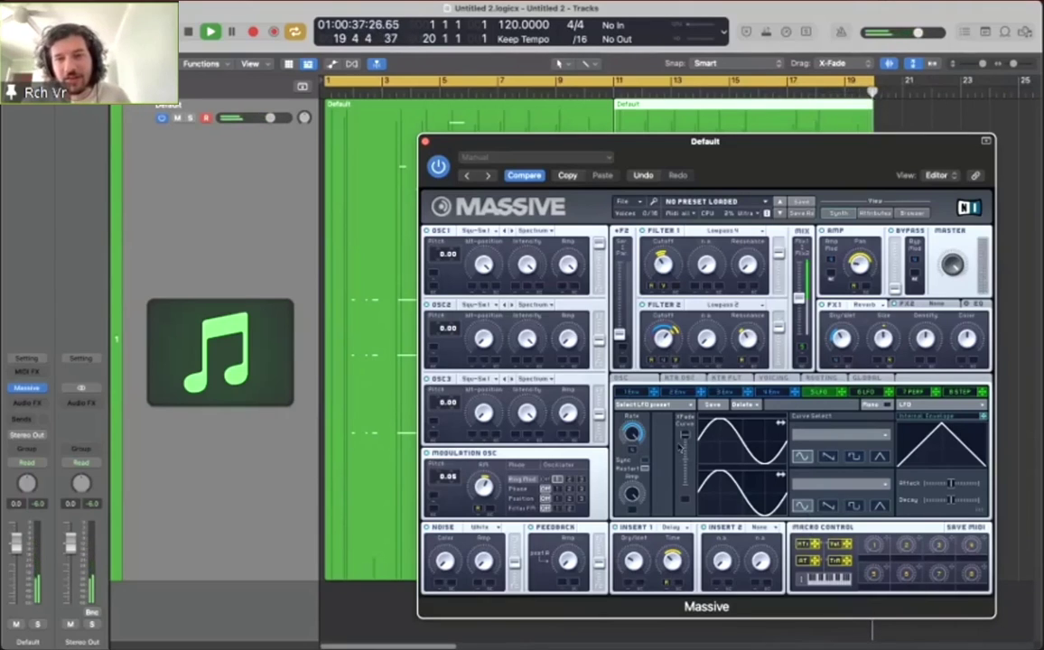
key(space)
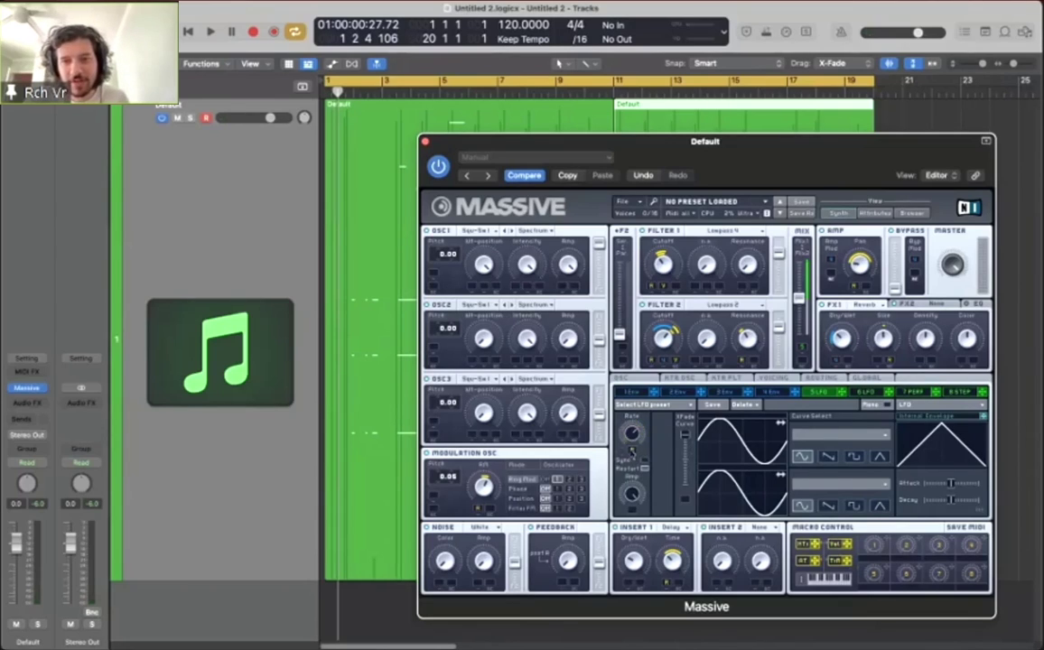
Step: With the loop playing, modulate the Rate of 5 LFO with the per-note random source
key(space)
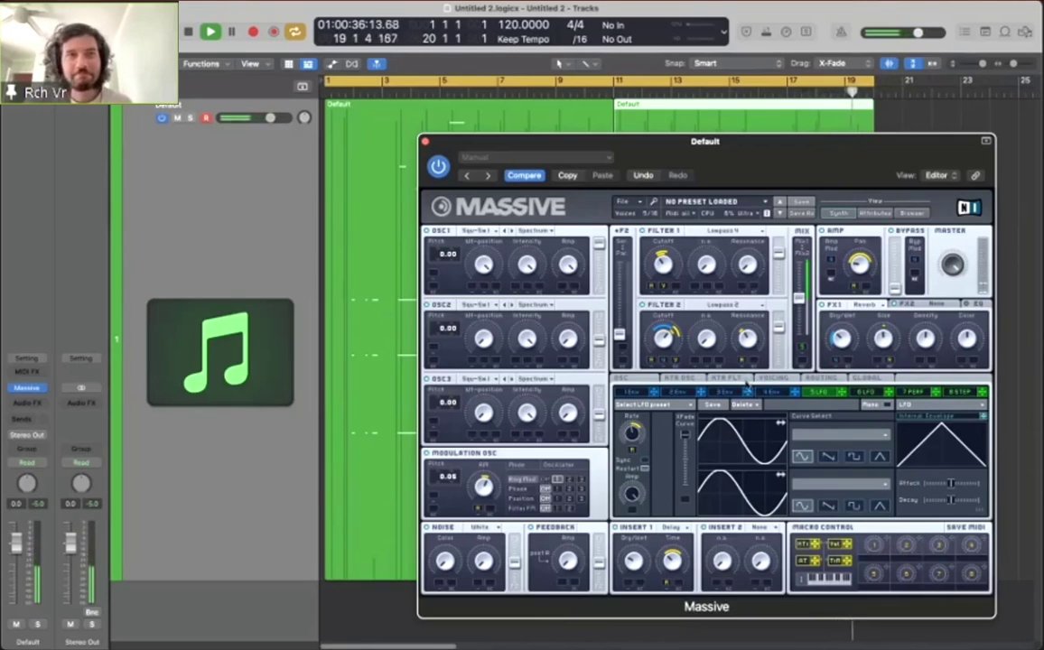
key(space)
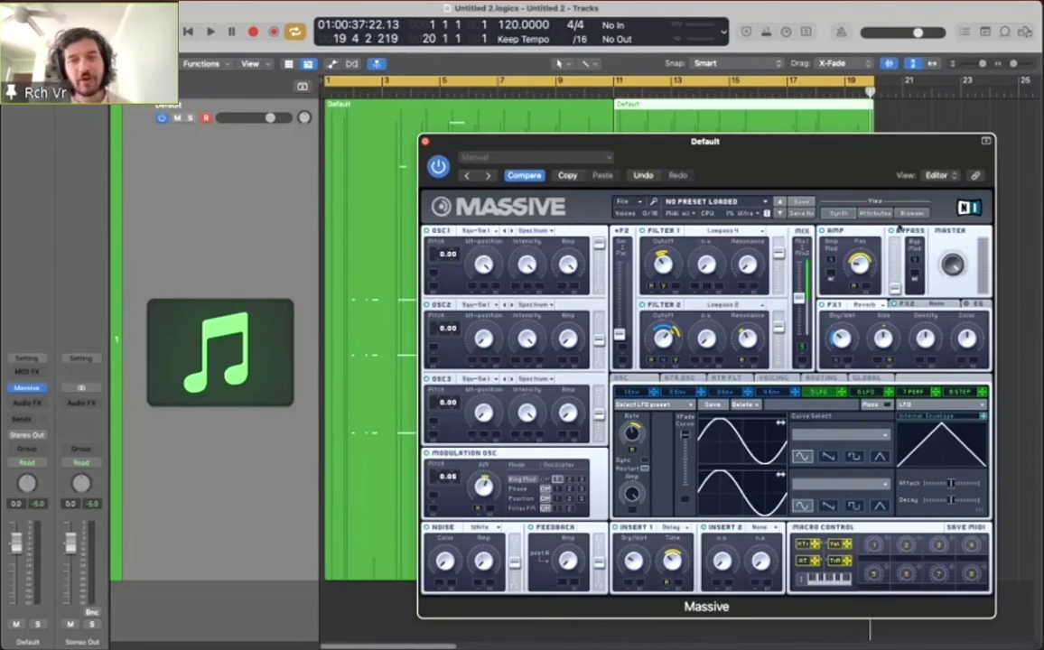
Step: Close the synth editor and turn off looping in the arrangement
drag(808, 149, 816, 126)
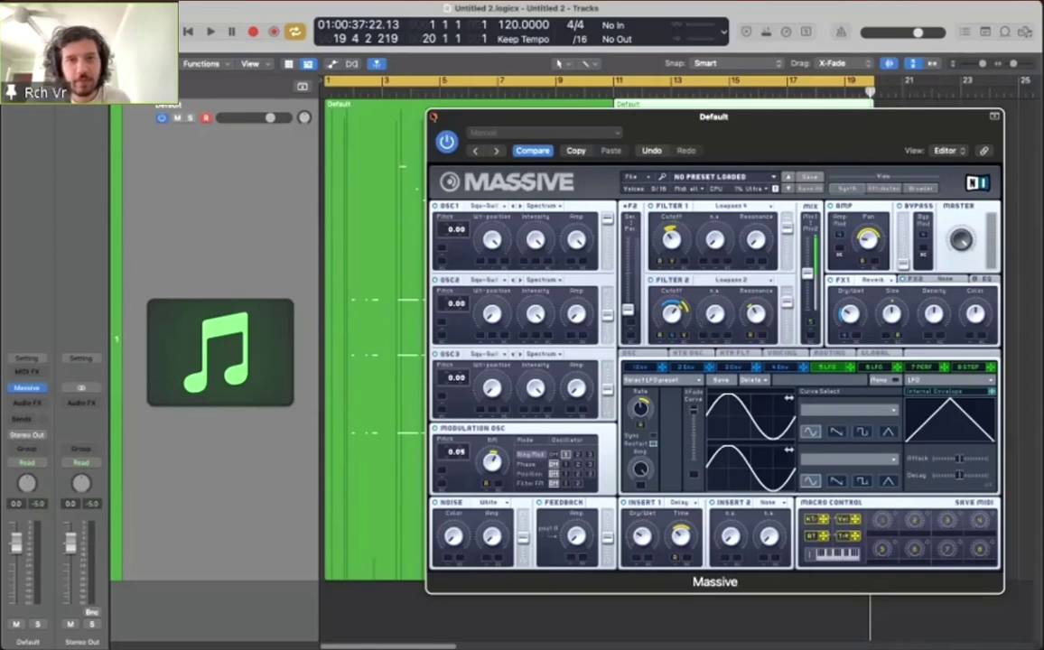
click(434, 117)
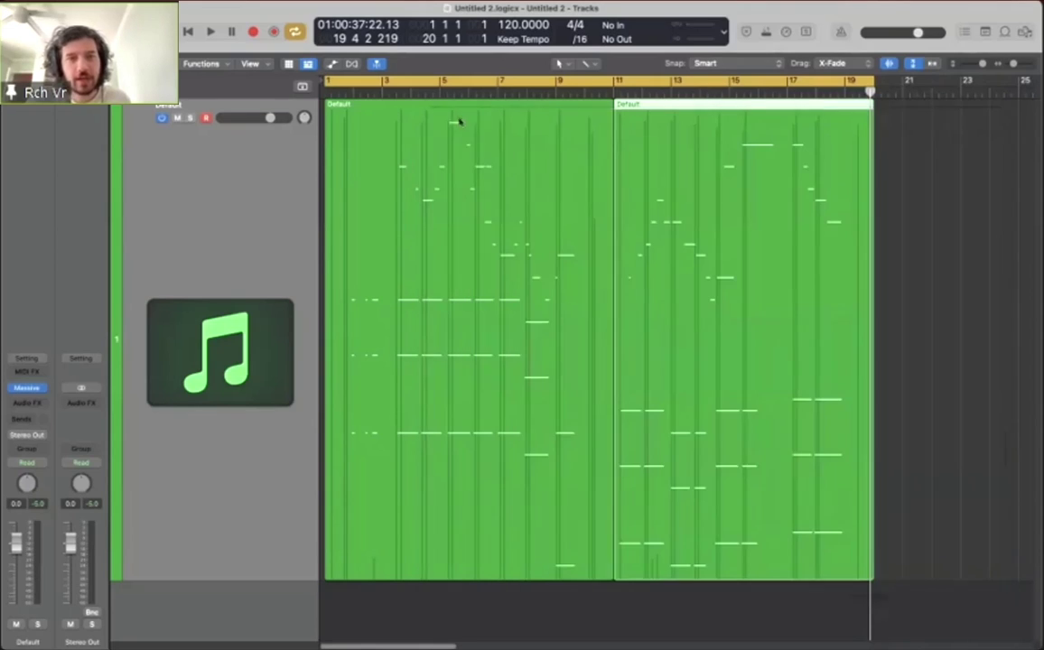
click(956, 194)
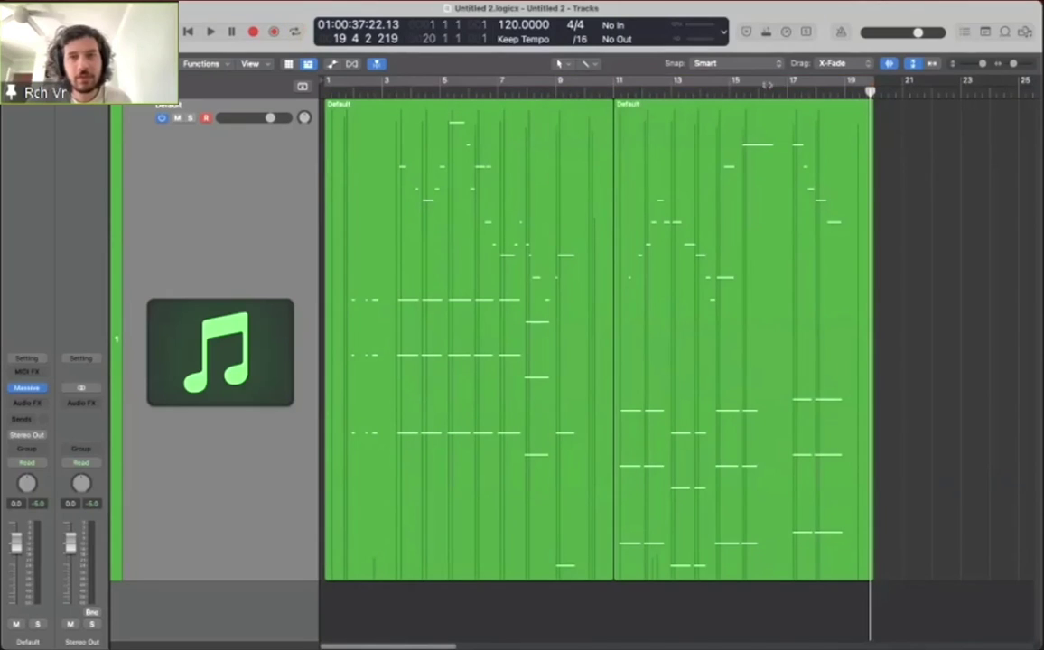
Step: Delete both MIDI regions from the synth track
click(653, 166)
shift+click(559, 170)
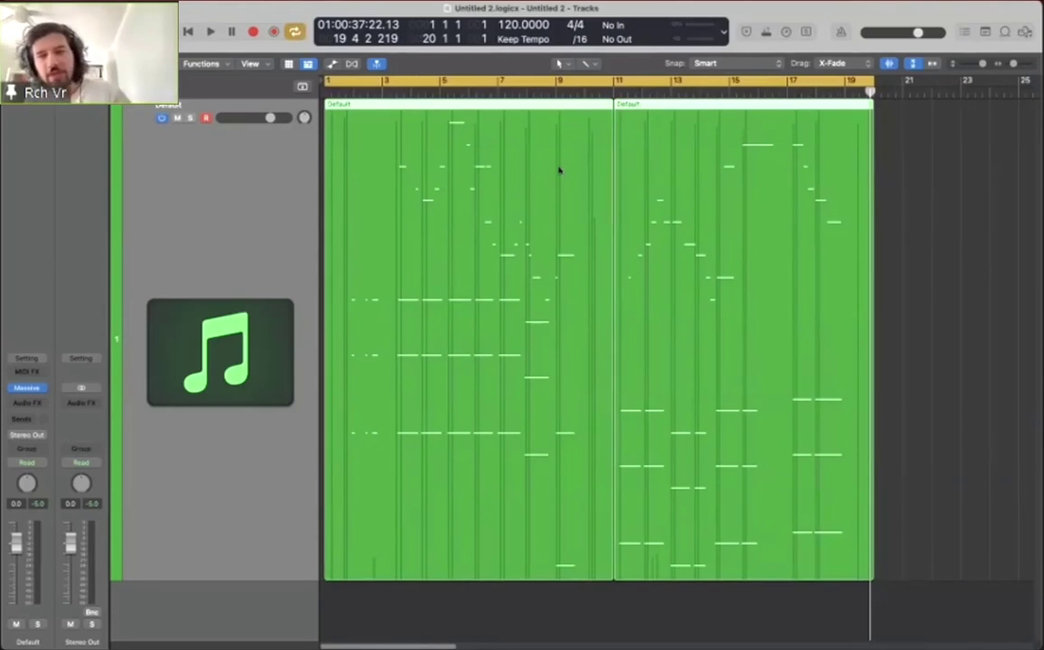
key(Delete)
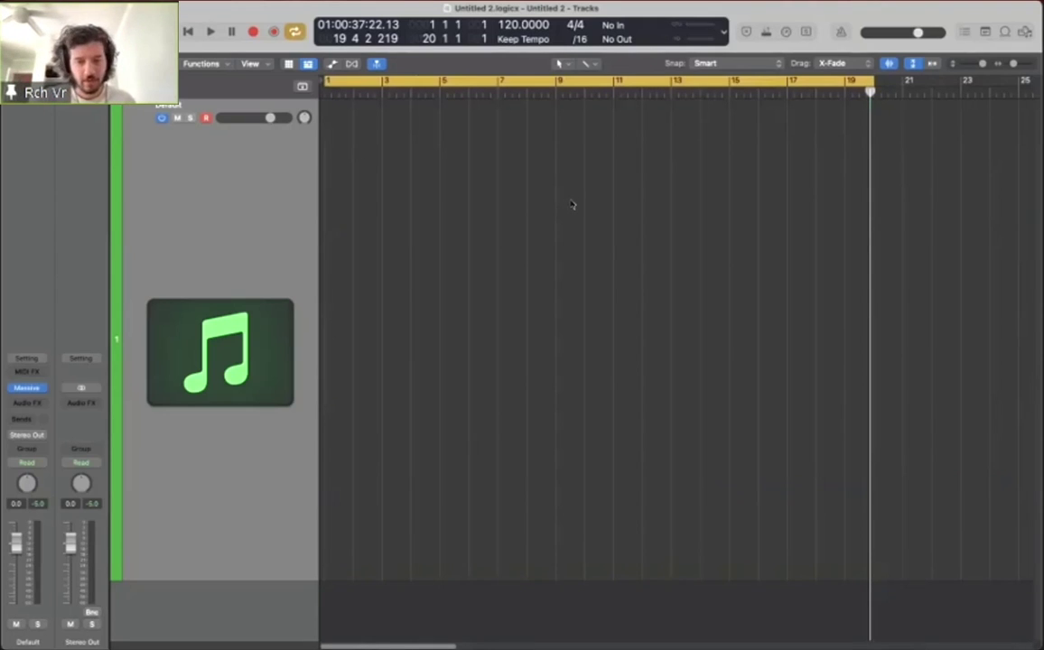
Step: Turn off cycling, perform a new phrase from the start of the project, and capture it as a MIDI region
key(c)
key(Return)
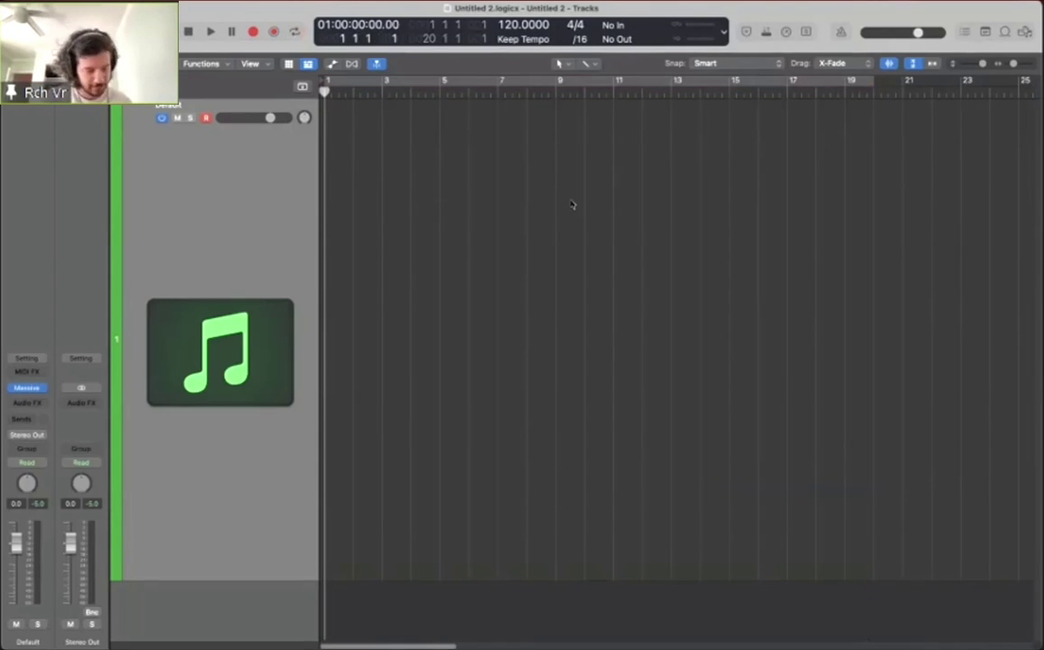
key(space)
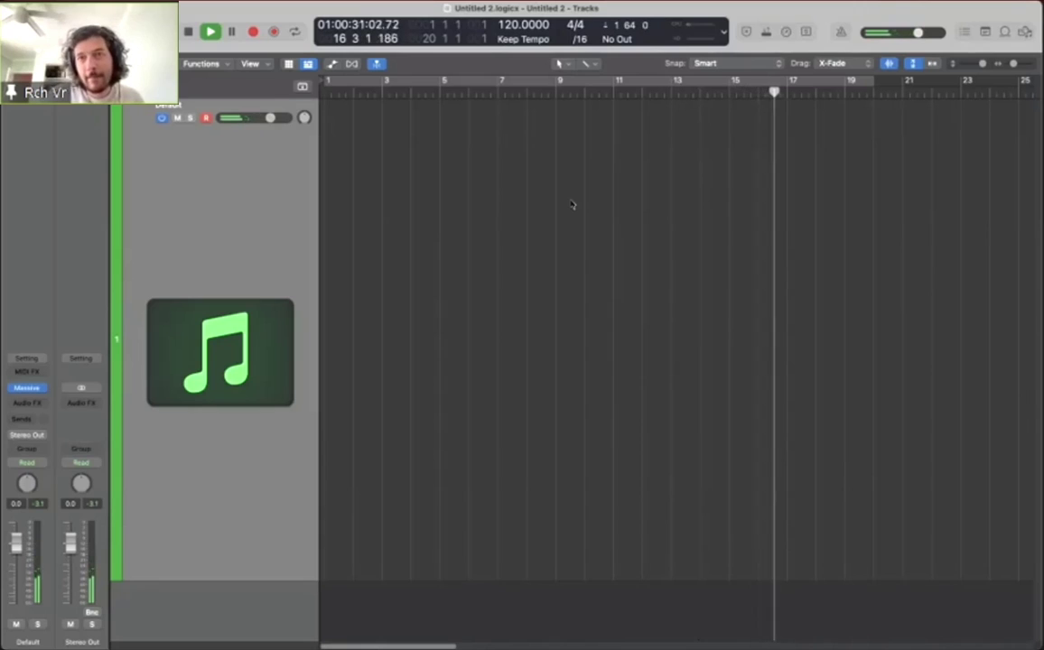
key(space)
key(shift+r)
Step: Turn cycling back on and shorten the cycle range so it ends at bar 17
click(648, 72)
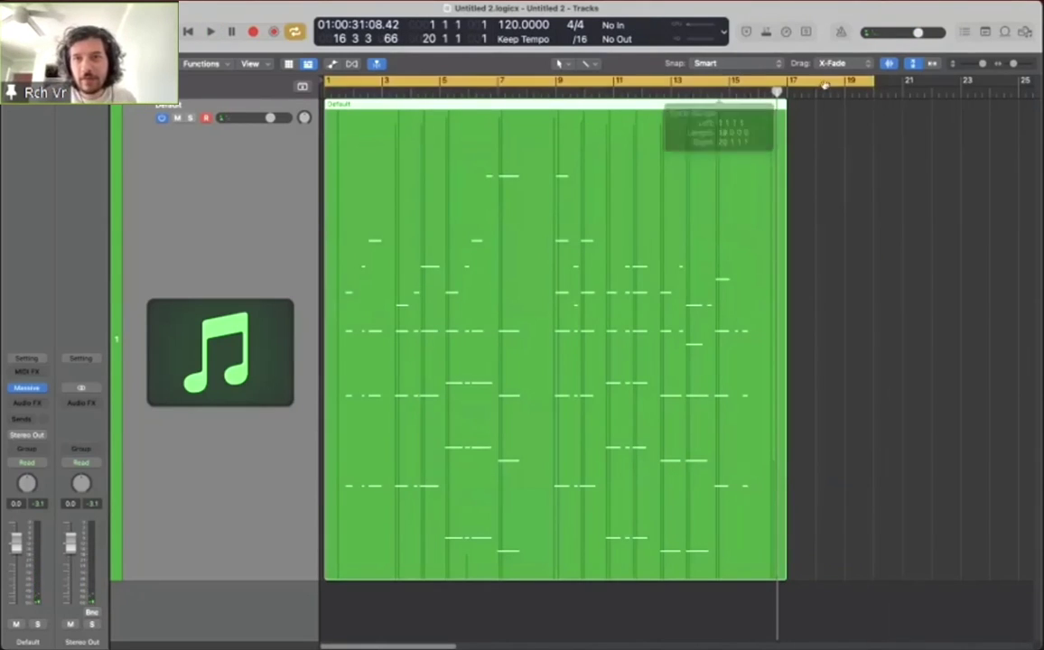
drag(793, 78, 778, 97)
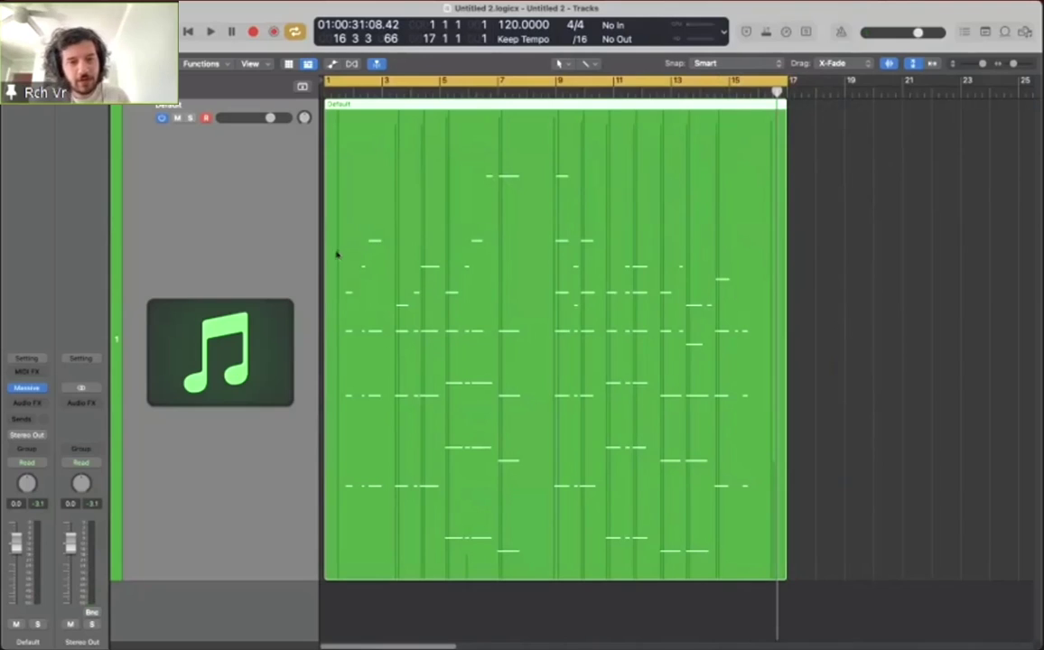
Step: Duplicate the synth track, load a fresh Massive instance on the new track, and move its window aside
key(super+d)
click(46, 390)
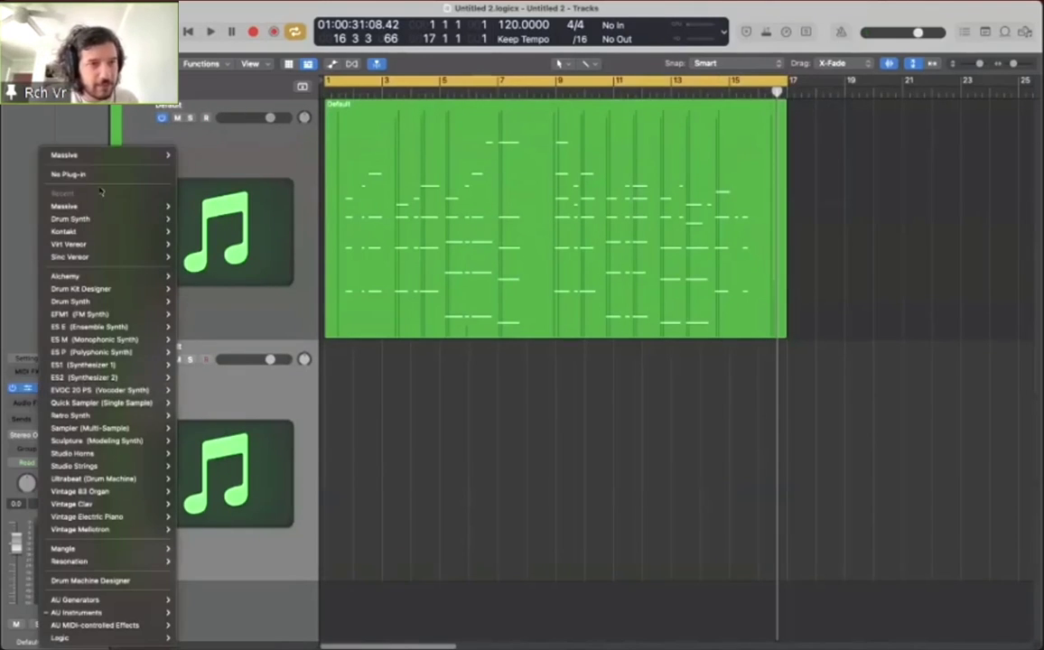
key(Escape)
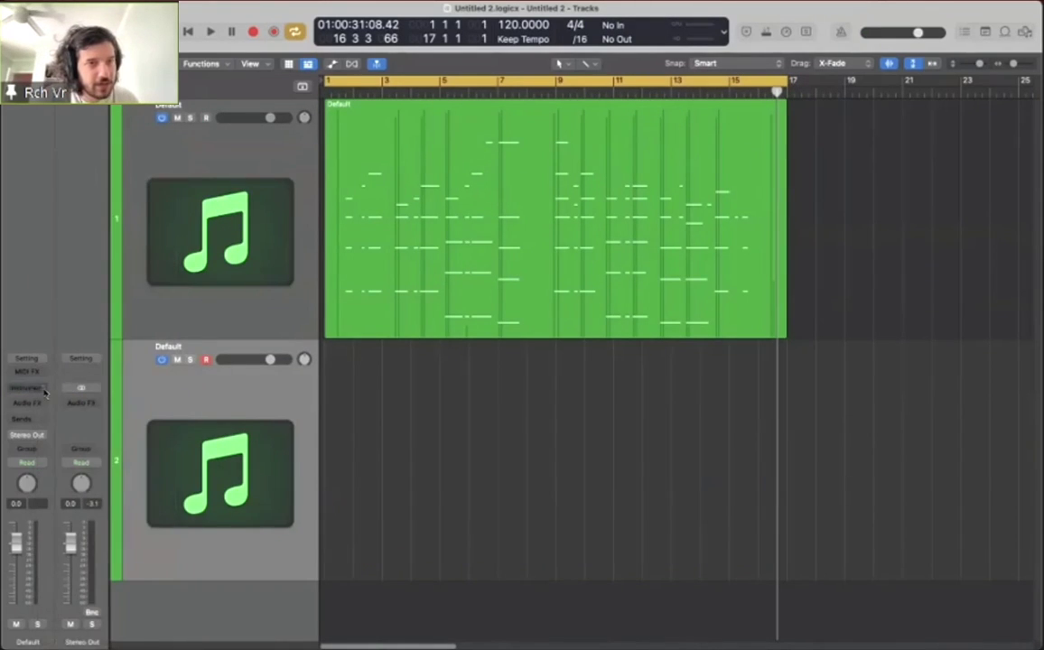
click(45, 390)
mouse_move(40, 385)
click(147, 395)
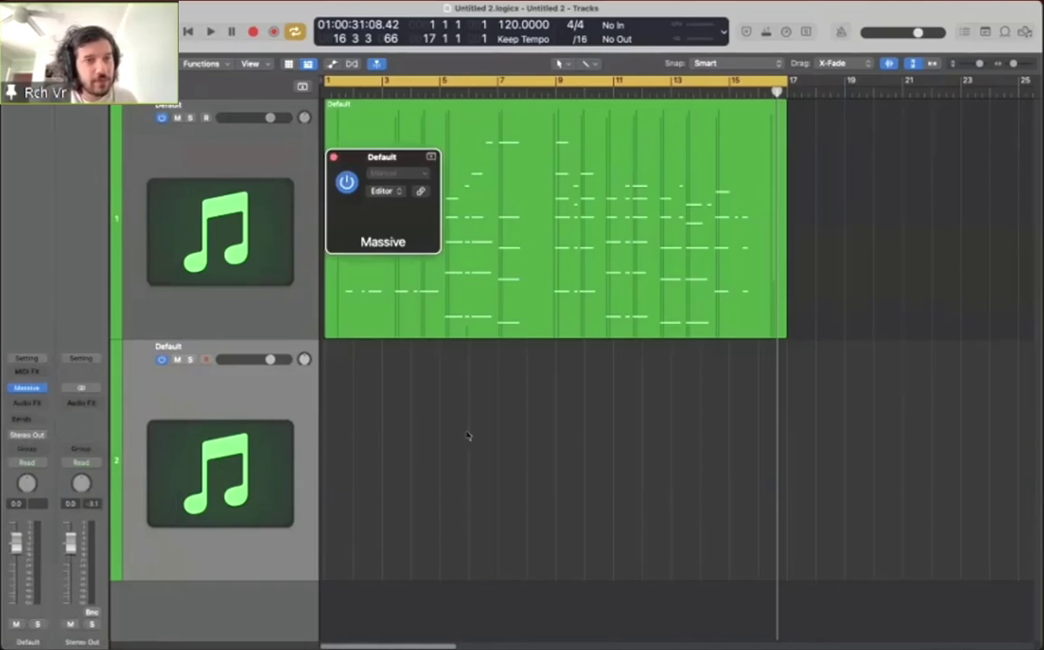
drag(542, 157, 619, 119)
Step: Audition the beginning of the loop with the new track's default Massive sound
click(249, 401)
key(Return)
key(space)
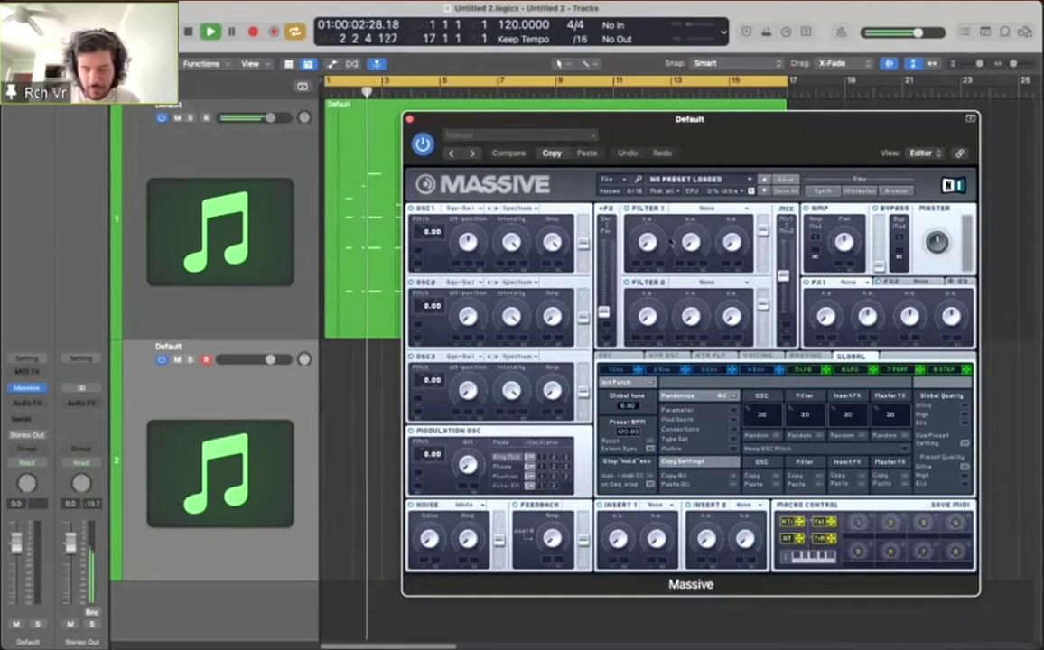
key(space)
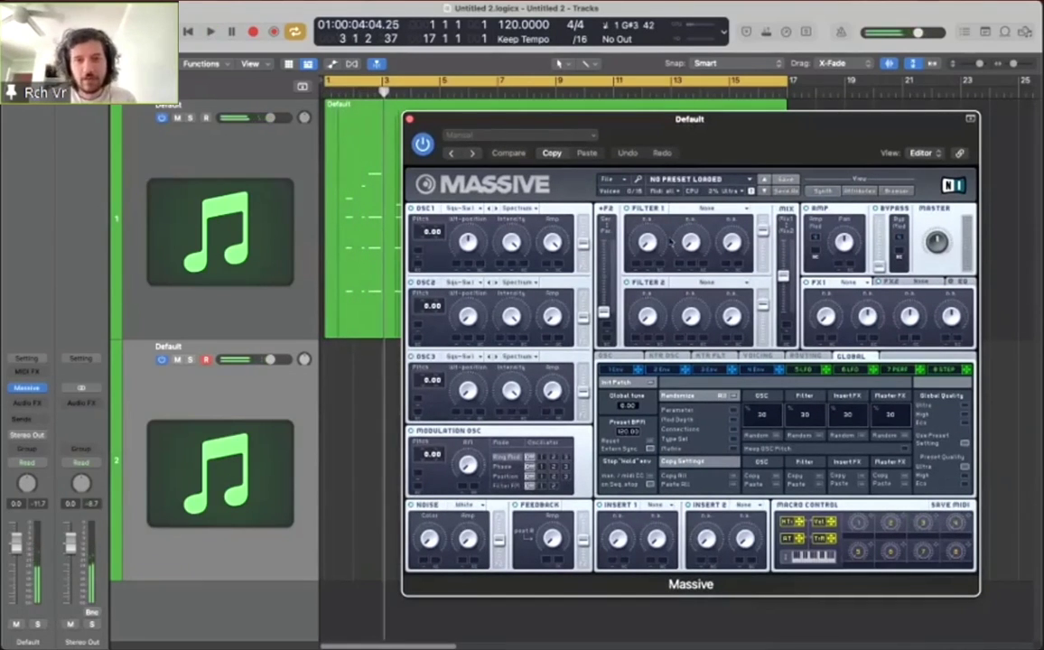
Step: Turn down OSC1's Wt-position and shorten the attack of 4 Env
click(759, 371)
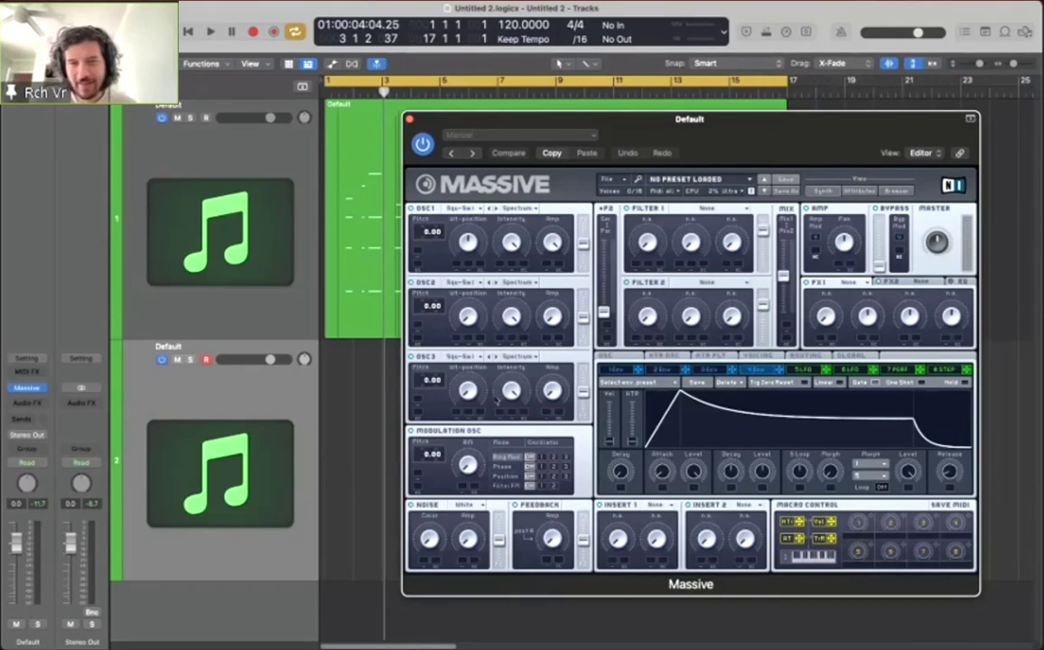
click(468, 240)
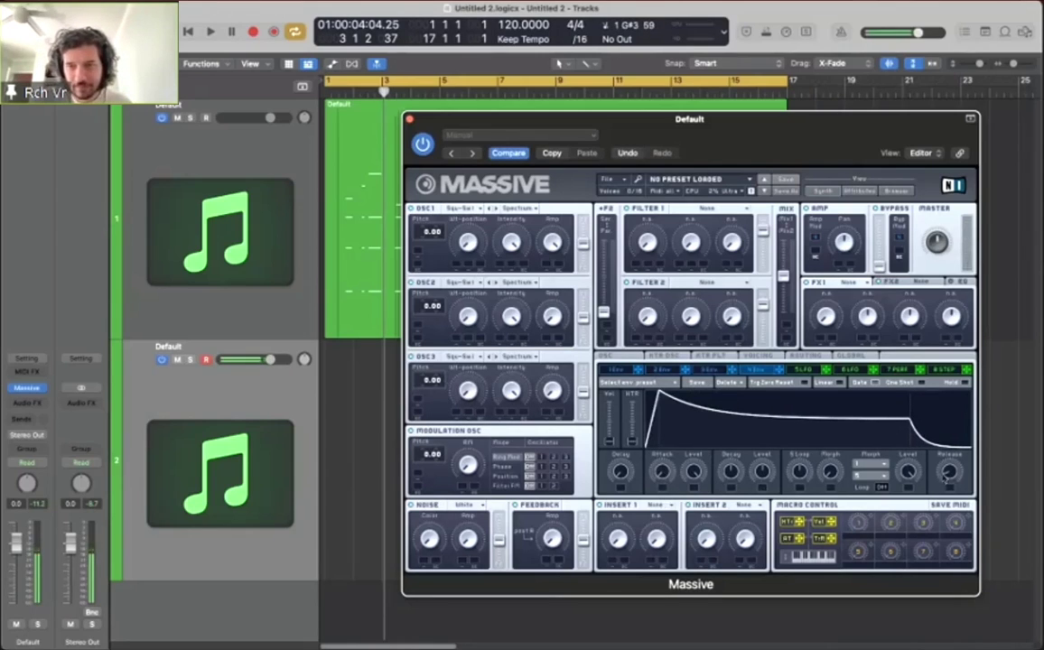
Step: Set Massive's voicing to Monophon with a maximum of 1 voice, and adjust the oscillator glide Time
click(802, 356)
click(851, 357)
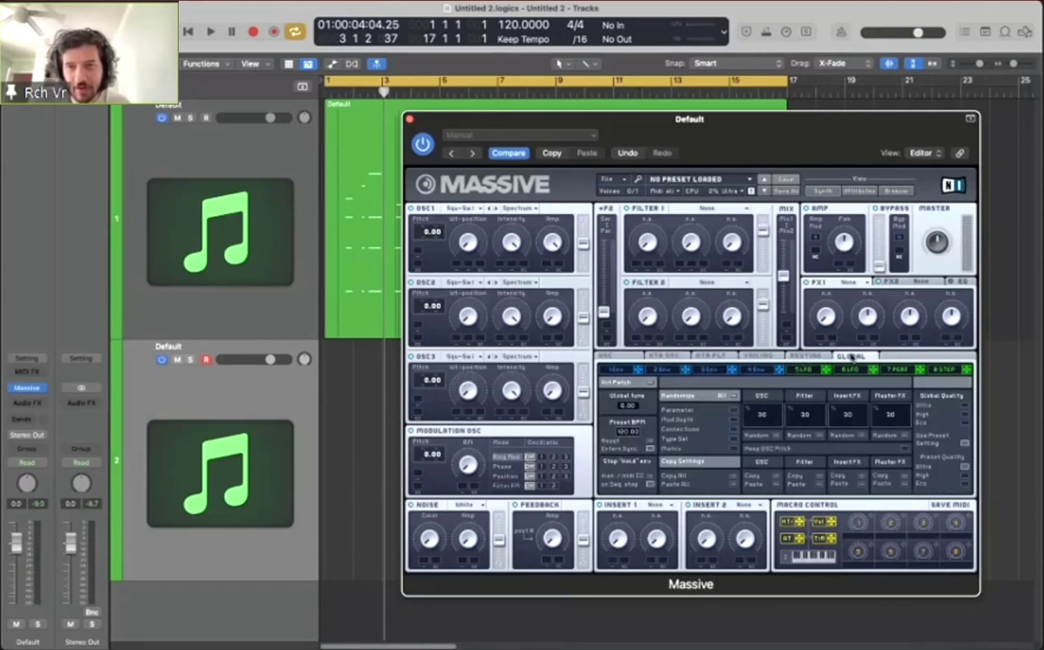
click(618, 357)
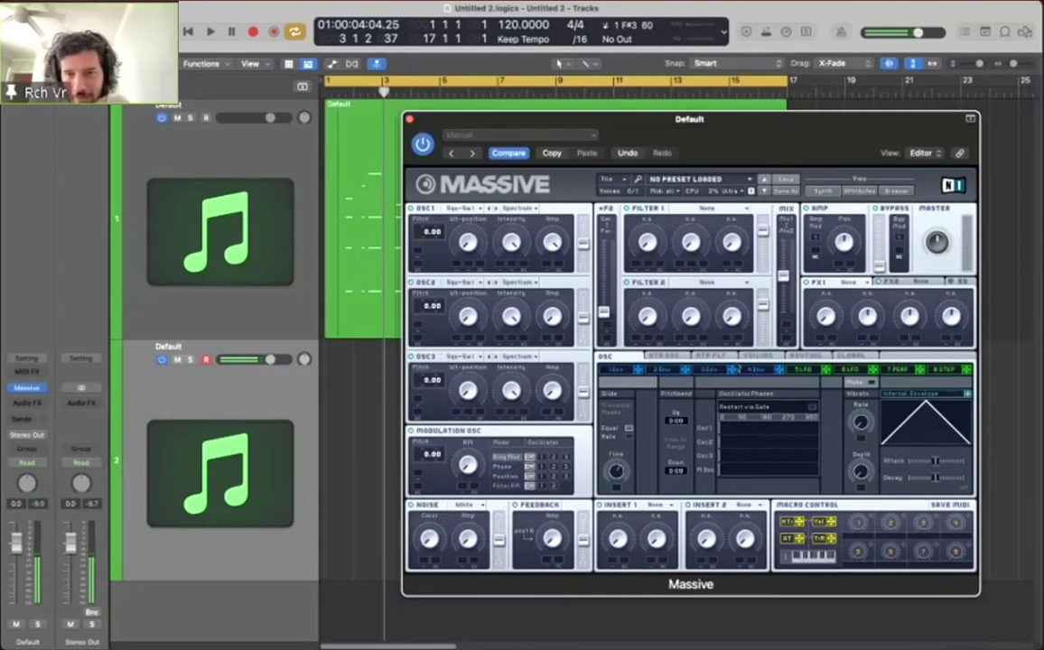
click(749, 357)
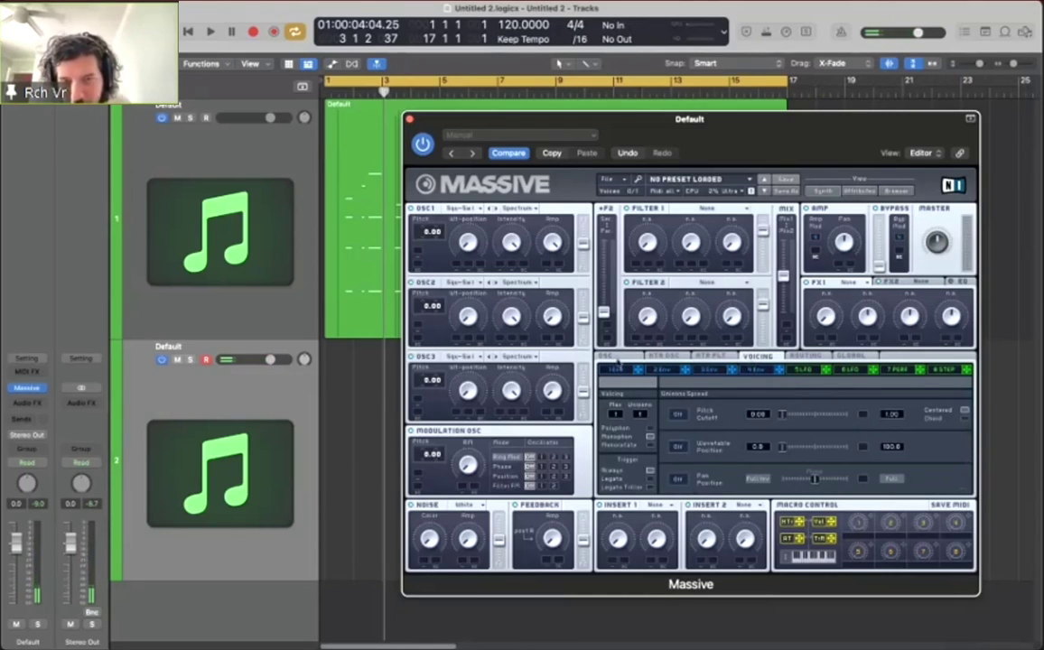
click(618, 356)
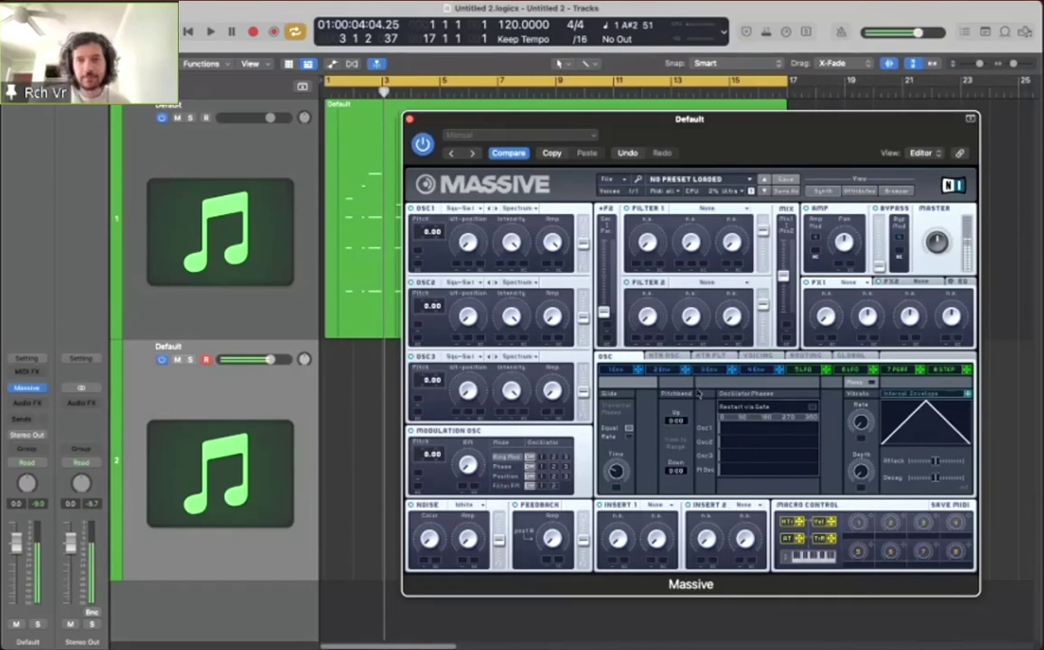
Step: Lengthen 4 Env's release, then perform a lead melody over the loop and capture it on the second track
click(758, 369)
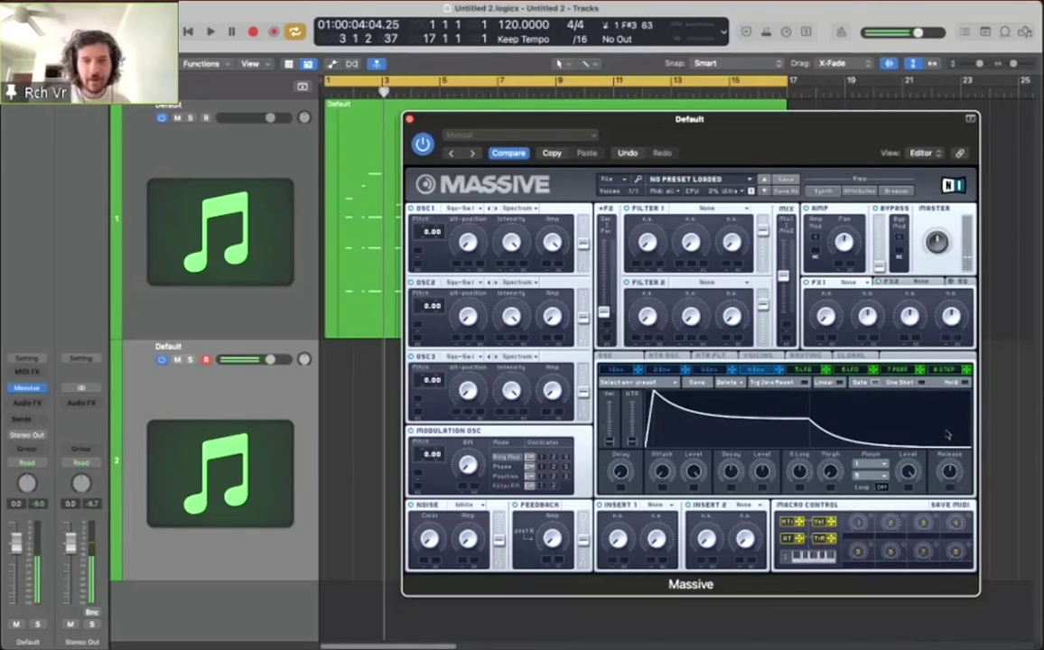
key(space)
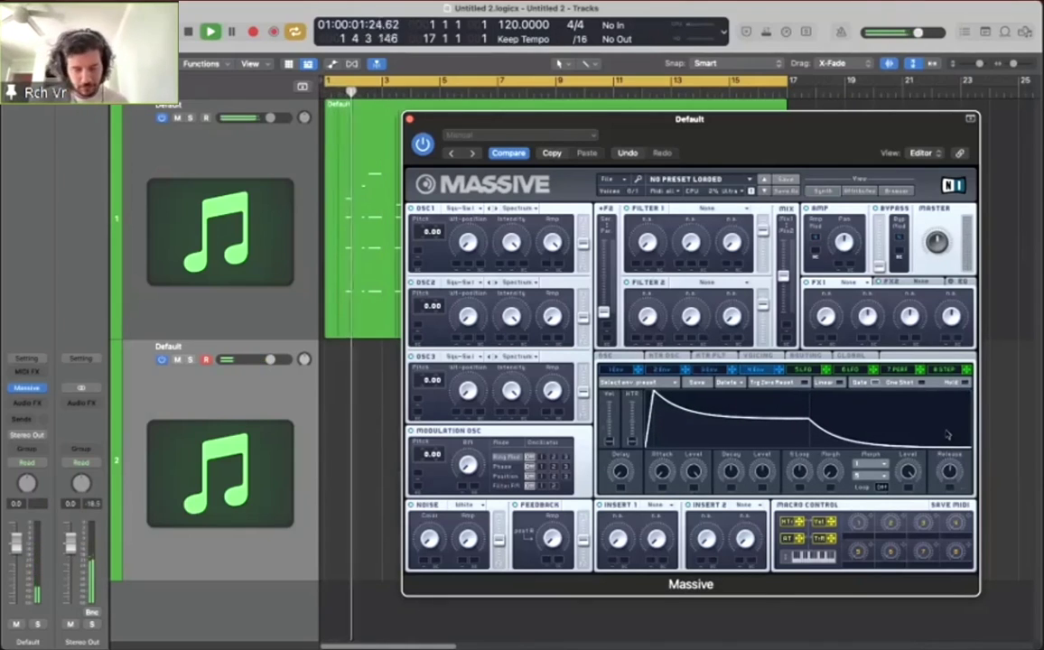
key(space)
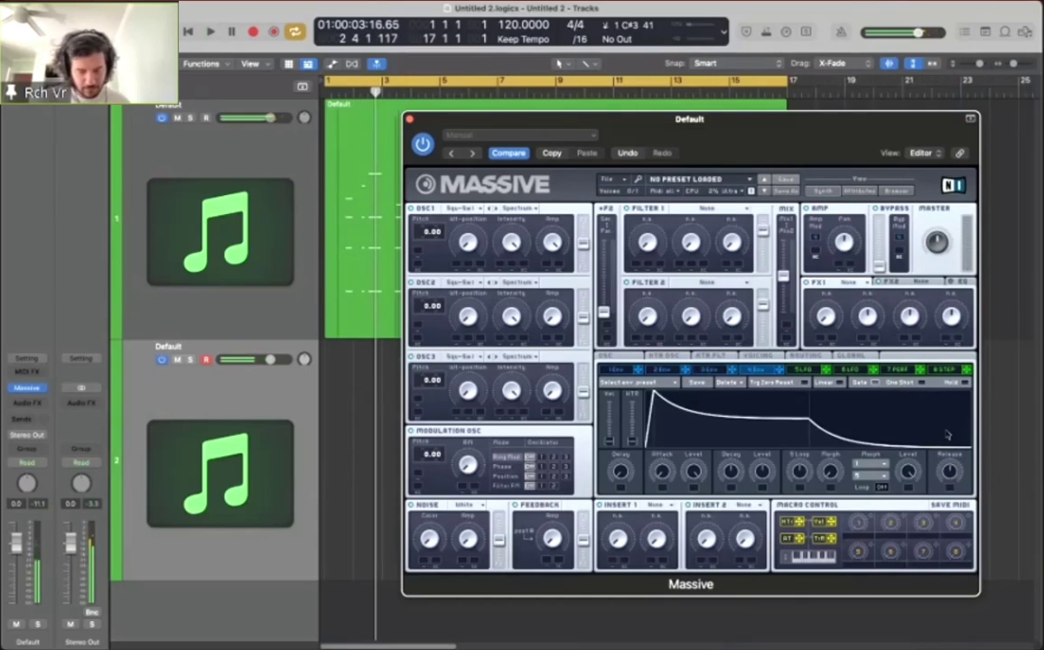
key(space)
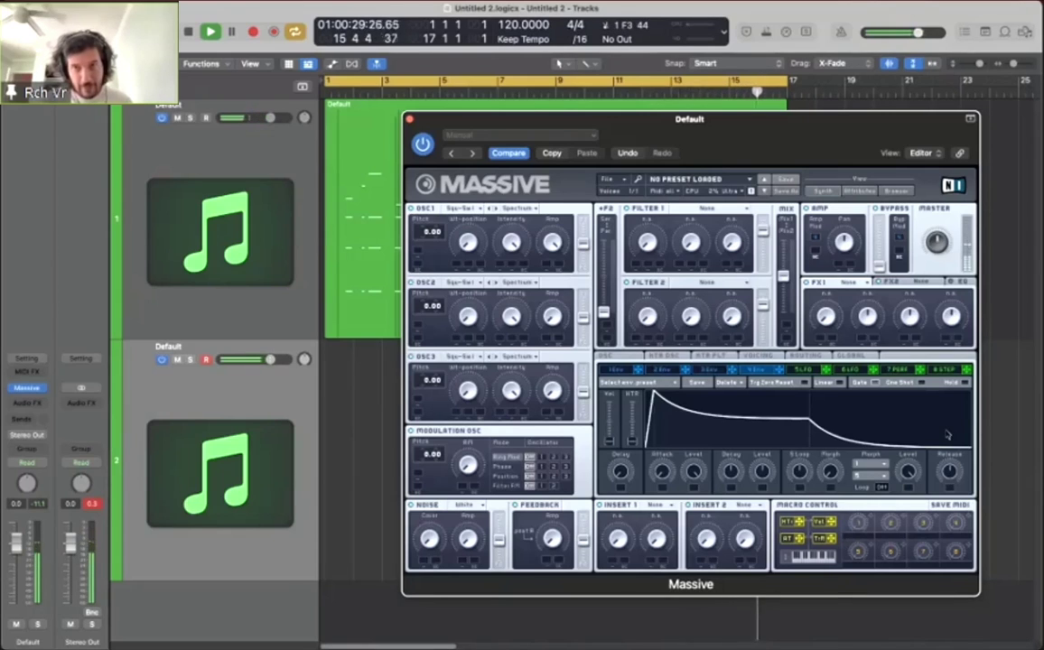
key(space)
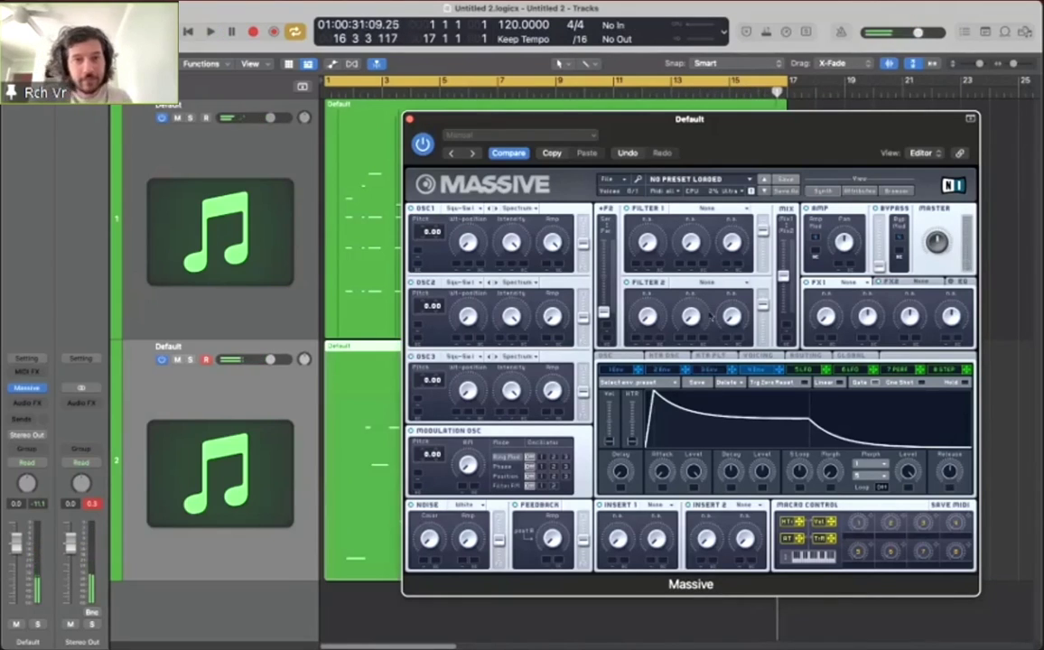
Step: With the loop playing, raise 4 Env's velocity amount, lower its decay level, and assign a macro source to its Decay
drag(631, 125, 715, 150)
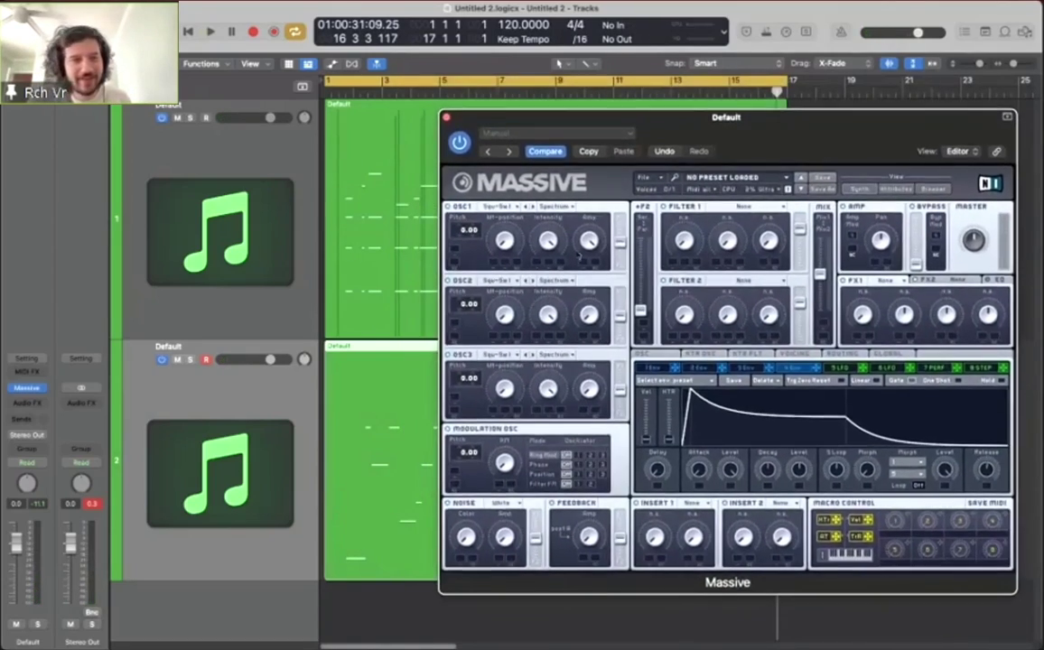
click(92, 503)
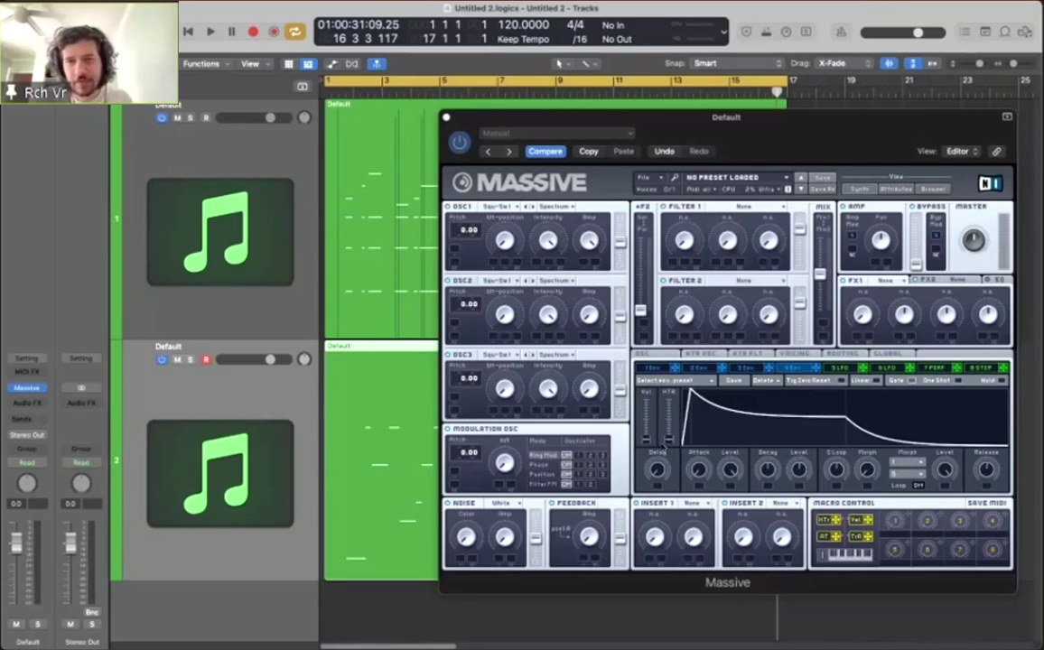
key(space)
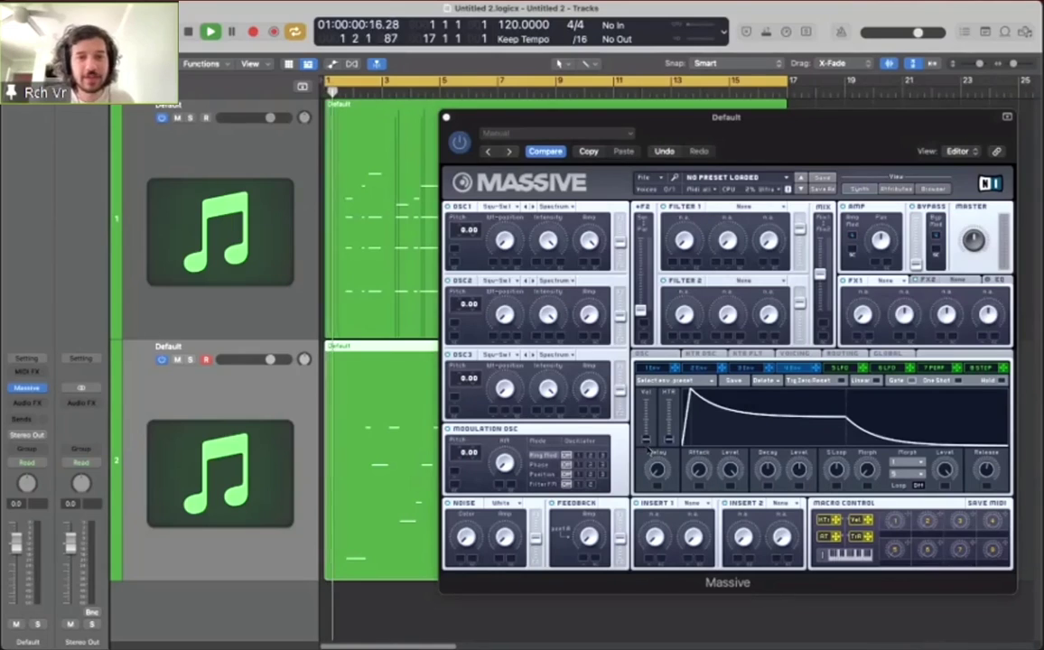
click(664, 414)
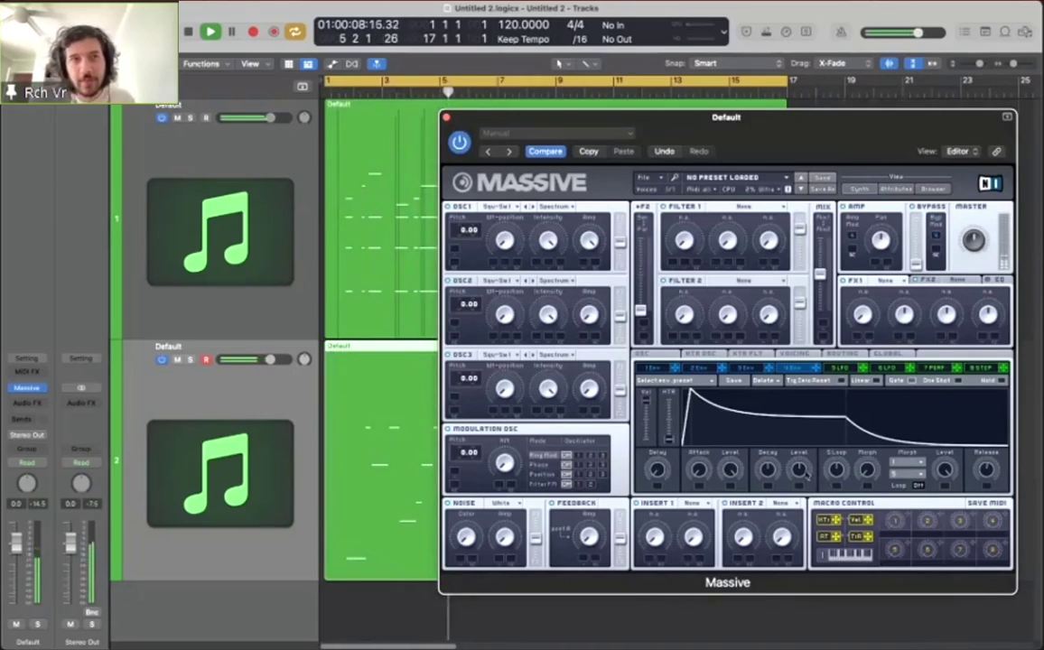
drag(799, 470, 769, 472)
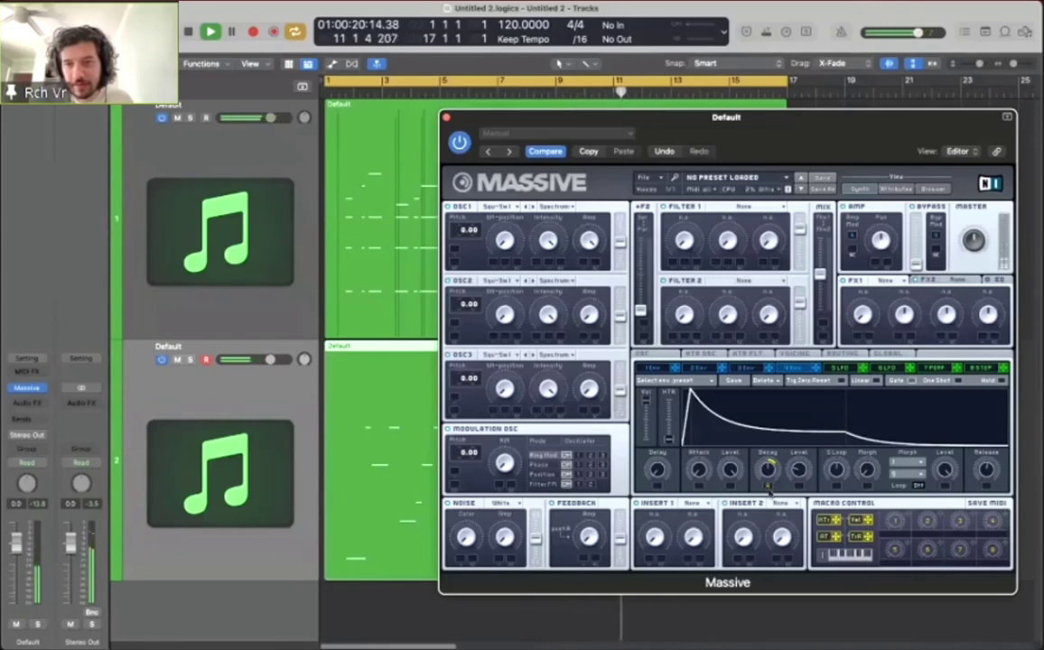
Step: Try an envelope on the vibrato Depth, and set the vibrato's internal envelope to minimum attack with an adjusted decay
click(642, 353)
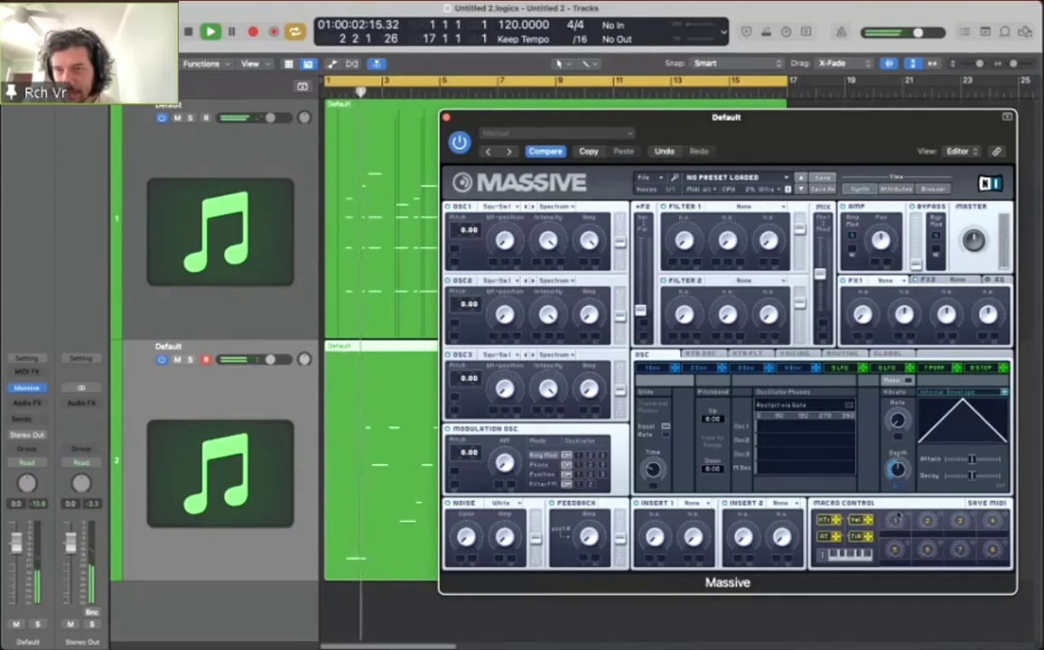
right_click(899, 485)
click(898, 434)
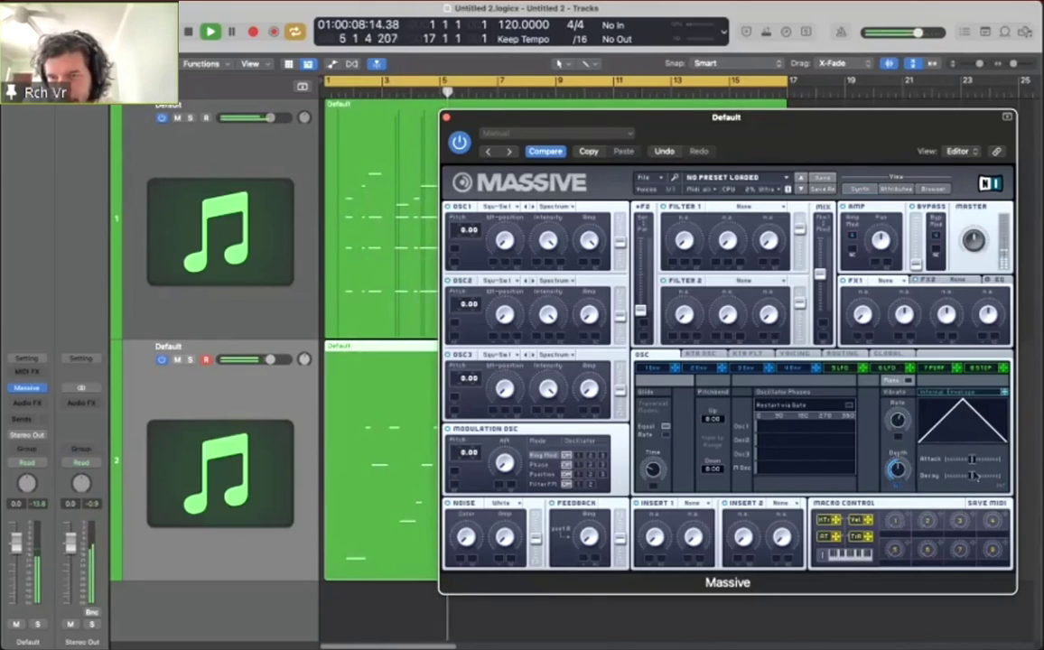
drag(972, 459, 946, 459)
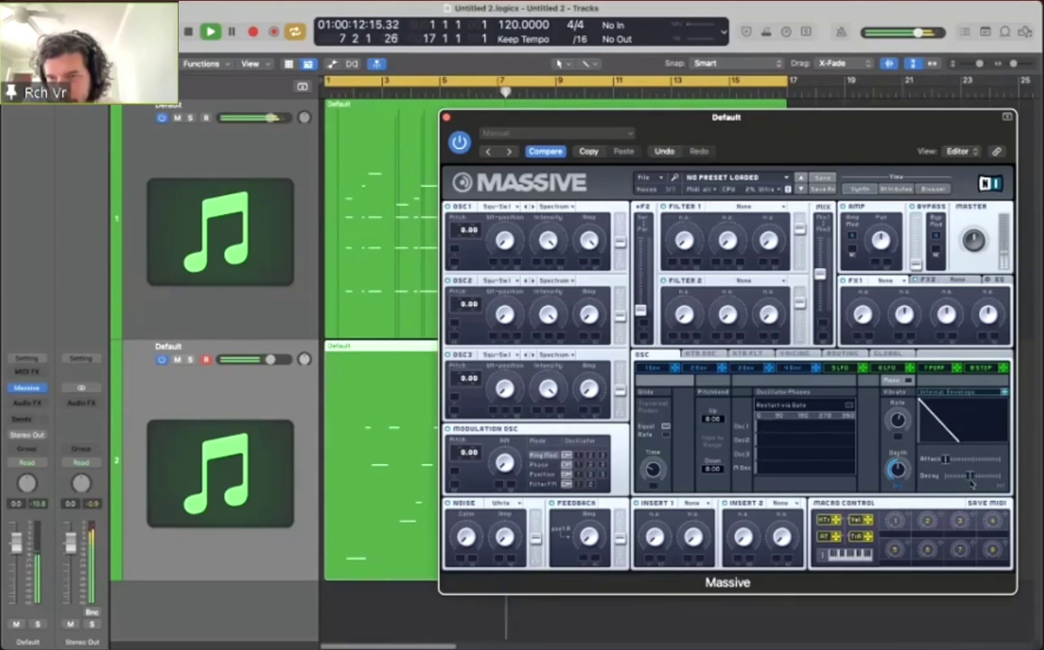
drag(972, 484, 986, 486)
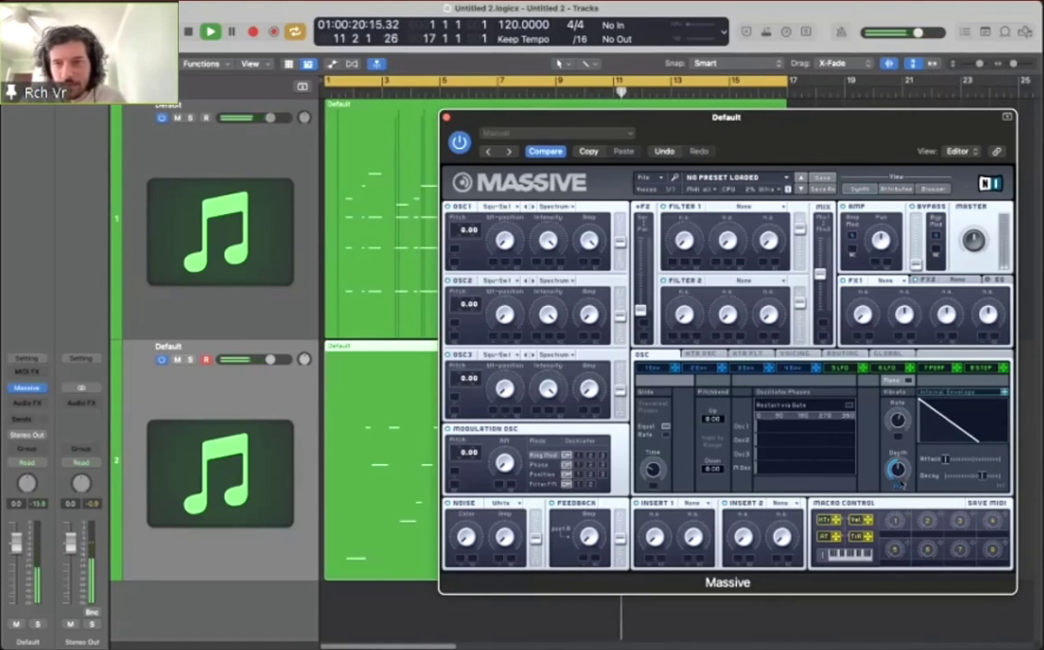
key(space)
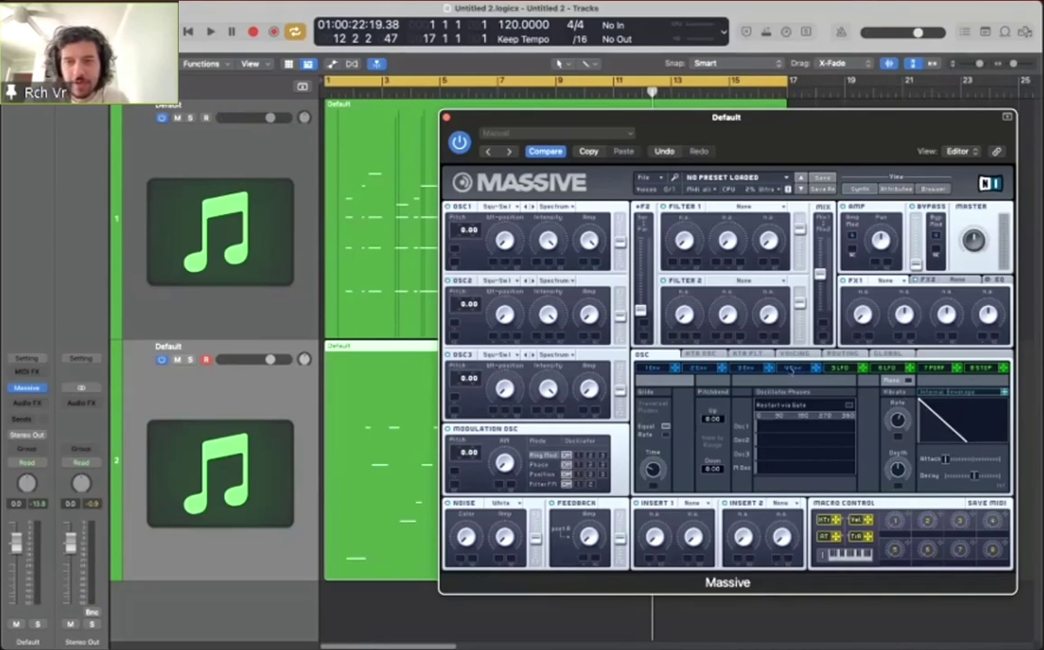
Step: Modulate 5 LFO's Amp with a slow-attack 3 Env, and assign 5 LFO to OSC1's Pitch with an amount of 0.20
click(838, 370)
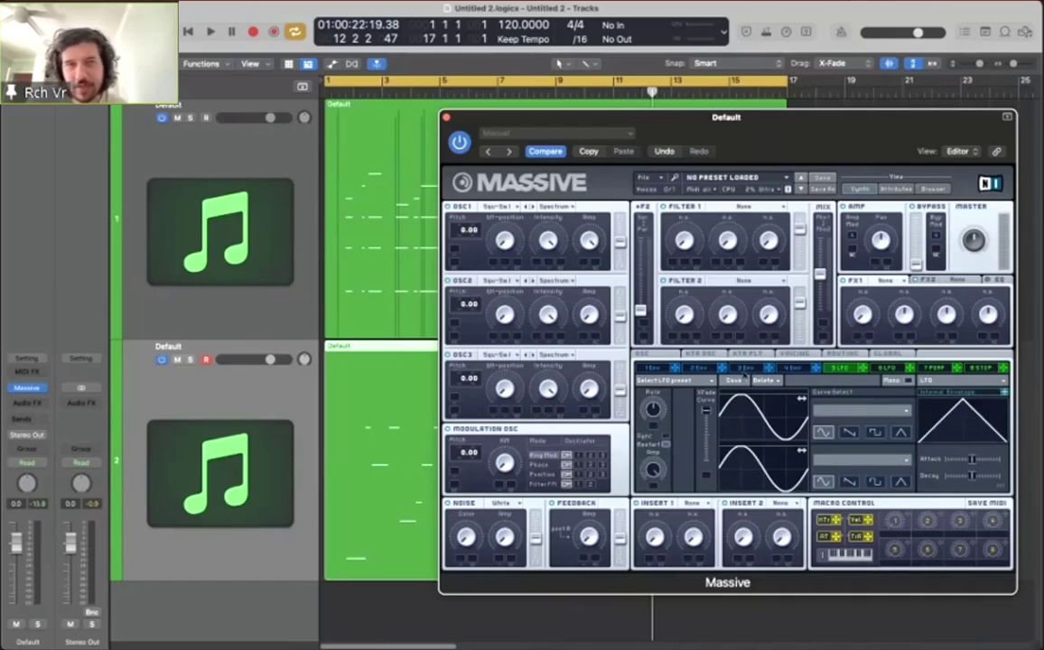
click(746, 369)
drag(698, 471, 795, 385)
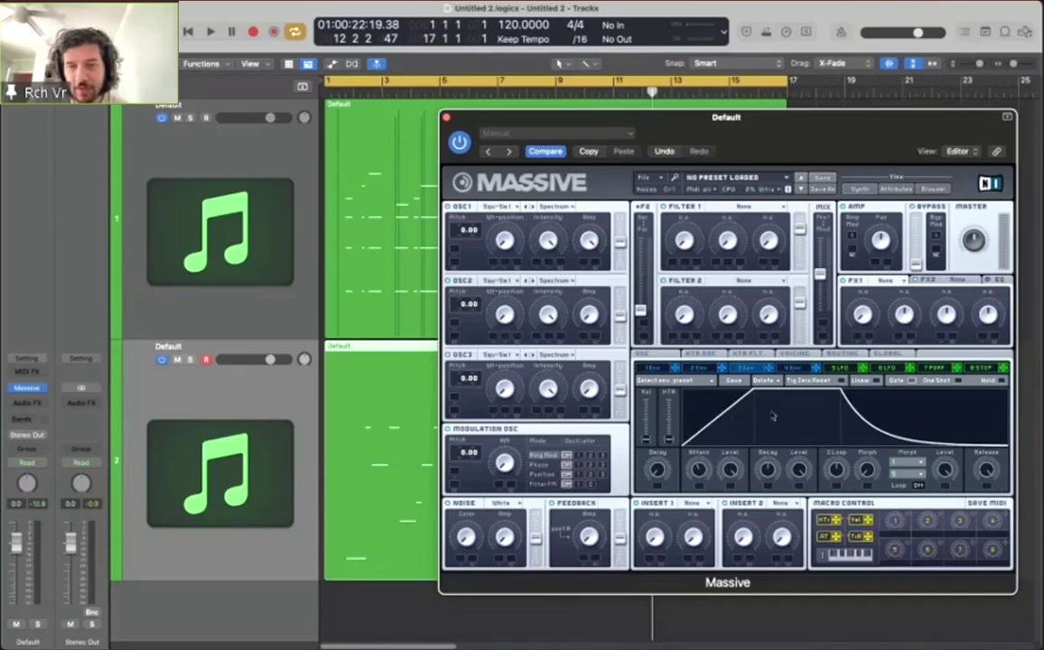
click(838, 369)
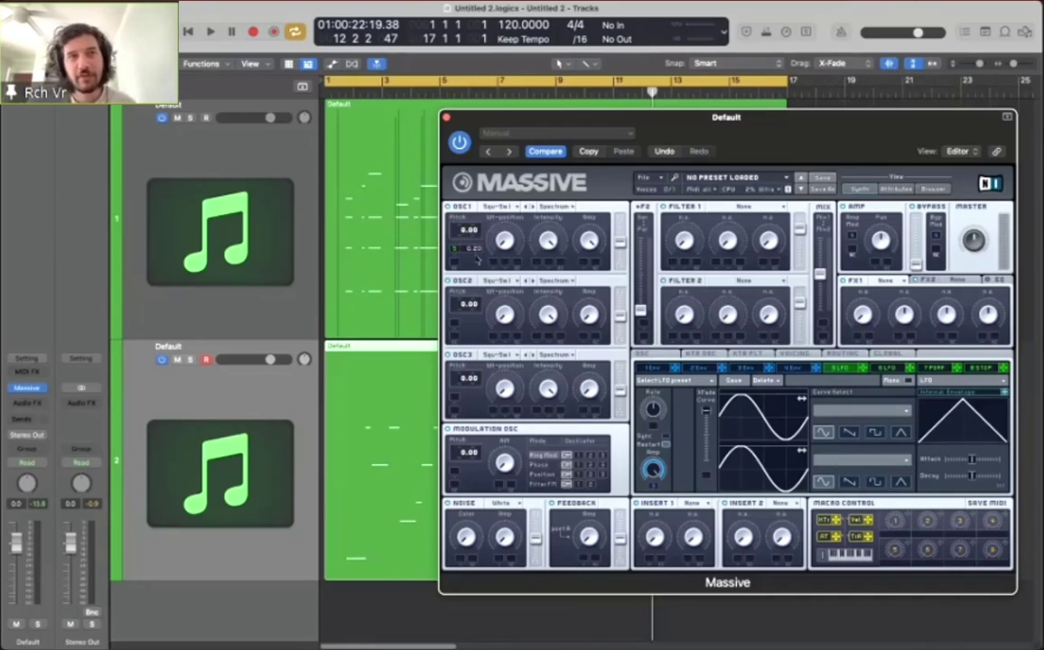
Step: Replay the loop while checking 5 LFO's modulated Amp, and slightly lengthen 3 Env's attack
key(Return)
key(space)
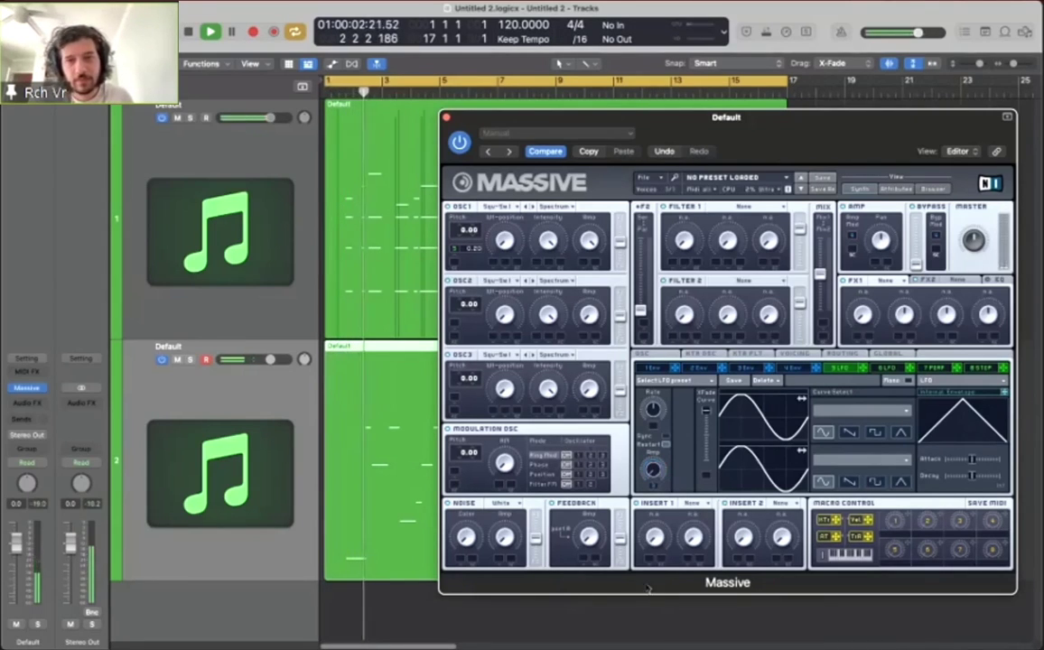
click(744, 368)
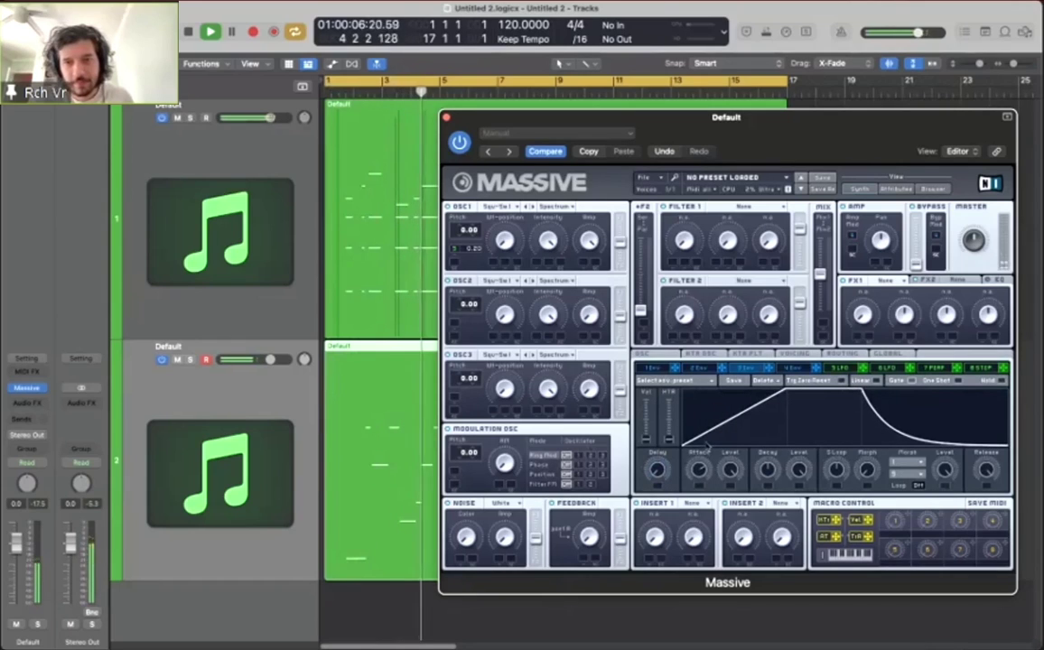
click(840, 369)
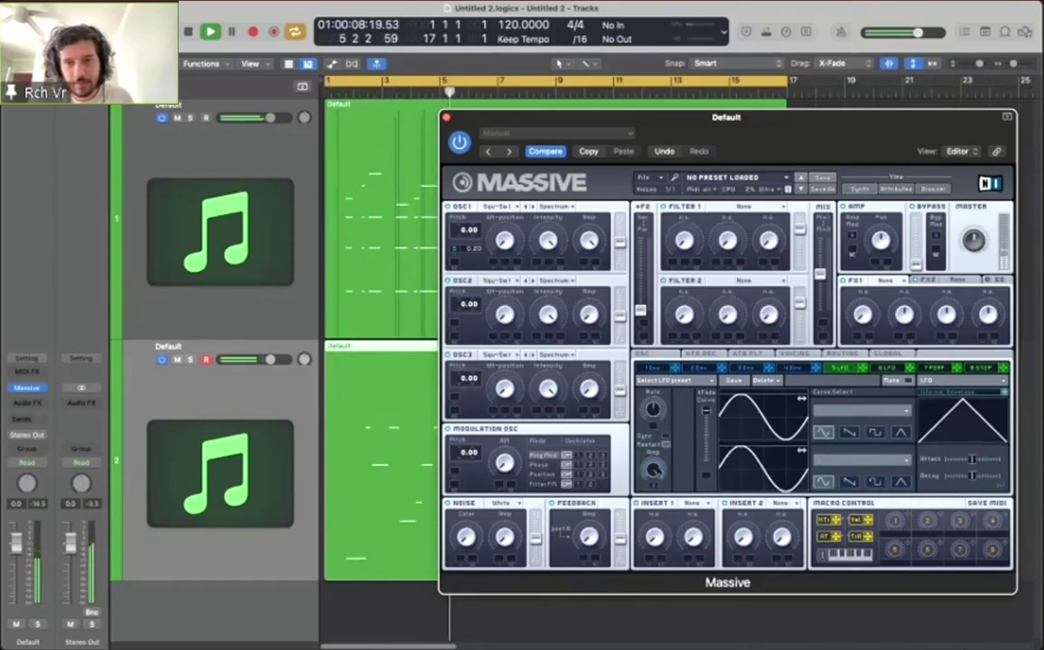
key(space)
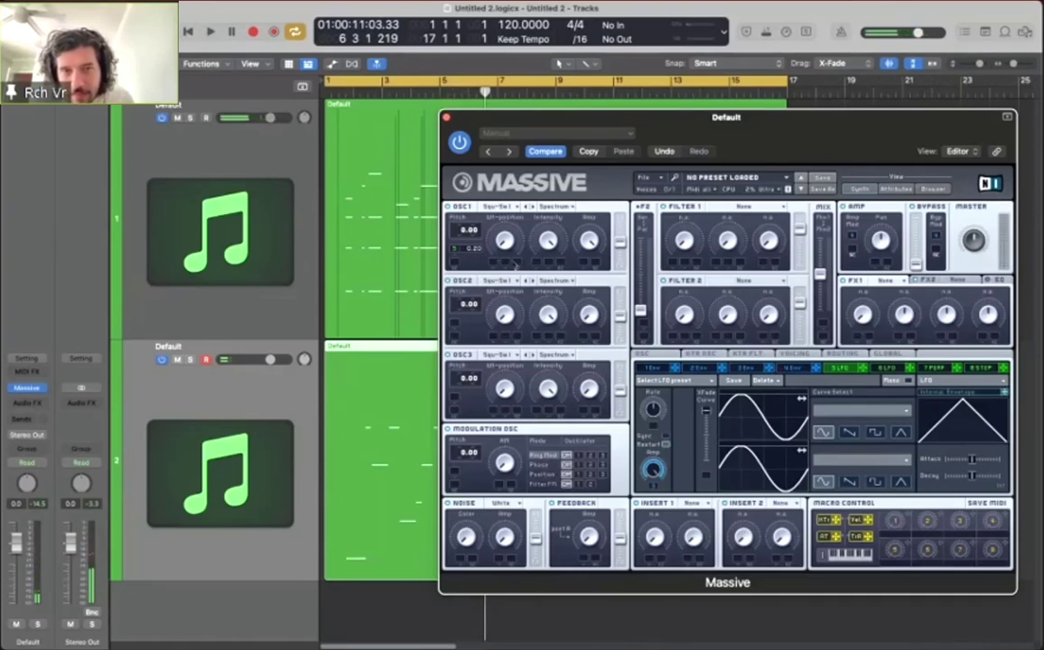
click(750, 368)
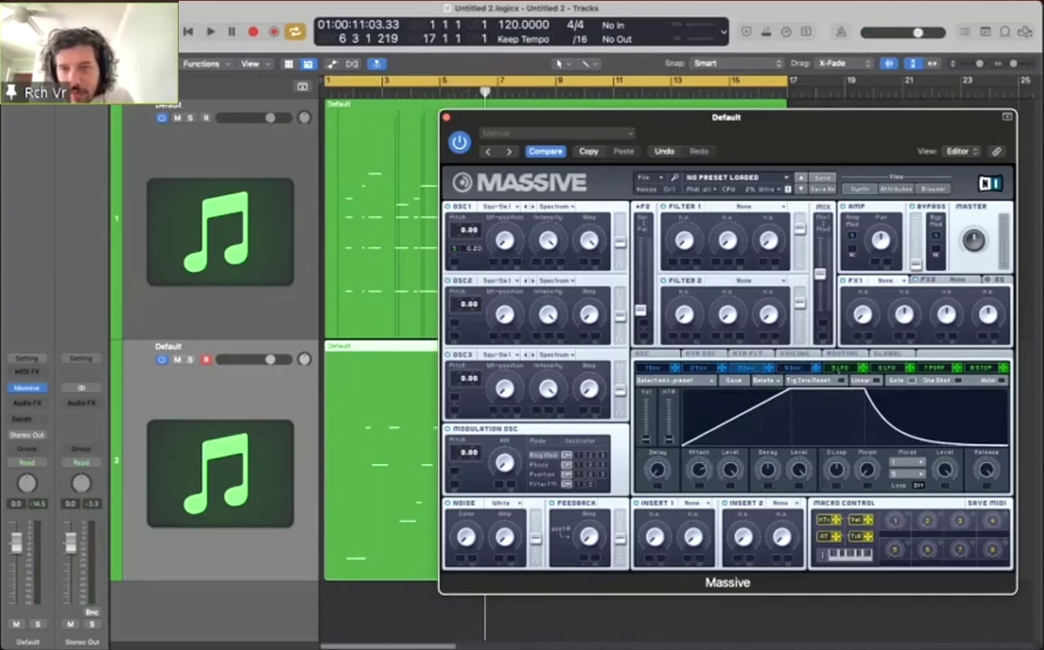
click(839, 369)
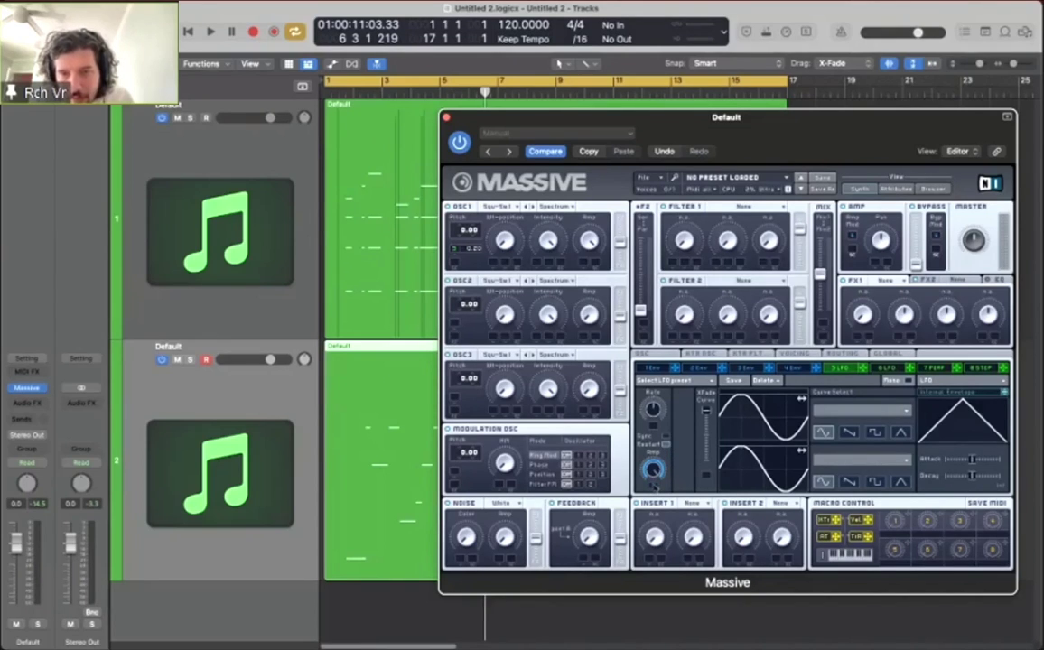
Step: With the loop replaying, reshape 3 Env with a longer attack and a shorter decay to delay the LFO's vibrato
key(Return)
key(space)
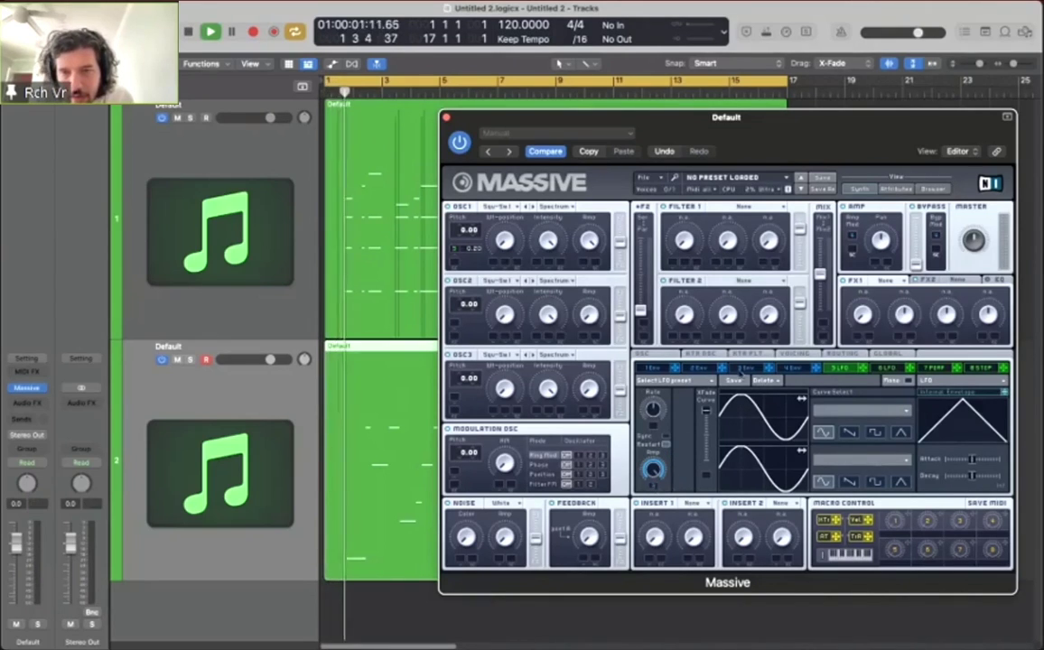
click(743, 370)
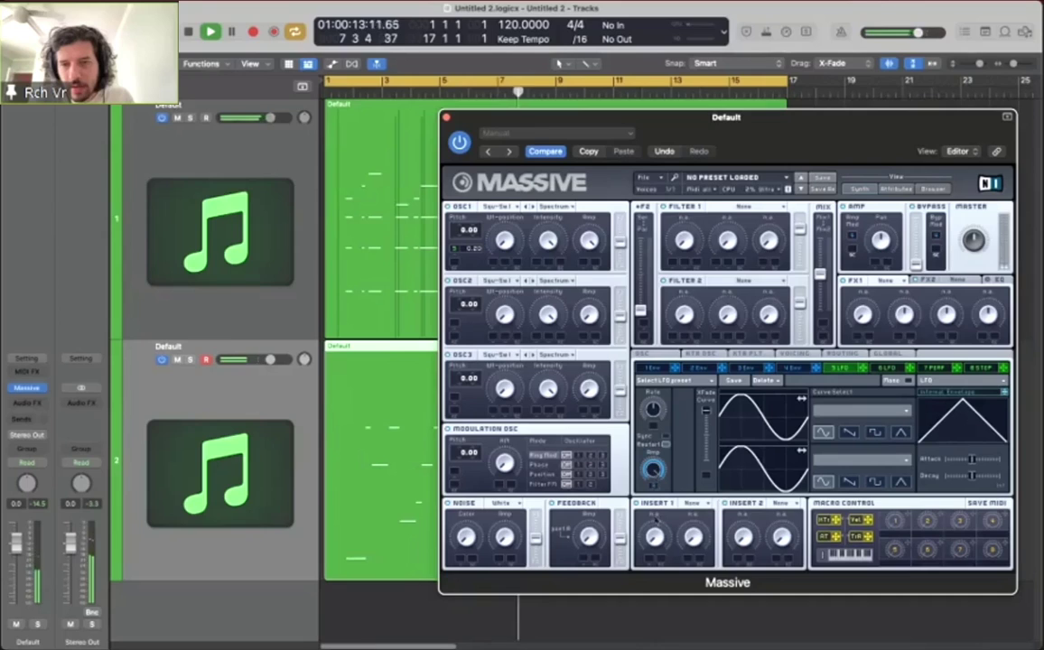
key(Return)
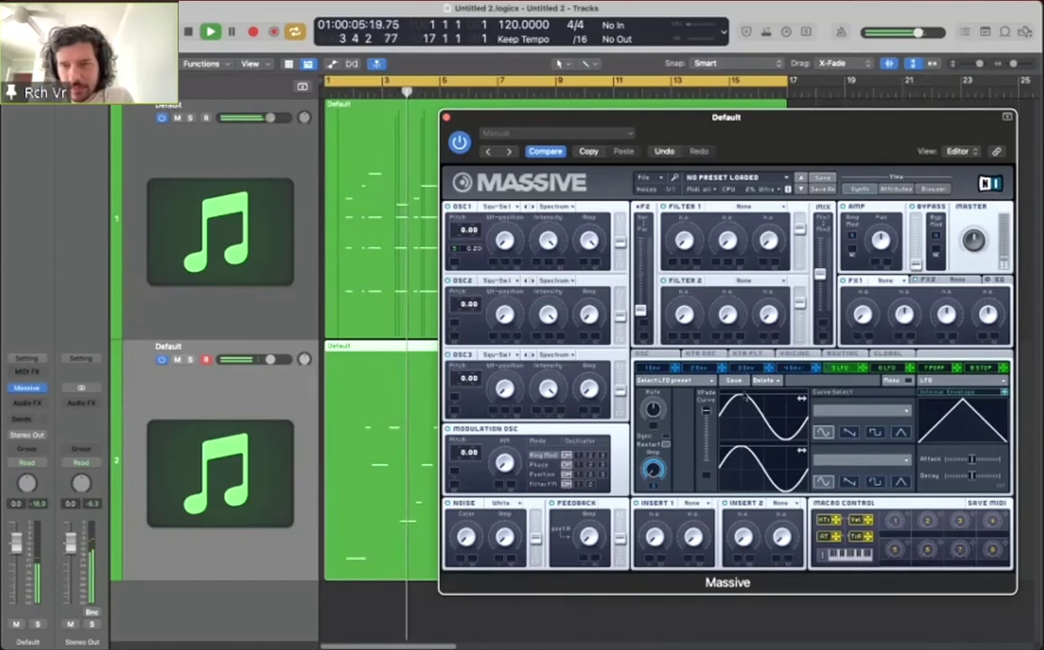
click(746, 368)
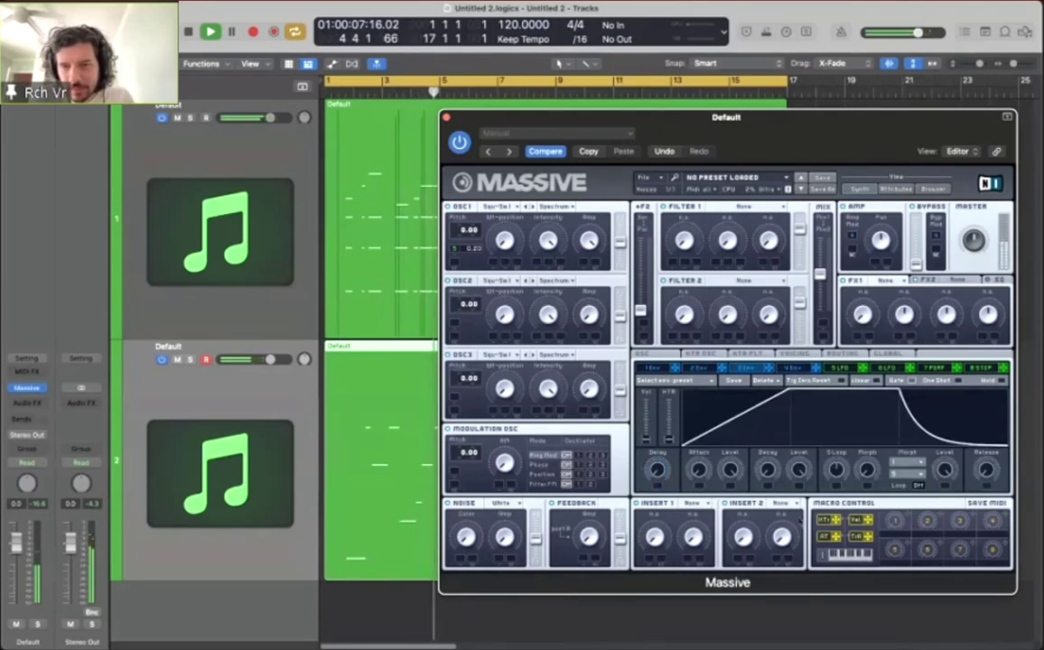
drag(767, 469, 766, 480)
drag(698, 469, 699, 443)
key(space)
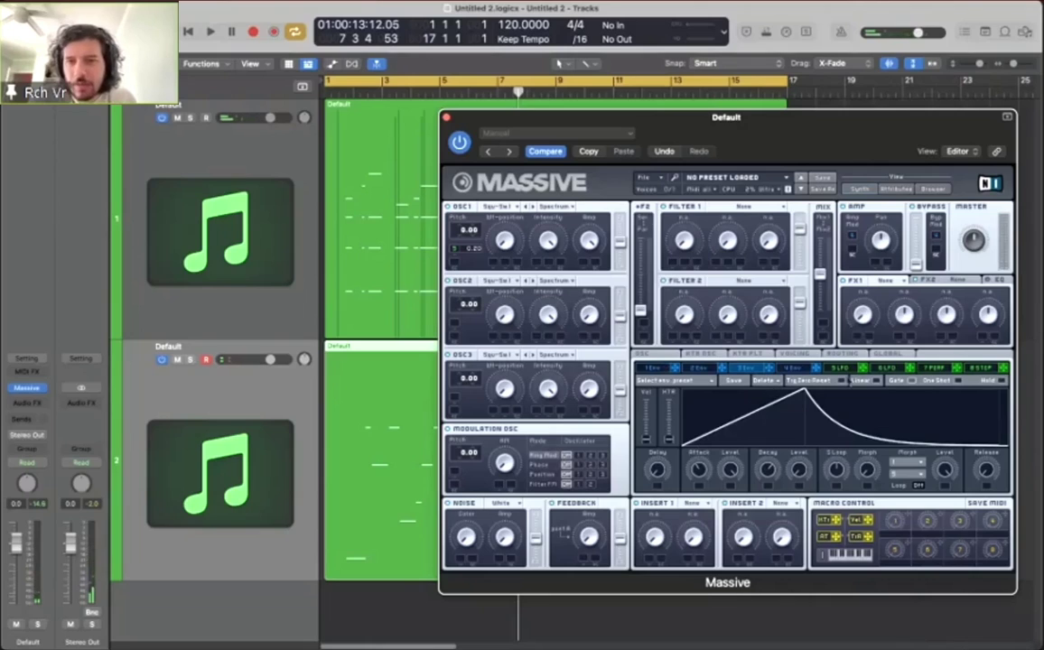
Step: Shorten the vibrato's internal envelope decay, modulate the vibrato Rate with the TrR source, and replay the loop
click(840, 368)
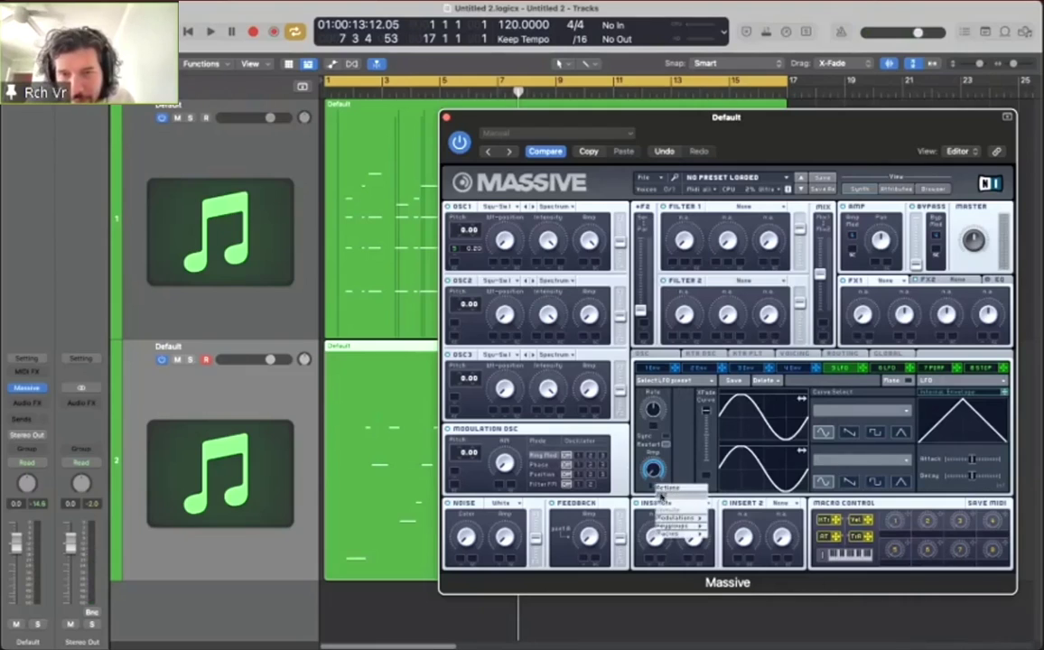
click(642, 353)
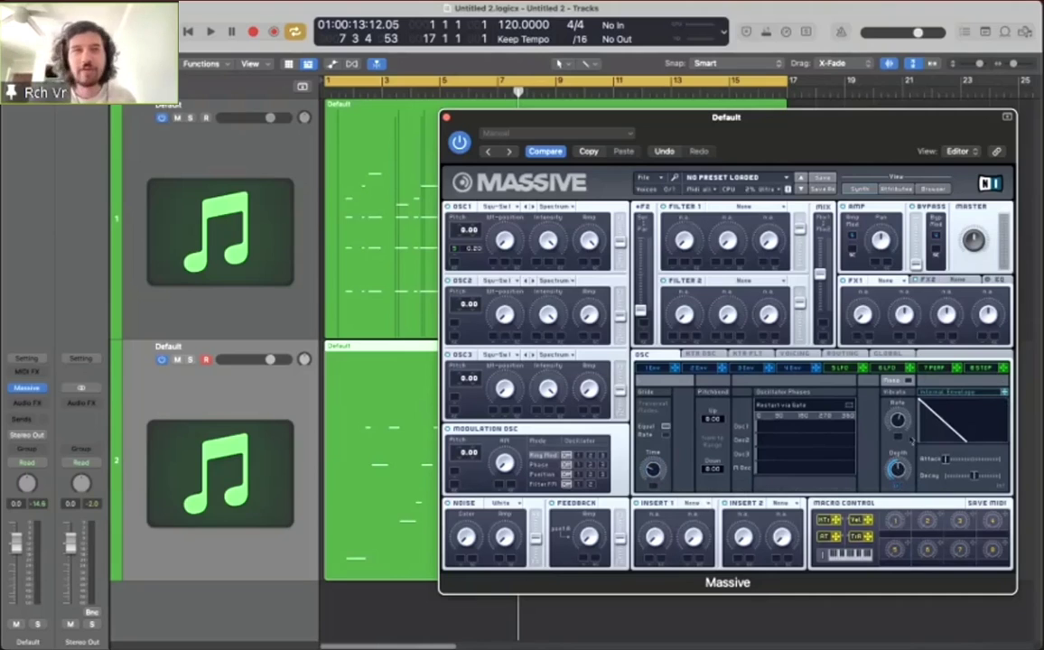
key(Return)
key(space)
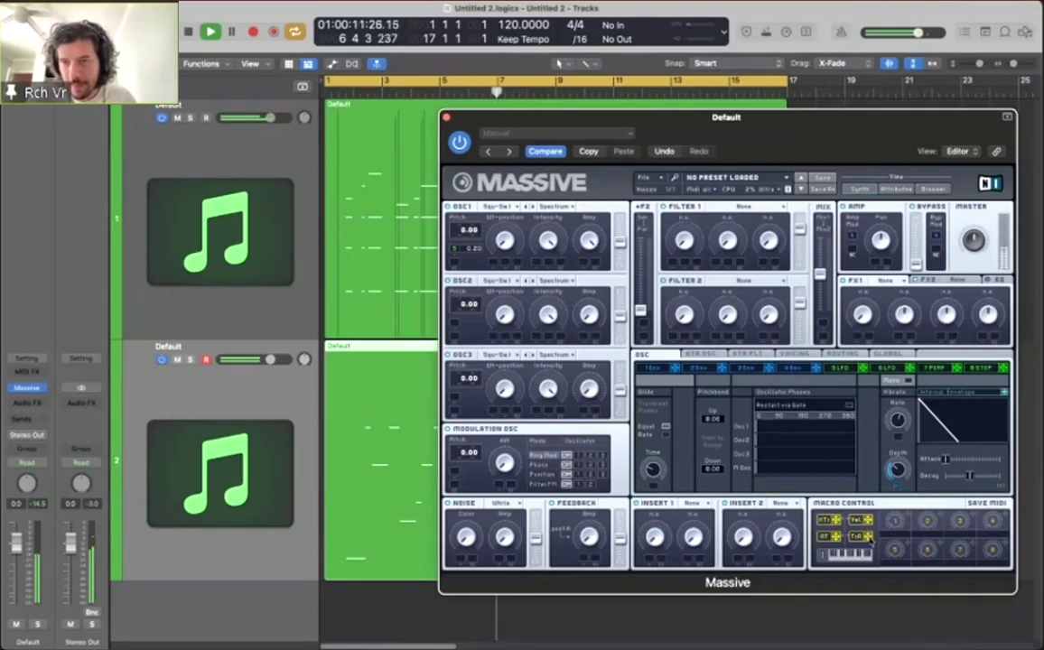
key(space)
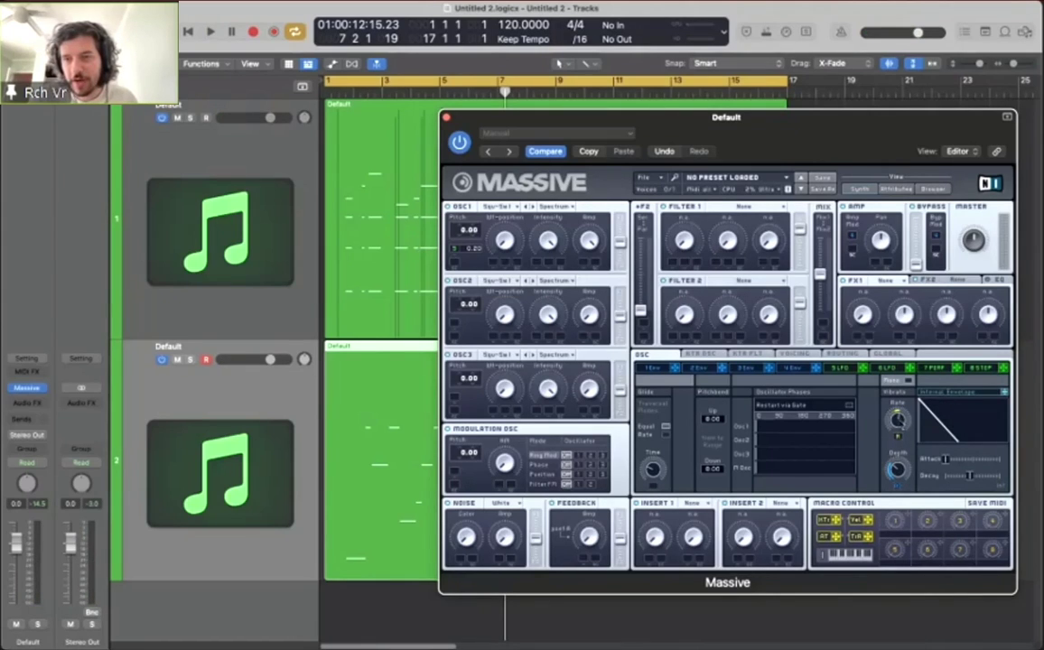
key(Return)
key(space)
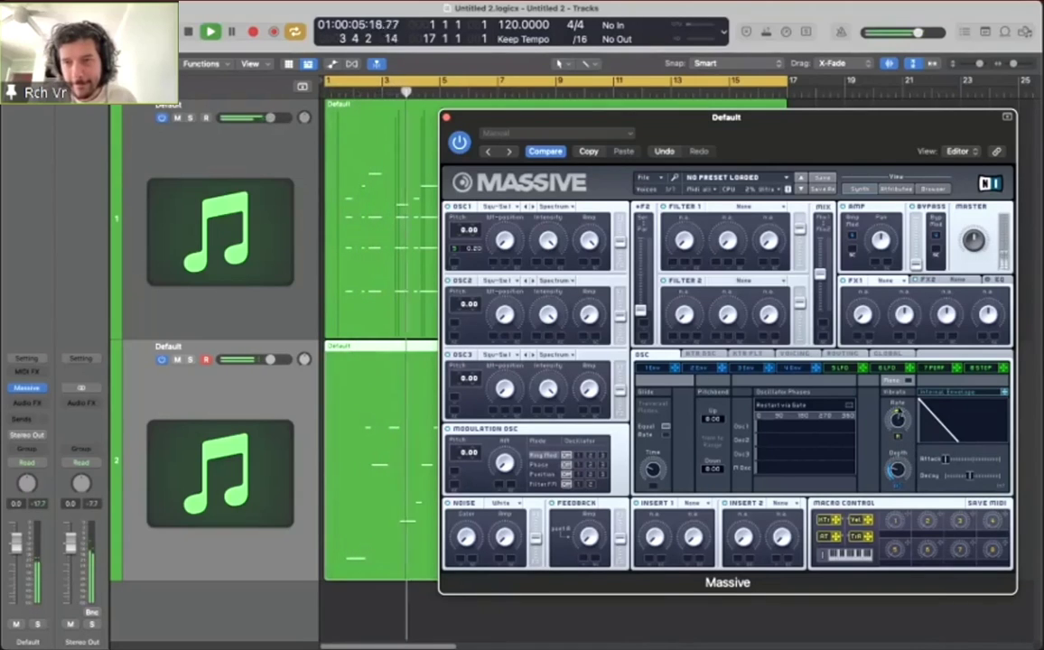
click(796, 368)
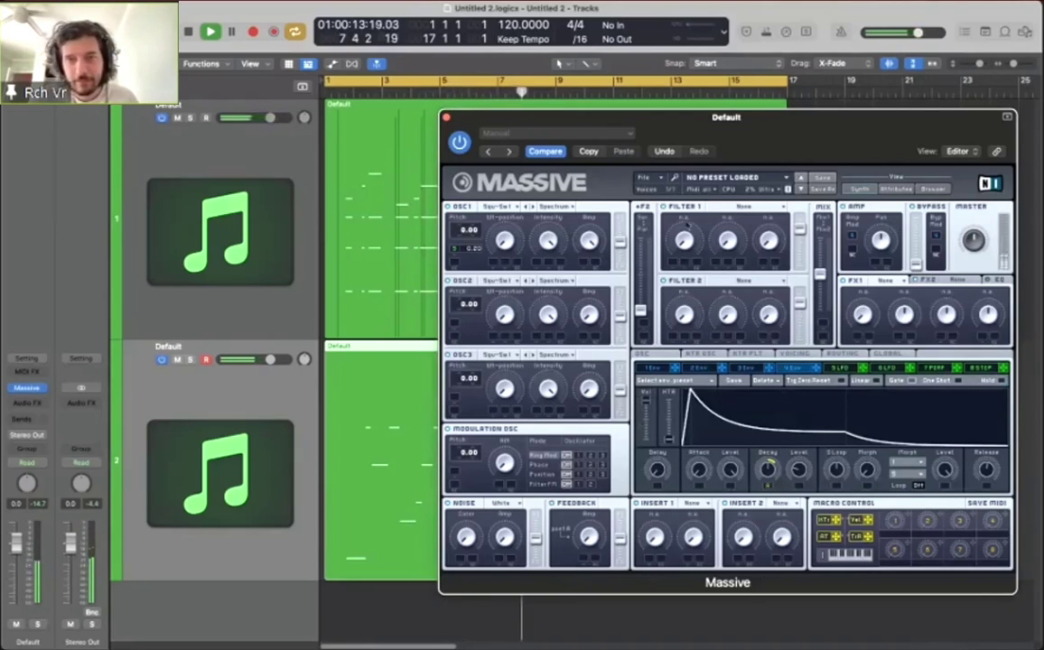
key(space)
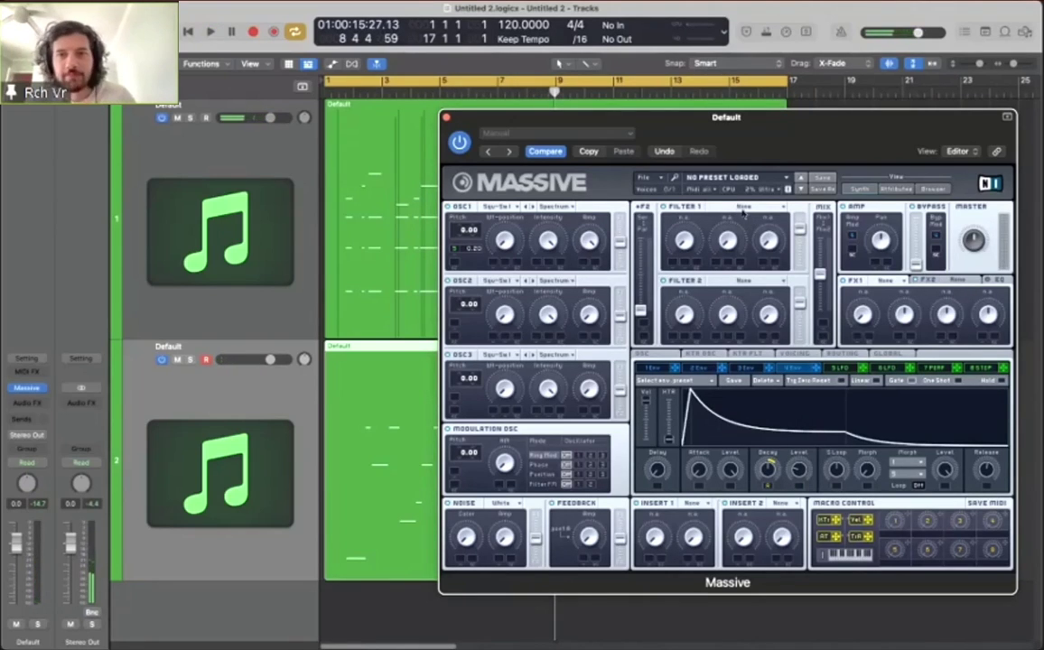
Step: Set Filter 1 to Lowpass 4, route OSC1 fully into it, and raise the Cutoff with the loop playing
click(725, 208)
click(721, 216)
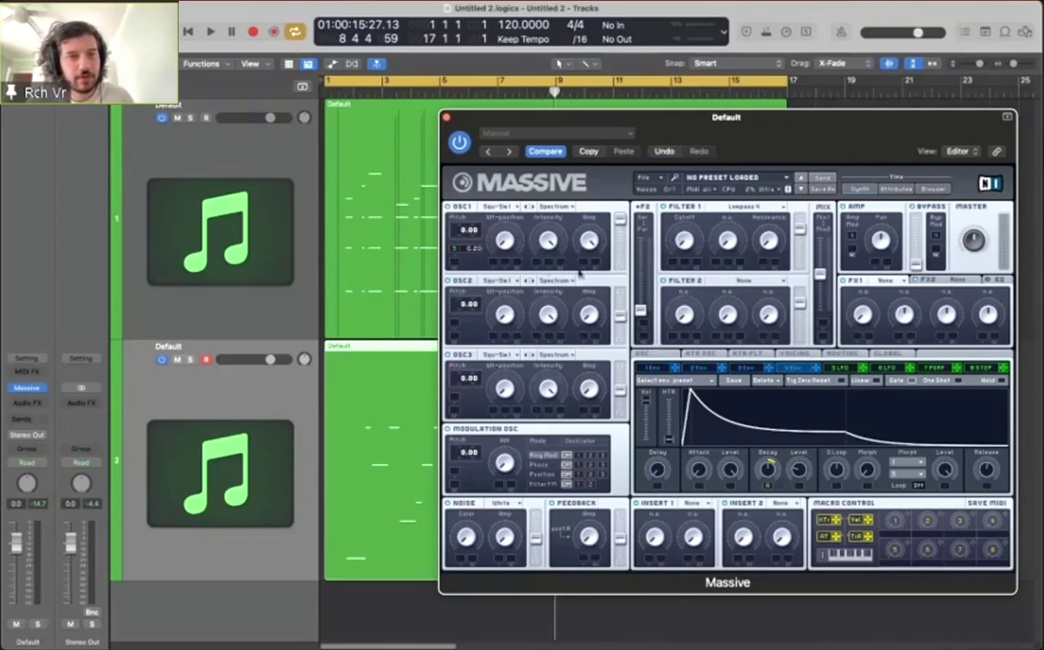
key(Return)
key(space)
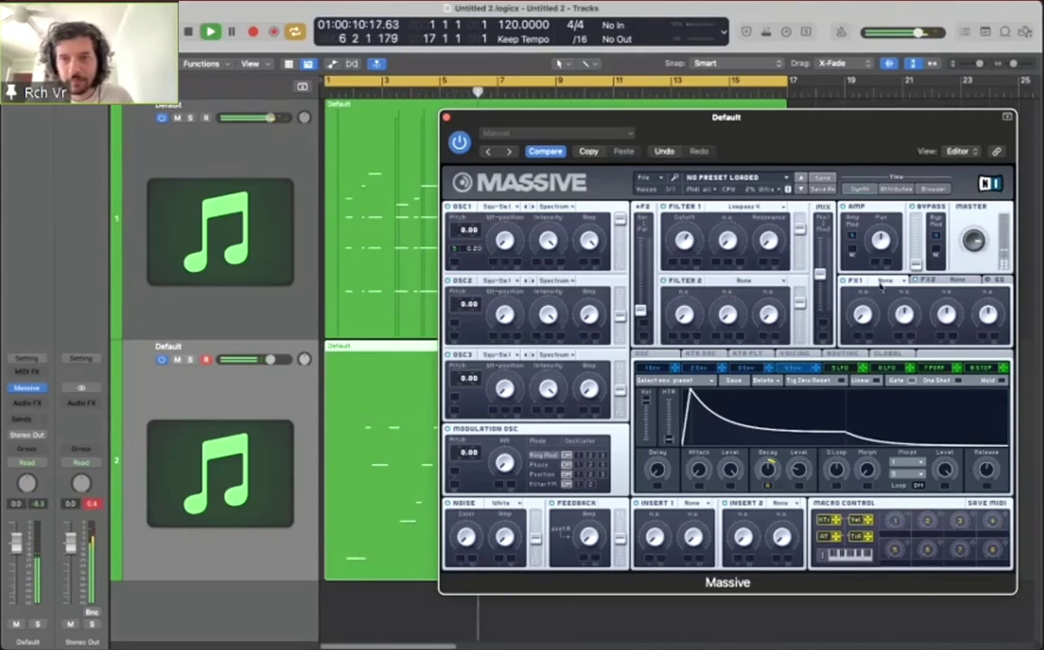
Step: Lower the first track's volume slightly, check the balance with a brief solo, and restart the loop
drag(269, 117, 261, 118)
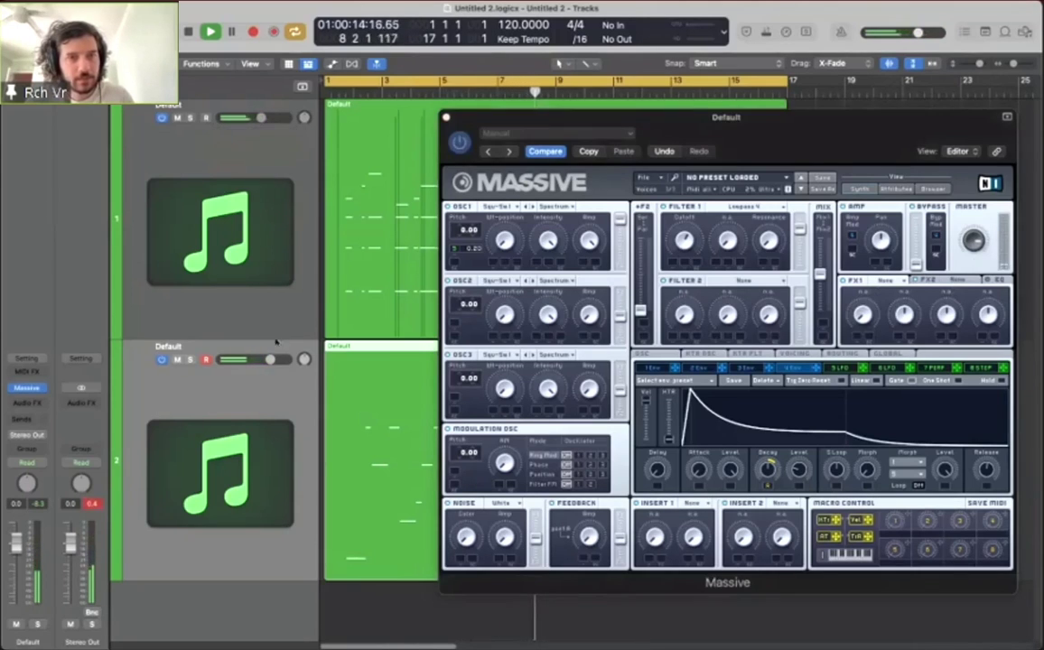
click(190, 118)
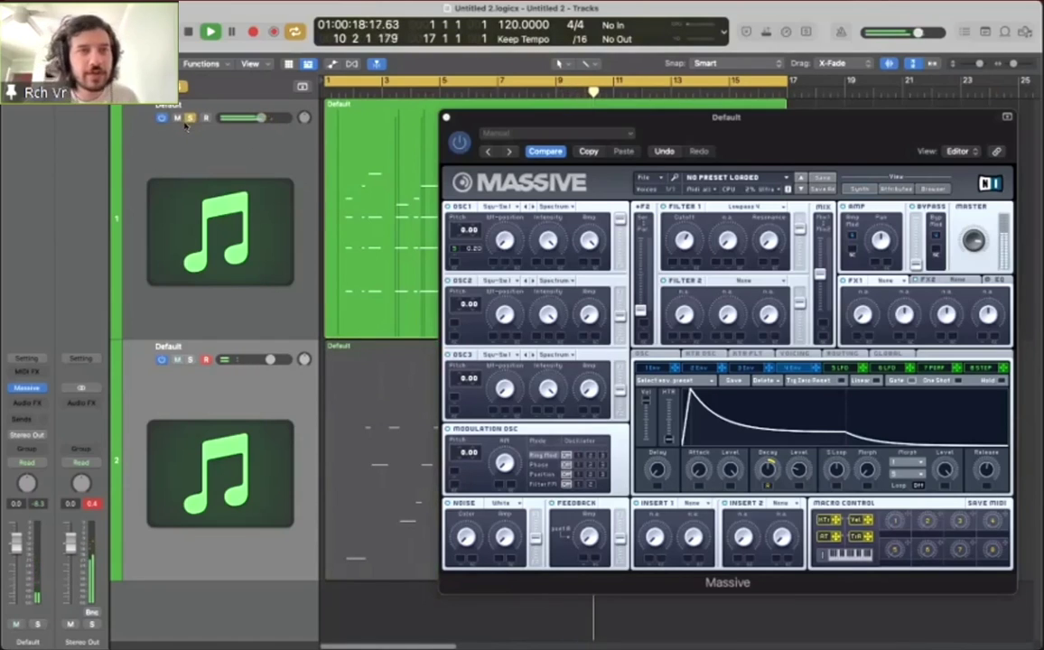
click(191, 360)
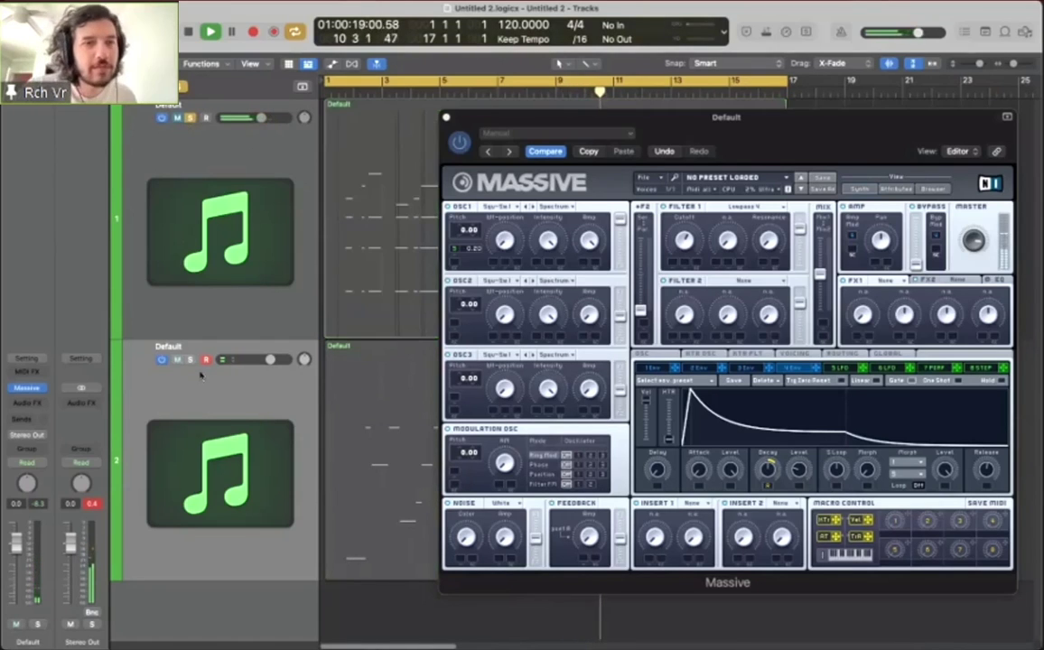
click(191, 118)
key(Return)
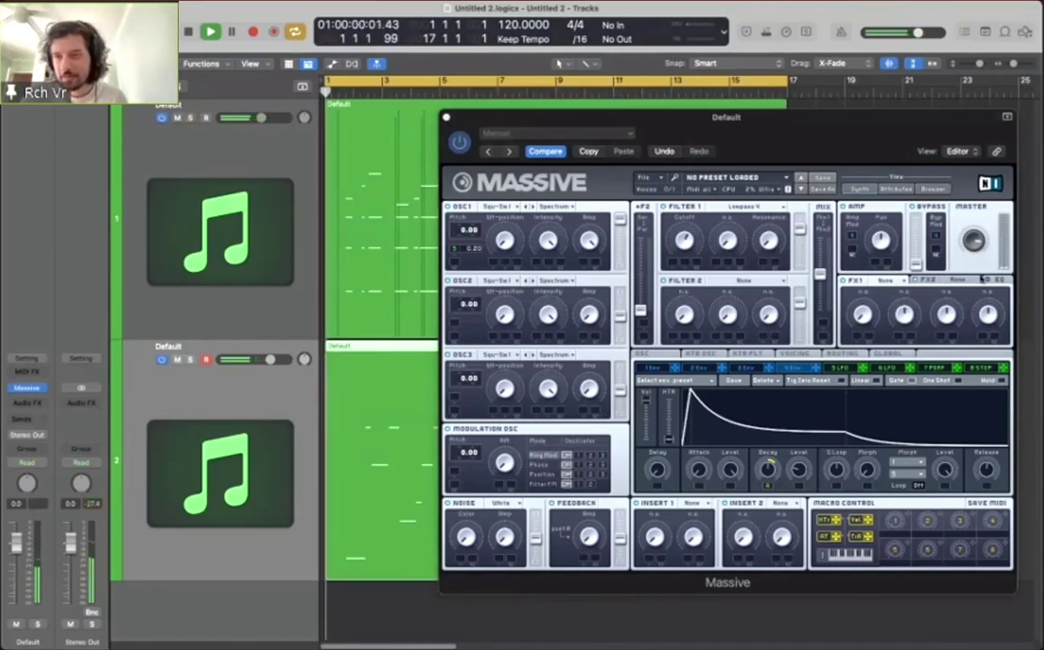
Step: Load Reverb in FX1 and reduce its Dry/Wet and Size while the loop plays
click(886, 281)
click(899, 350)
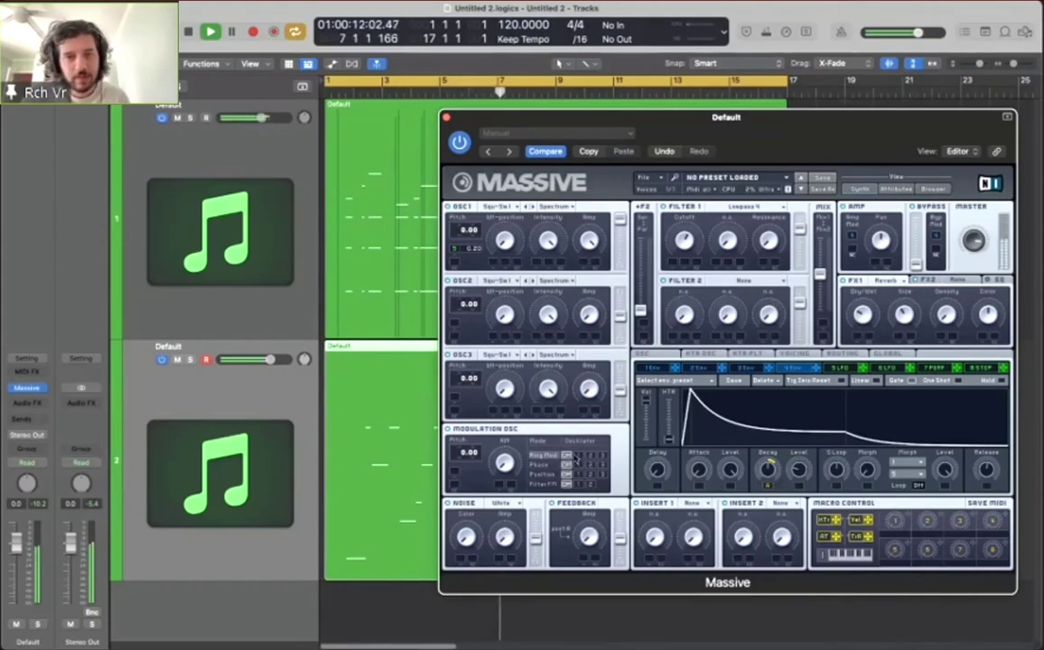
key(space)
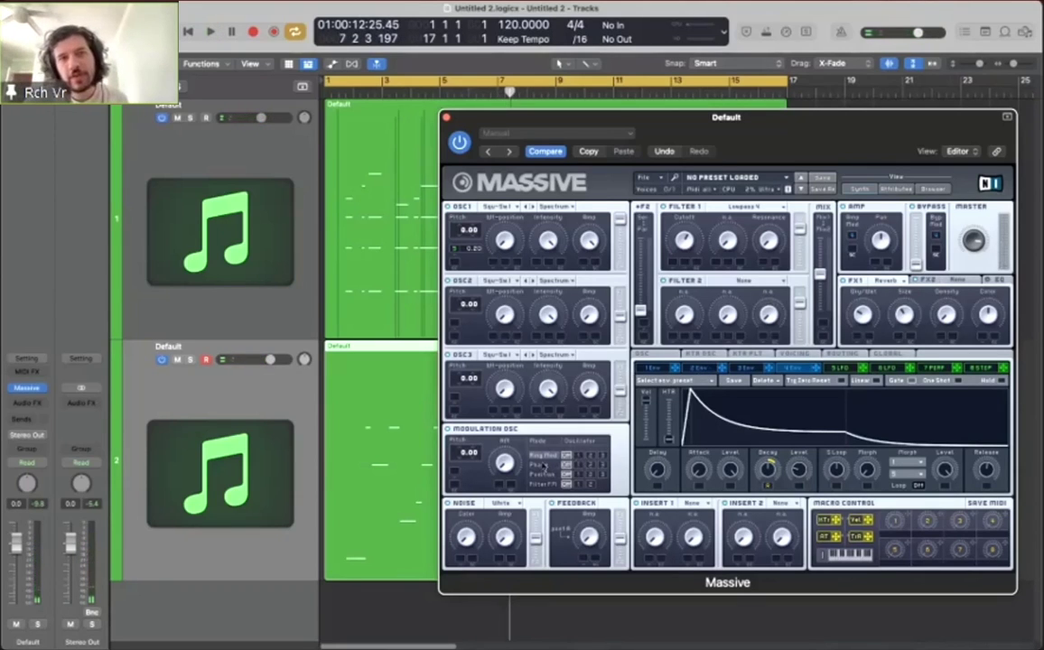
Step: Enable the modulation oscillator's Filter FM on filter 1 and raise the FM amount while previewing the loop
drag(811, 142, 817, 149)
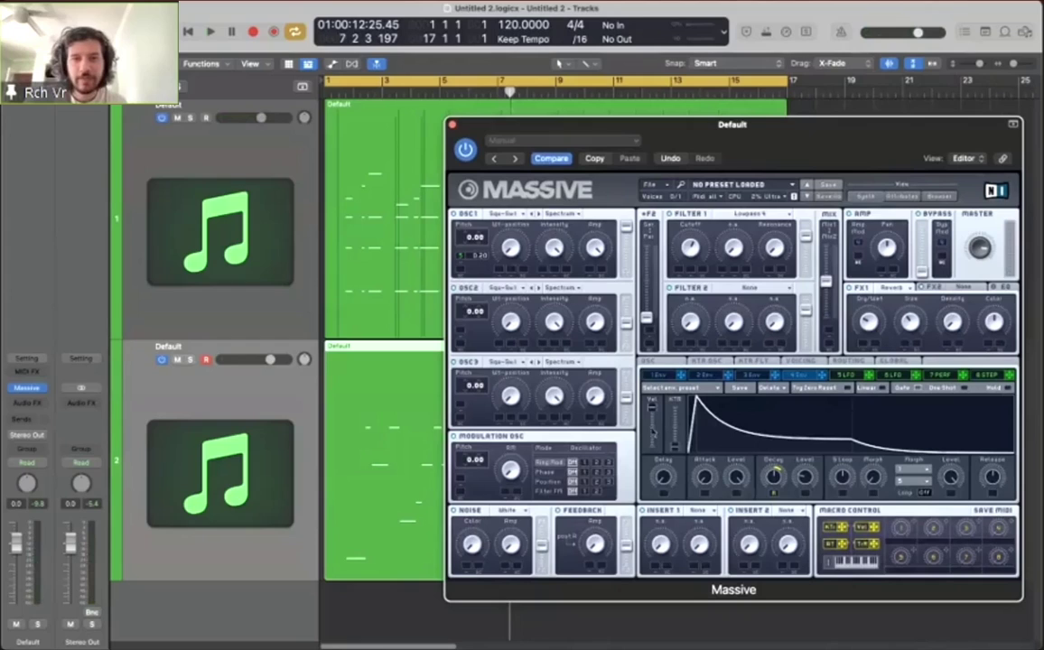
click(582, 492)
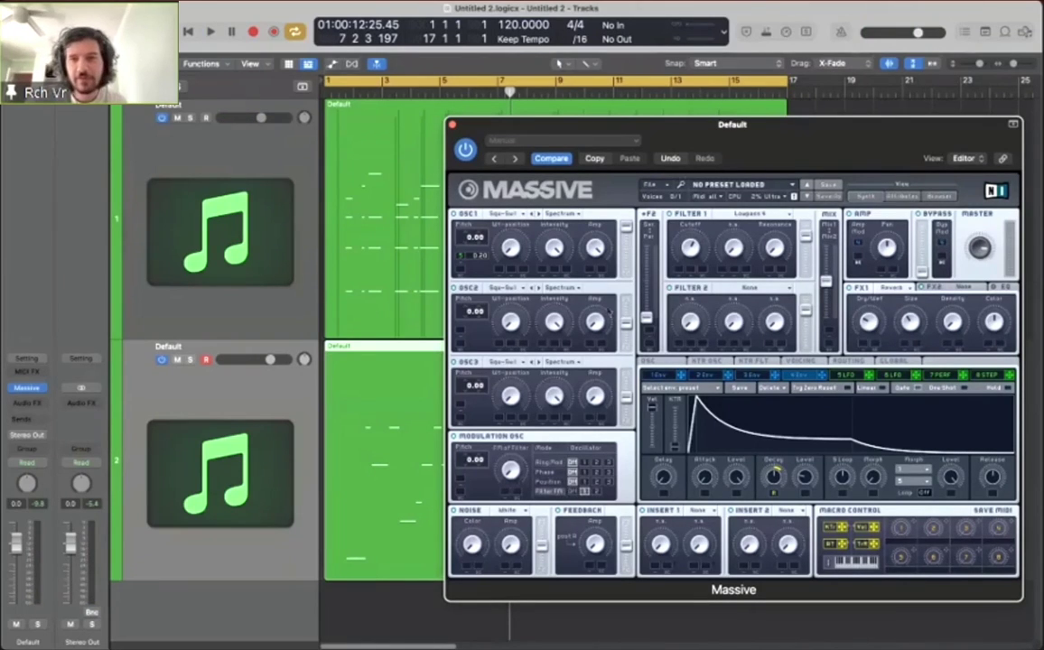
key(Return)
key(space)
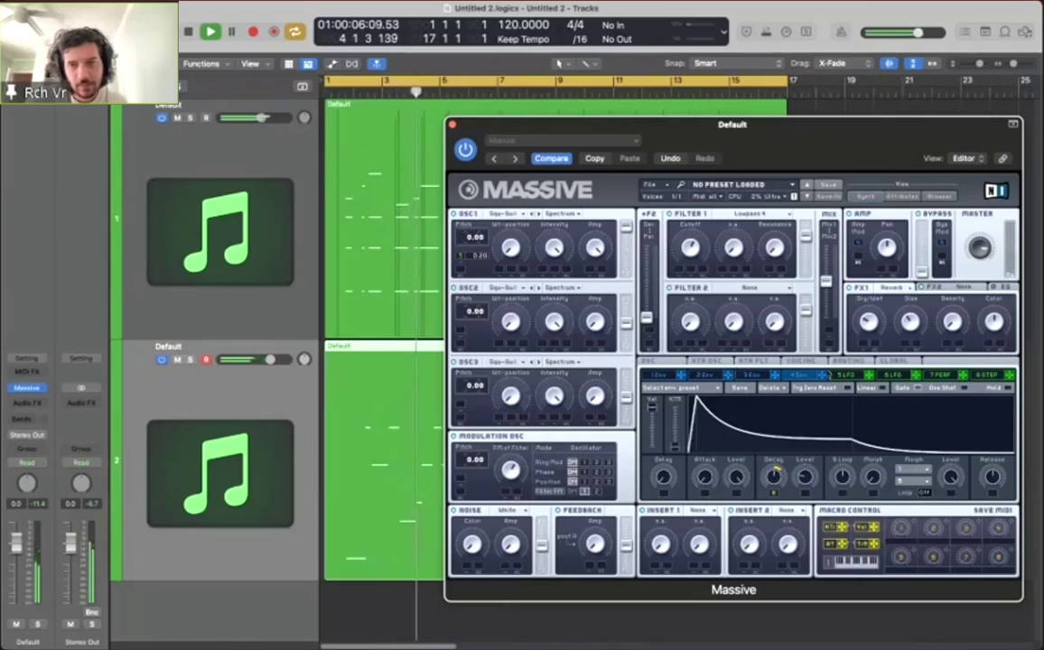
key(space)
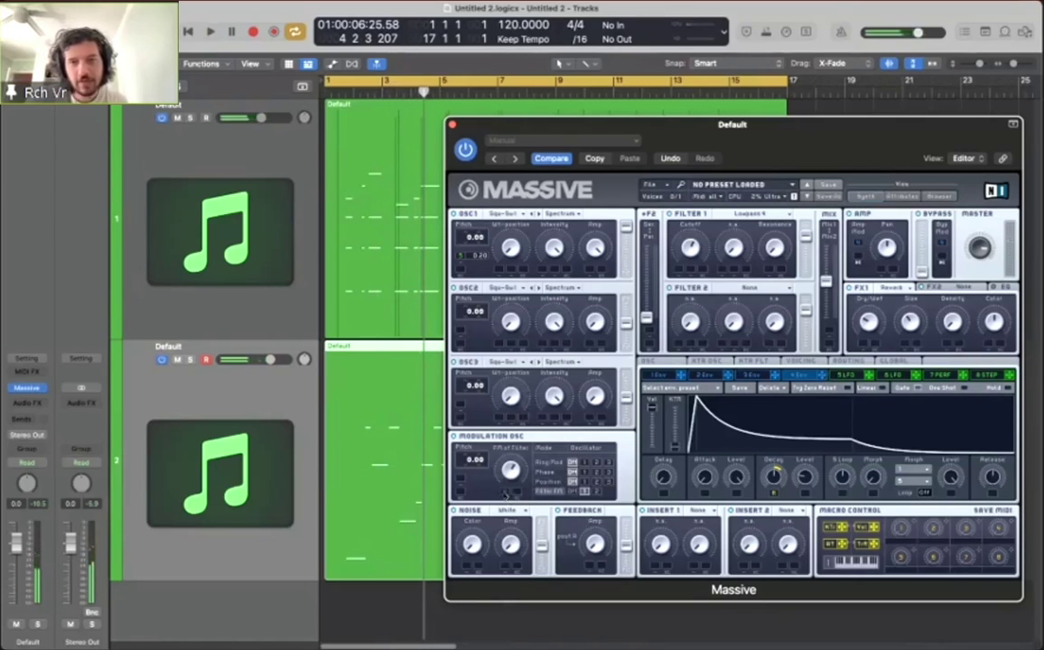
Step: Set the modulation oscillator's Pitch to 0.12 with -0.06 modulation, modulate its FM amount, and lengthen 4 Env's attack while looping
key(Return)
key(space)
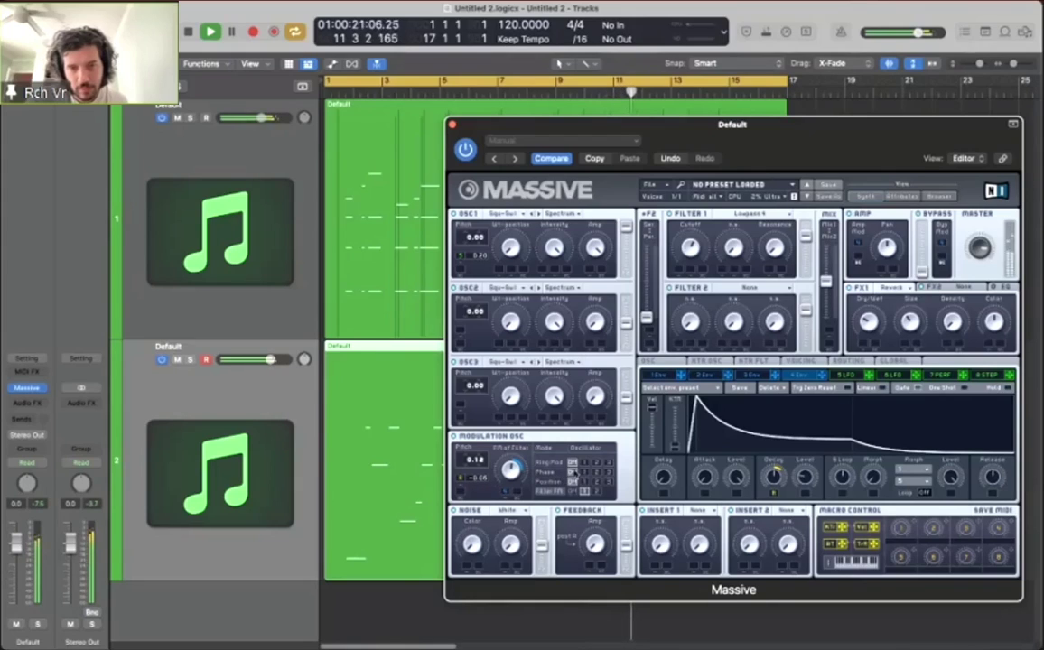
drag(706, 478, 706, 480)
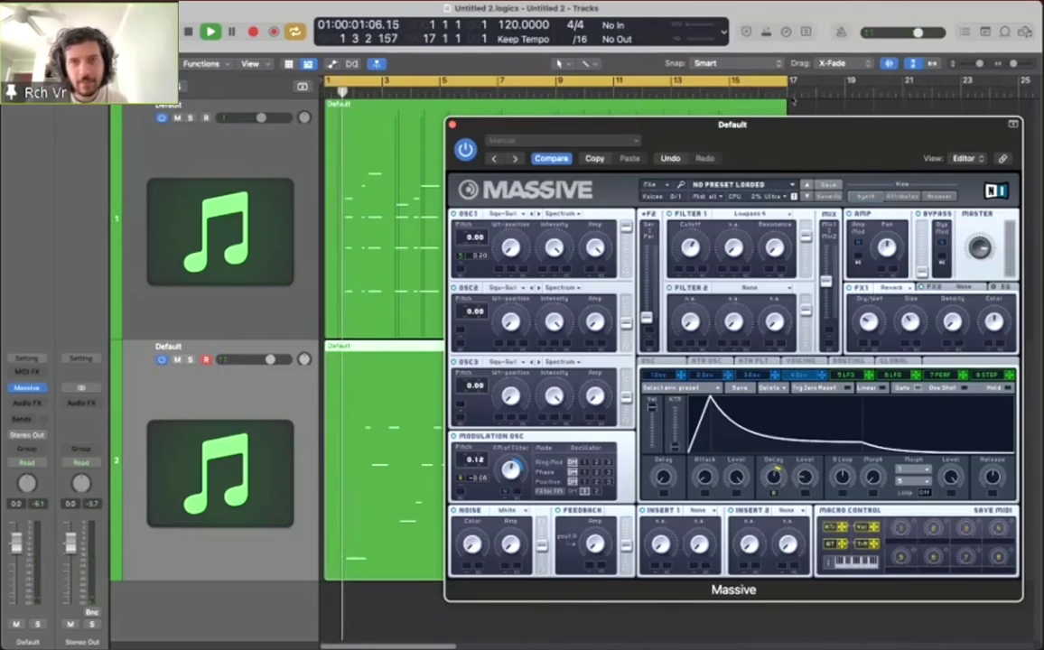
Step: Trim the cycle range to end at 16 4 1 1 and start slightly after bar 1, and test playback
drag(734, 169, 745, 315)
key(space)
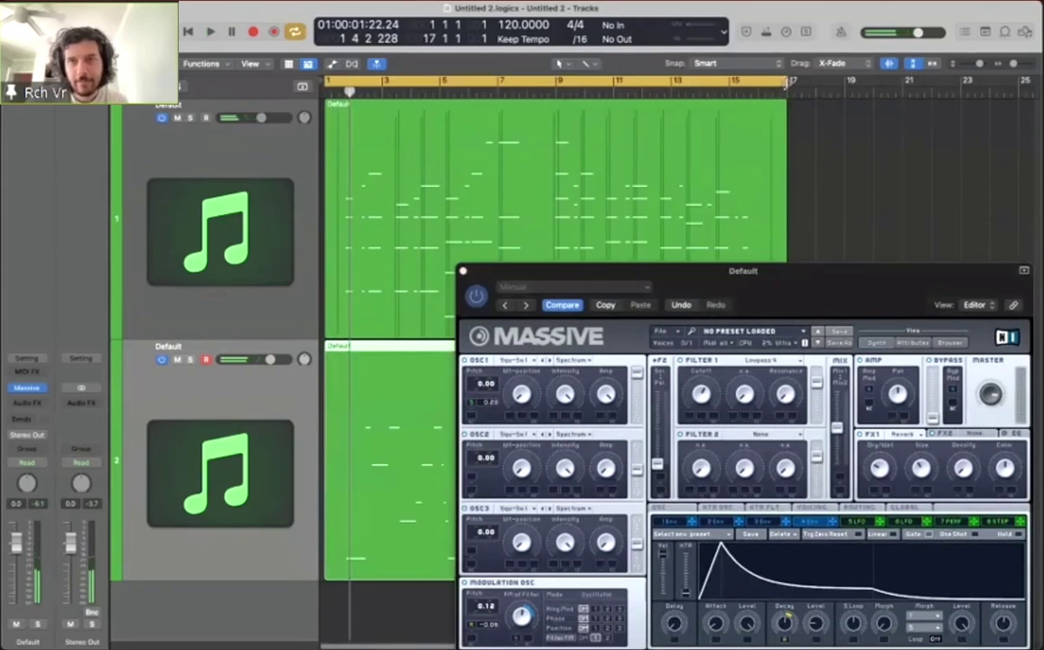
drag(693, 273, 687, 457)
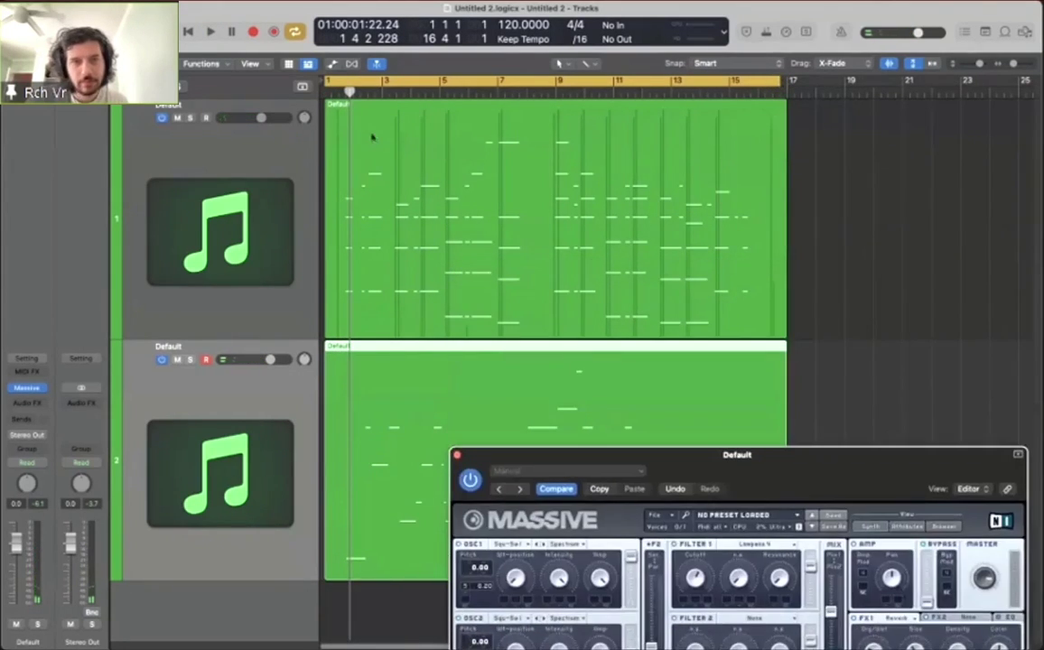
drag(330, 81, 335, 81)
drag(688, 455, 701, 174)
key(space)
key(space)
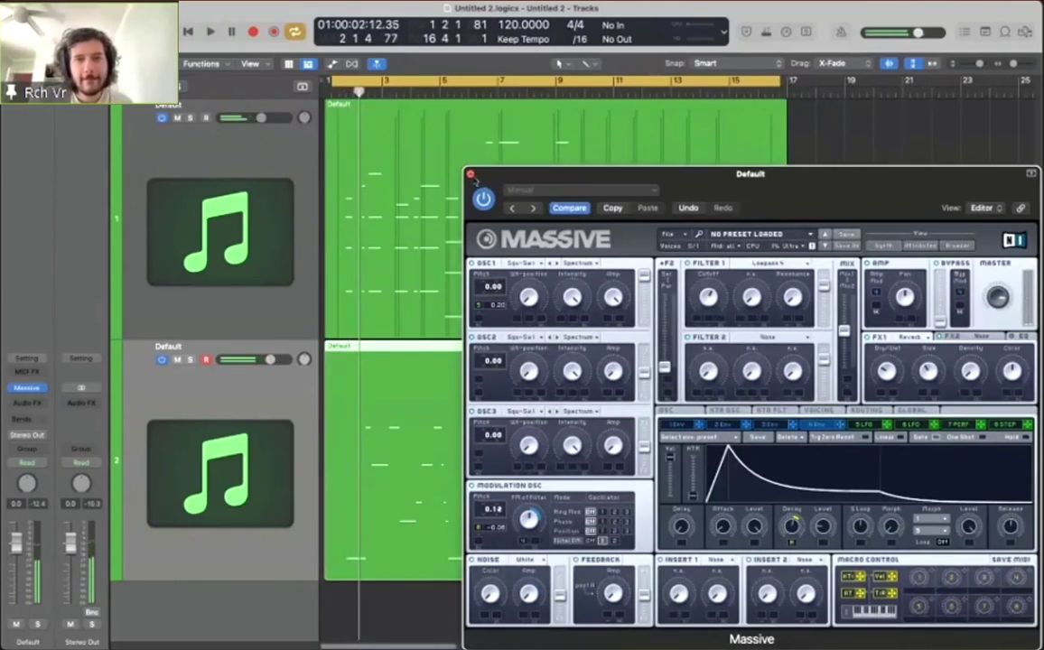
Step: Preview the loop briefly with the lead synth closed, and inspect the chord track's Massive patch
key(super+w)
key(space)
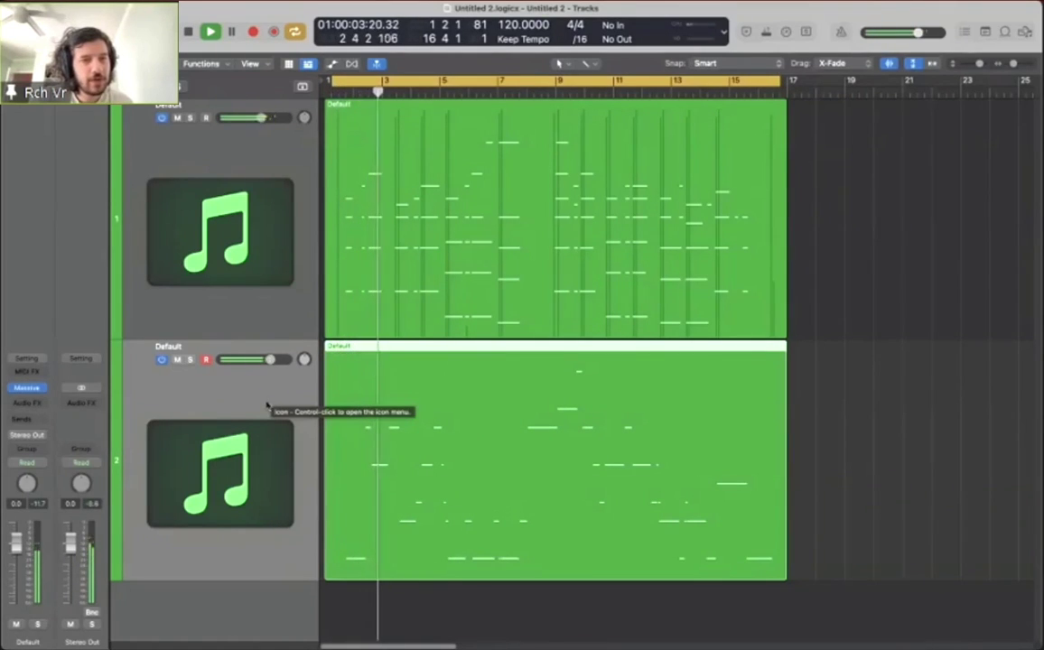
key(space)
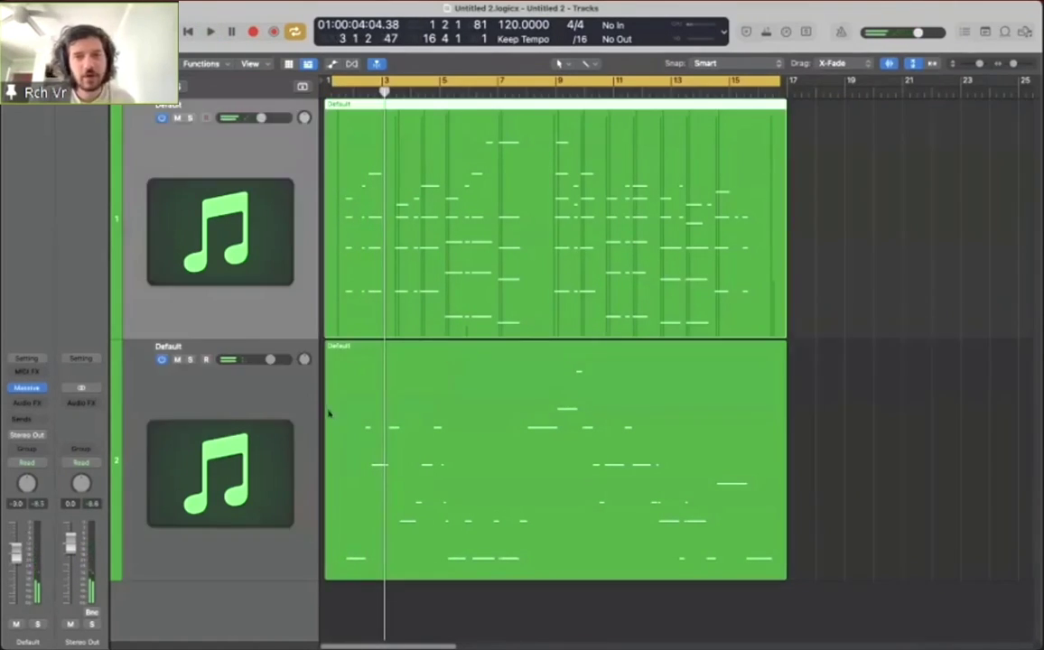
click(248, 262)
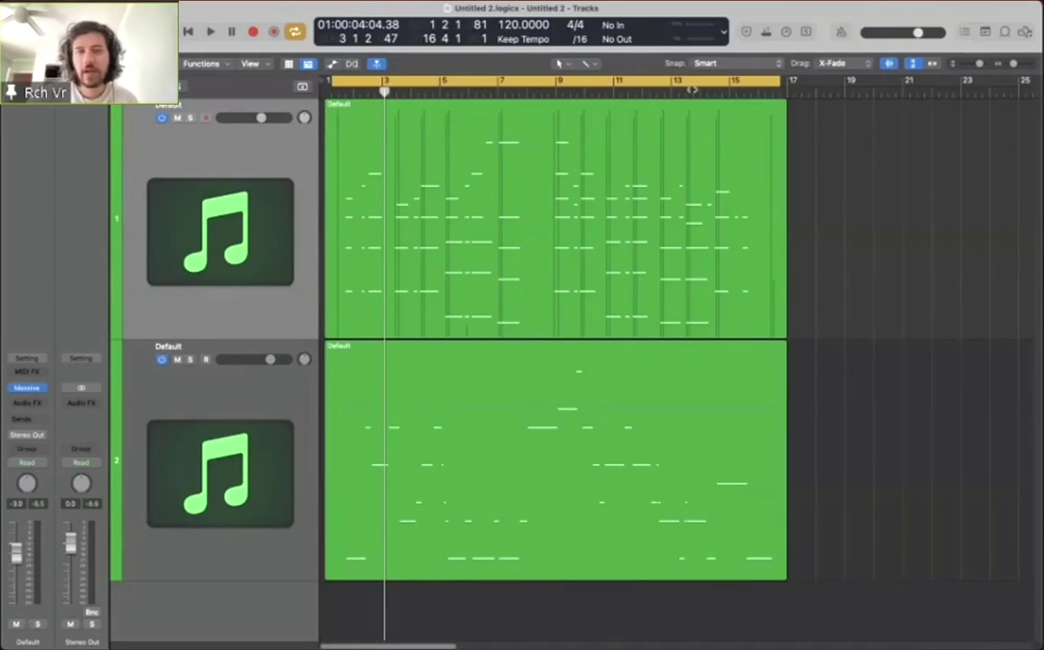
click(317, 260)
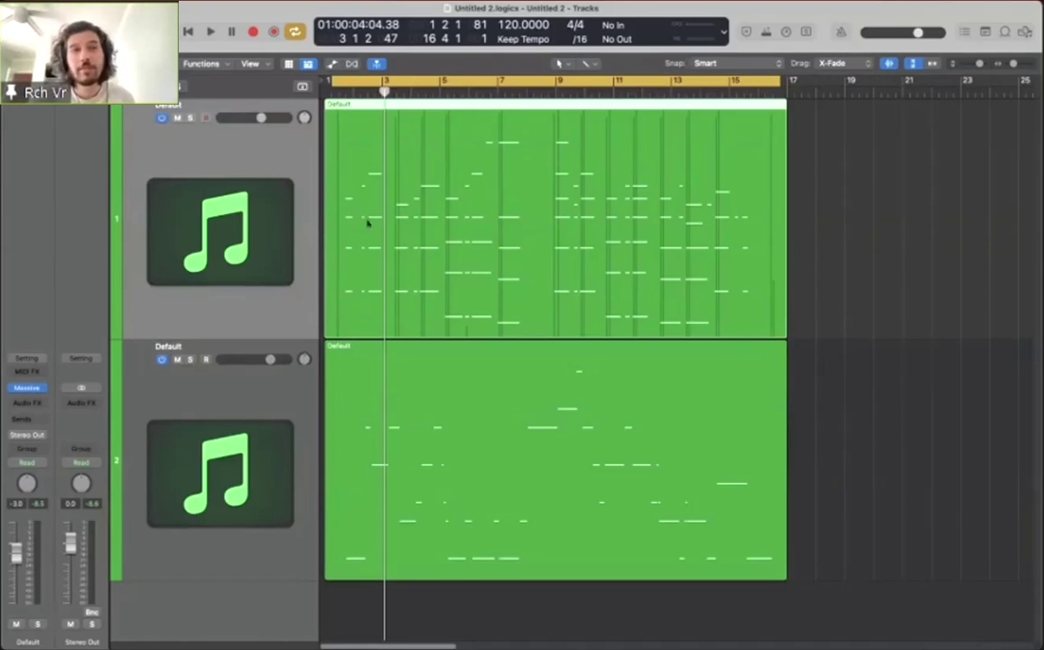
click(26, 388)
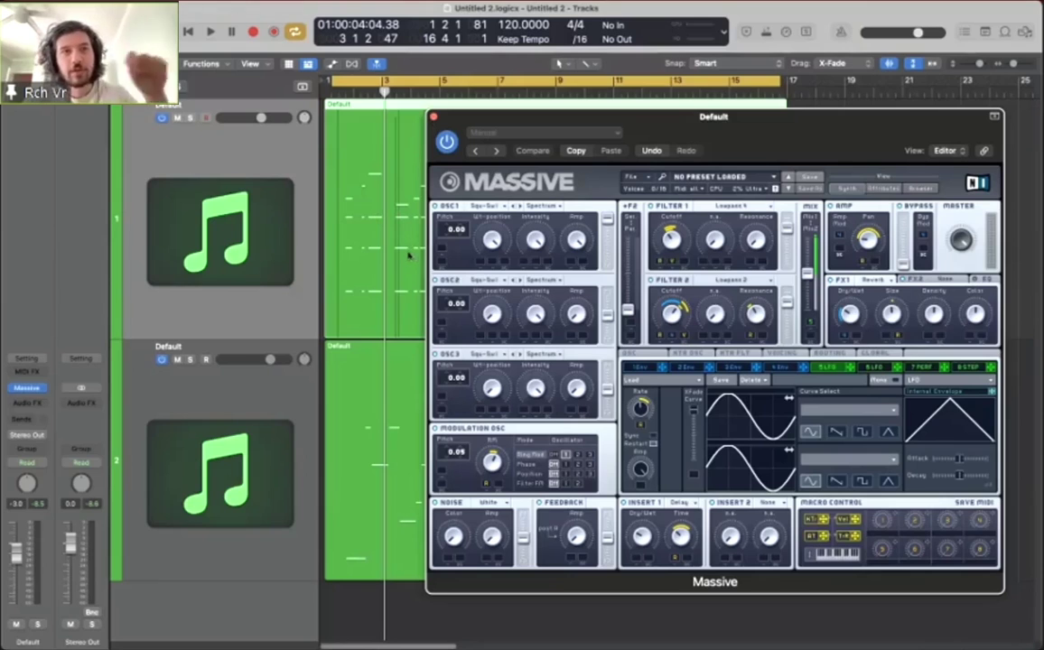
click(433, 116)
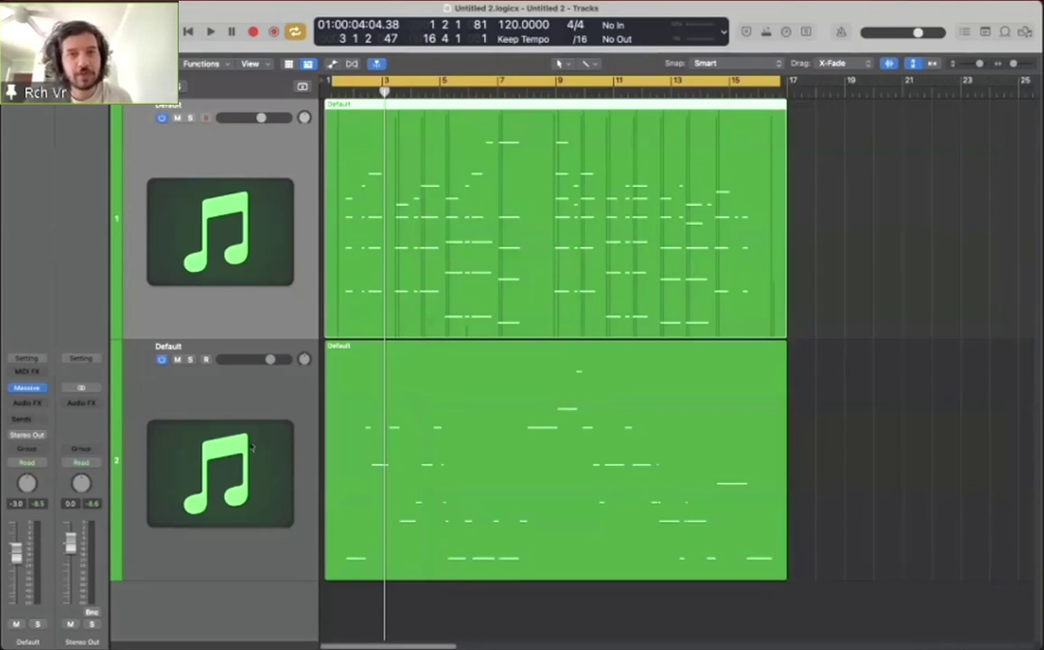
Step: Set the lead patch's Massive pitchbend range to 2.00 up and -2.00 down
click(365, 430)
key(v)
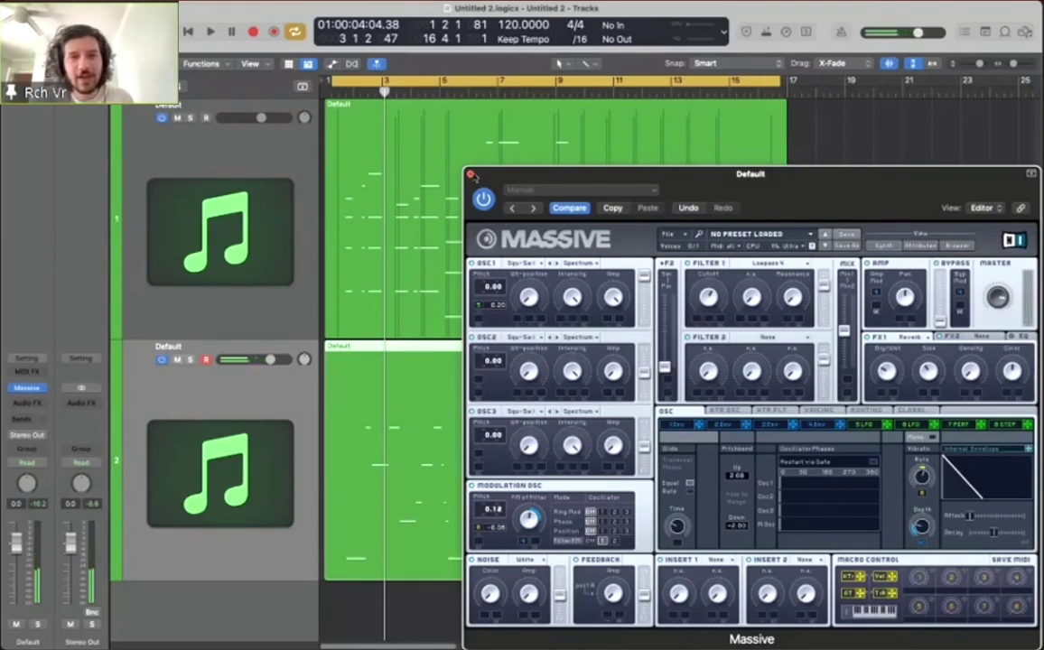
click(470, 173)
Step: Turn off cycling, play through from 1 3 1 1 and capture a pitch bend performance on the lead track
click(338, 89)
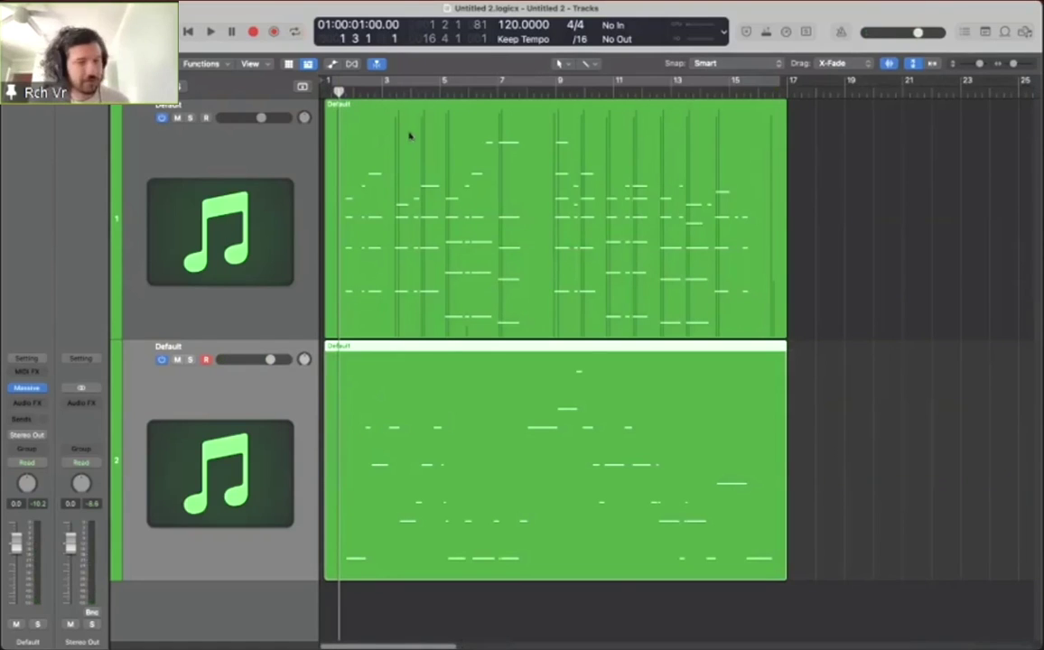
key(space)
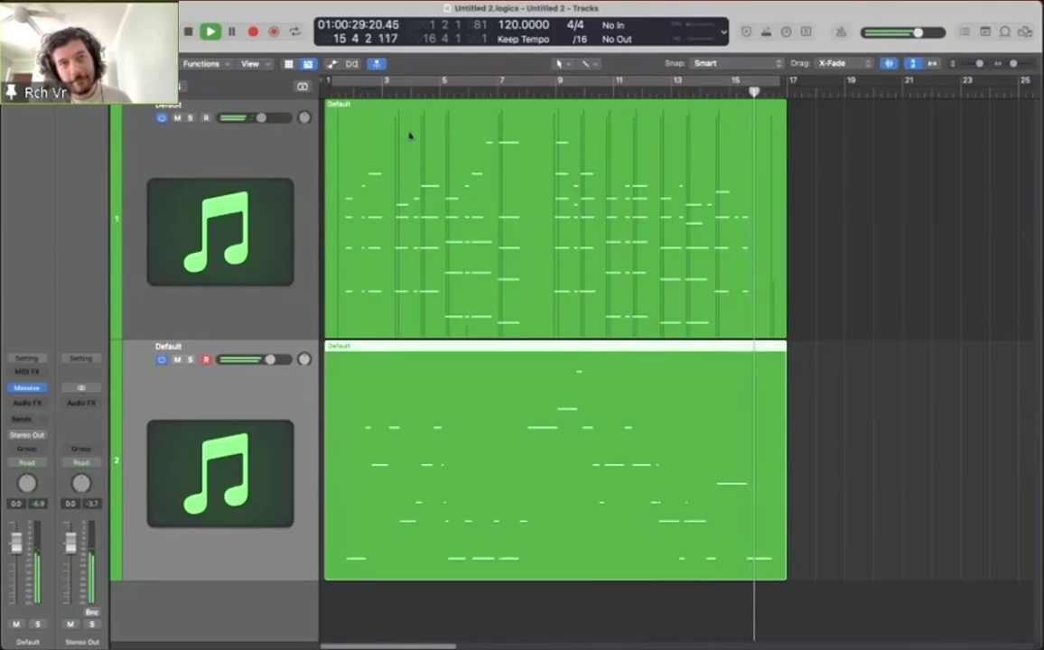
key(space)
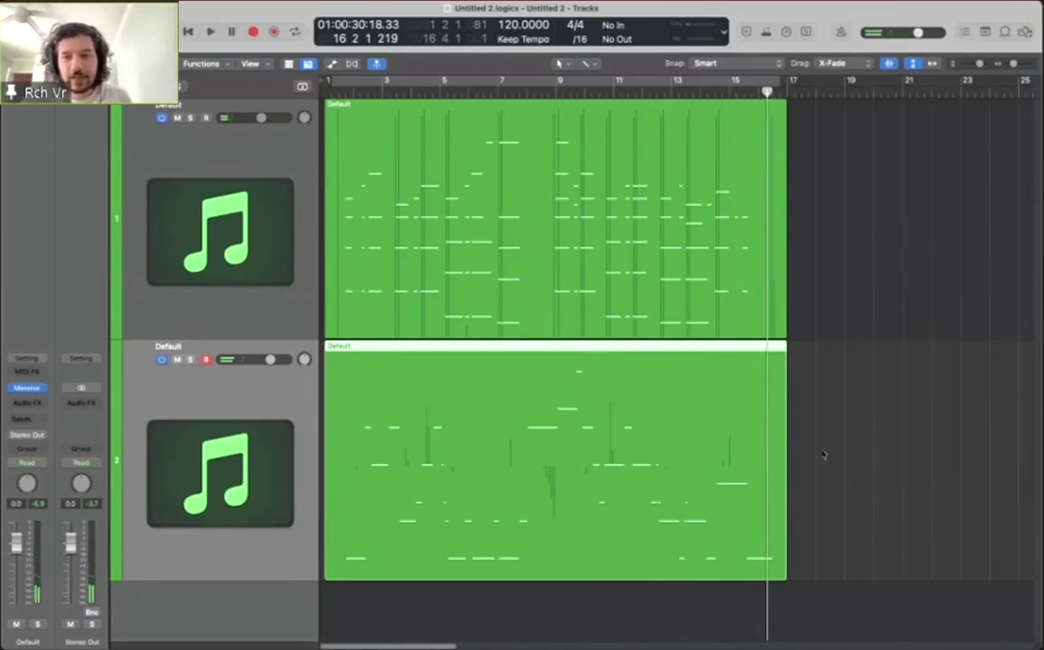
Step: Show region automation for the lead track and display its Ch. 1: Pitch Bend data
click(678, 272)
click(697, 479)
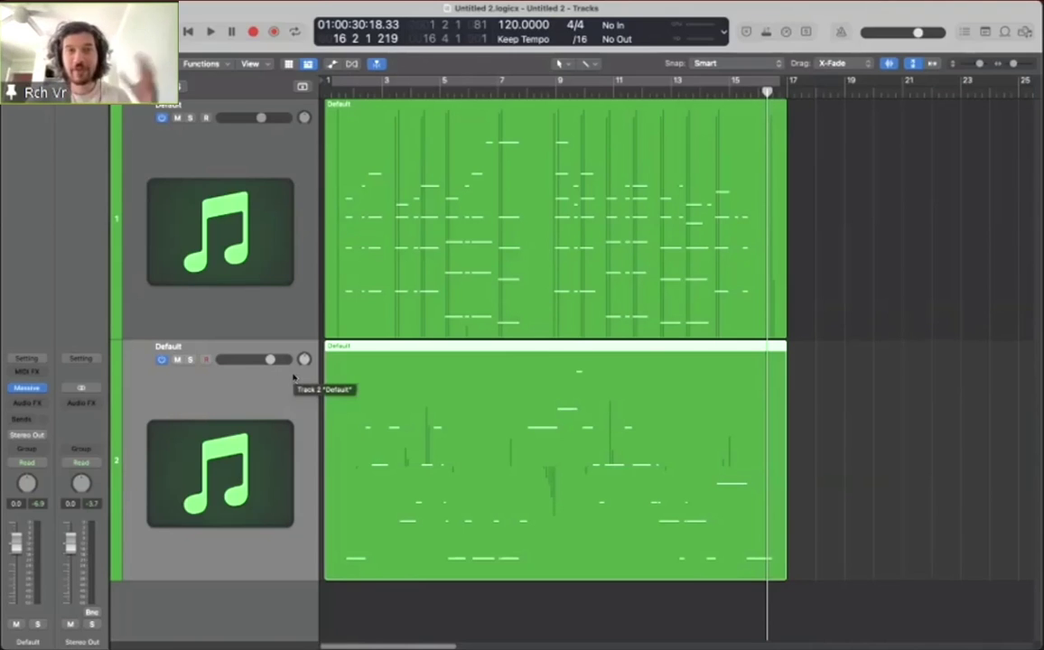
click(736, 294)
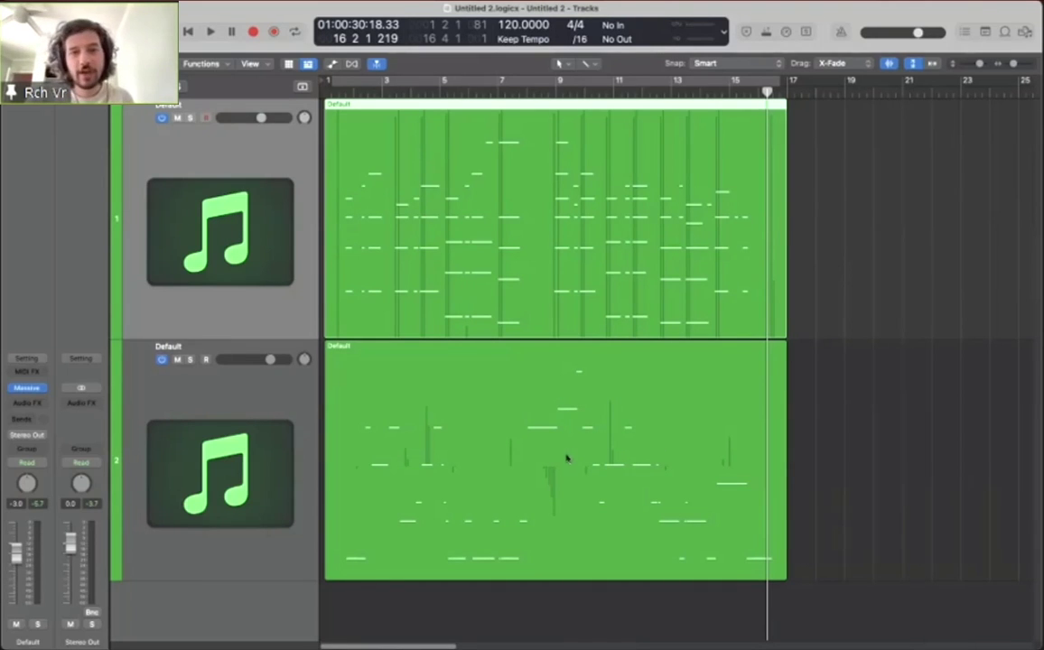
key(a)
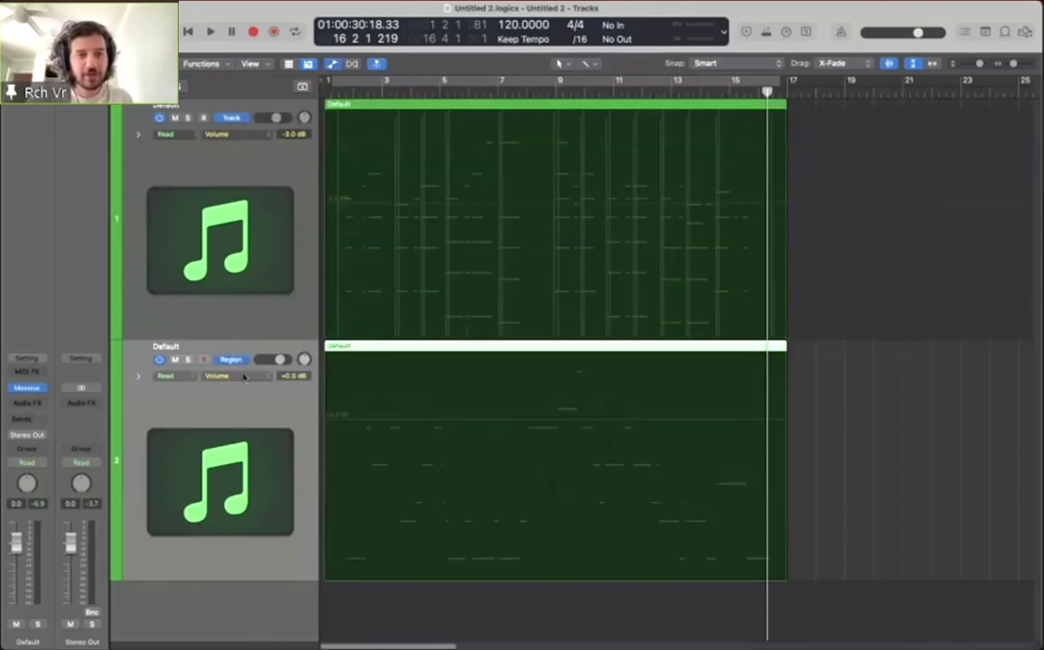
click(238, 359)
click(275, 634)
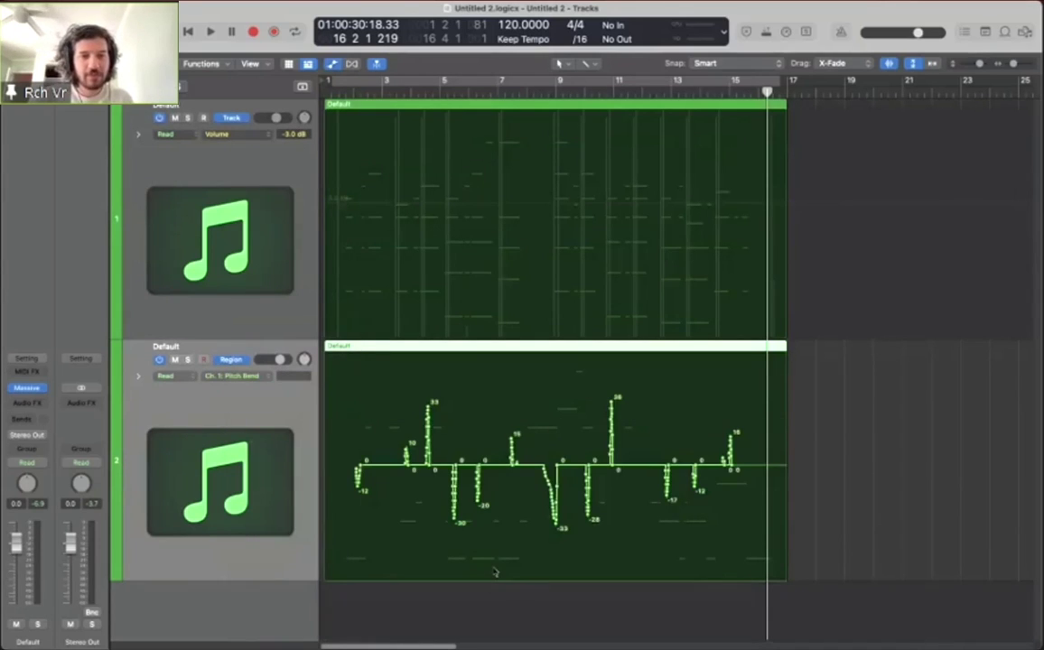
Step: Add a pitch bend point of 0 at 1 3 3 161 and play the lead from the start
key(Return)
click(344, 465)
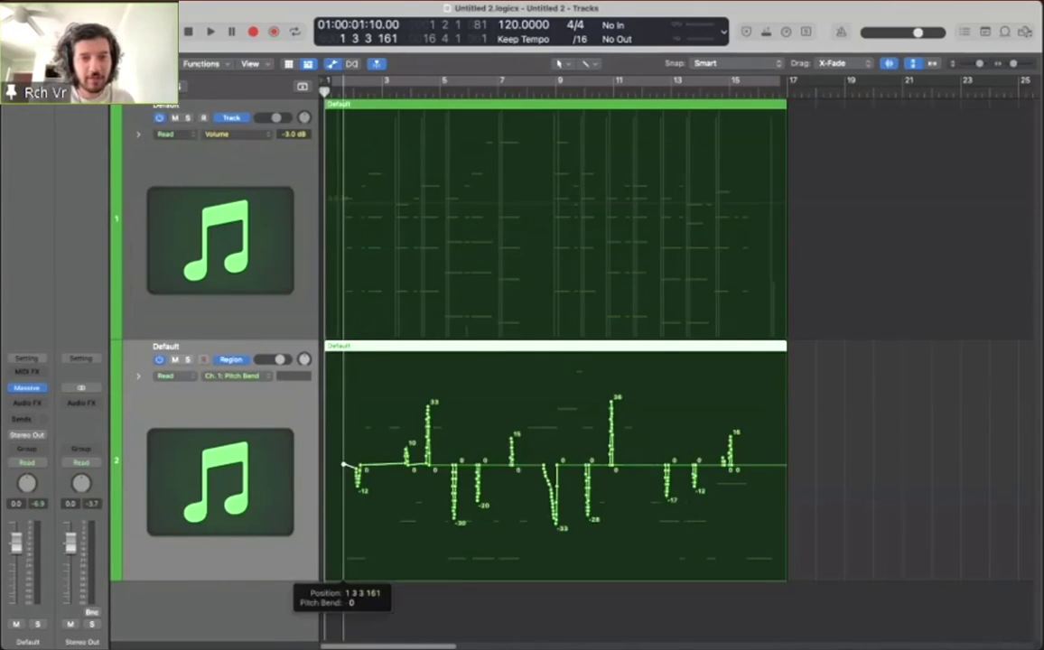
key(Return)
key(space)
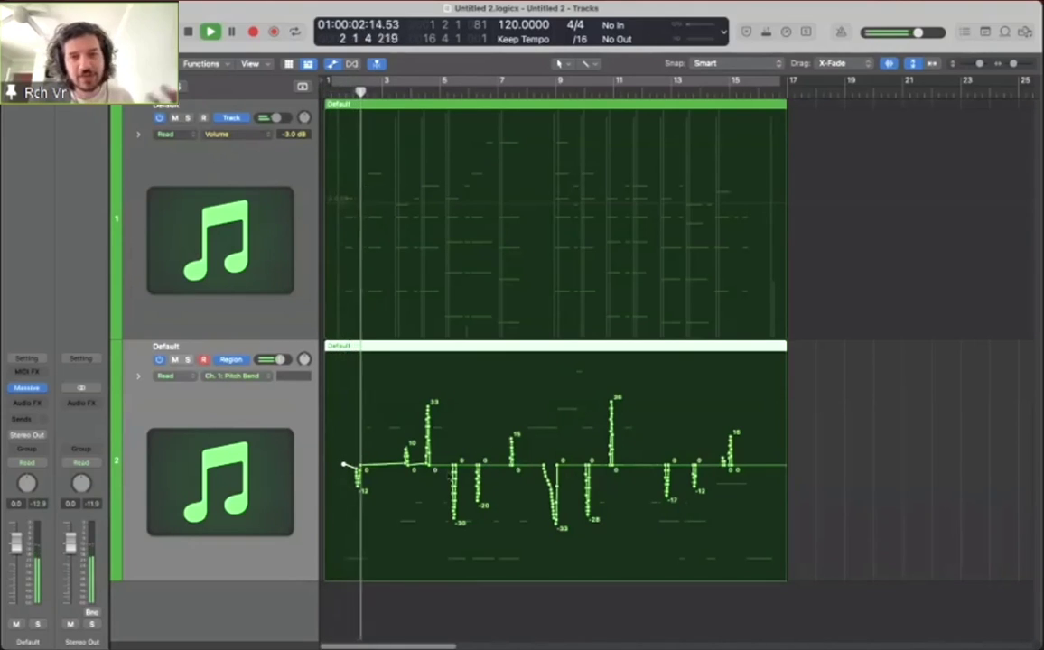
Step: Audition the lead's bends from about bar 3 and remove the upward pitch bend spike in bar 4
key(space)
drag(377, 90, 389, 92)
key(space)
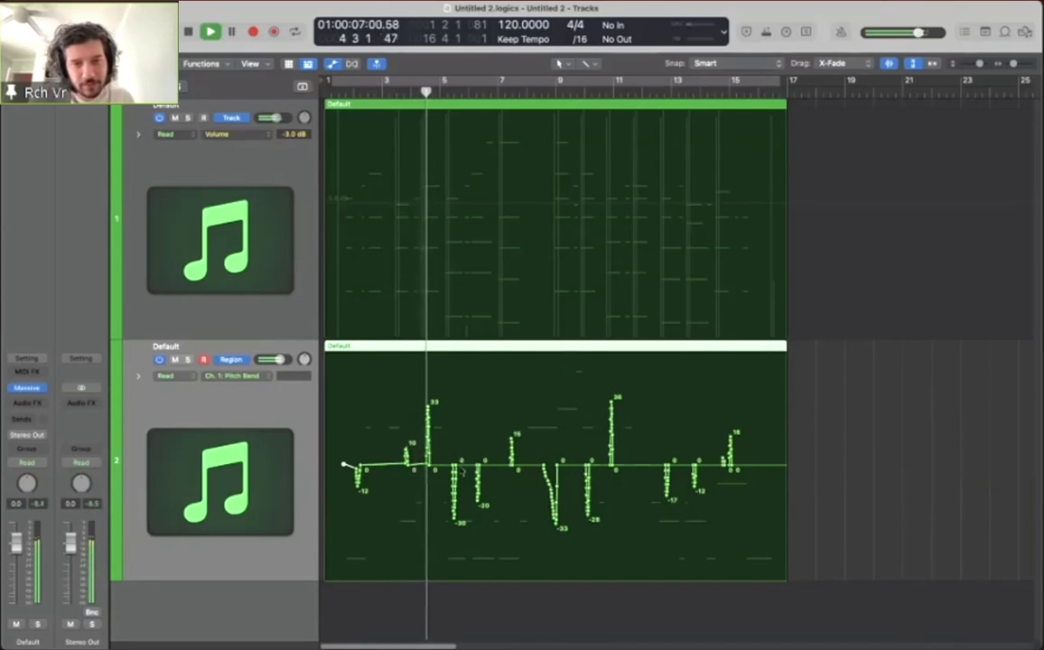
key(space)
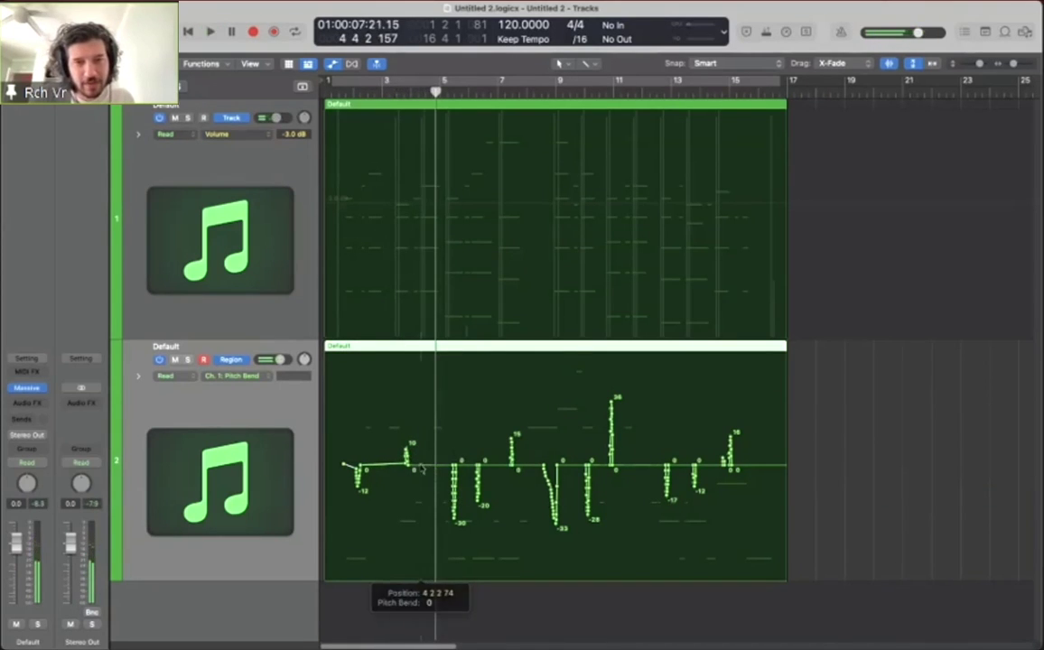
key(a)
Step: Set the chord track's Massive pitchbend range to 3.00 up and -3.00 down
click(401, 228)
key(v)
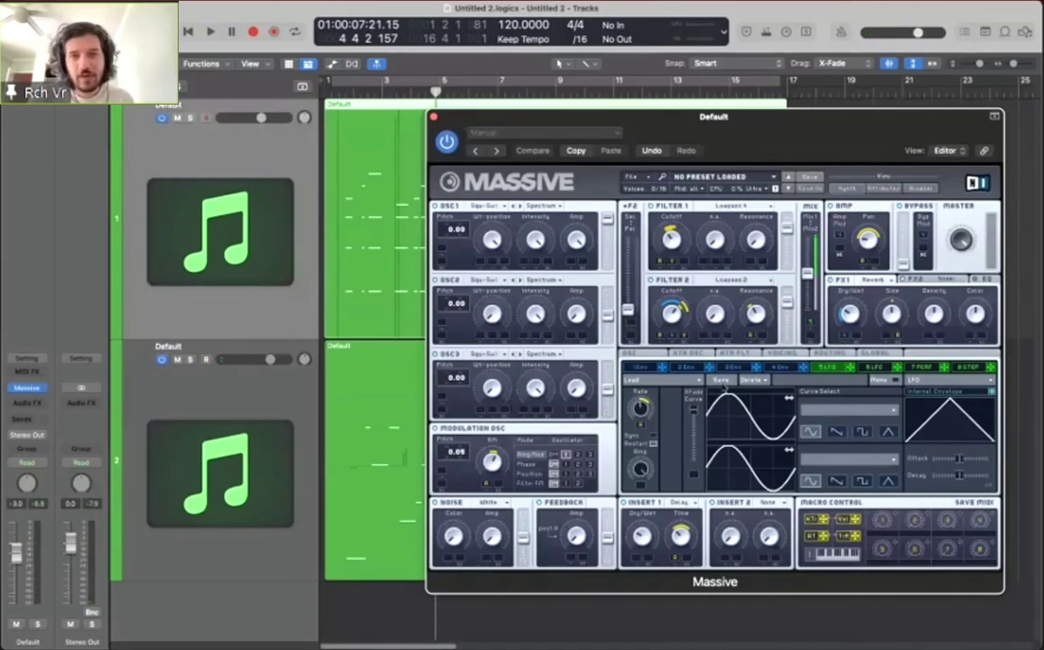
click(632, 354)
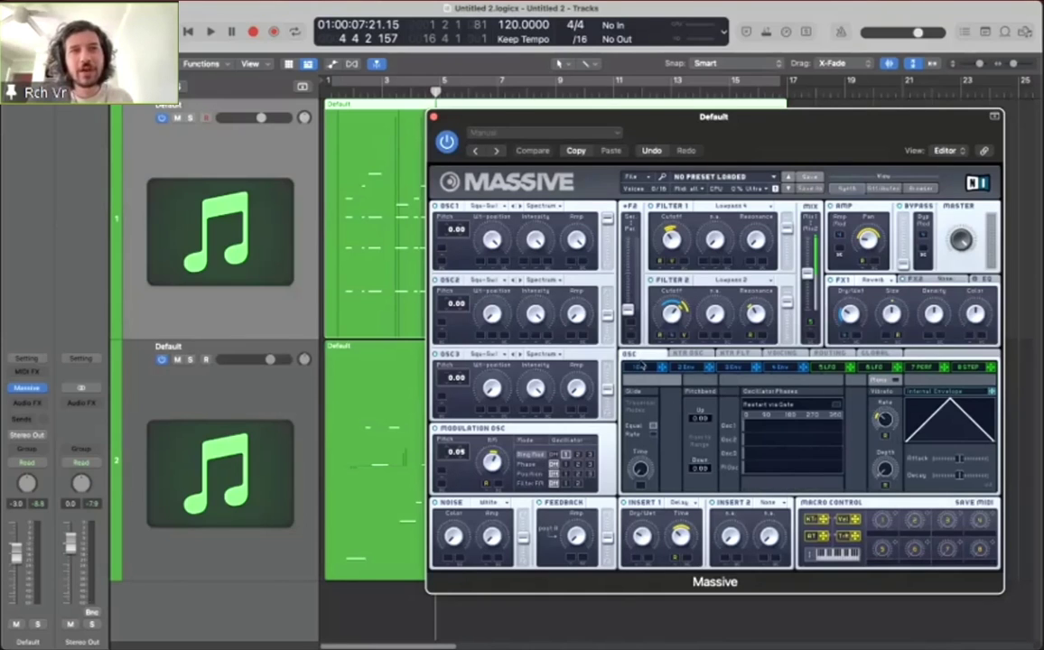
drag(736, 117, 737, 128)
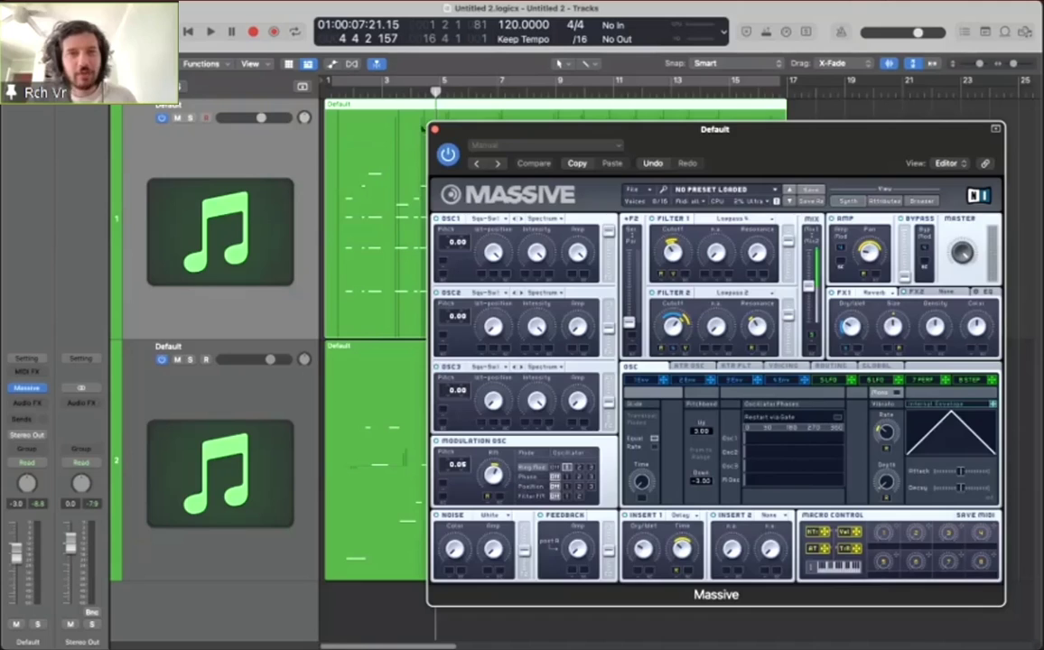
click(434, 130)
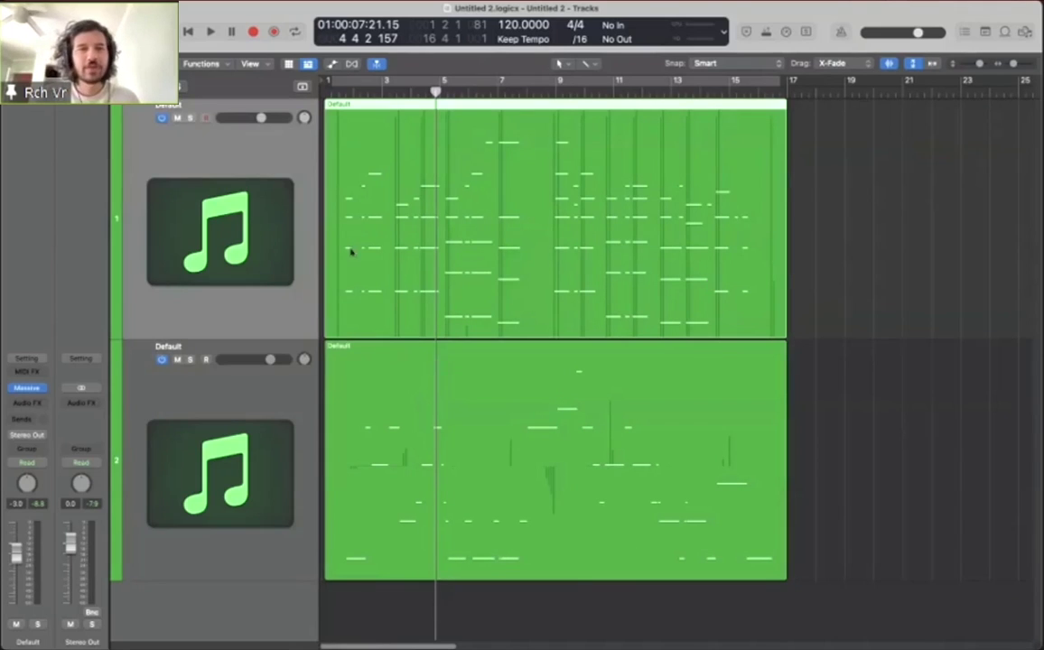
Step: Rename the first track as accompaniment and the second track as melody
key(Return)
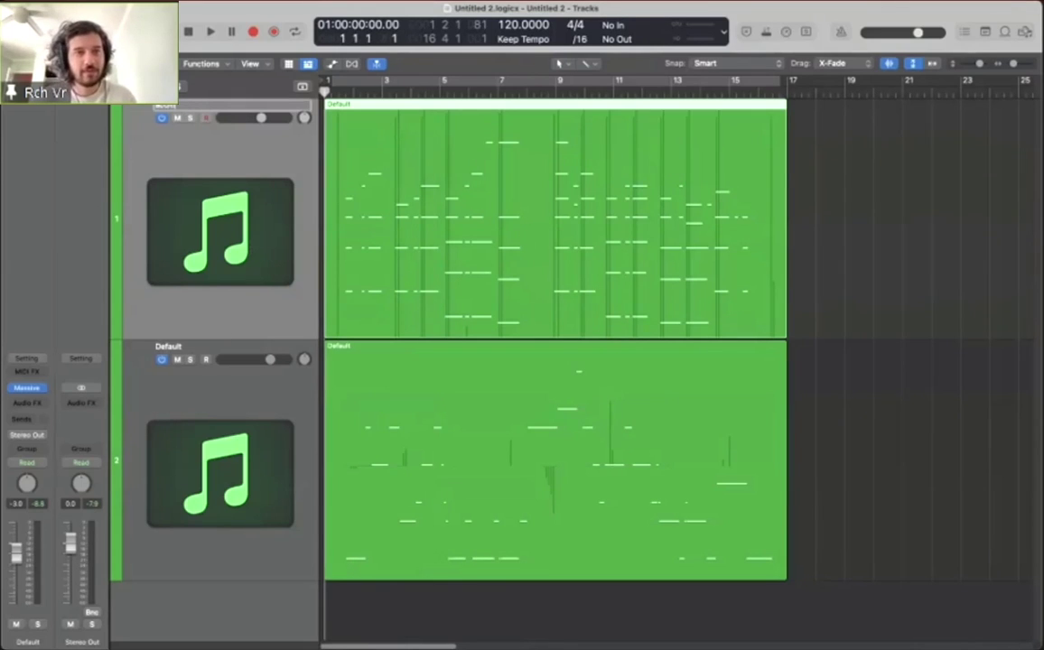
key(Tab)
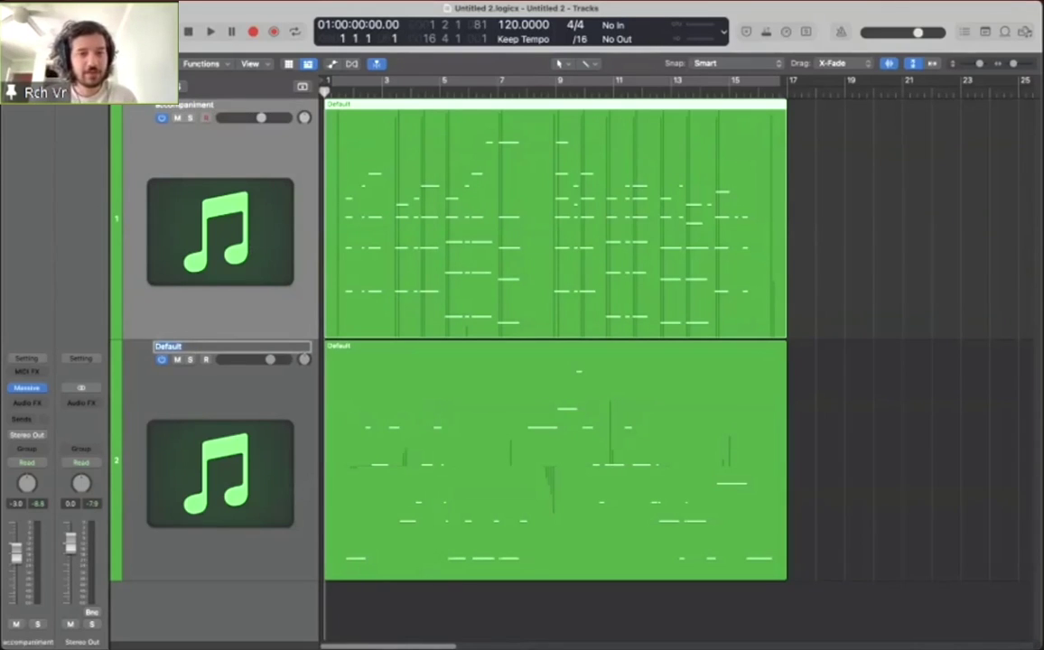
key(Return)
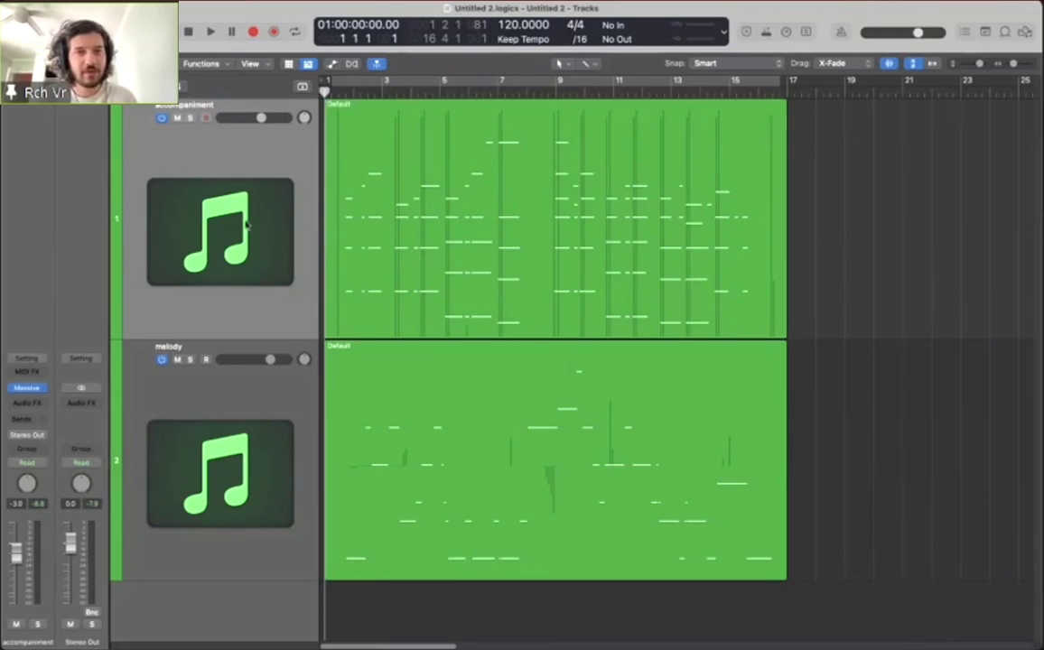
Step: Set the accompaniment volume to 0.0 dB and the melody volume to -6.0 dB while playing with cycling enabled
key(space)
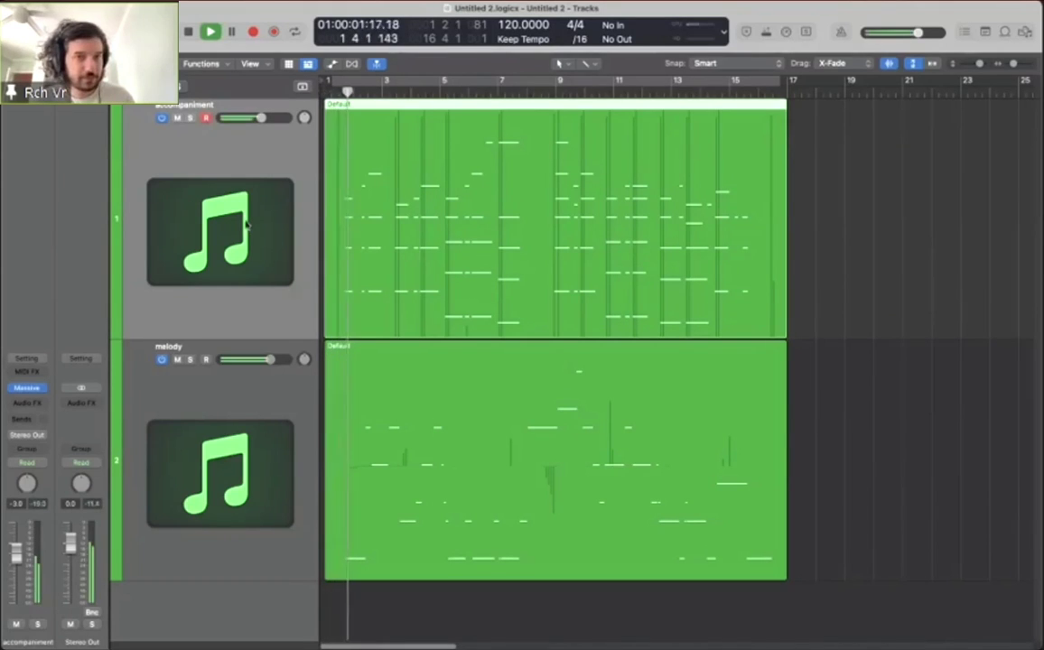
key(c)
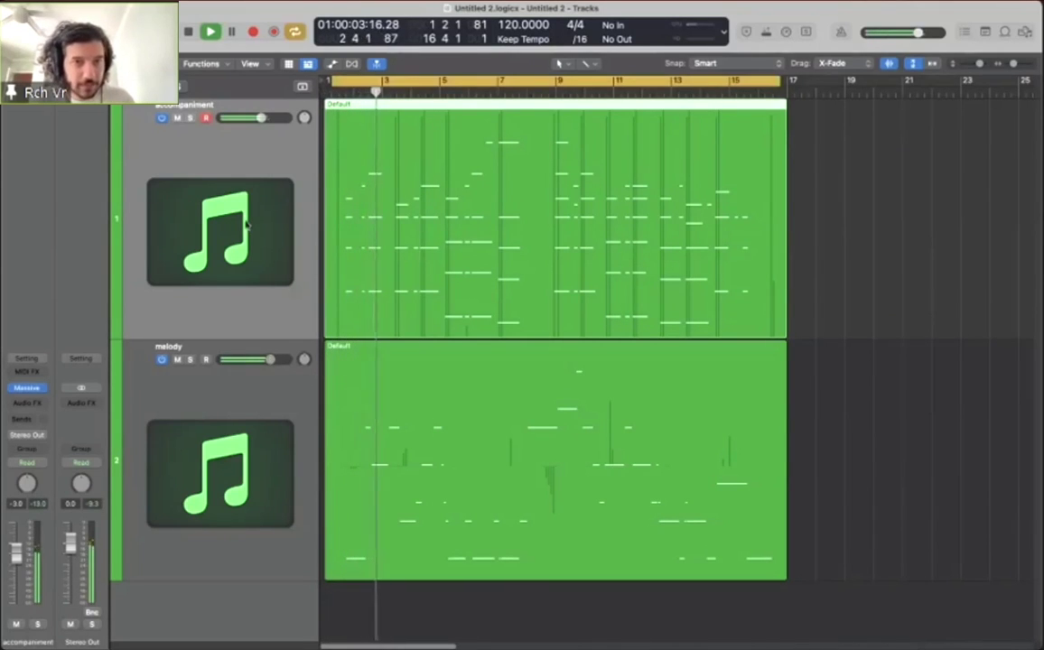
drag(260, 119, 270, 119)
drag(257, 362, 253, 360)
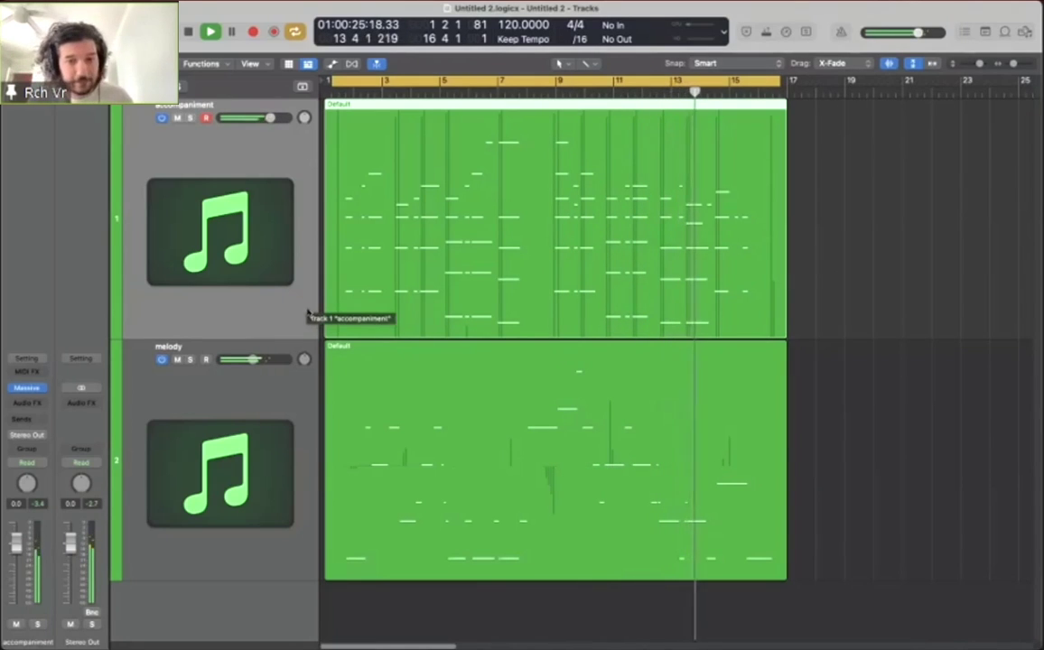
key(space)
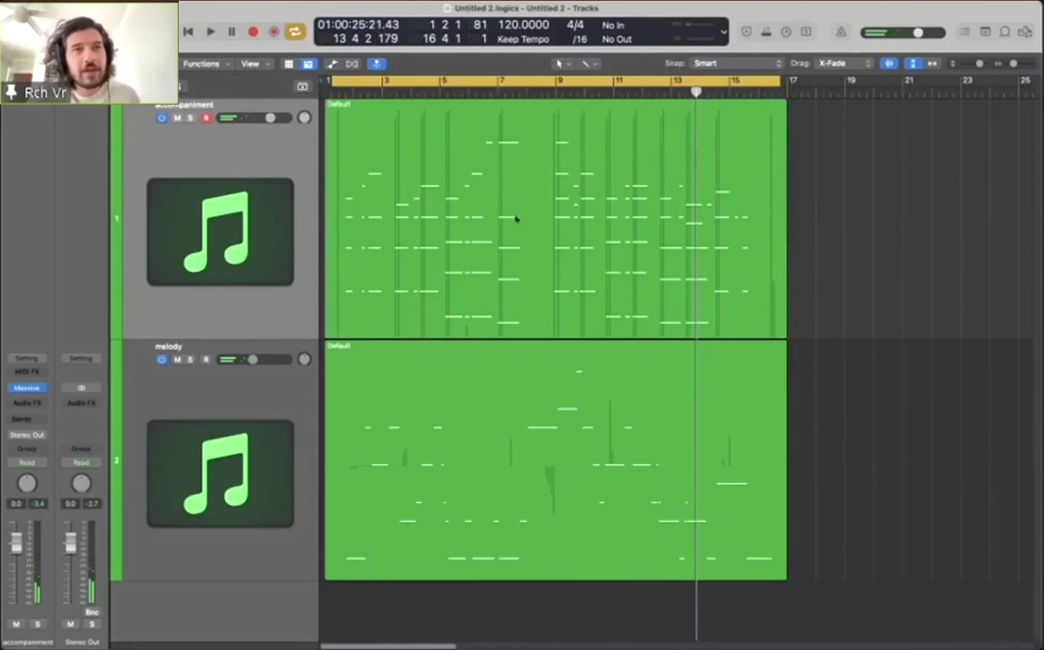
Step: Select the melody track and open its Massive patch, placing the window clear of the transport display
click(369, 176)
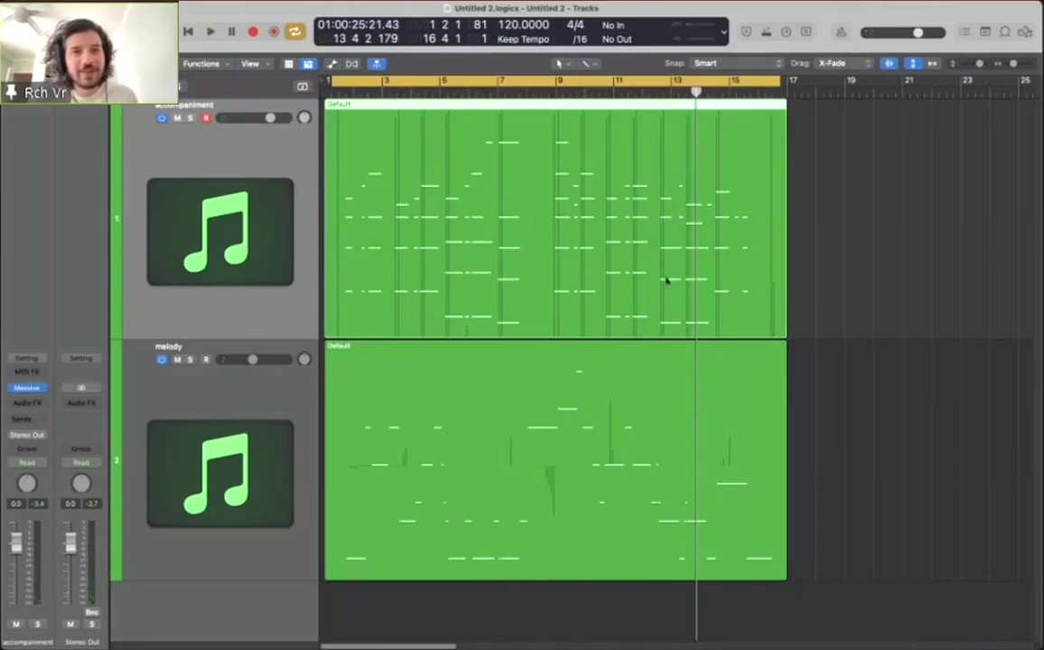
double_click(403, 376)
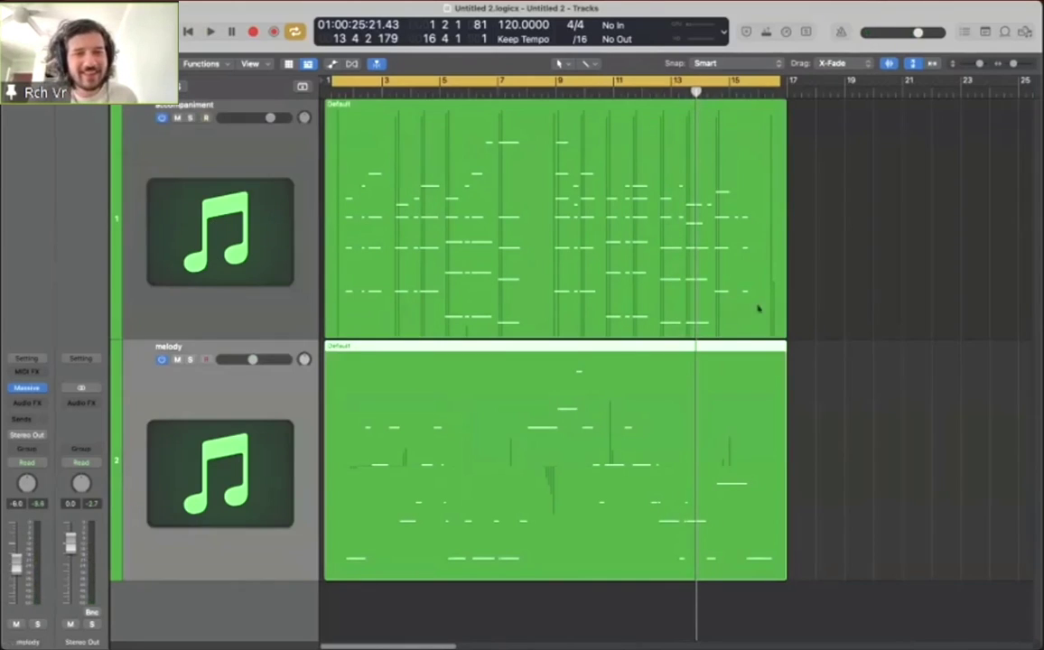
key(super+w)
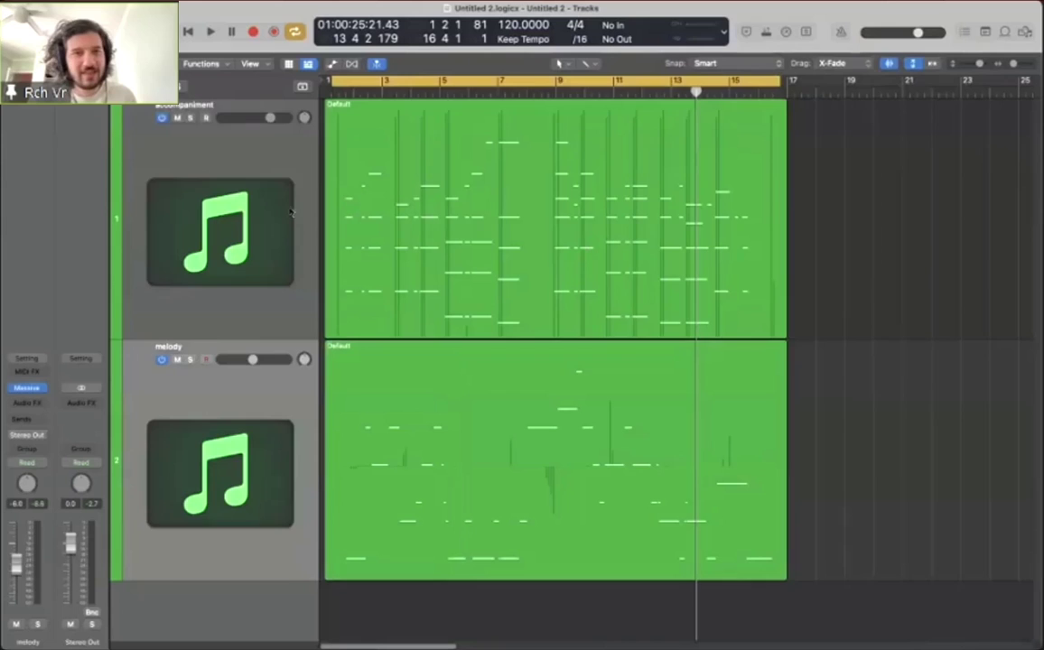
click(23, 390)
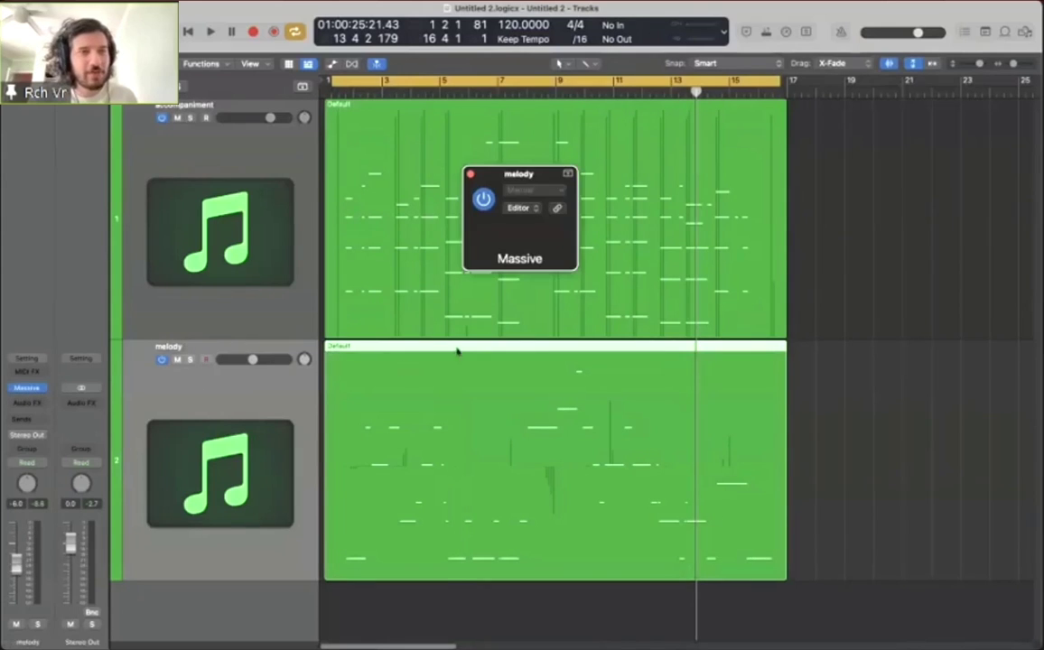
drag(799, 171, 807, 20)
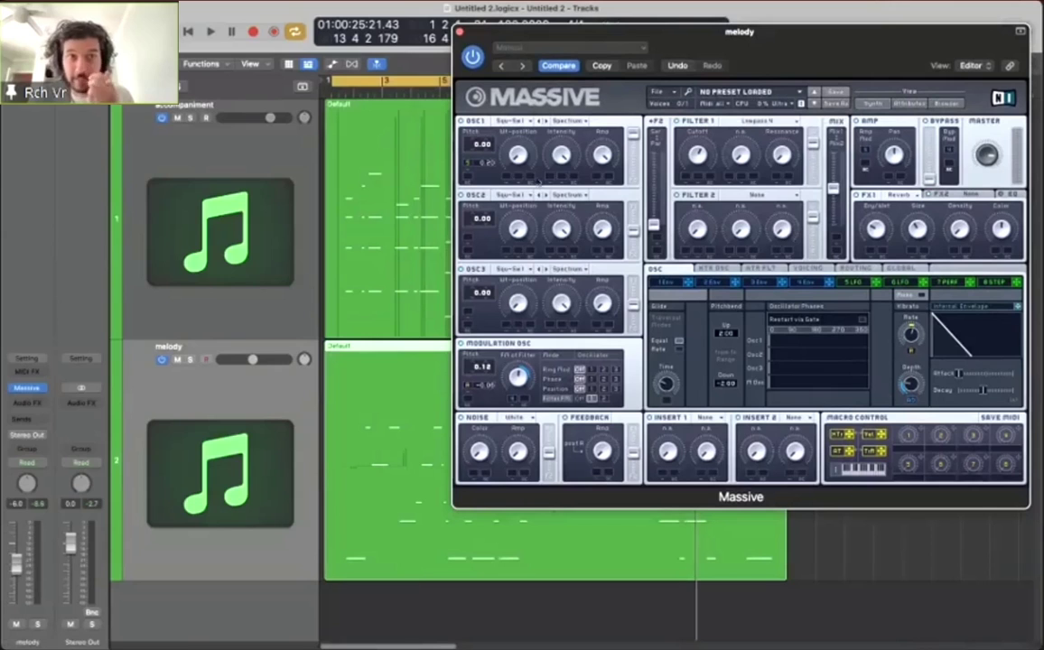
drag(557, 33, 526, 158)
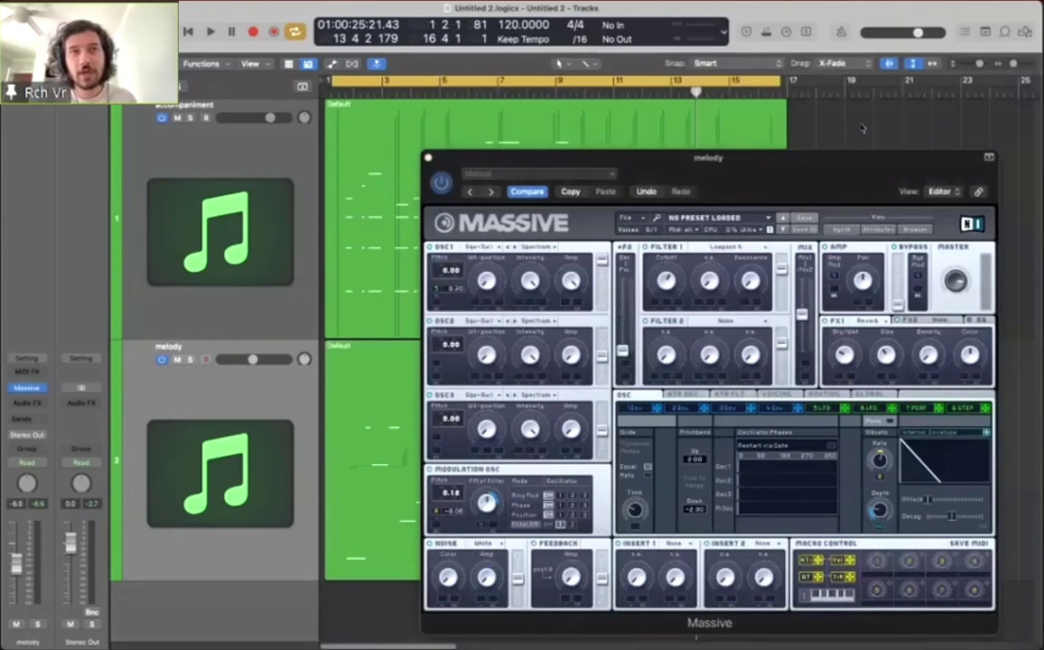
Step: Move the melody's Massive window up and show the settings of envelope 4
drag(798, 179, 811, 154)
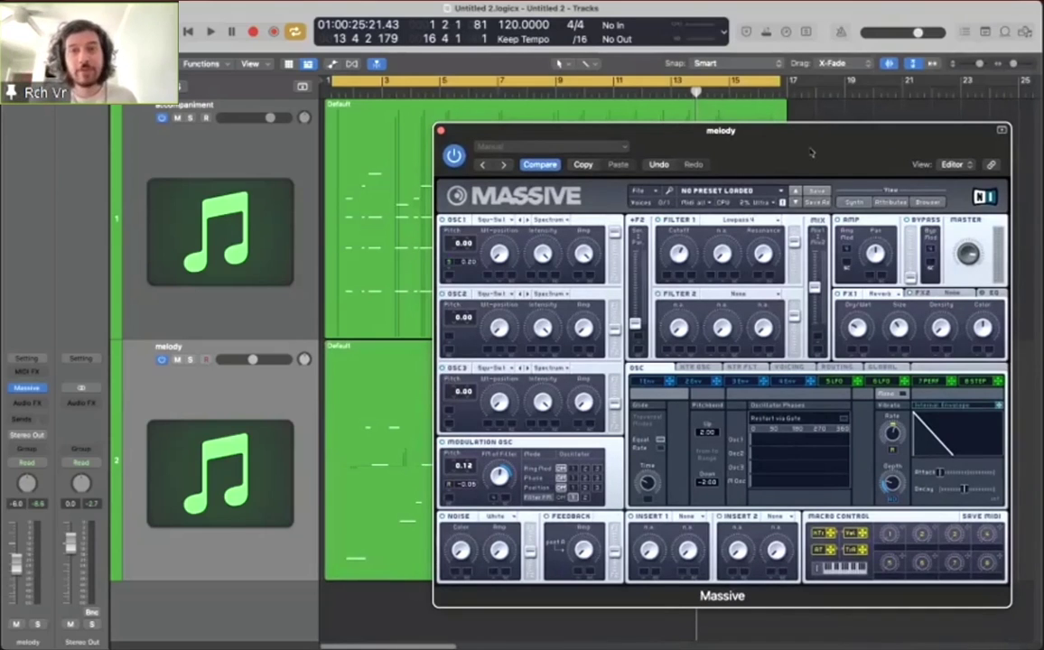
drag(811, 152, 825, 133)
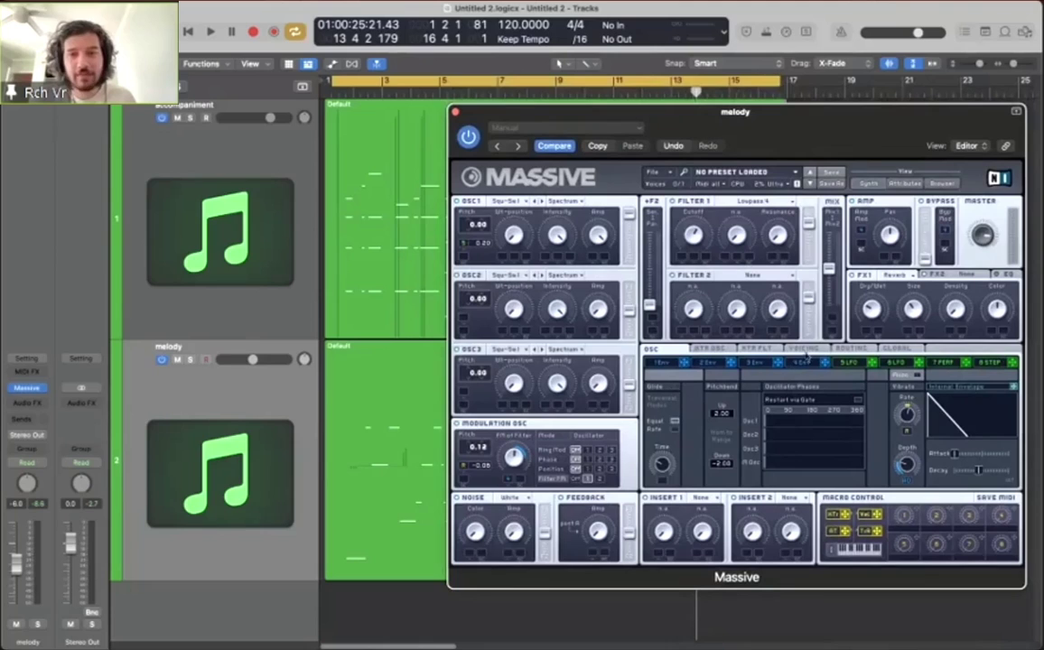
click(810, 362)
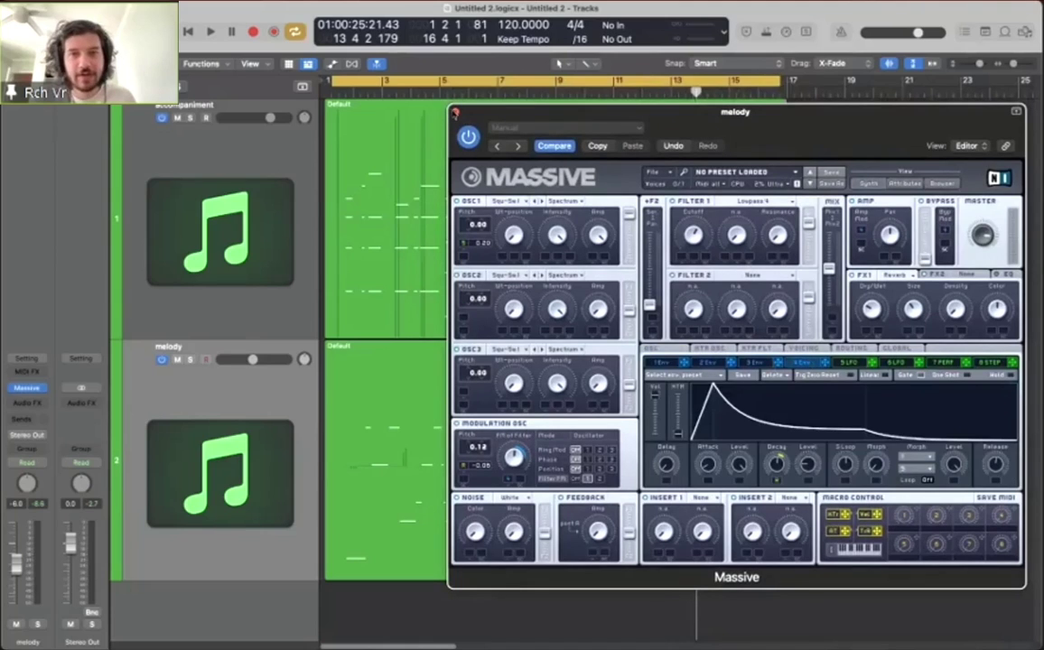
Step: Select the melody region, reopen its Massive patch and place the plug-in window above the lower arrangement area
click(393, 389)
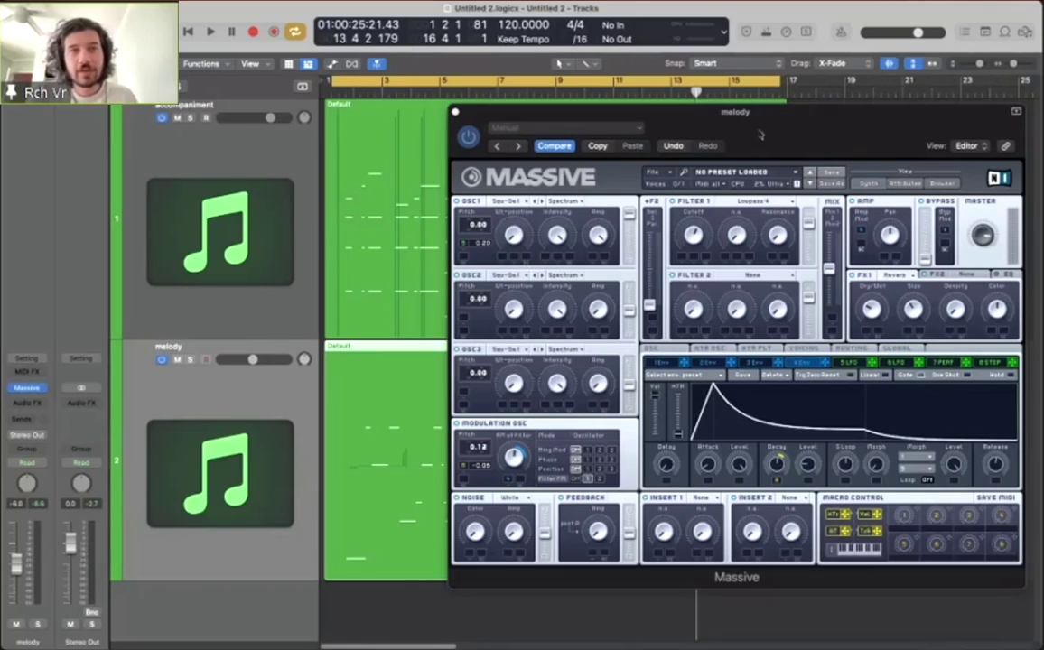
click(454, 112)
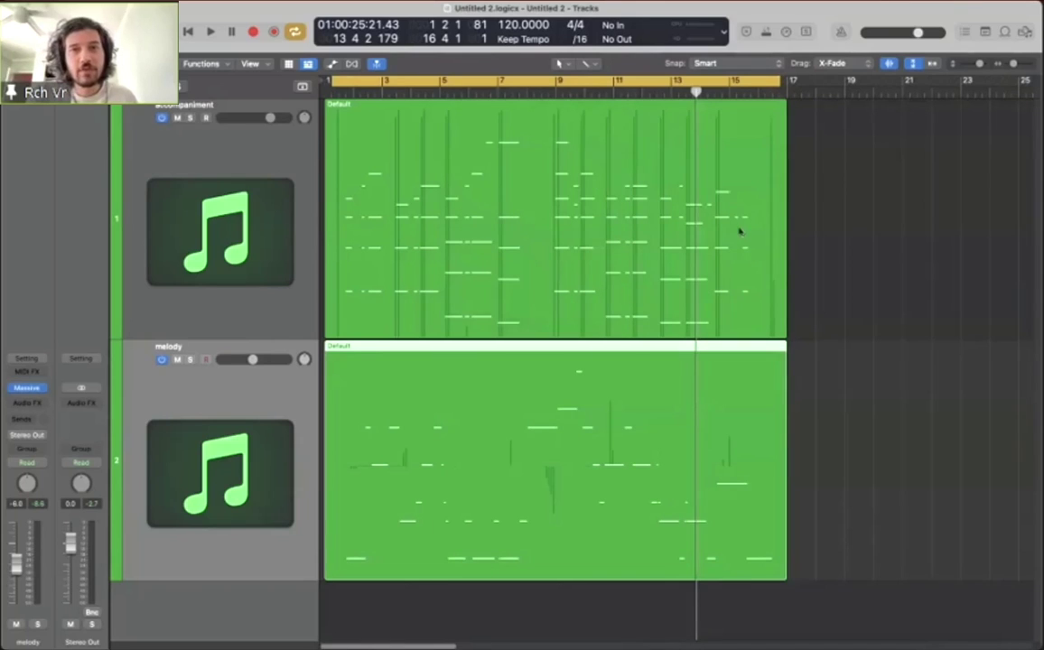
click(27, 388)
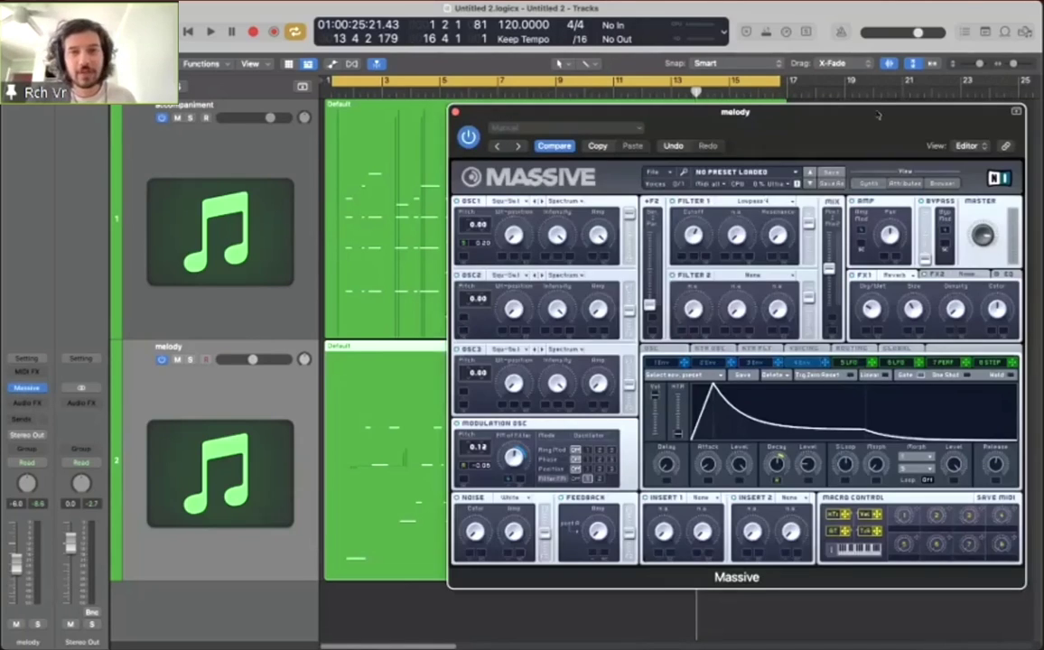
drag(869, 110, 871, 88)
drag(869, 82, 875, 45)
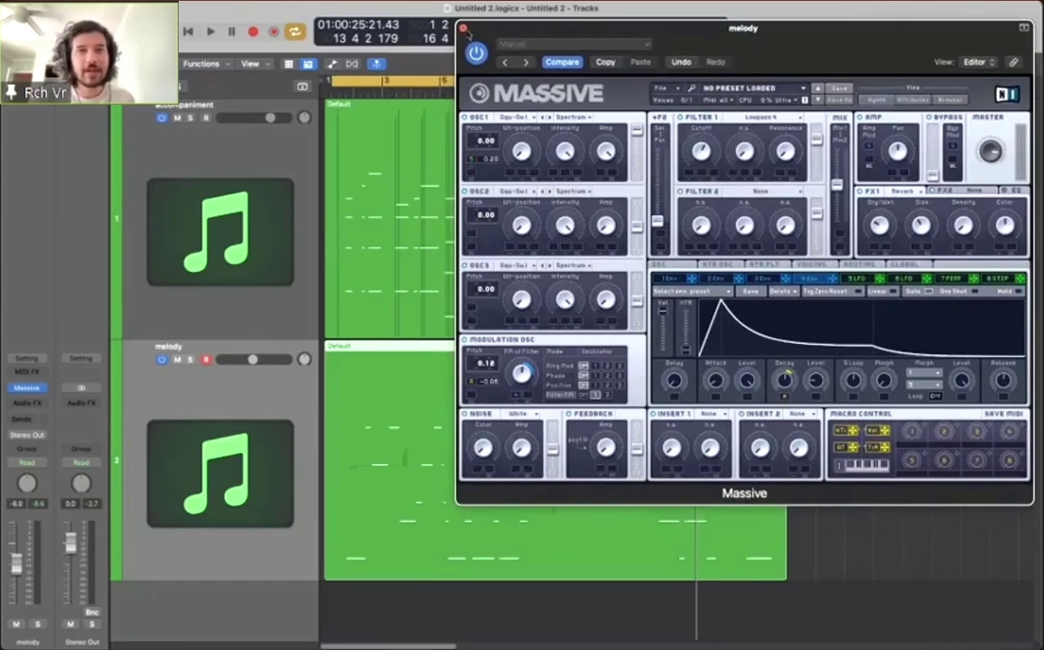
Step: Play the song and, in the melody patch's envelope 4, lower the Vel amount and lengthen the attack
click(463, 28)
key(space)
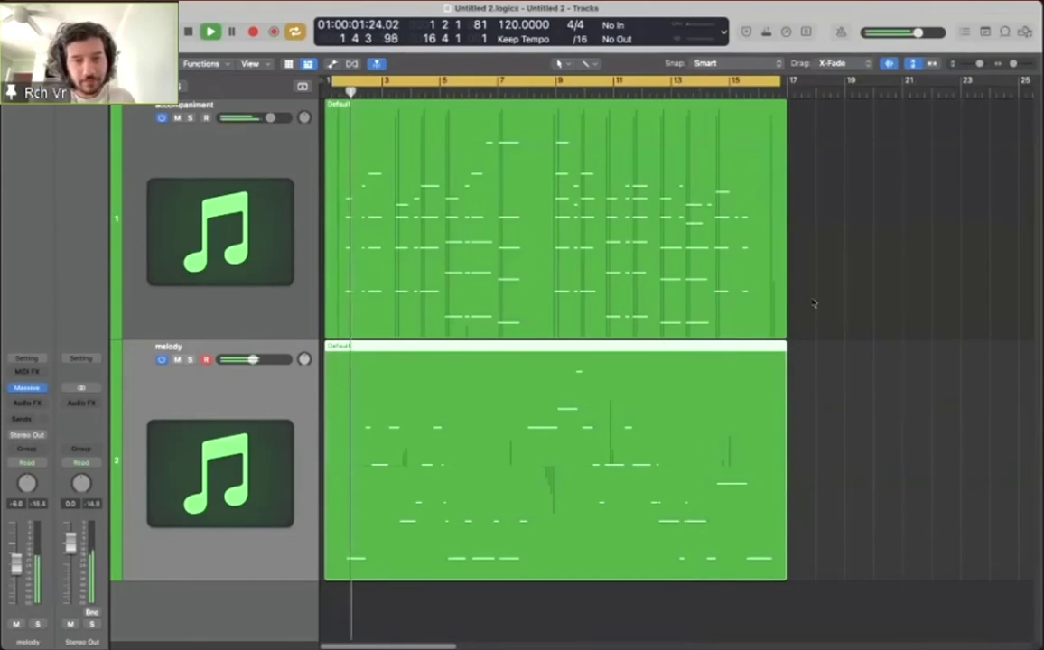
key(v)
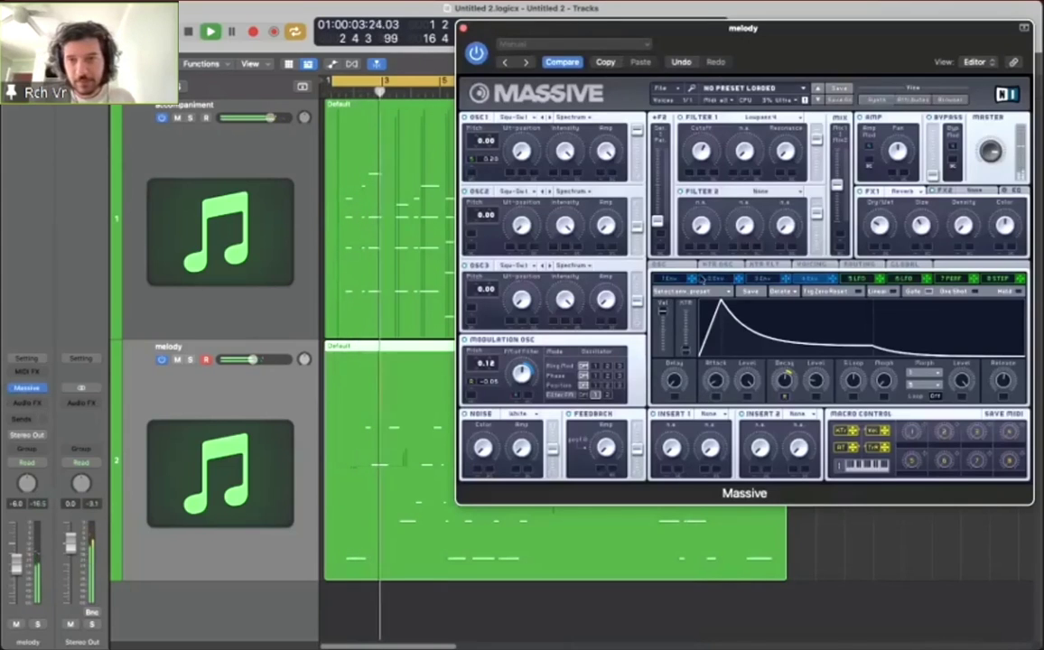
click(660, 264)
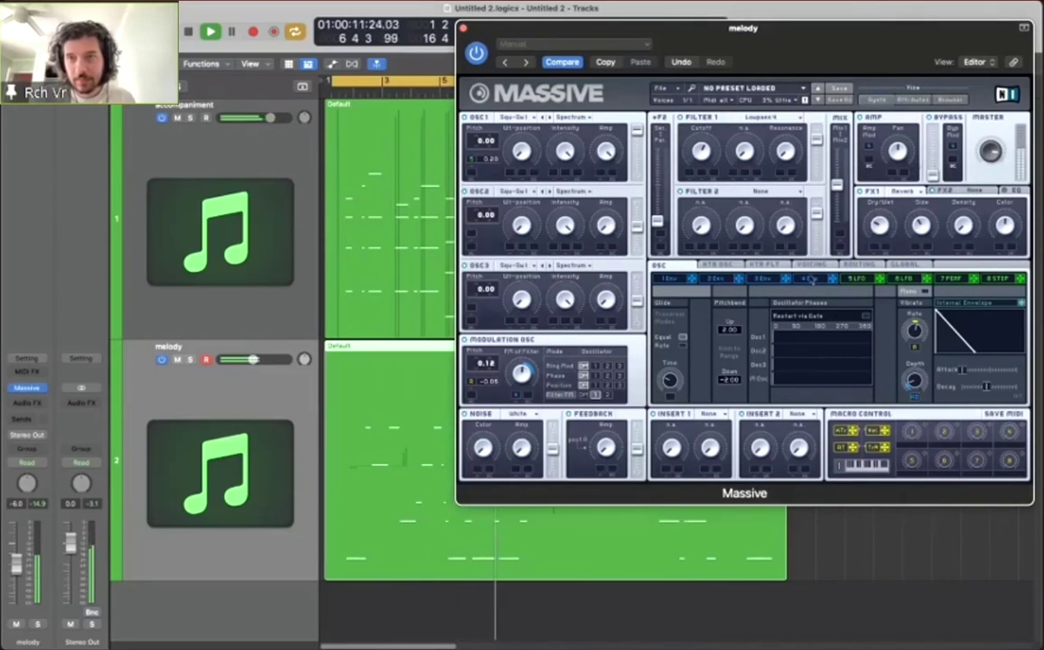
click(811, 279)
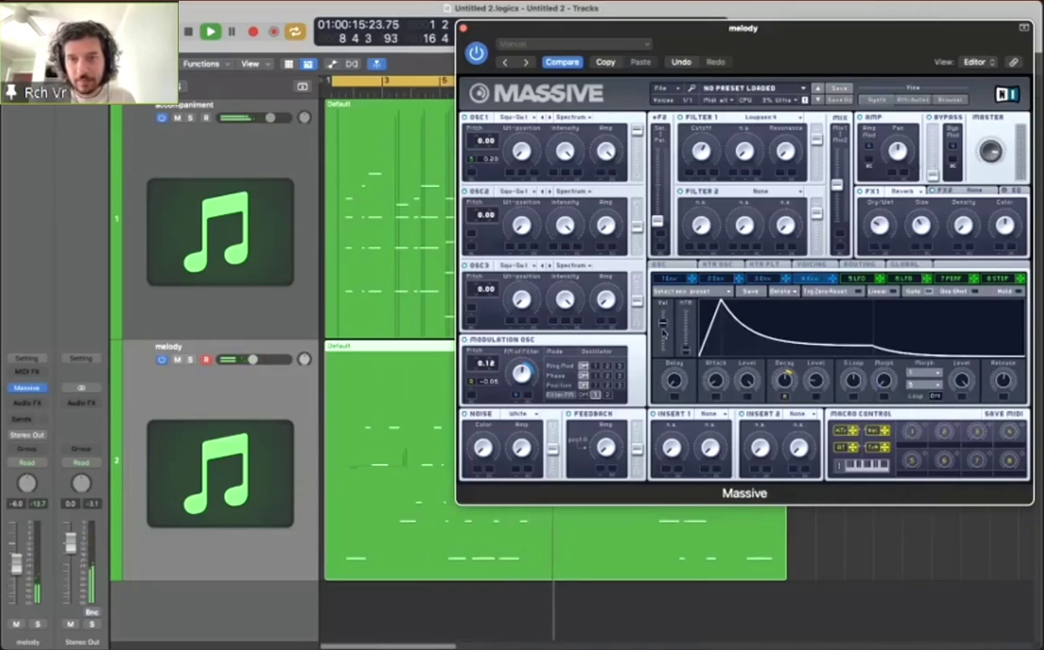
drag(717, 381, 726, 358)
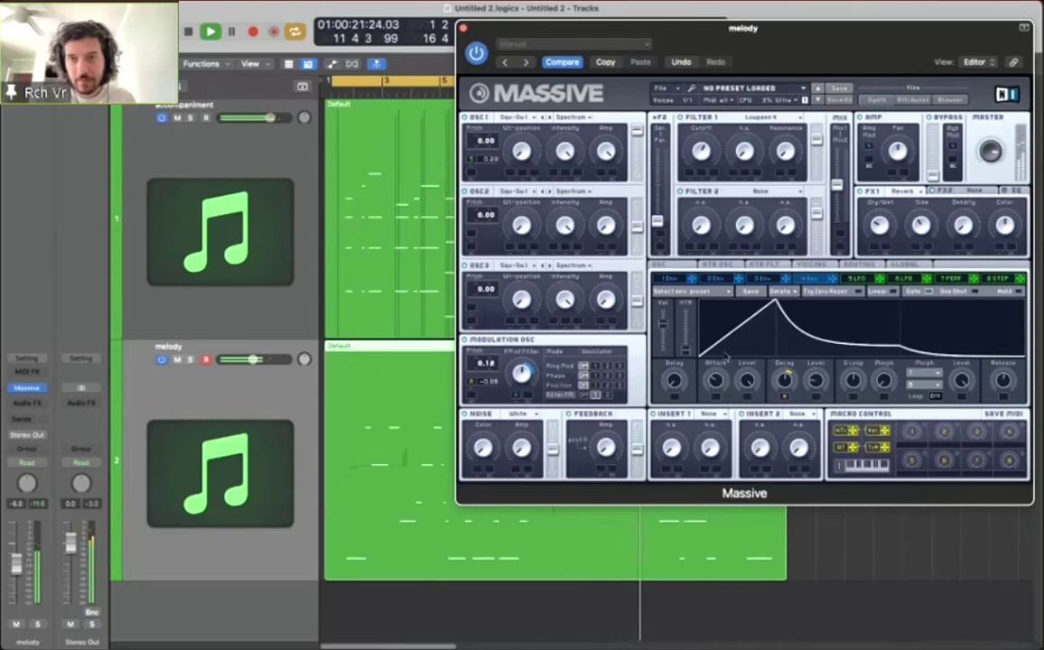
Step: Assign LFO 5 to modulate the amp Pan in the melody's Massive patch
drag(513, 27, 502, 39)
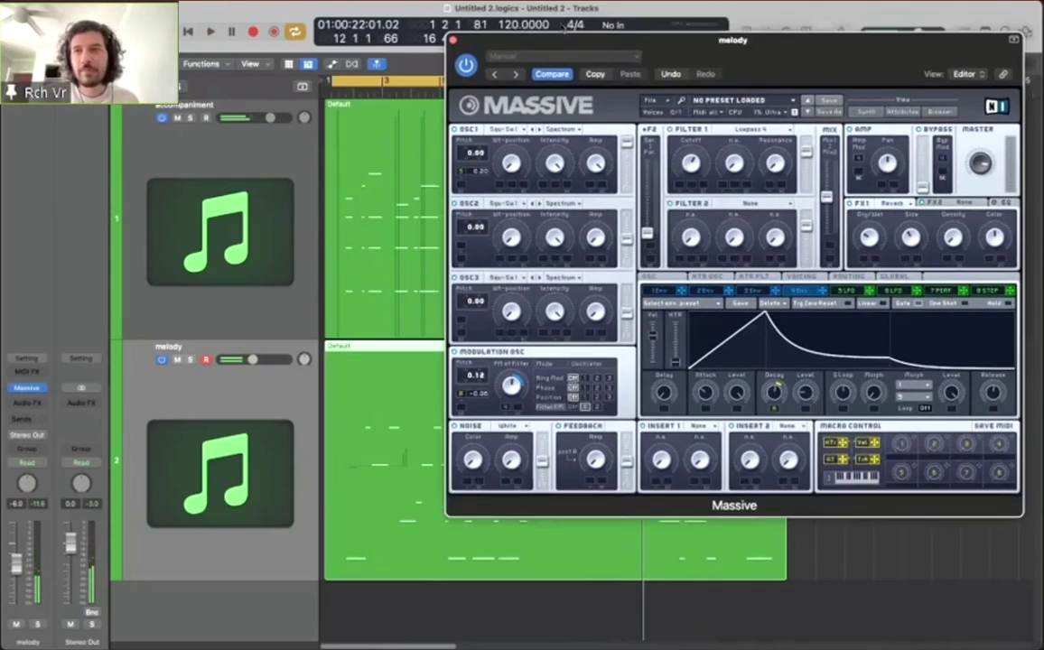
drag(564, 27, 567, 27)
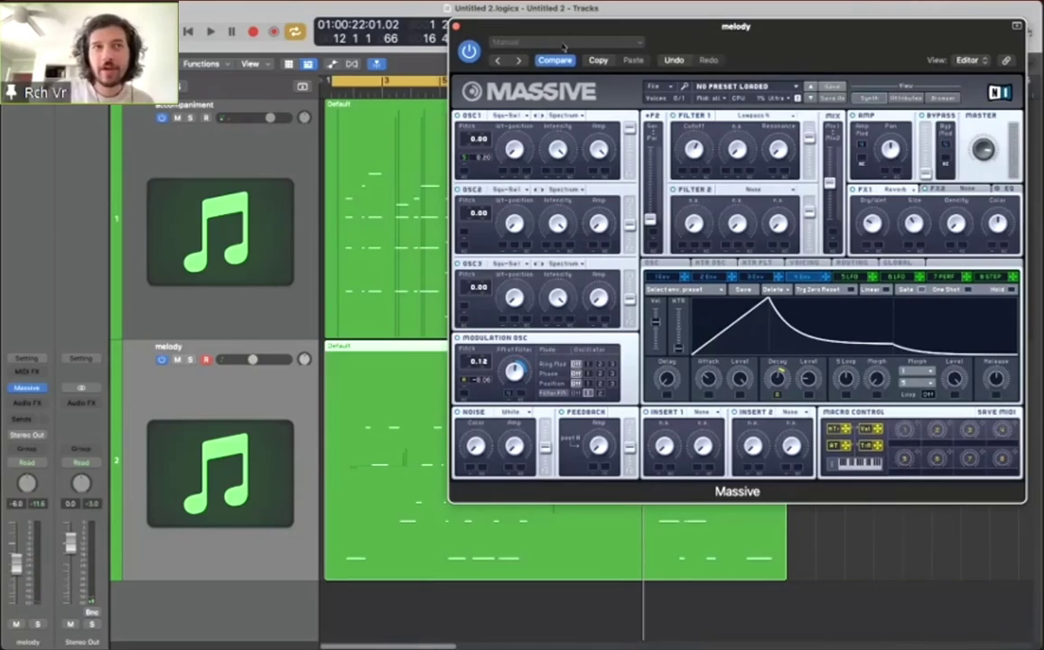
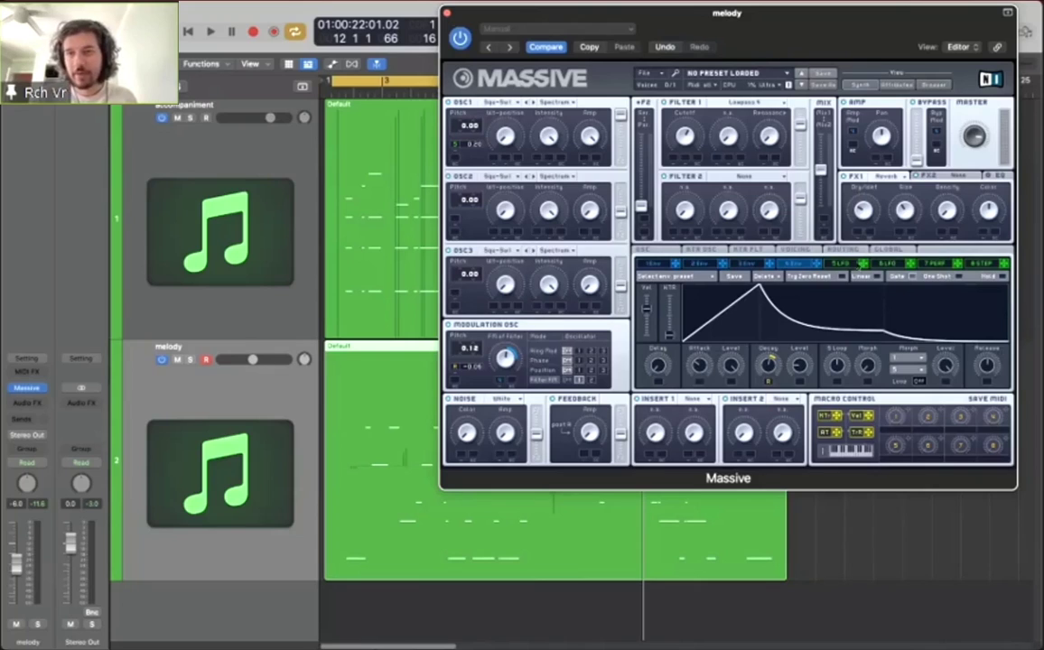
click(852, 265)
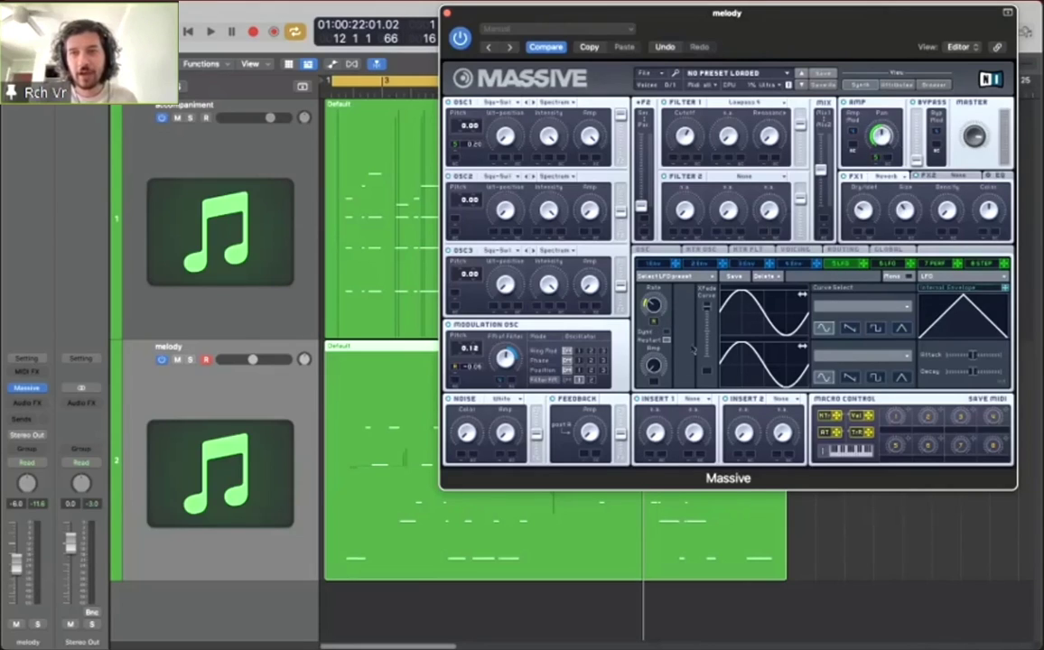
Step: Play both tracks to hear the melody's pan modulation, closing the patch window, and stop playback near bar 16
key(space)
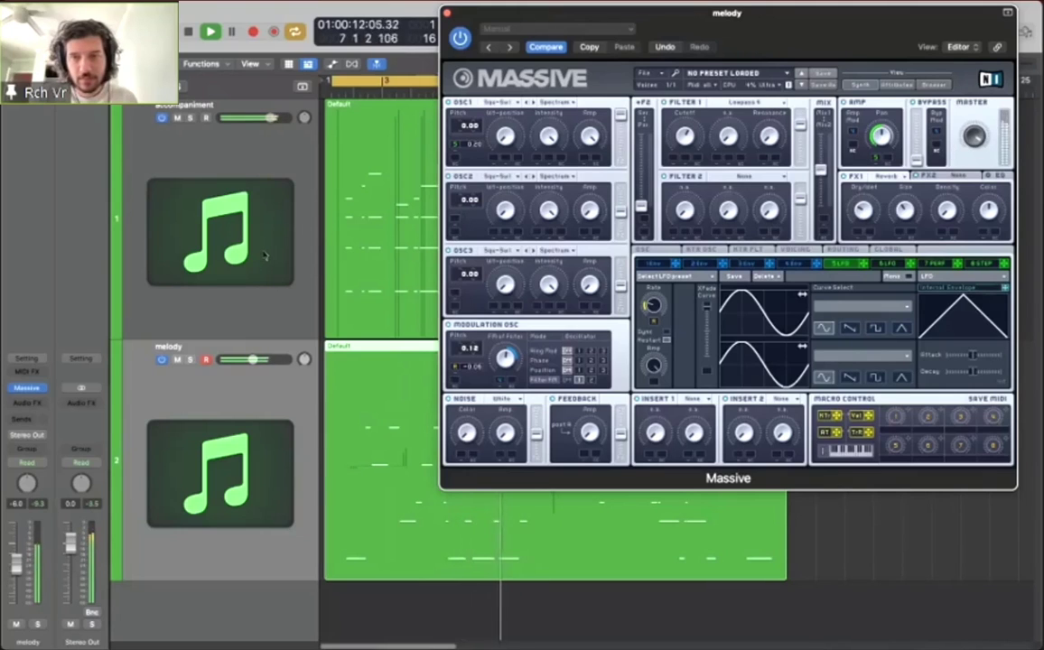
click(446, 13)
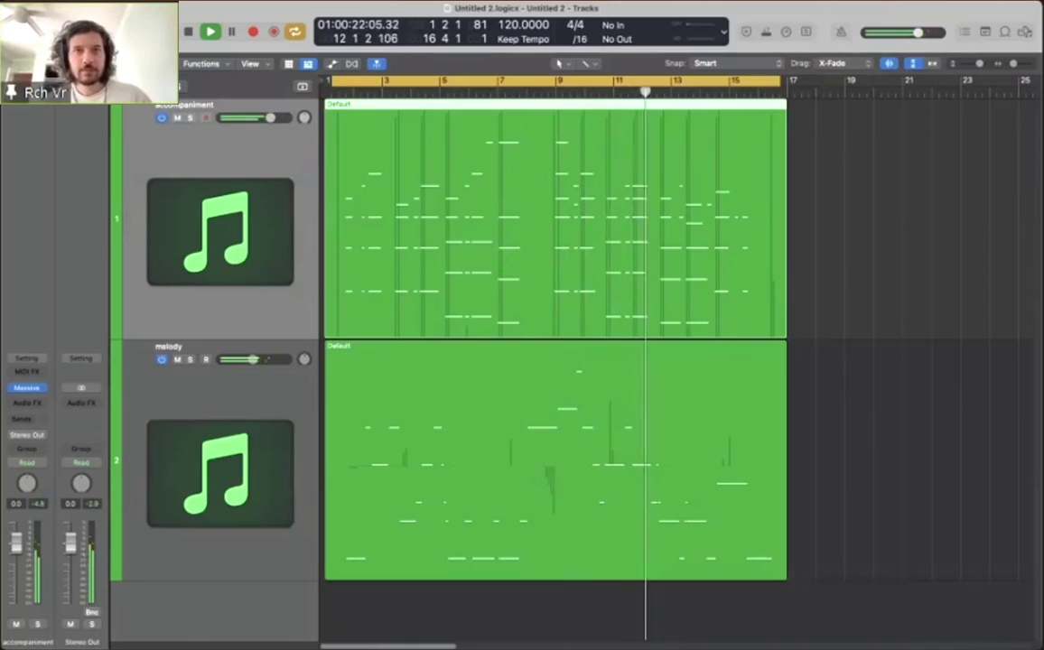
click(834, 285)
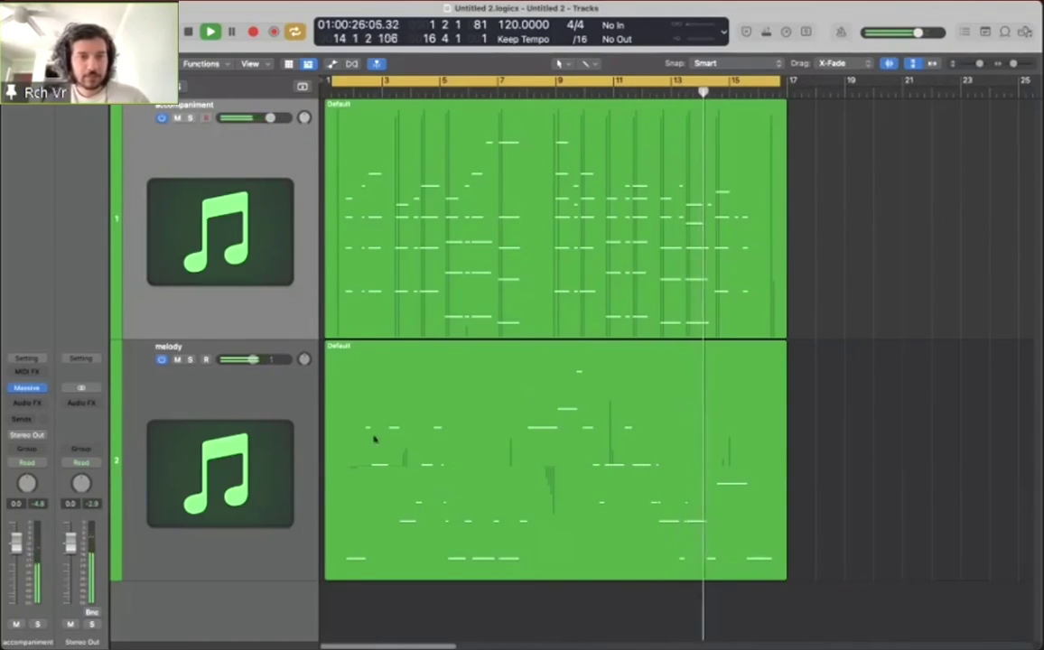
click(295, 445)
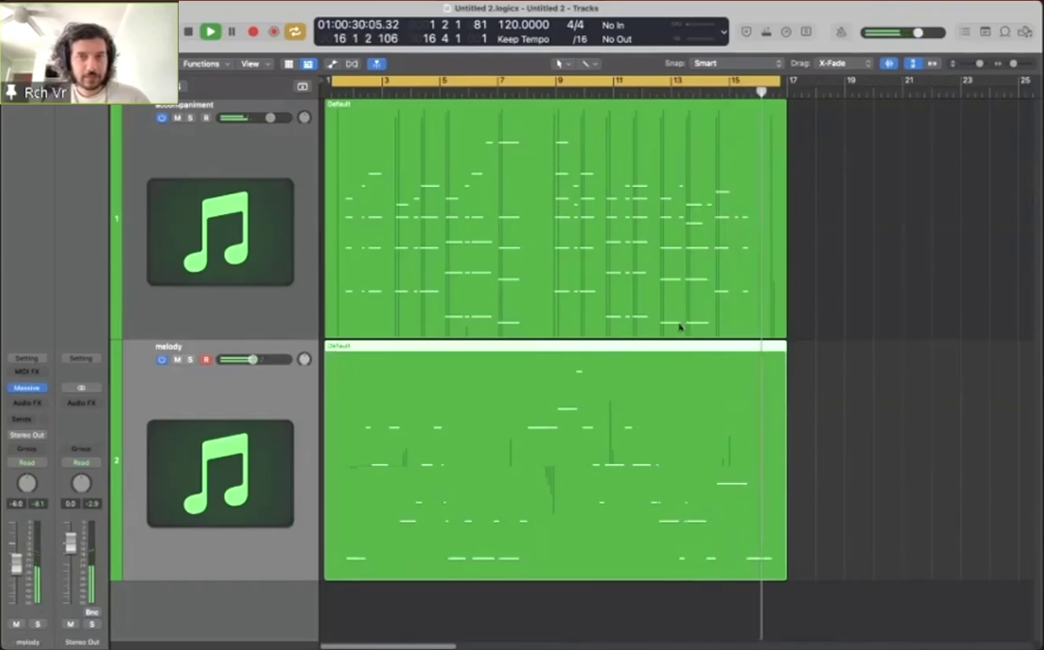
key(space)
click(525, 194)
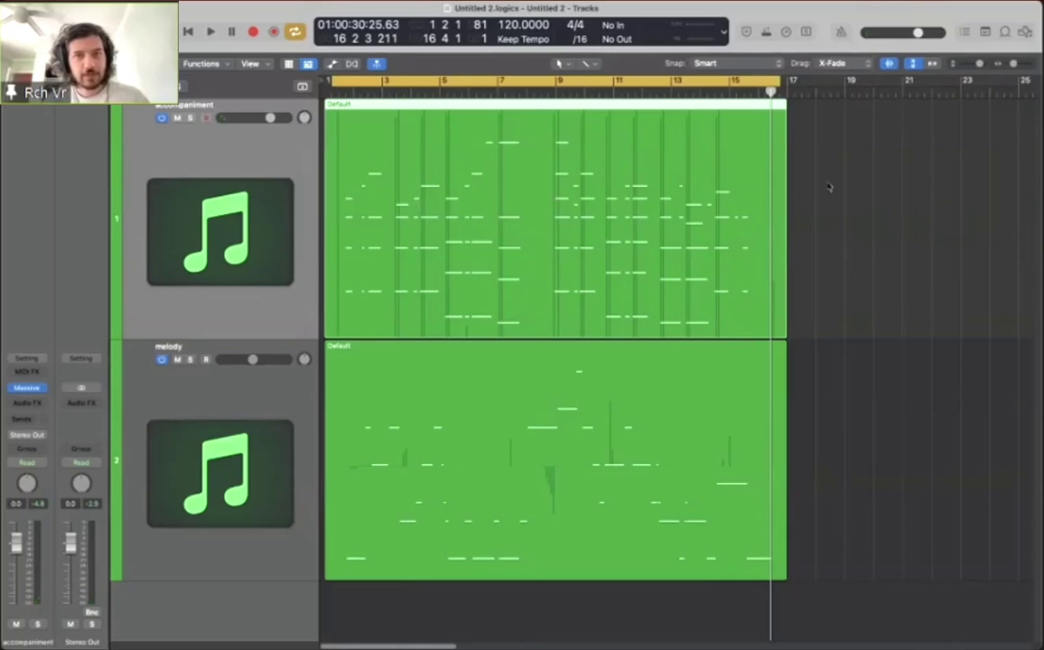
click(816, 213)
click(485, 415)
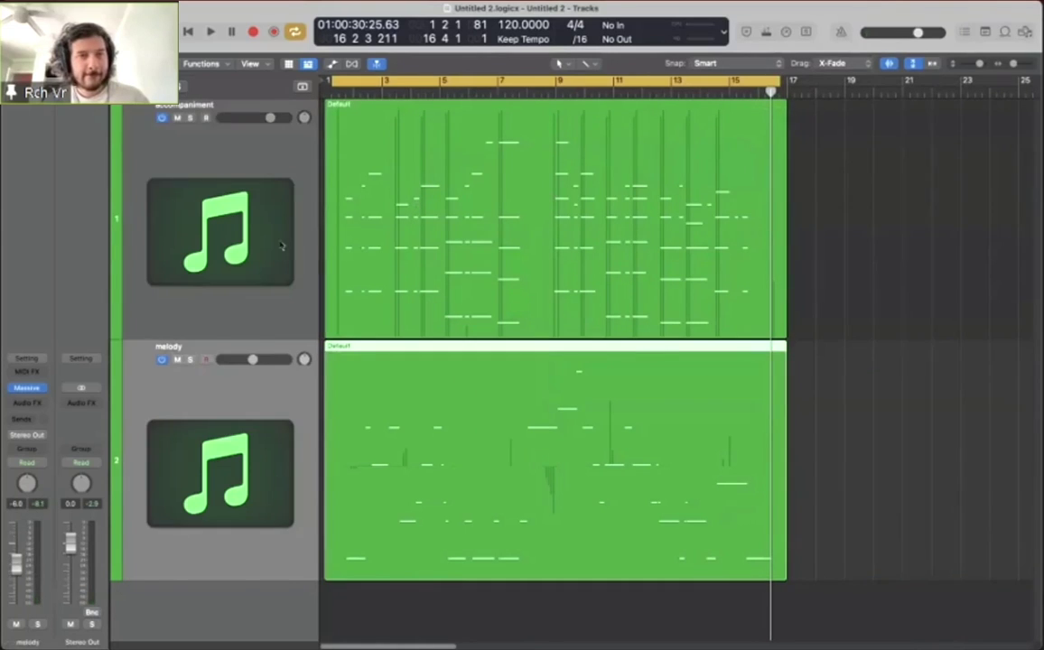
click(376, 231)
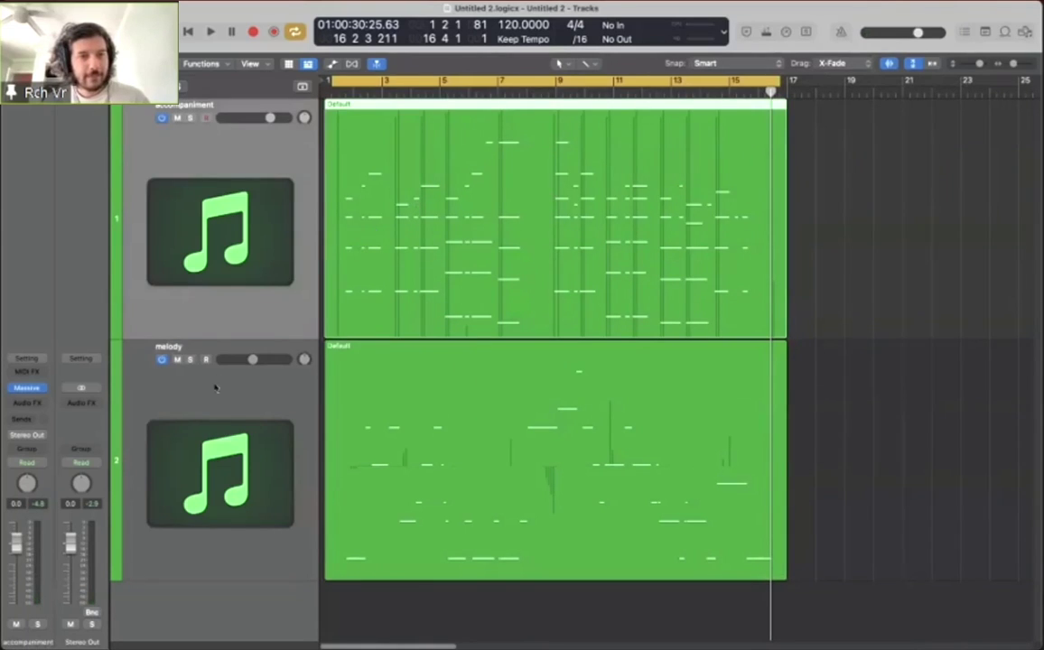
Step: Examine the LFO 5 modulation in the melody track's Massive patch and close the plug-in window
click(215, 386)
key(v)
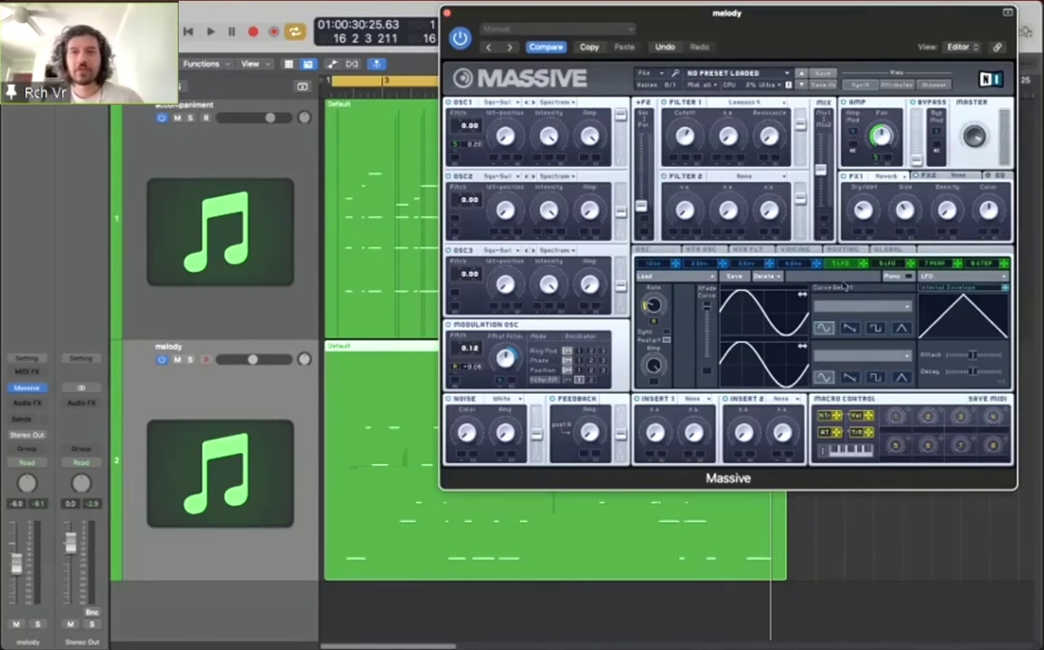
drag(763, 56, 785, 49)
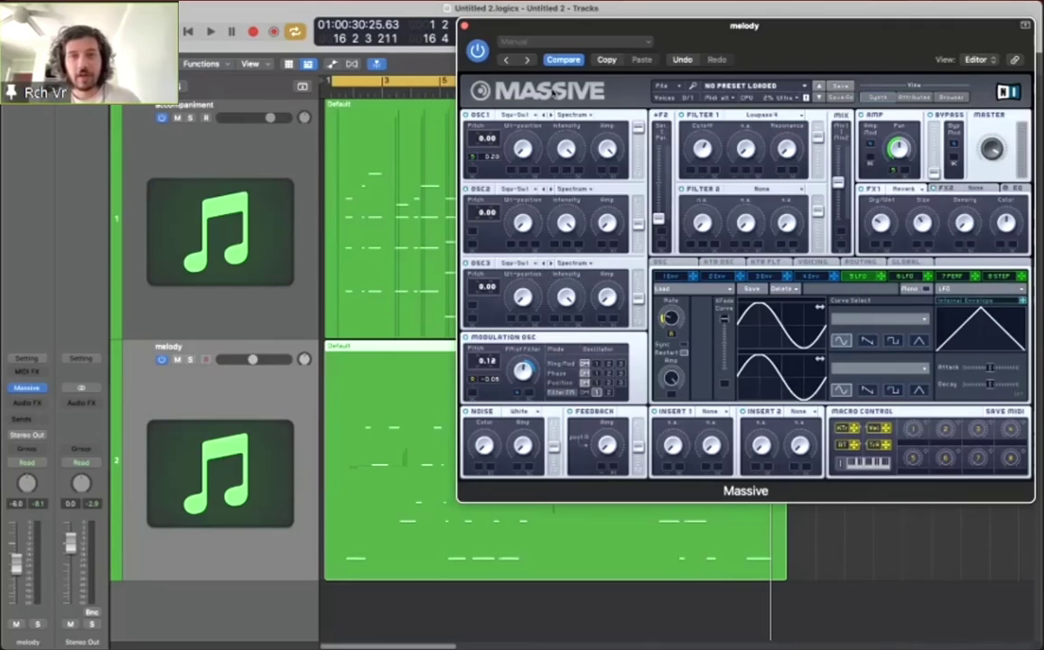
click(465, 28)
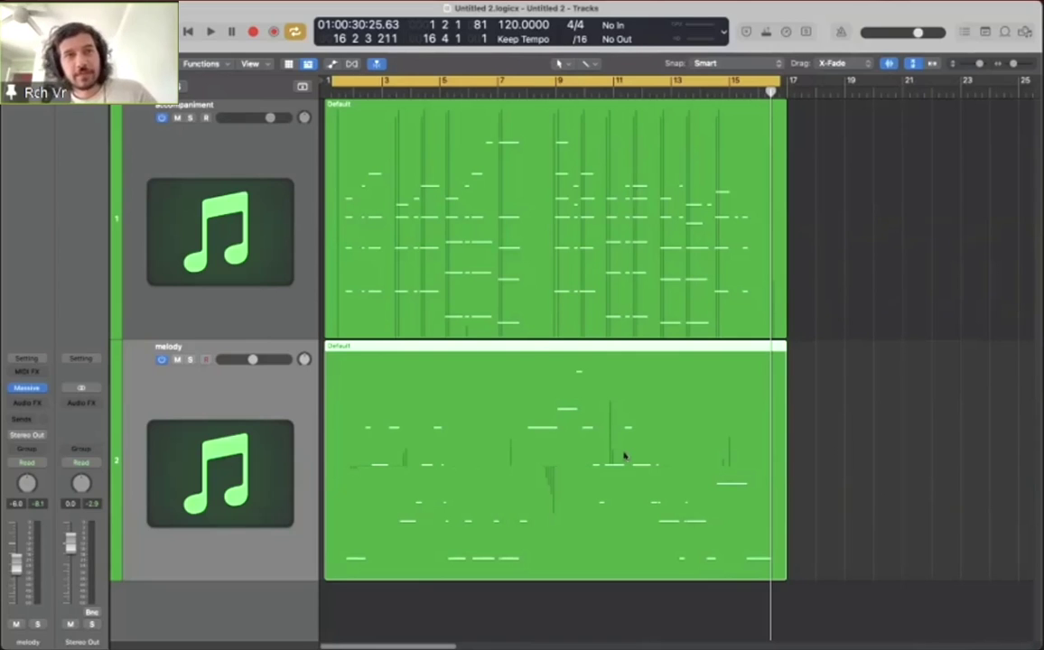
click(29, 388)
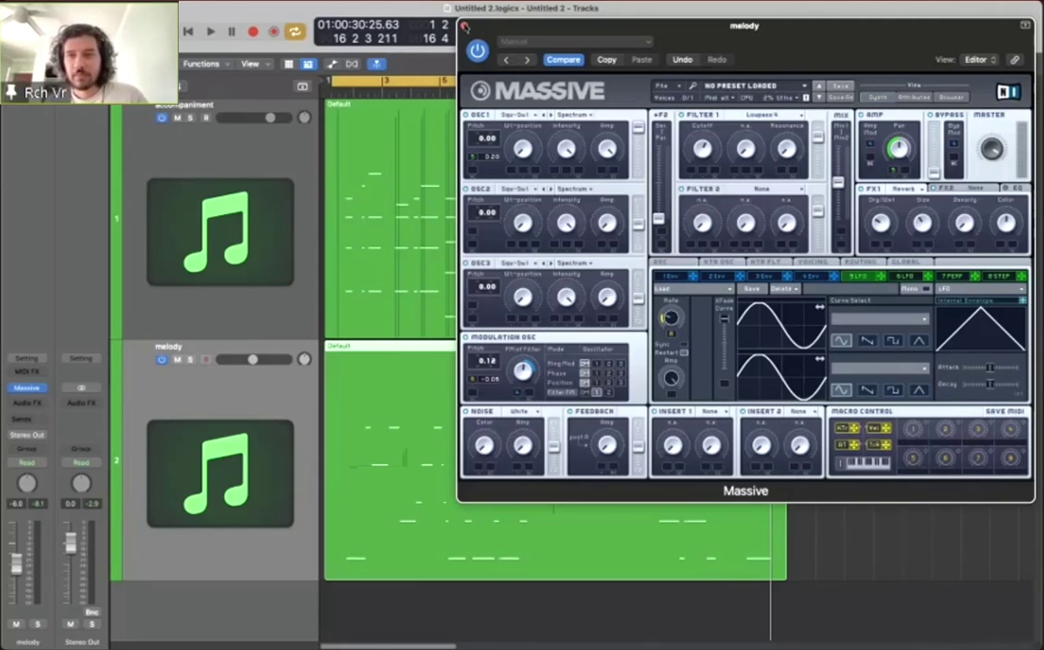
click(464, 27)
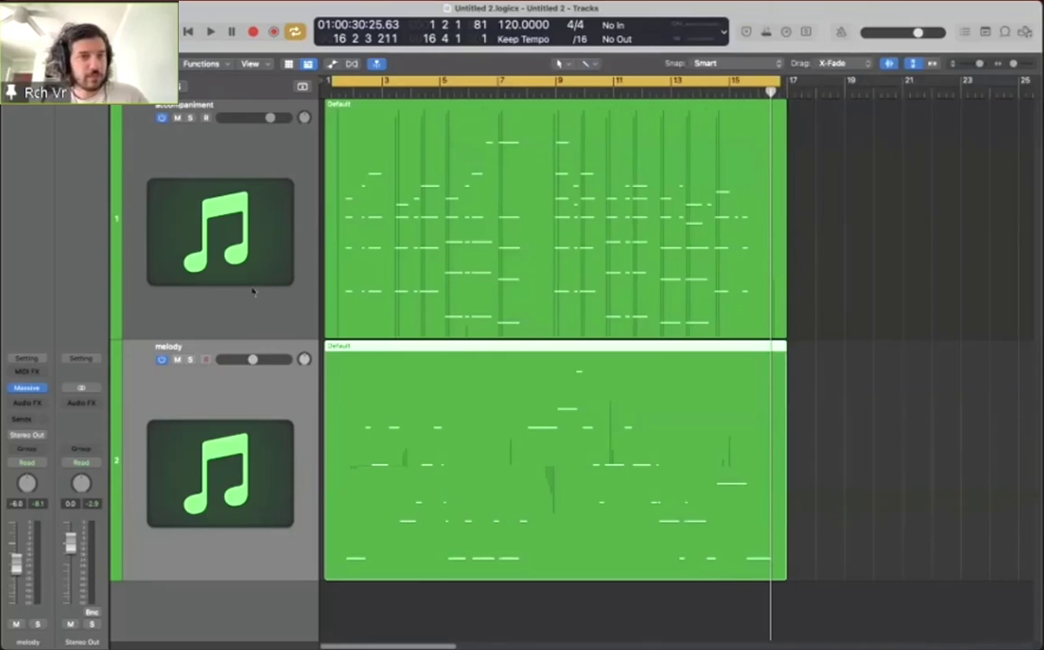
Step: Return the playhead to the start of the song and select the accompaniment track
click(252, 291)
key(Return)
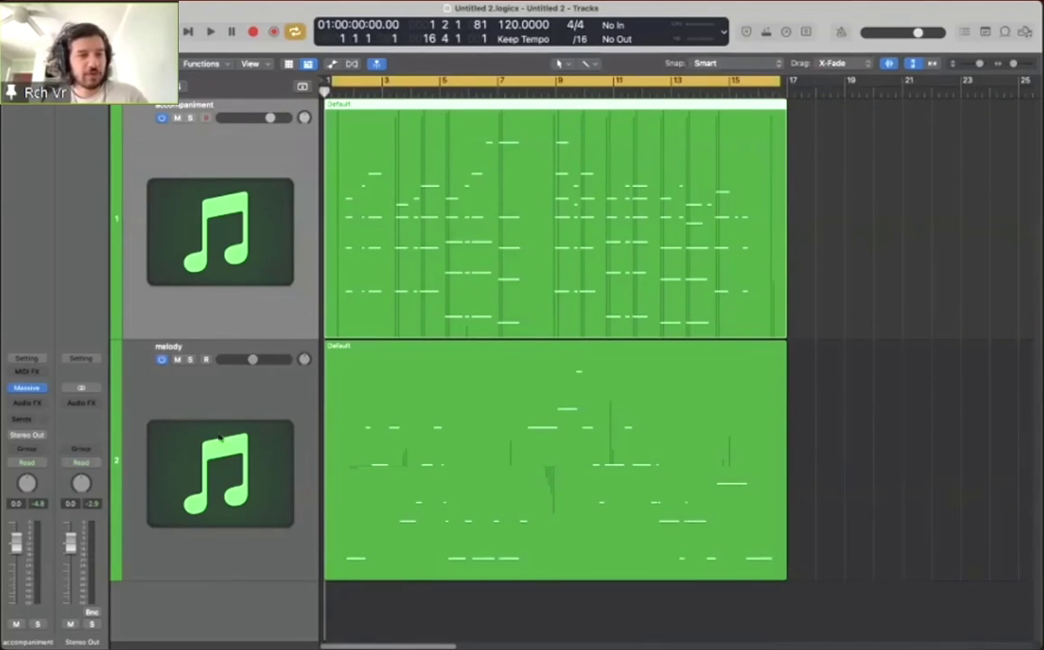
click(214, 416)
click(221, 268)
Step: Insert the u-he Satin tape plug-in on the Stereo Out channel and expand its Service section
click(82, 401)
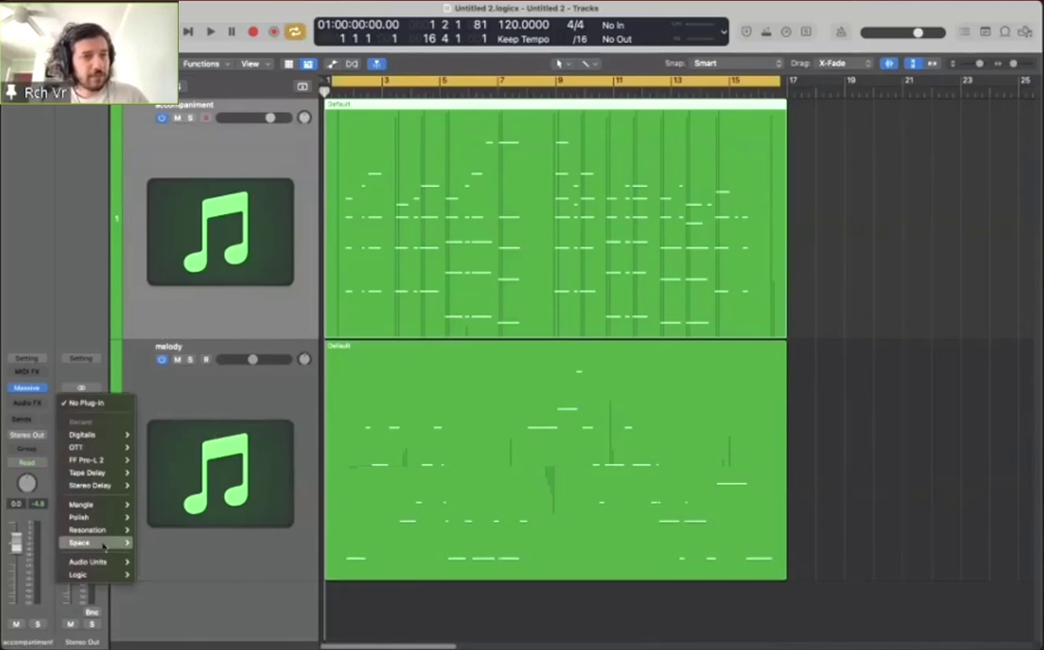
mouse_move(103, 543)
mouse_move(93, 562)
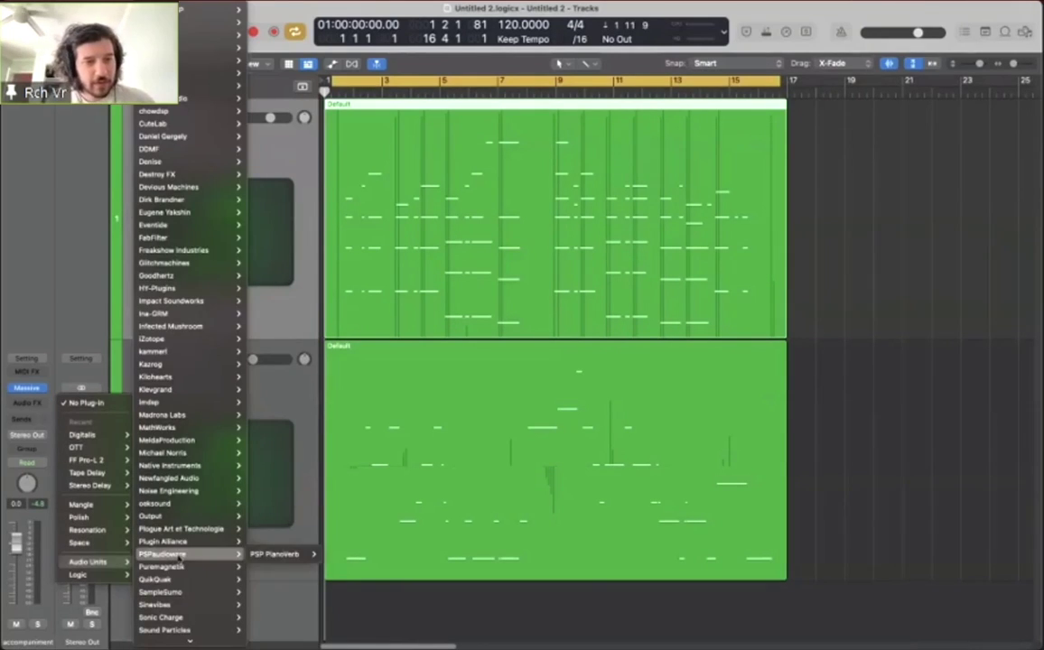
mouse_move(154, 574)
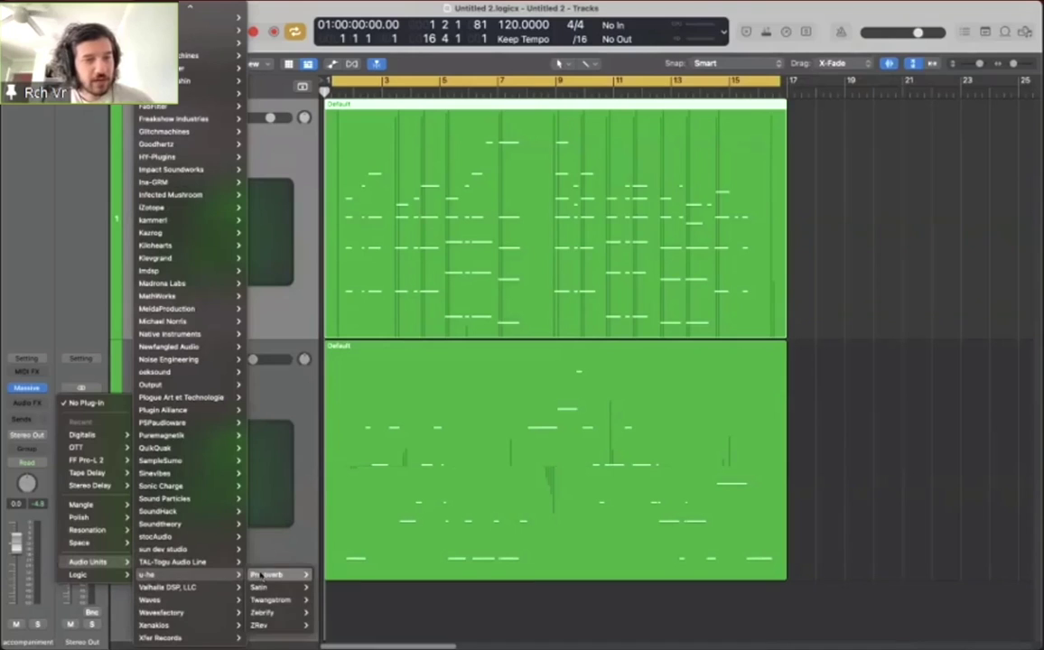
mouse_move(264, 587)
click(330, 589)
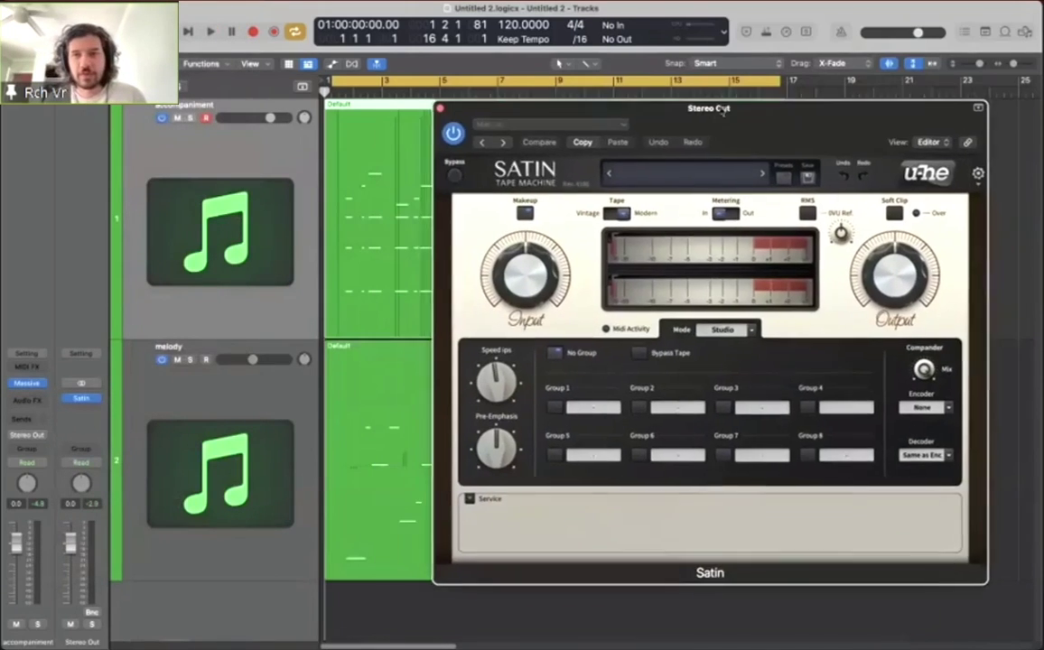
drag(723, 109, 738, 118)
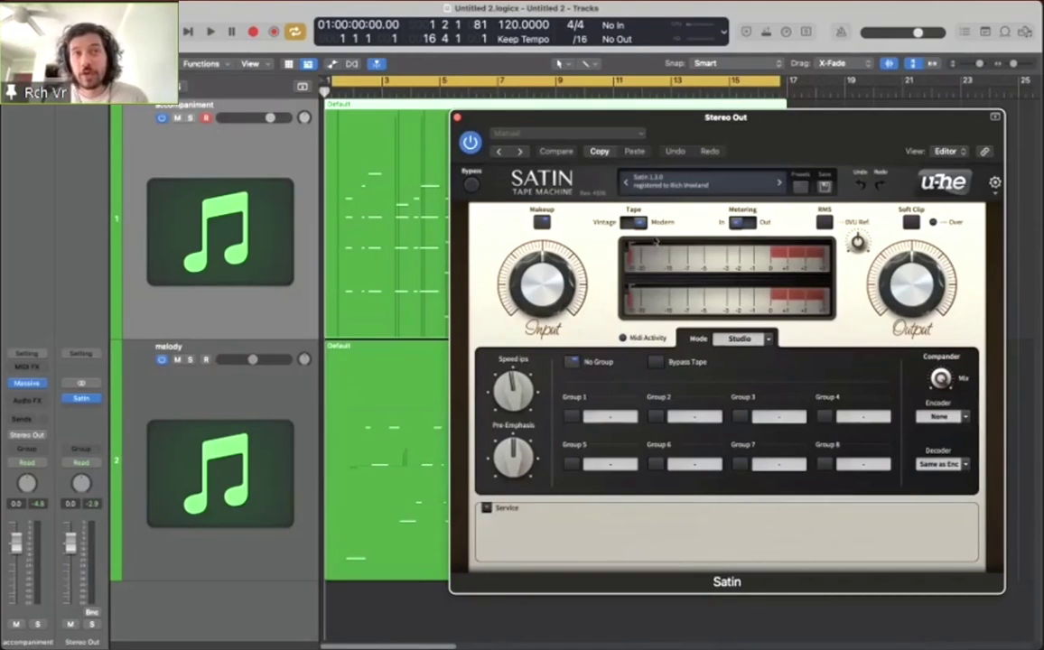
click(487, 508)
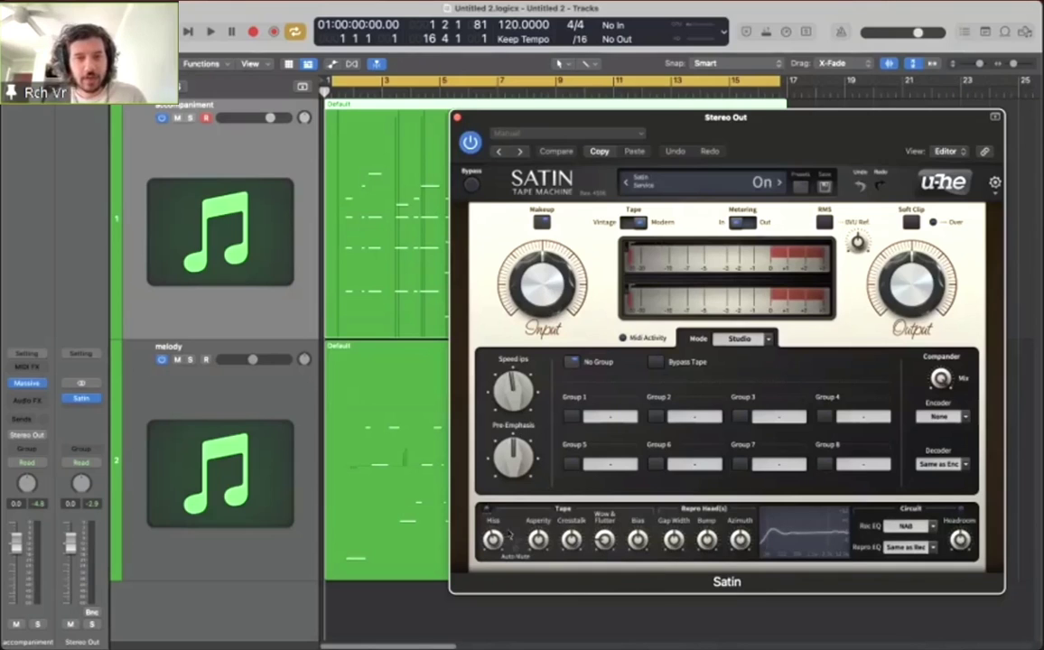
Step: Play the song with Satin's input gain at 20 dB, enable hiss Auto Mute, and reset the input gain to 0 dB
drag(545, 302, 544, 271)
key(space)
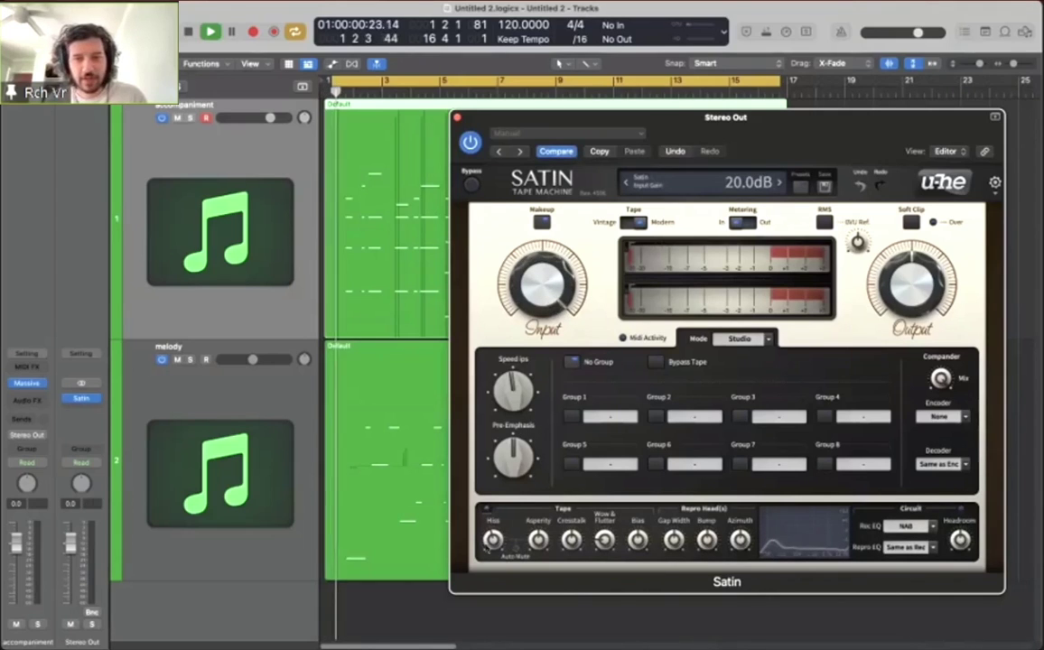
mouse_move(539, 545)
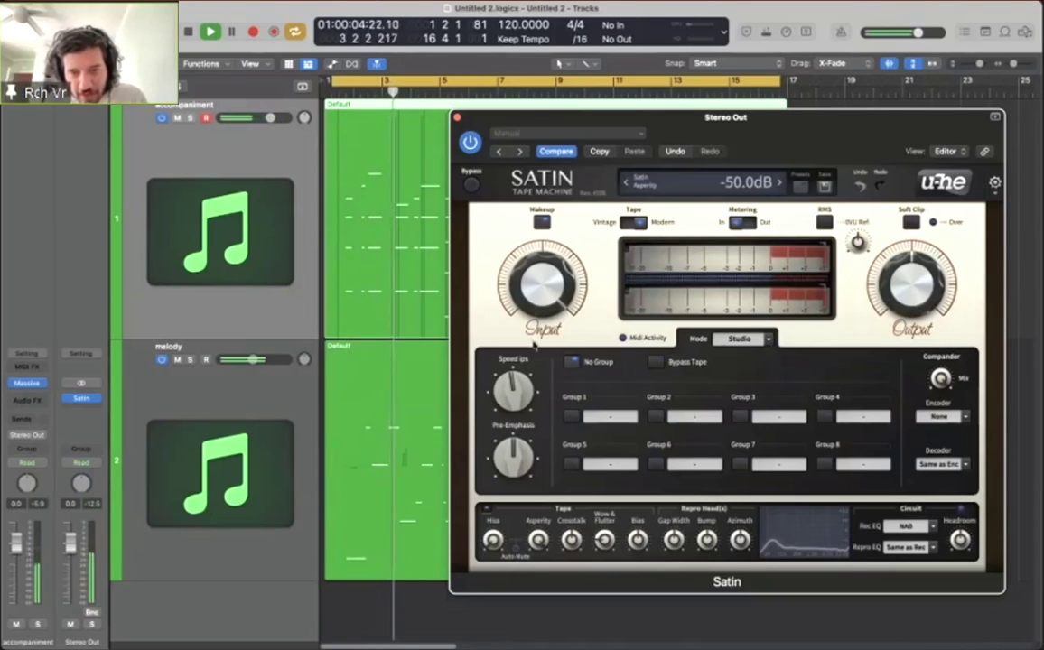
double_click(539, 541)
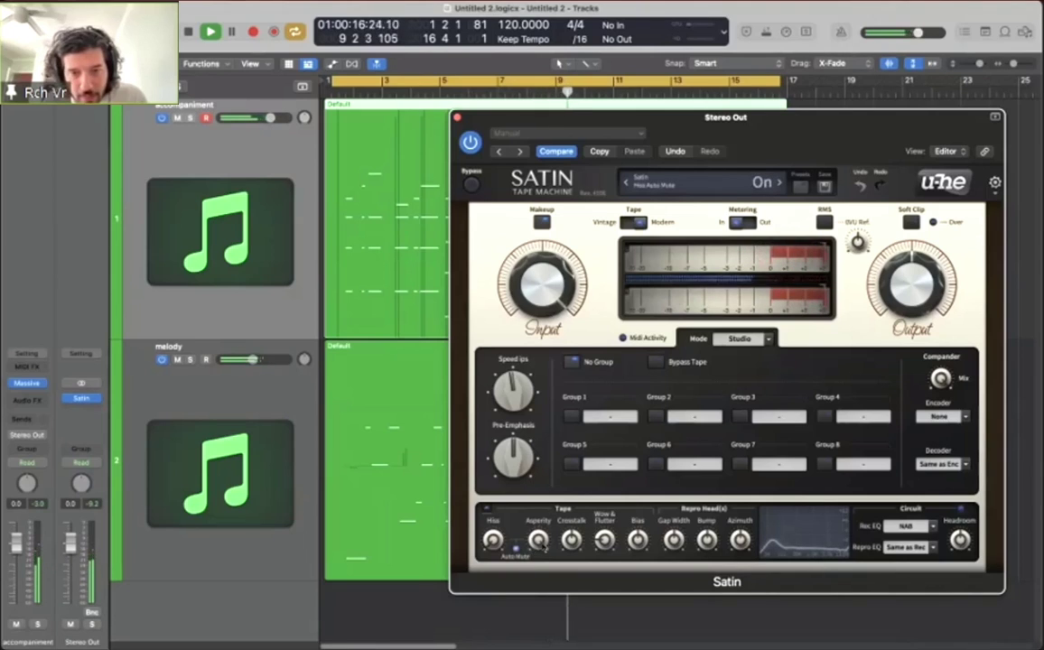
double_click(535, 312)
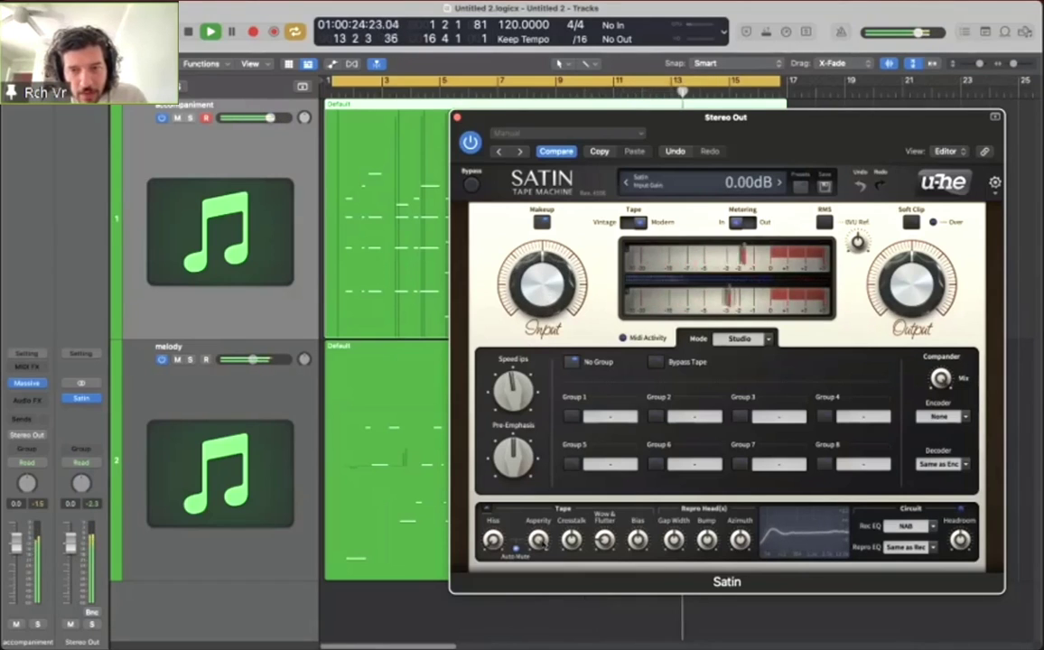
key(space)
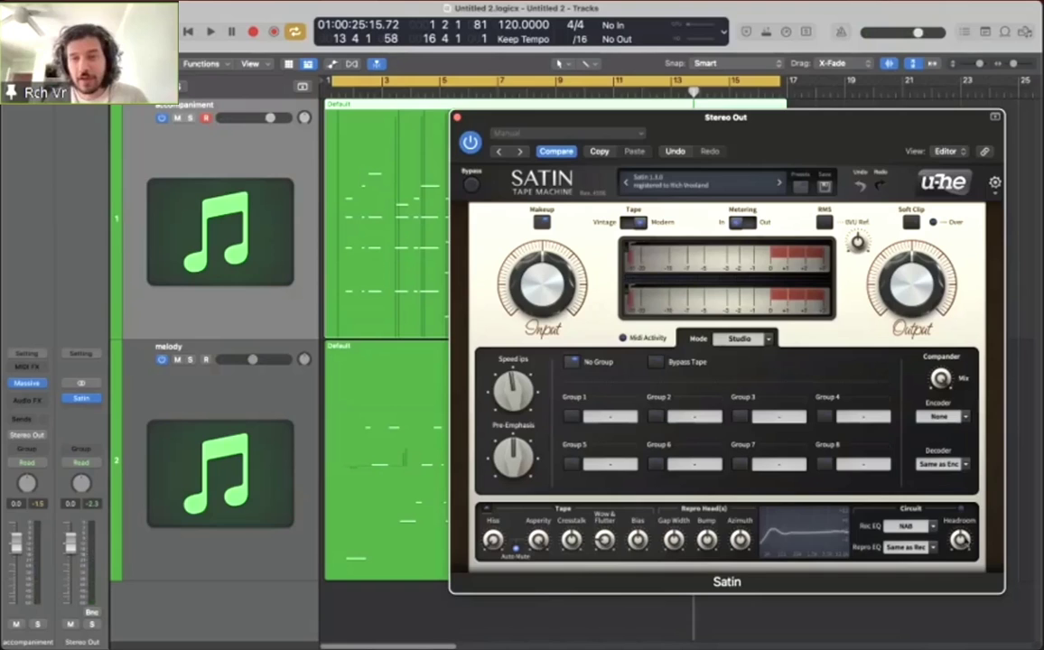
Step: Set Satin's Wow & Flutter to 28% and briefly audition the effect from the start of the song
drag(860, 151, 874, 125)
key(space)
mouse_move(585, 515)
mouse_down()
mouse_move(586, 476)
mouse_move(589, 526)
mouse_up()
key(space)
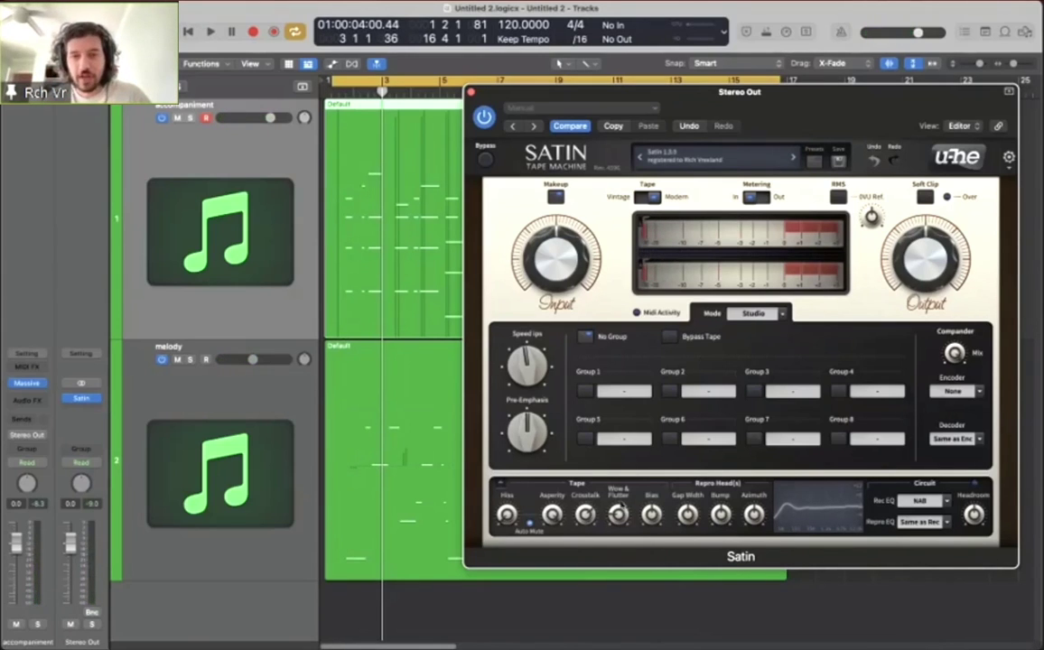
key(space)
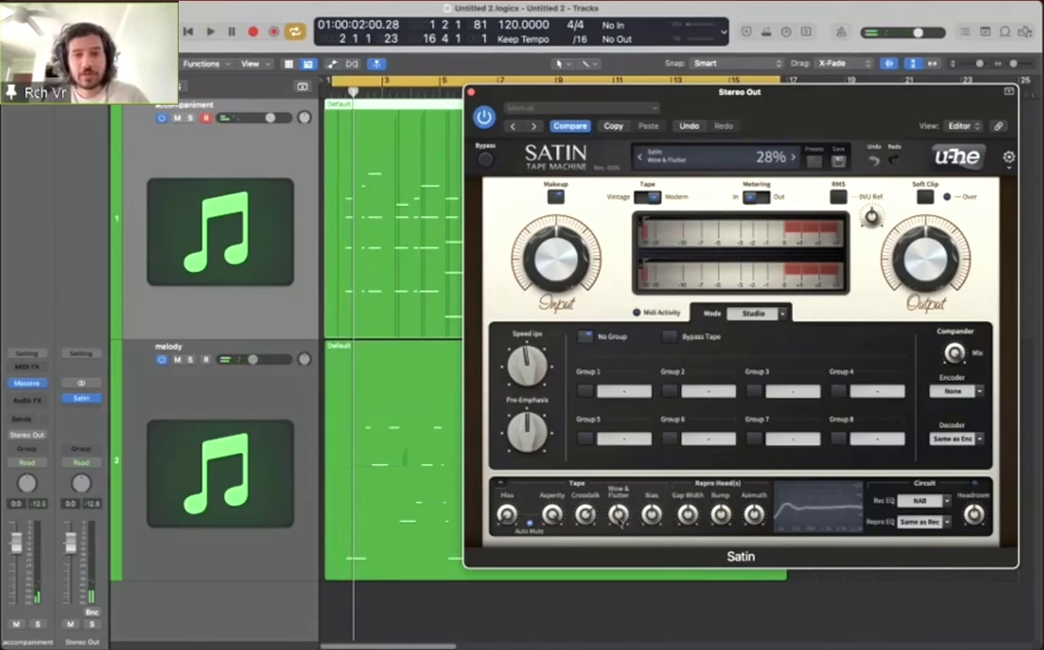
Step: During playback, set Satin's input gain to 5 dB and output gain to 0.35 dB, close the plug-in, and stop playback
key(space)
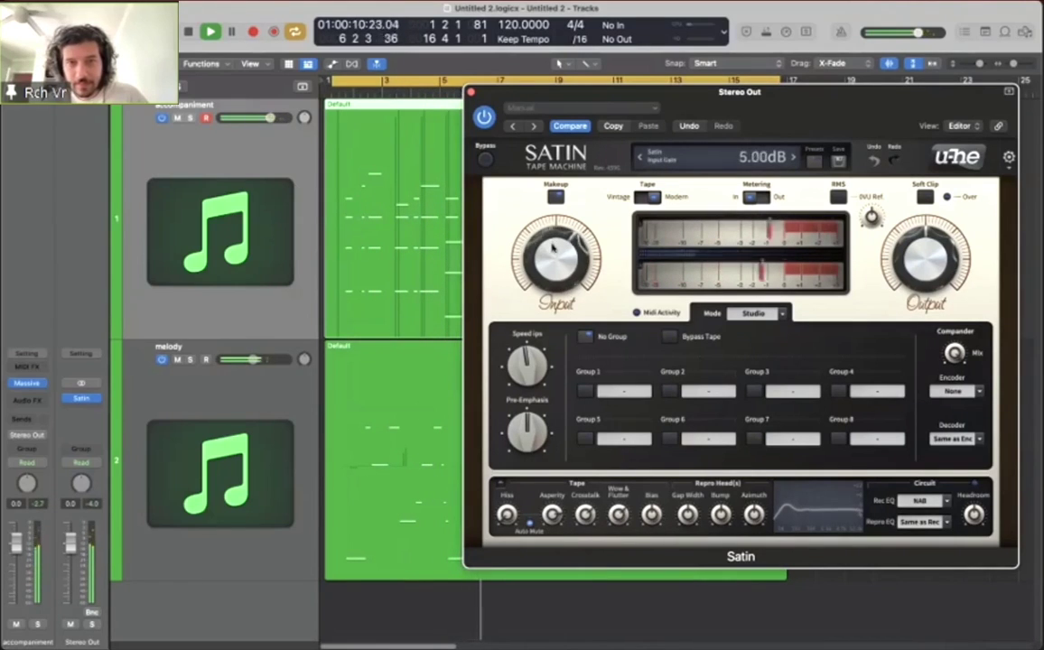
drag(927, 253, 928, 262)
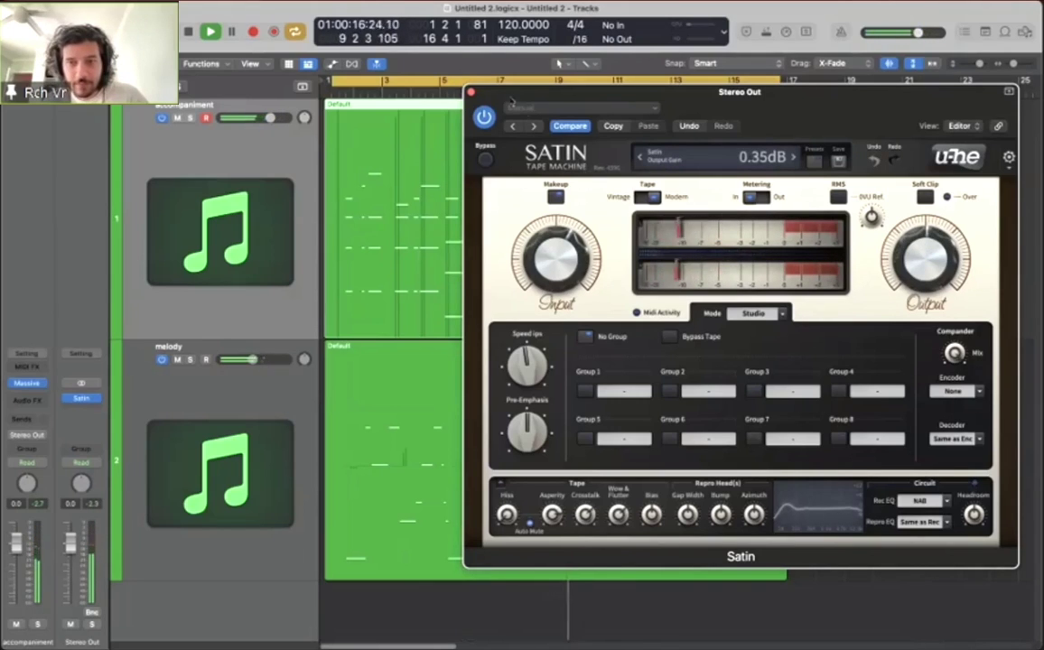
key(super+w)
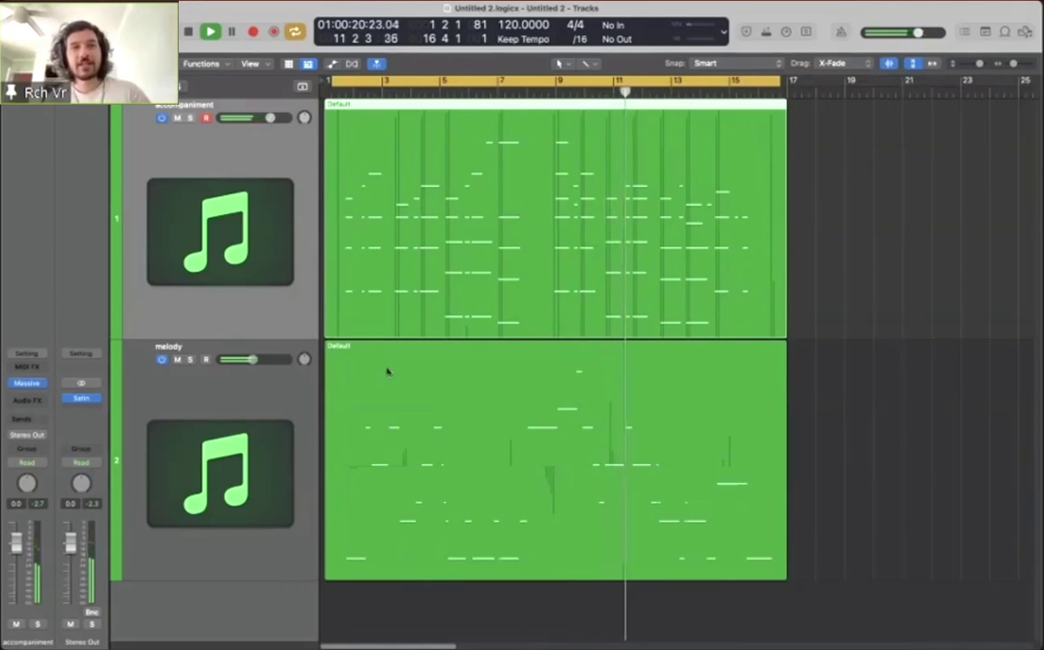
key(space)
Step: Select the melody track
key(Down)
key(Up)
key(Down)
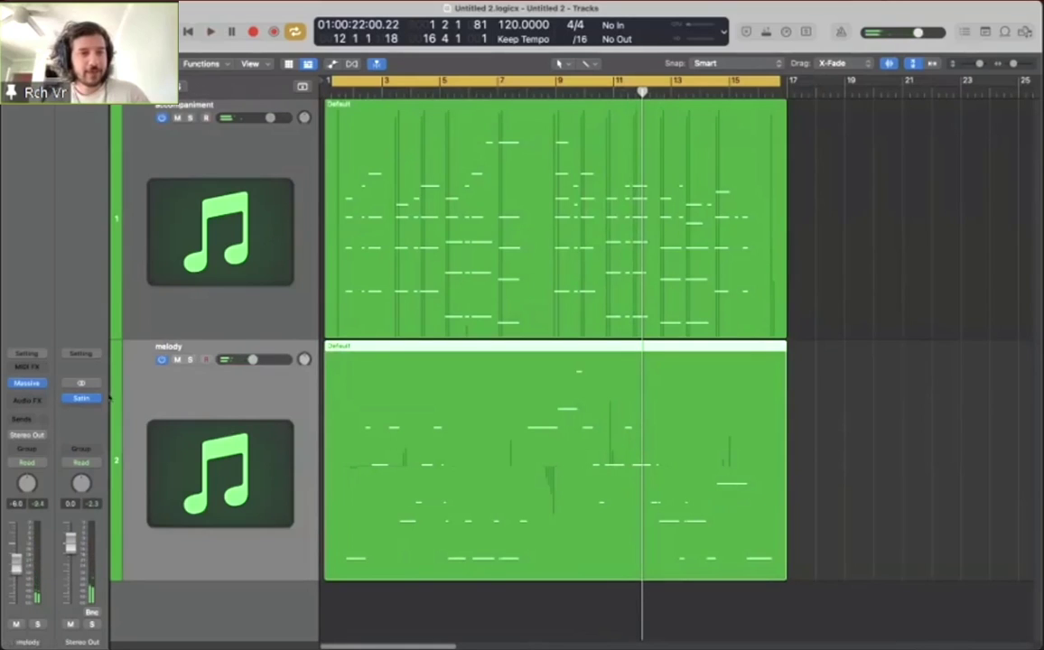
click(201, 305)
click(210, 384)
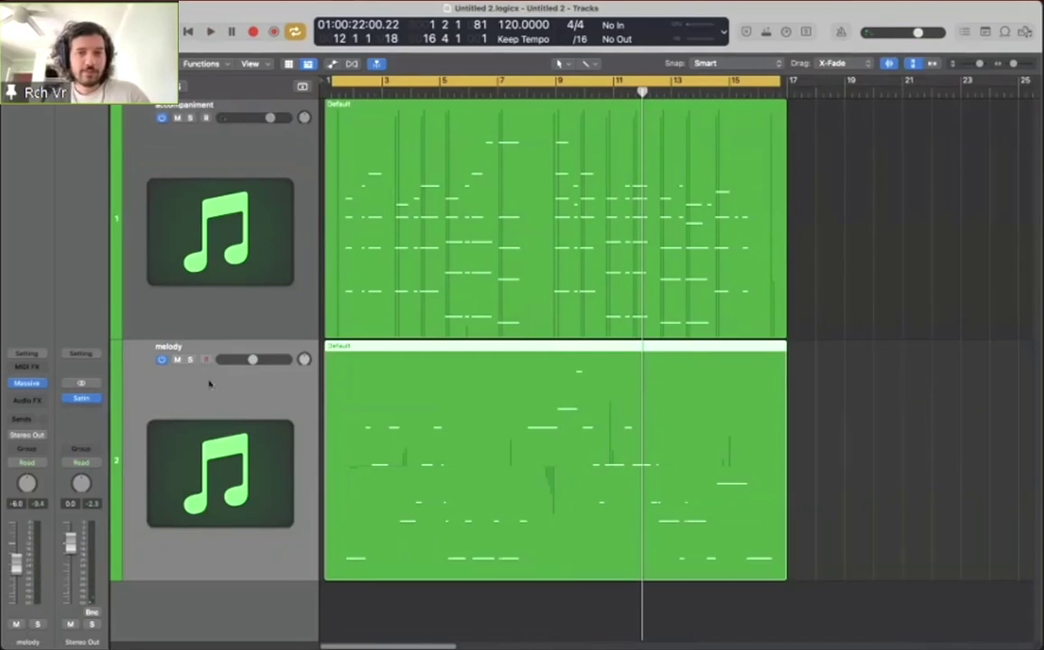
click(42, 401)
mouse_move(52, 567)
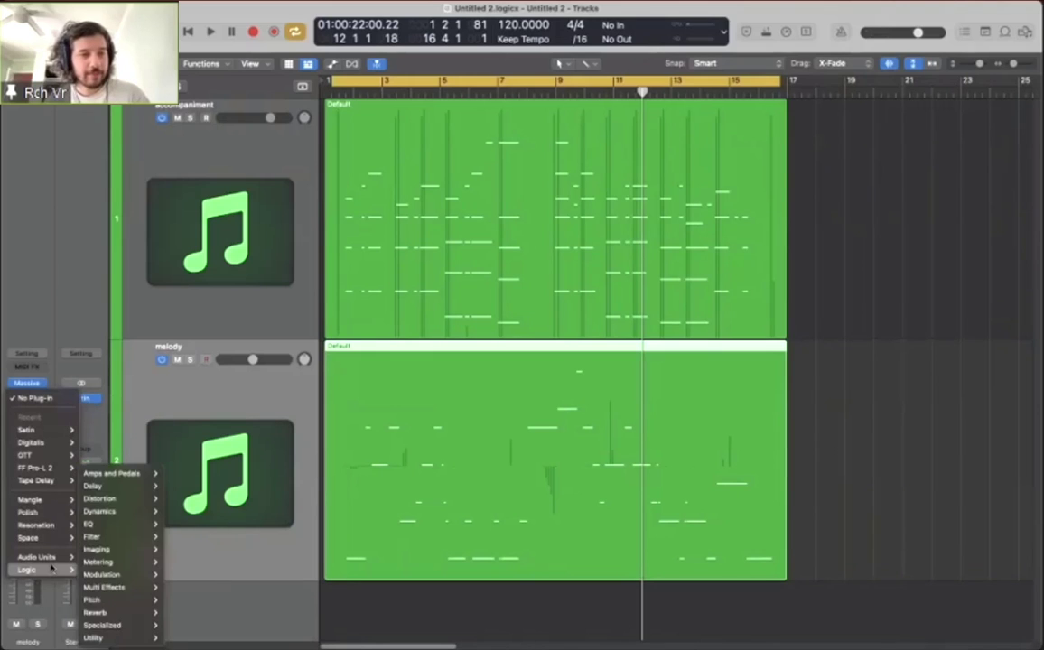
scroll(135, 552, down, 5)
mouse_move(150, 553)
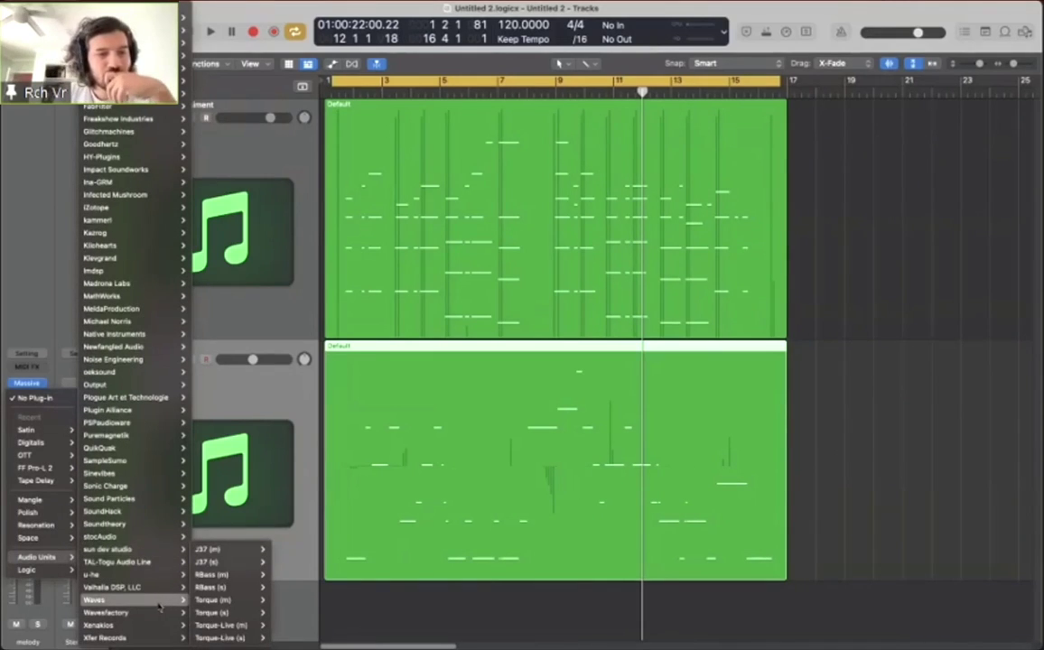
mouse_move(140, 526)
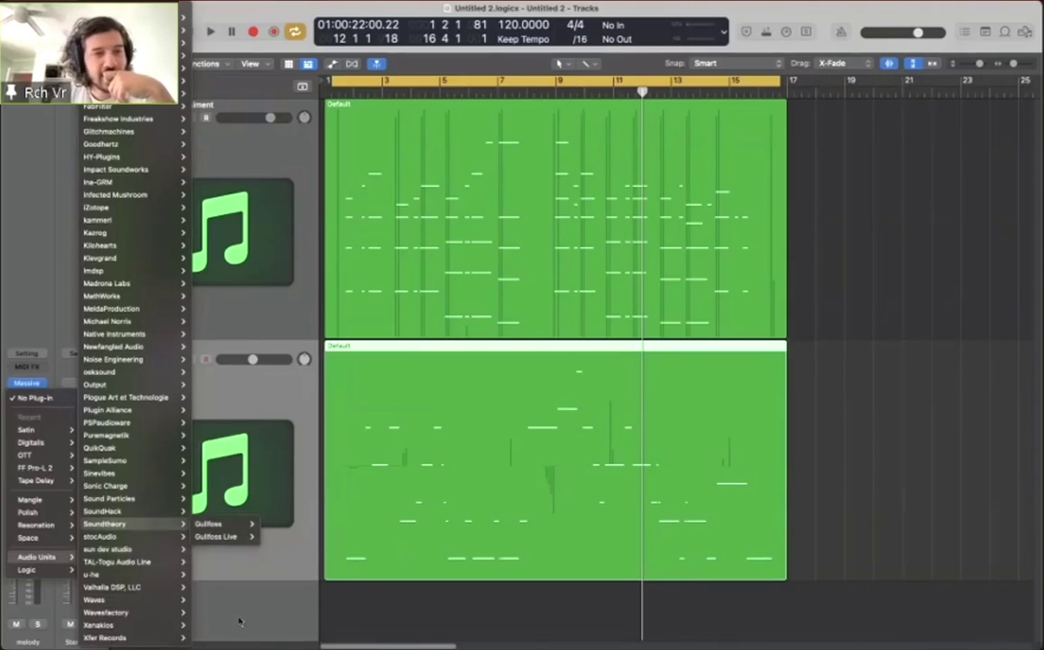
click(239, 621)
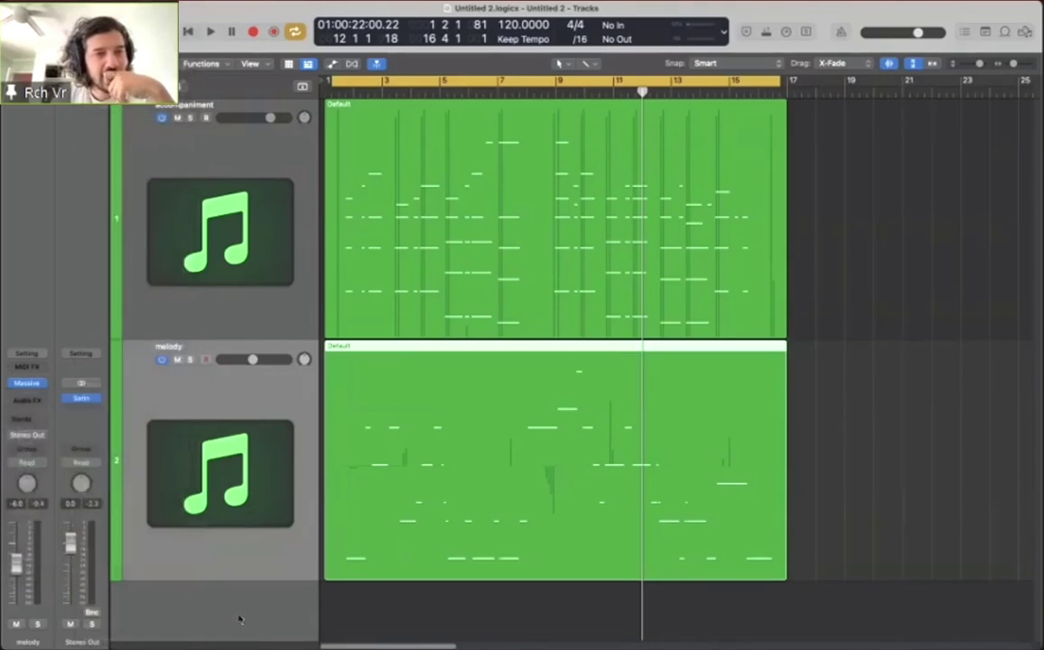
Step: Insert the Ina-GRM GRM Reson plug-in in stereo on the melody track and move its window clear of the track headers
click(40, 401)
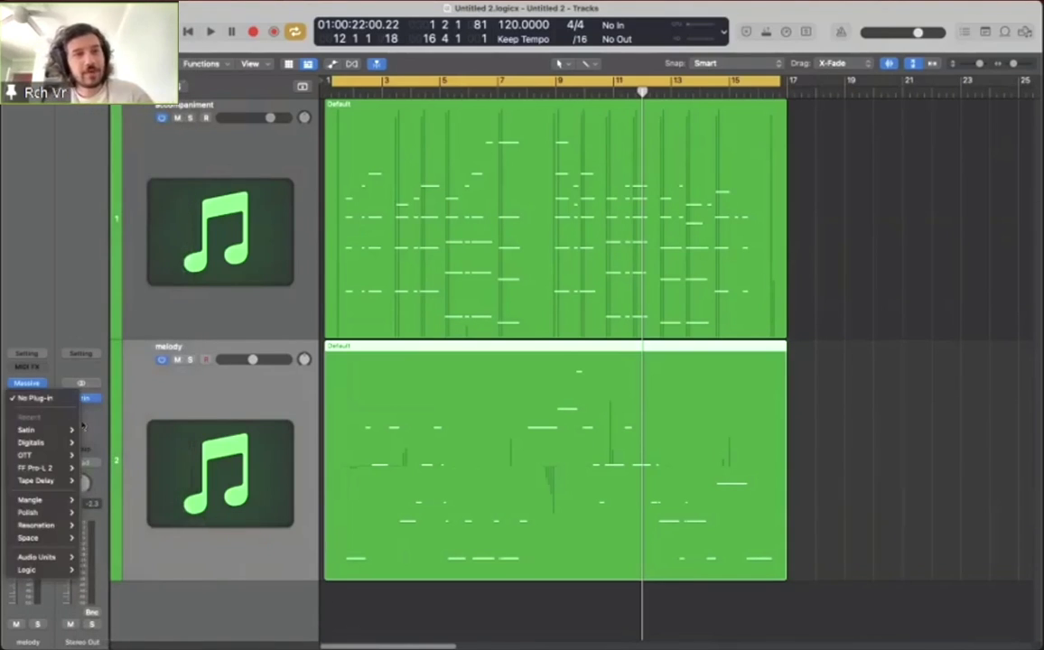
mouse_move(49, 524)
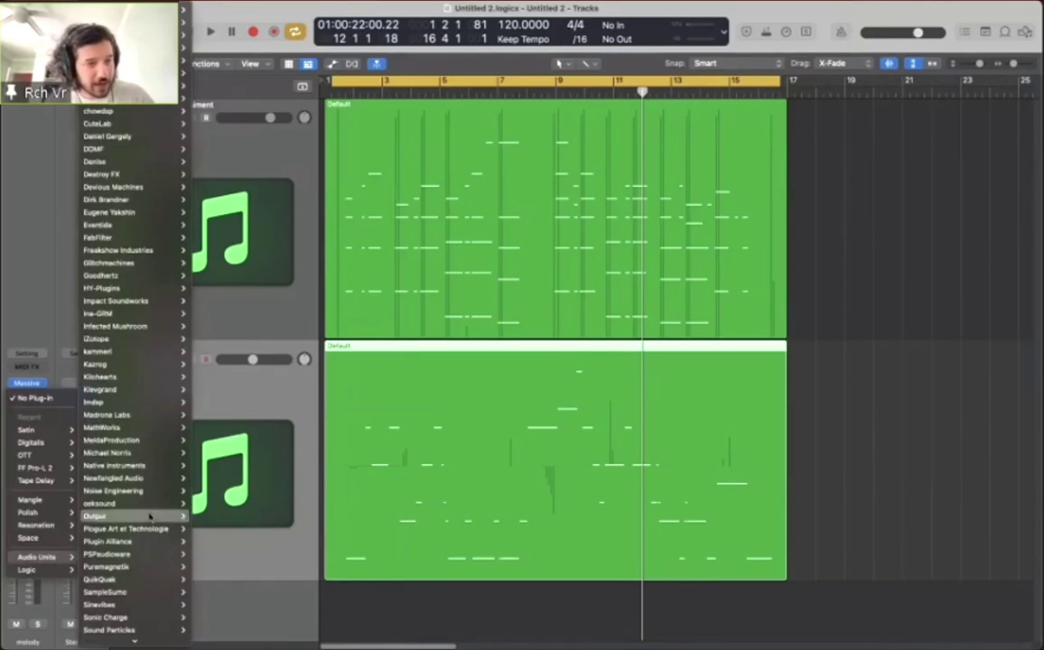
mouse_move(130, 314)
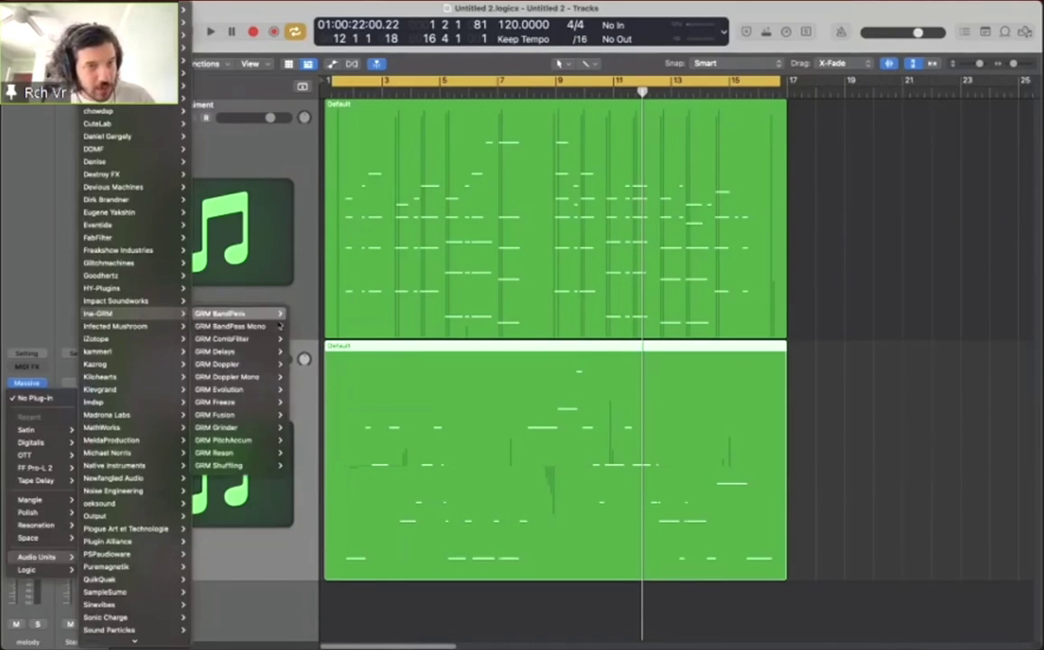
mouse_move(253, 453)
click(304, 453)
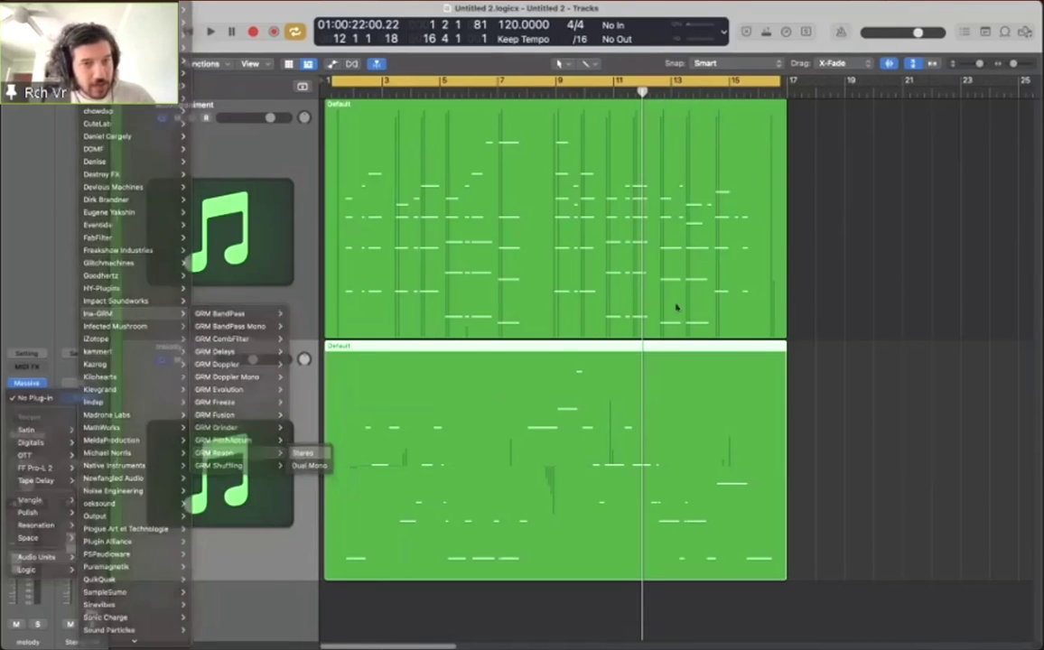
drag(550, 149, 810, 117)
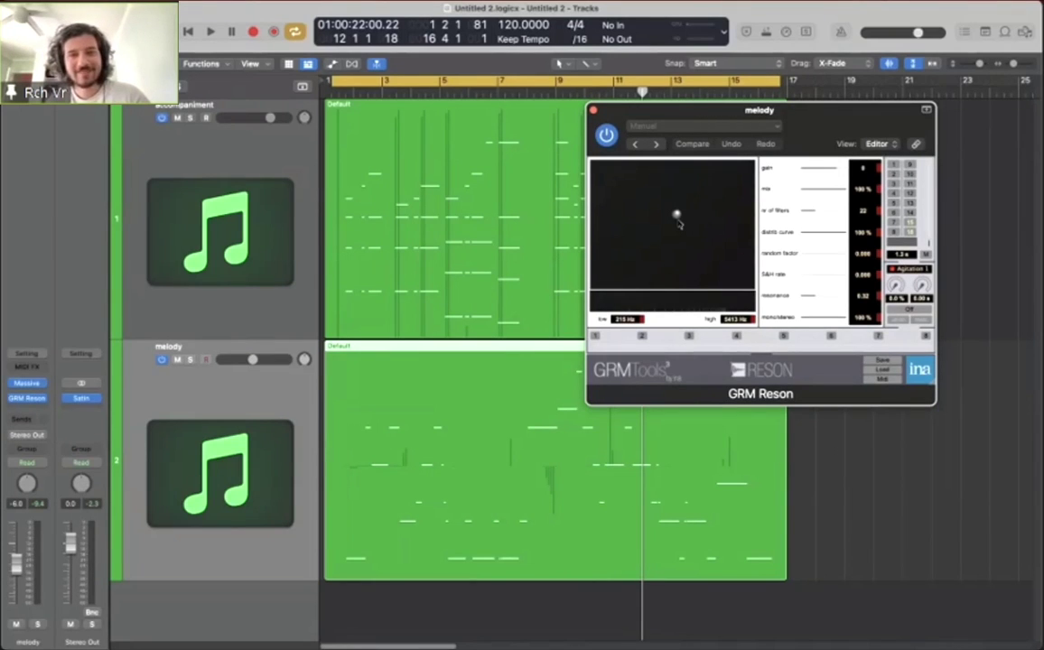
drag(799, 133, 844, 149)
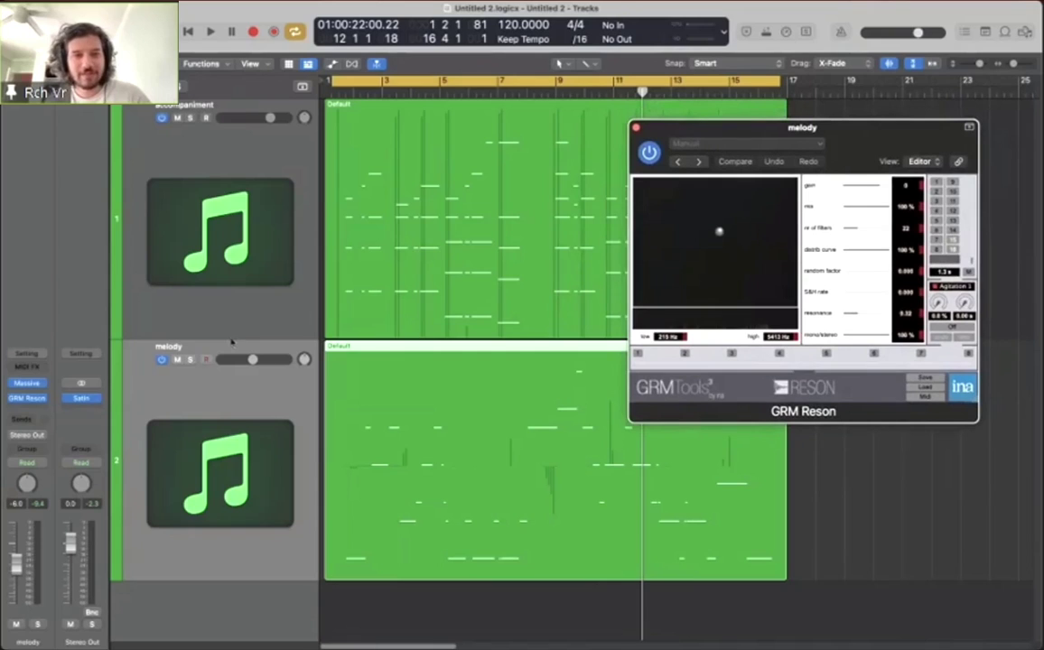
Step: During playback, set GRM Reson to 30 filters, 0.007 random factor, 0.20 resonance and 58% mix, with an upper frequency of about 11.7 kHz
key(space)
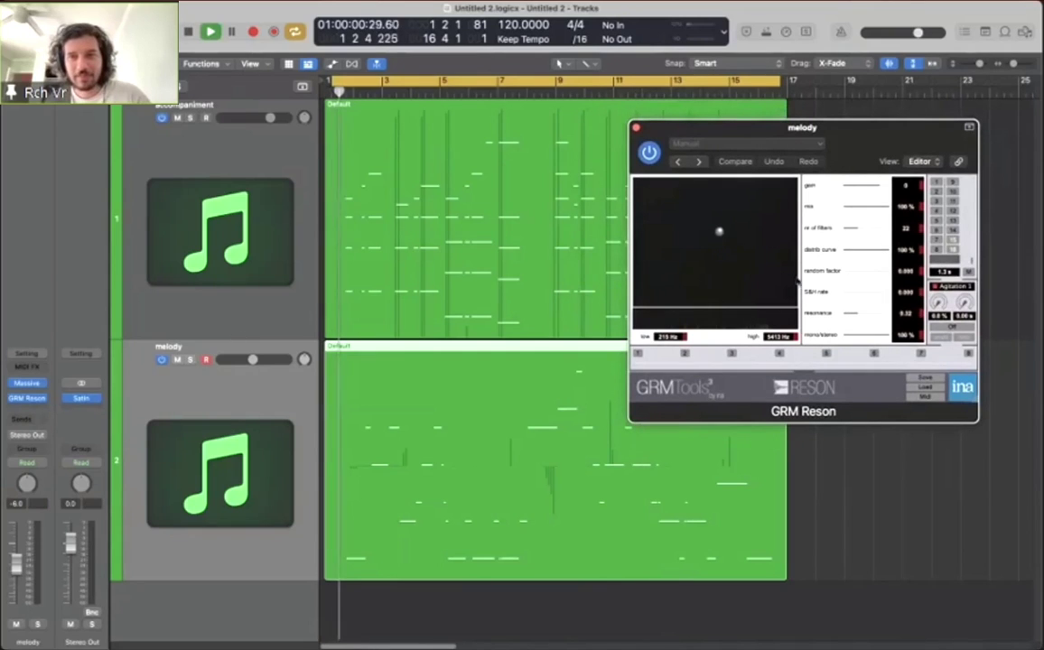
drag(718, 231, 703, 258)
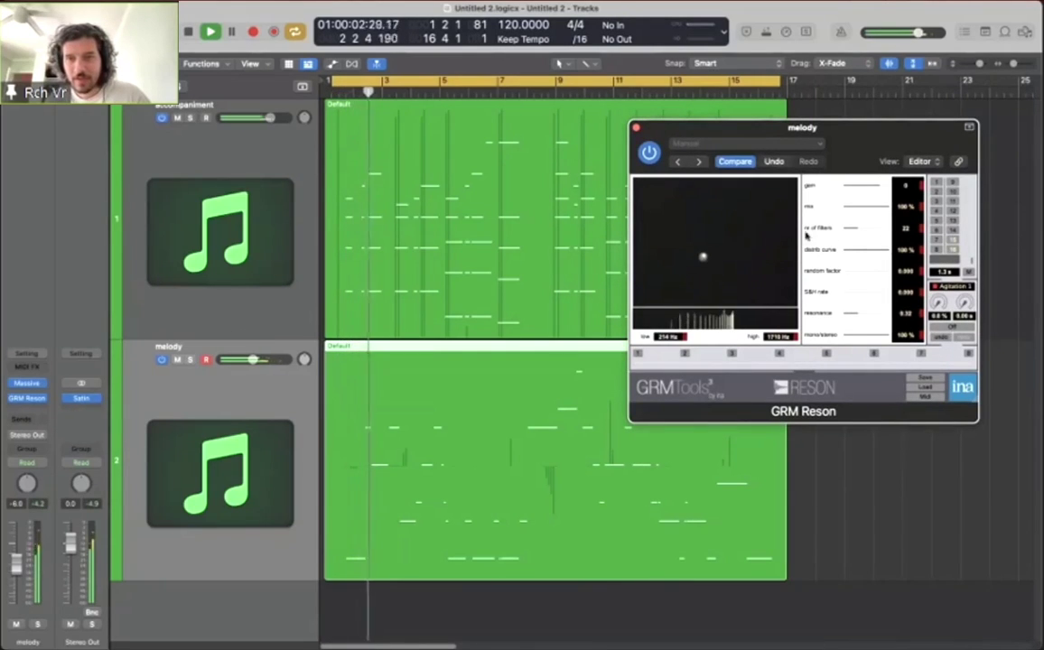
drag(853, 270, 853, 308)
drag(849, 227, 856, 228)
drag(704, 257, 728, 213)
drag(881, 206, 870, 211)
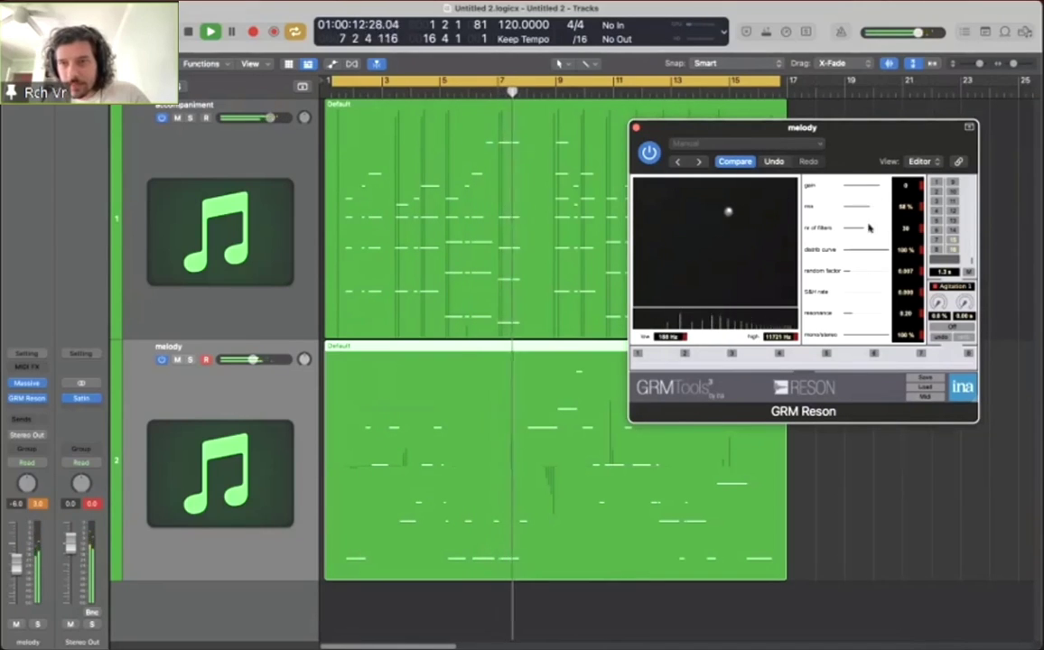
Step: Raise GRM Reson's resonance to about 0.78, lower its upper frequency, reduce the mix to about 20%, and stop playback
drag(852, 314, 872, 316)
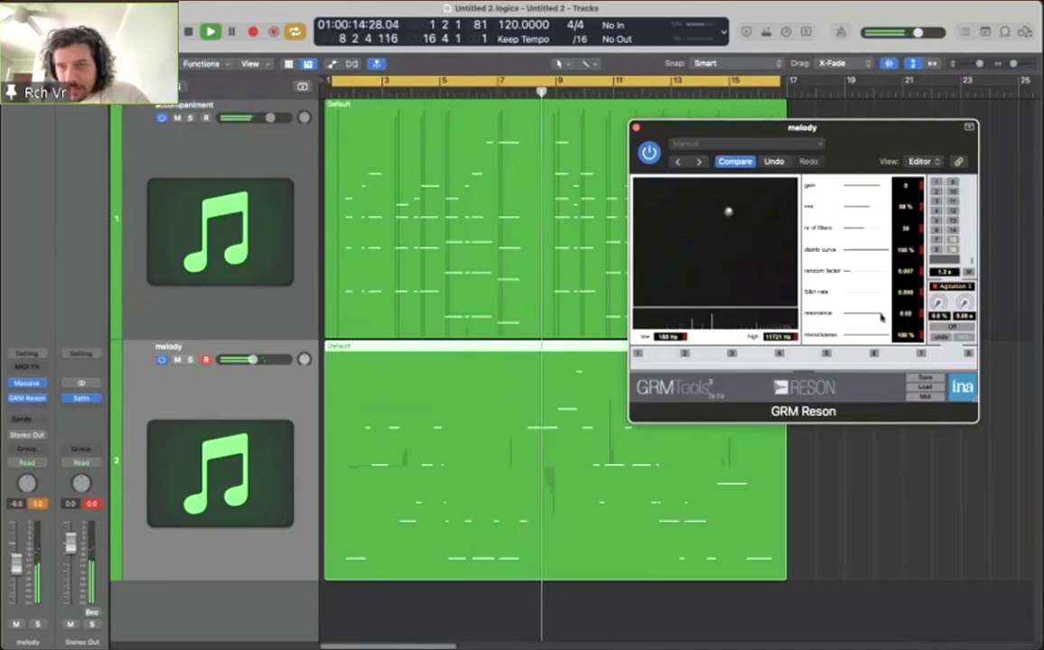
drag(728, 211, 699, 252)
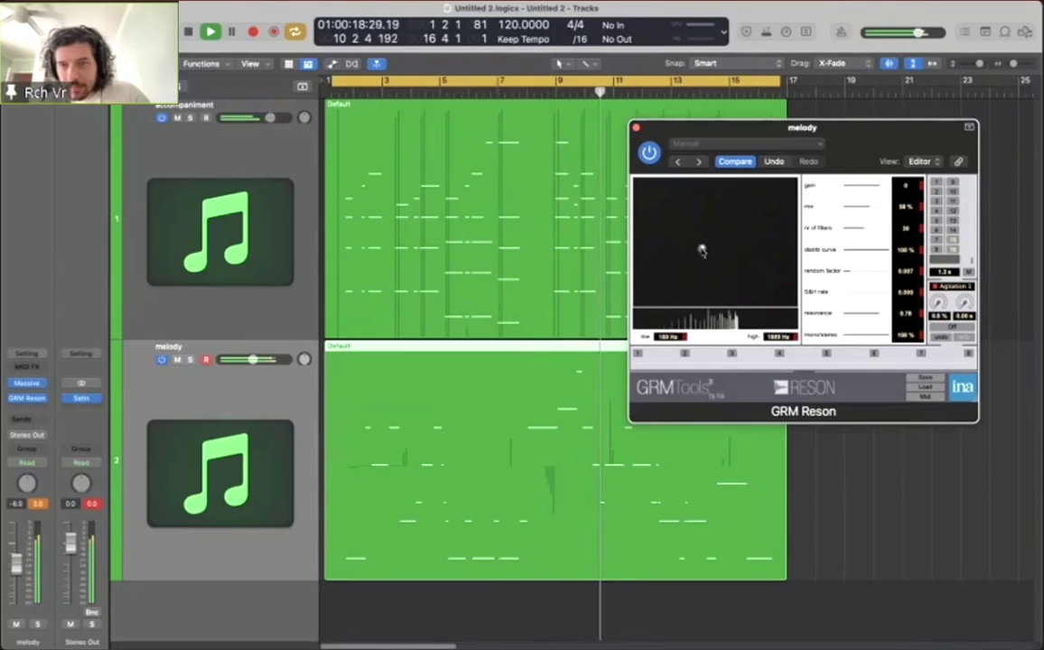
key(f)
drag(878, 204, 852, 208)
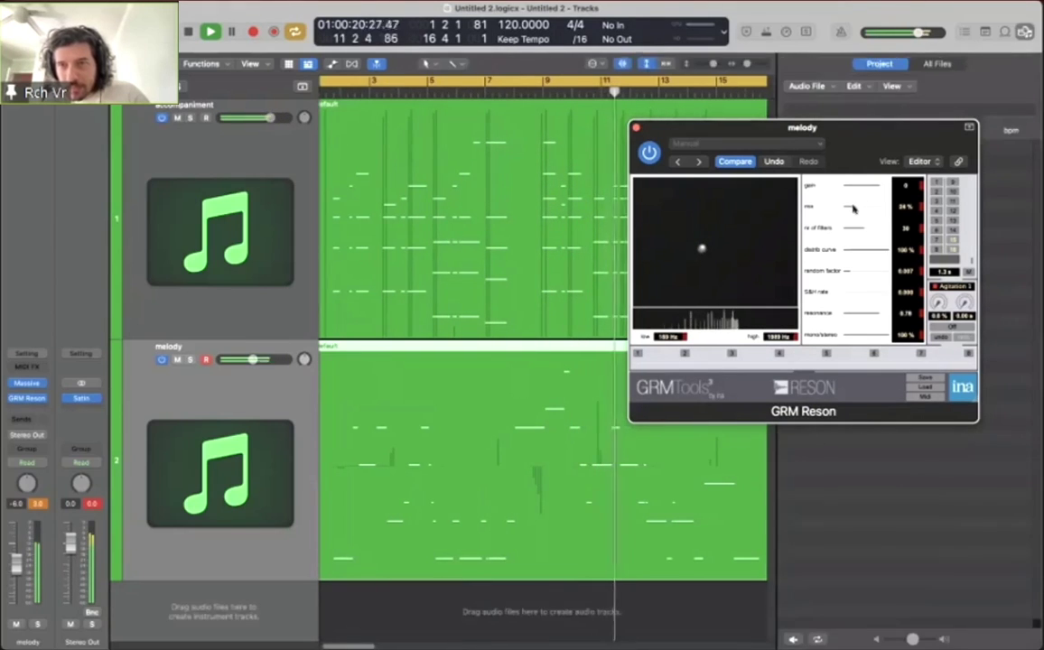
key(f)
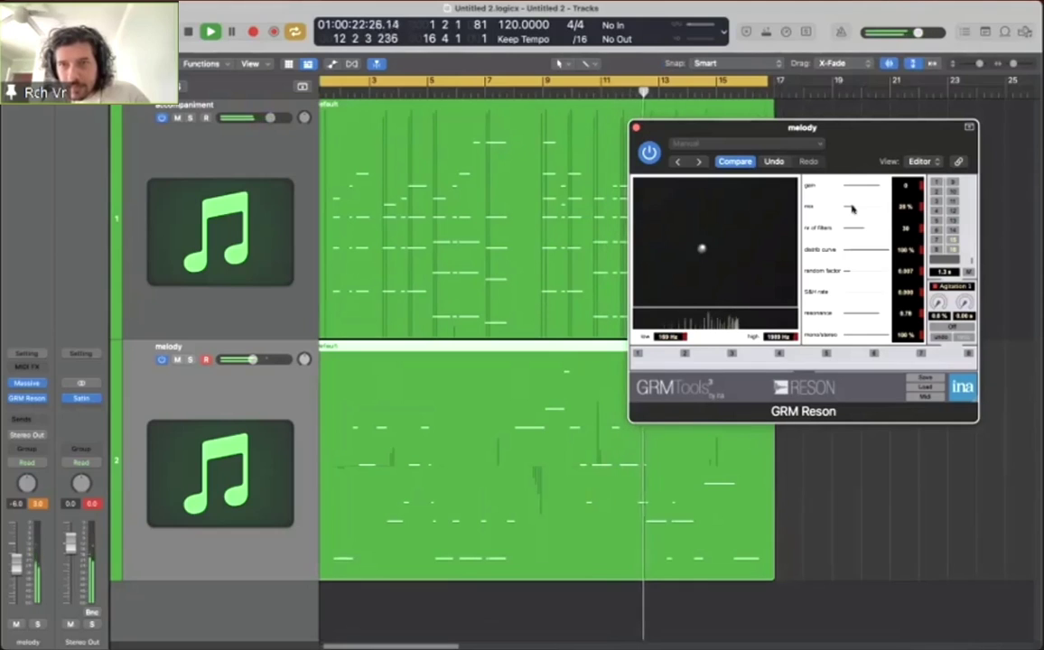
key(space)
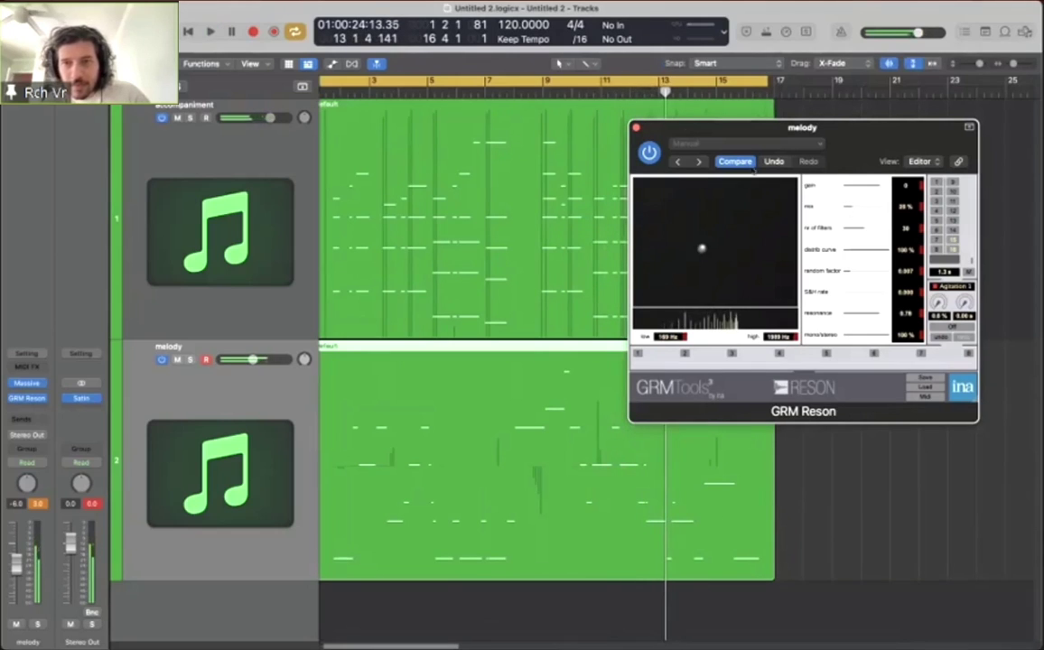
Step: Close GRM Reson and remove it from the melody track
click(637, 130)
click(36, 397)
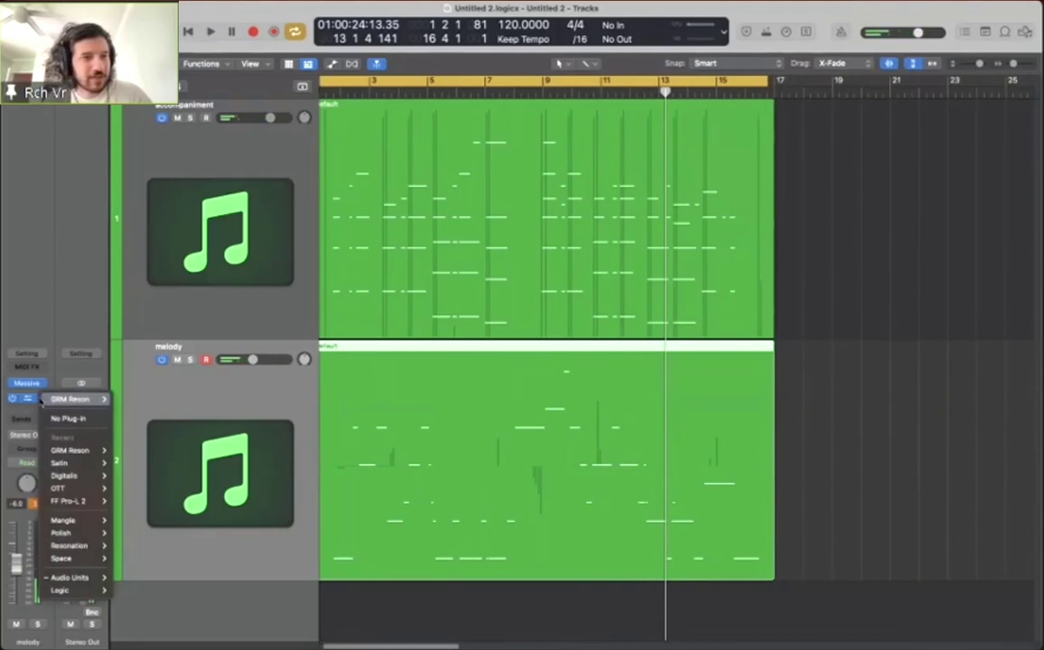
click(60, 524)
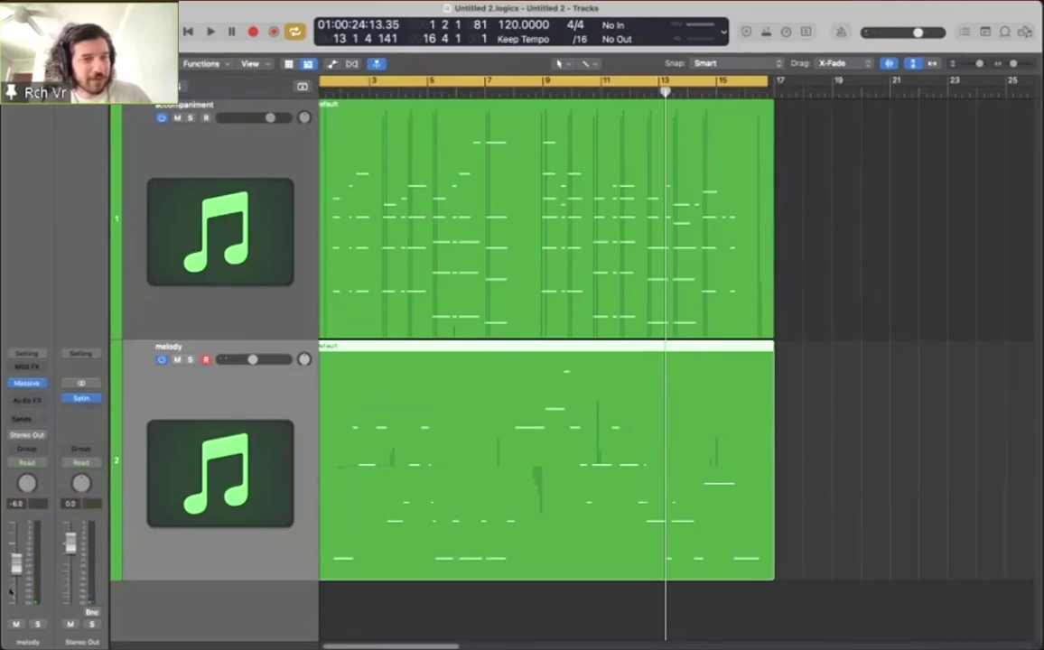
click(42, 401)
mouse_move(36, 556)
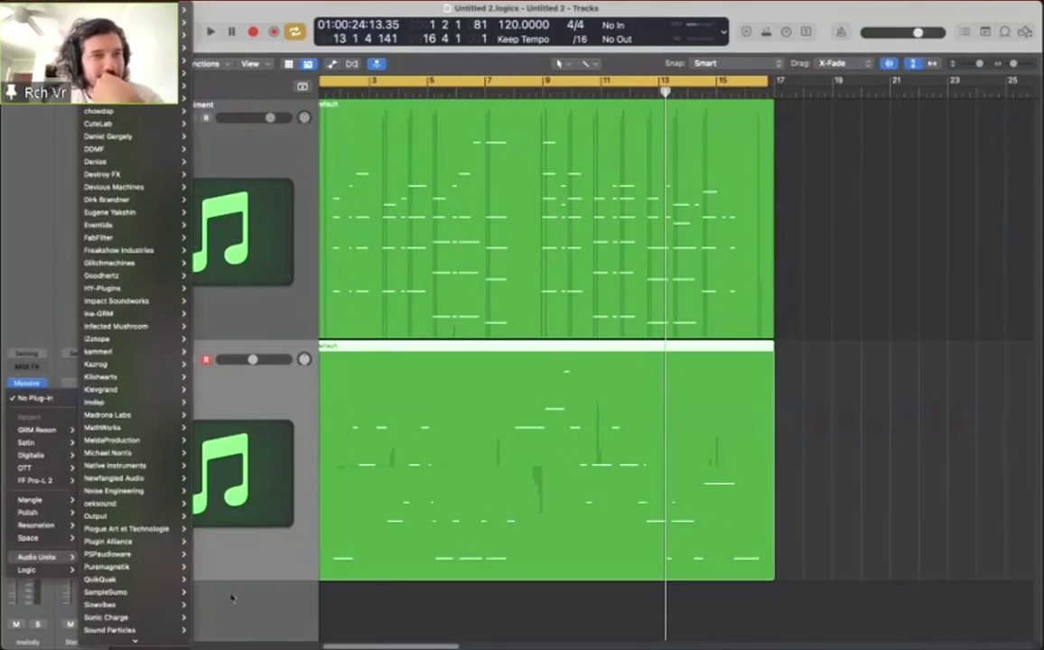
click(232, 599)
Step: Open the melody track's Massive patch and reposition its window so the whole synth is in view
click(27, 383)
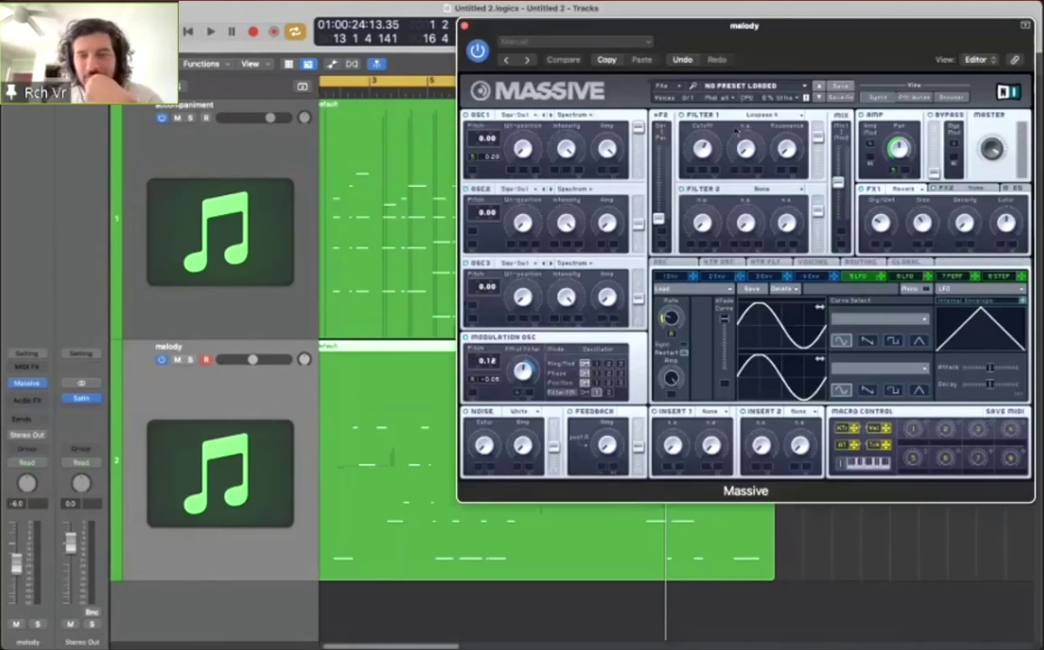
drag(767, 52, 731, 66)
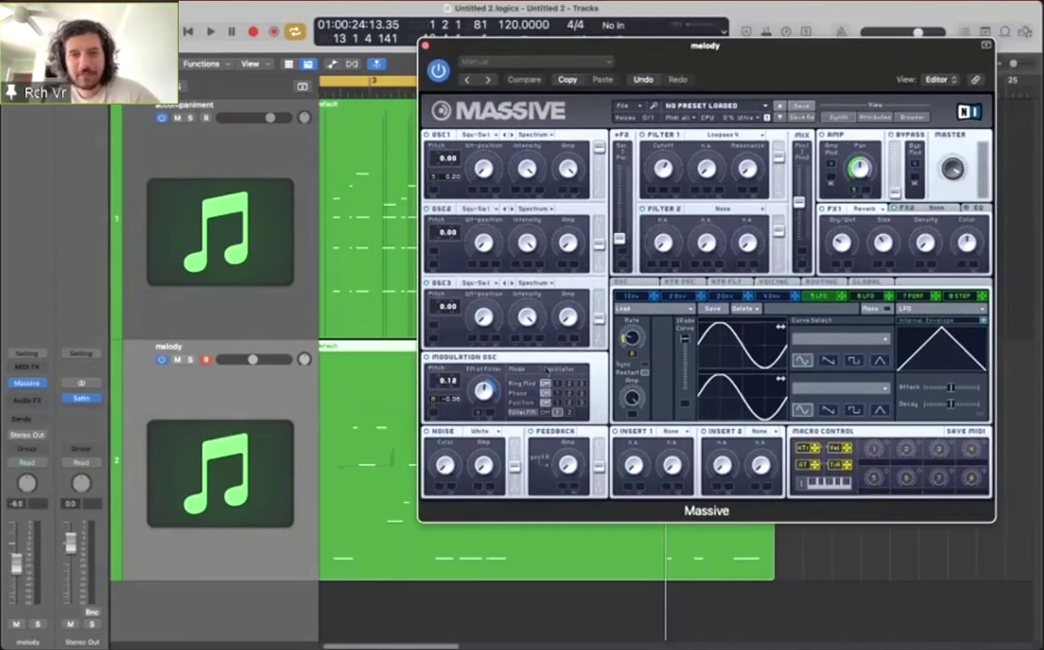
Step: Move the Massive window clear of the melody region and select the melody track
click(806, 551)
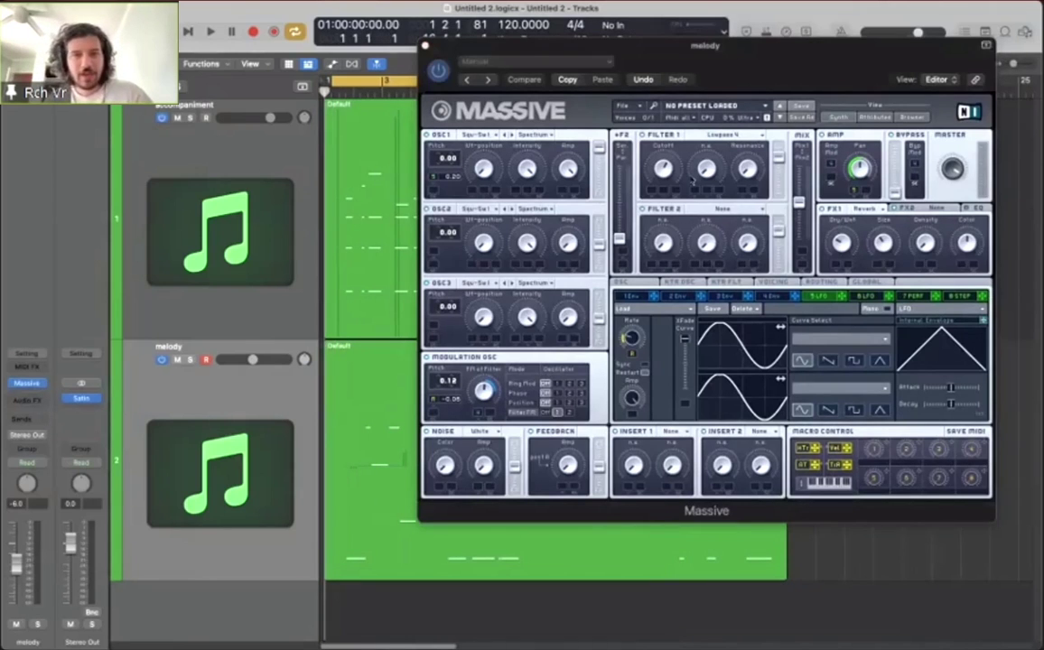
drag(734, 89, 733, 136)
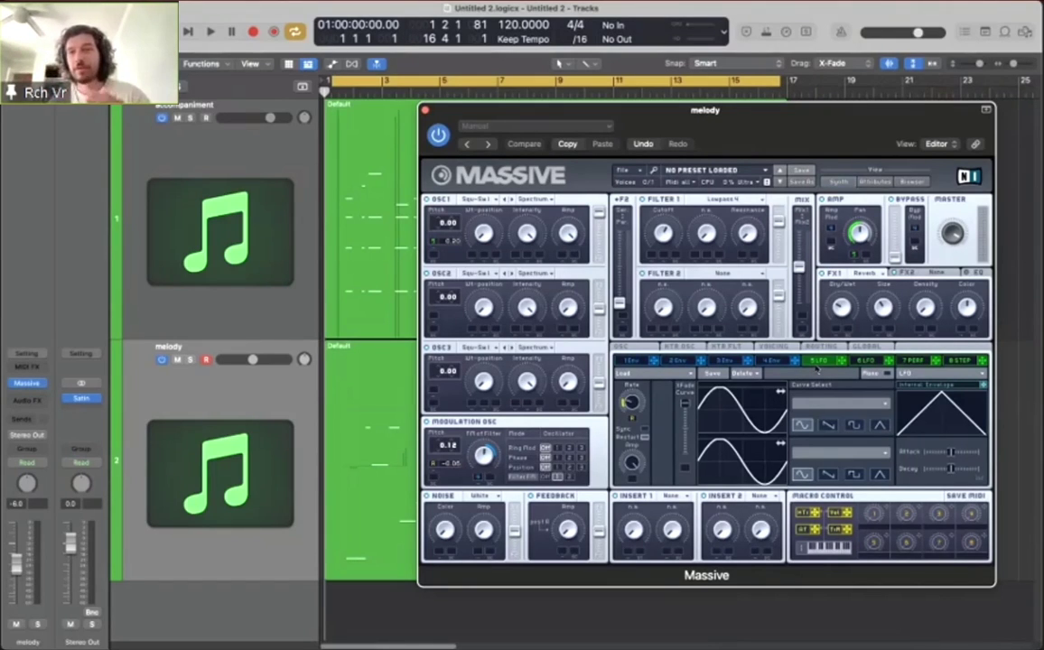
drag(710, 138, 746, 23)
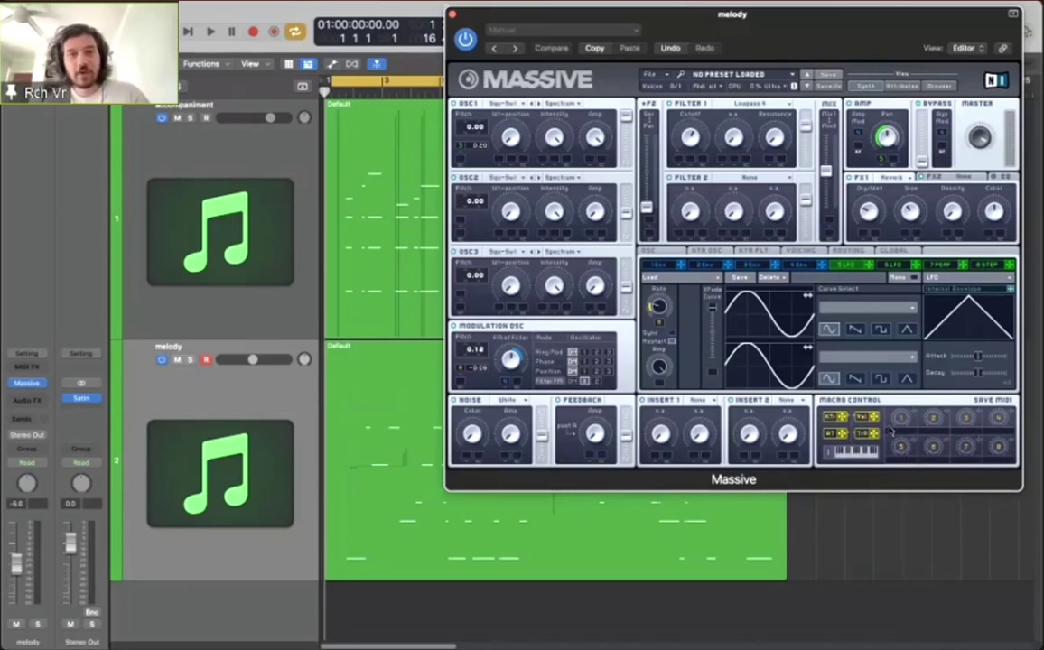
click(214, 410)
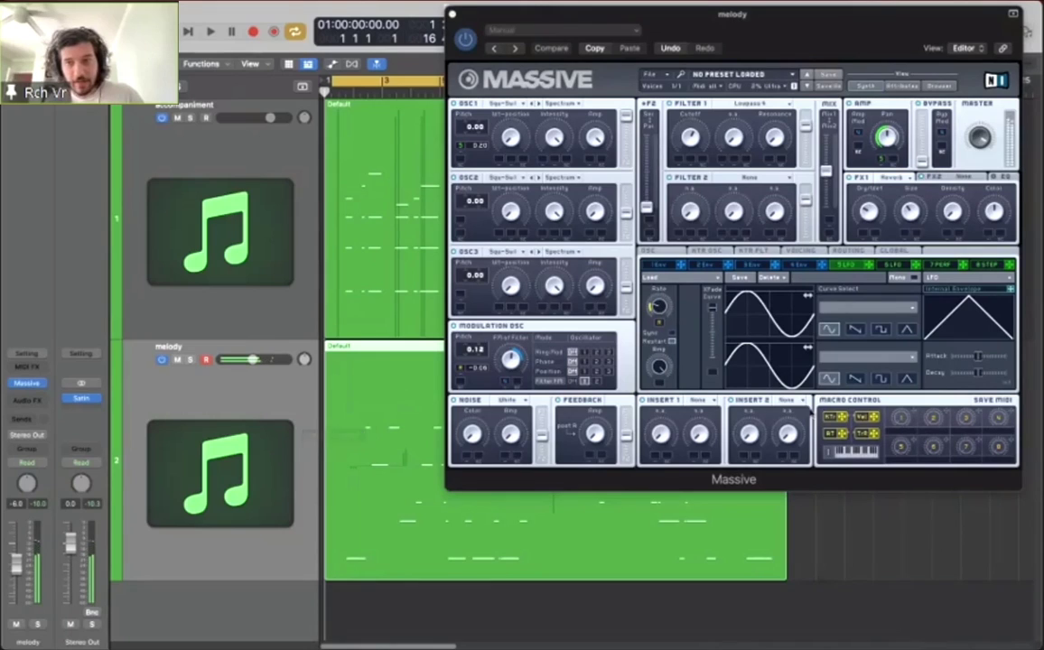
Step: Assign macro 1 to the modulation oscillator's ring mod, phase and position amounts, with each mode applied to oscillator 1
click(905, 422)
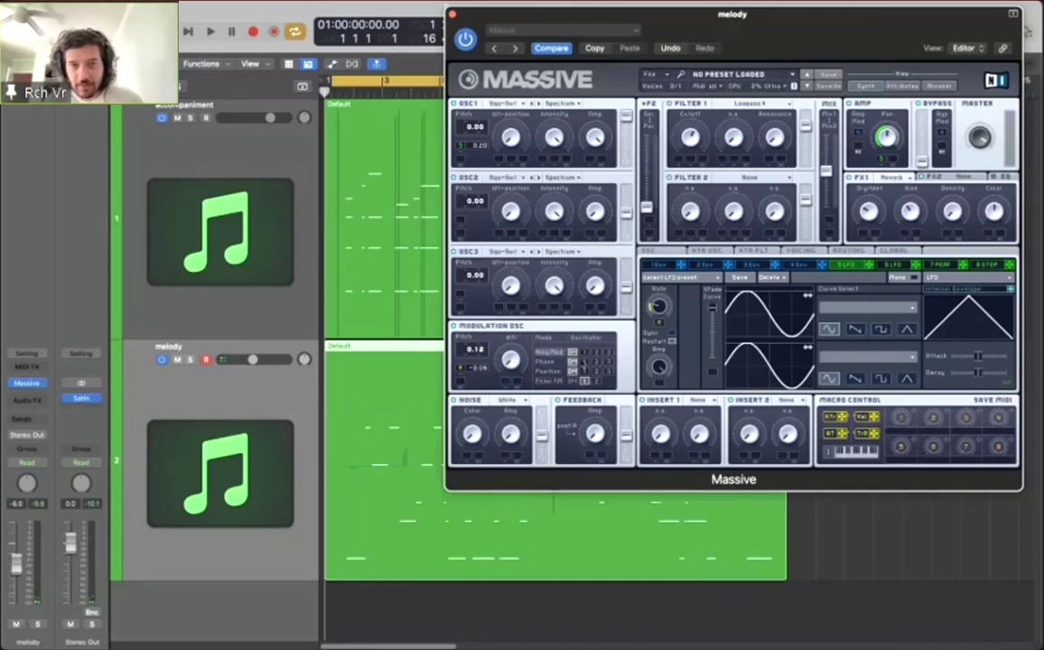
click(584, 352)
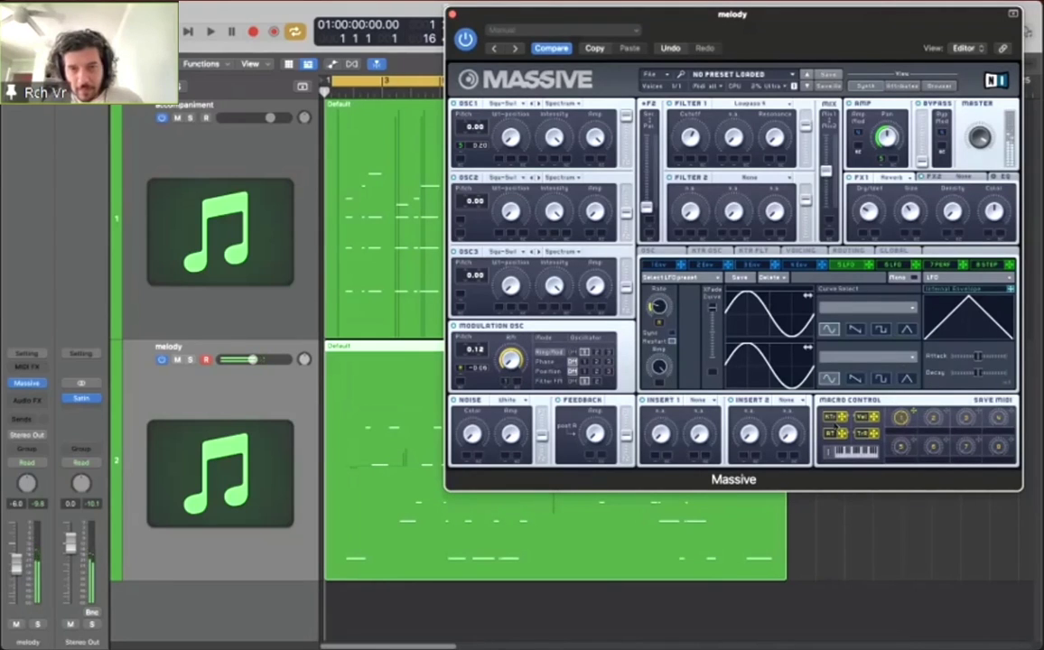
click(546, 361)
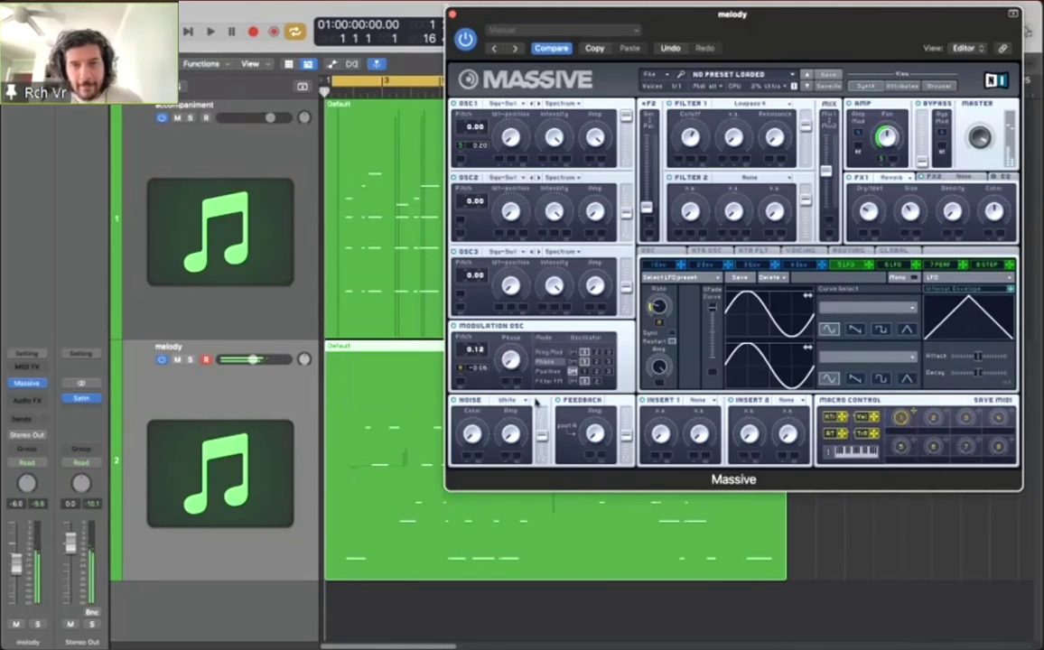
drag(824, 376, 465, 348)
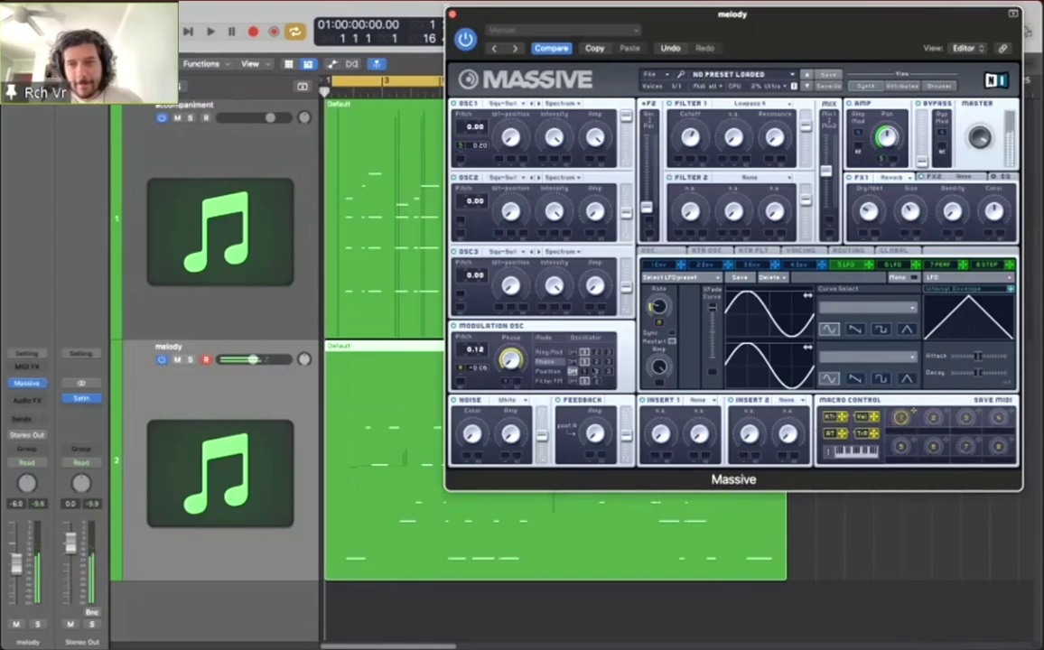
click(574, 371)
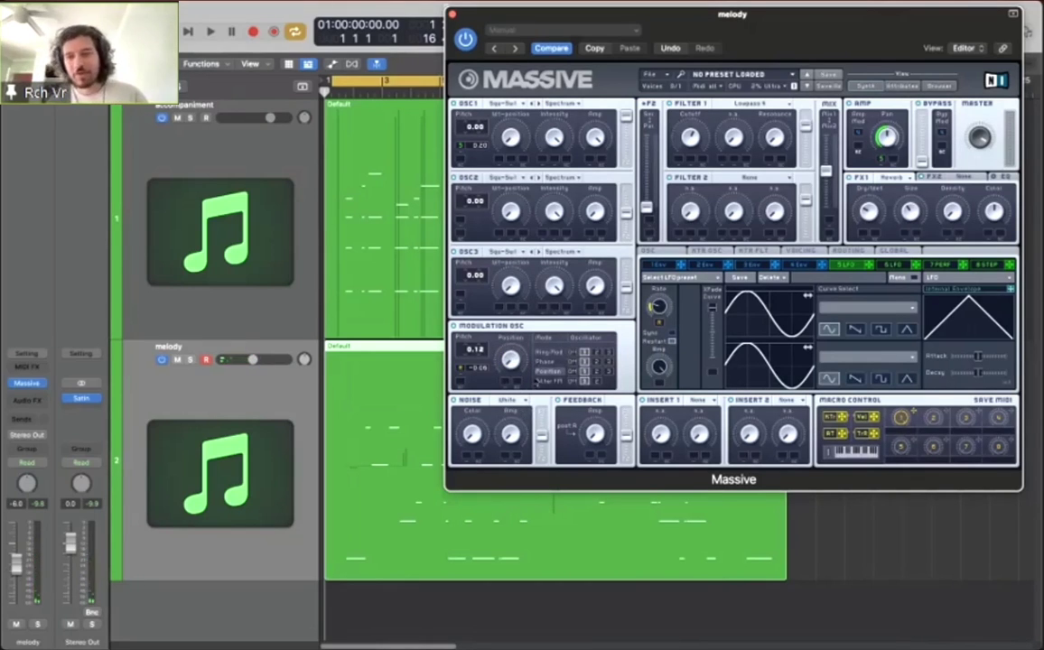
drag(745, 19, 745, 24)
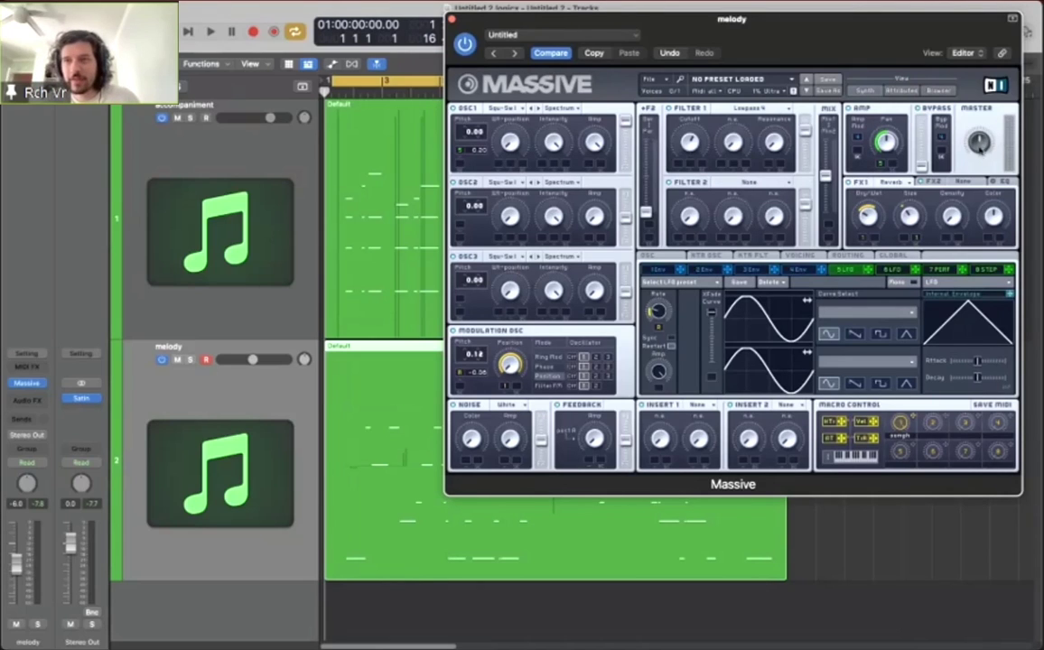
Step: Reset the melody channel's volume fader to 0.0 dB
alt+click(16, 565)
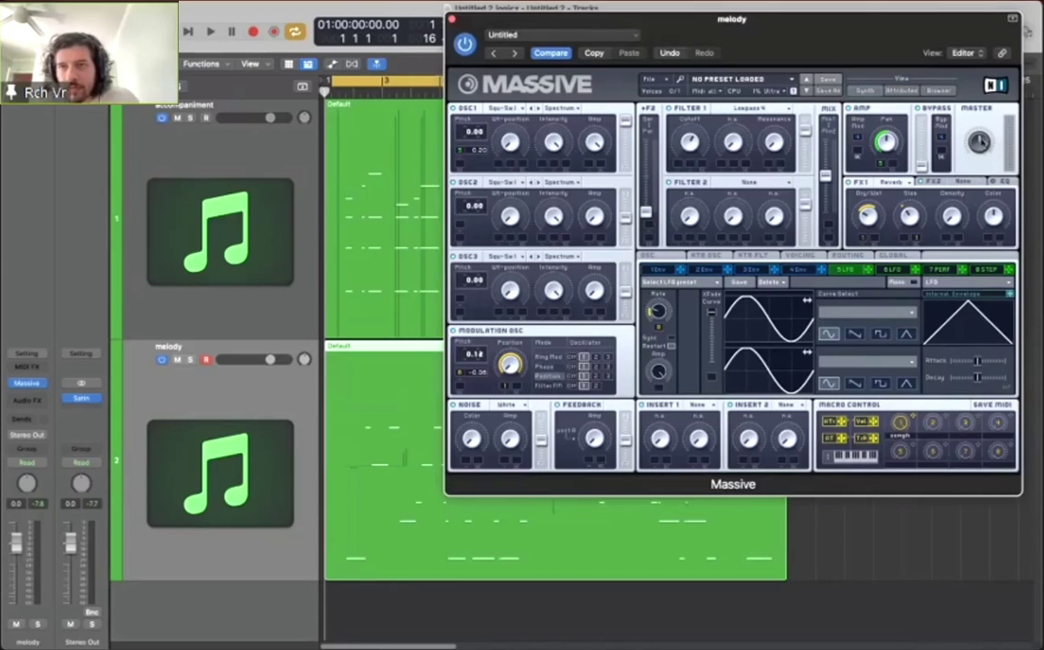
drag(15, 541, 15, 559)
alt+click(16, 559)
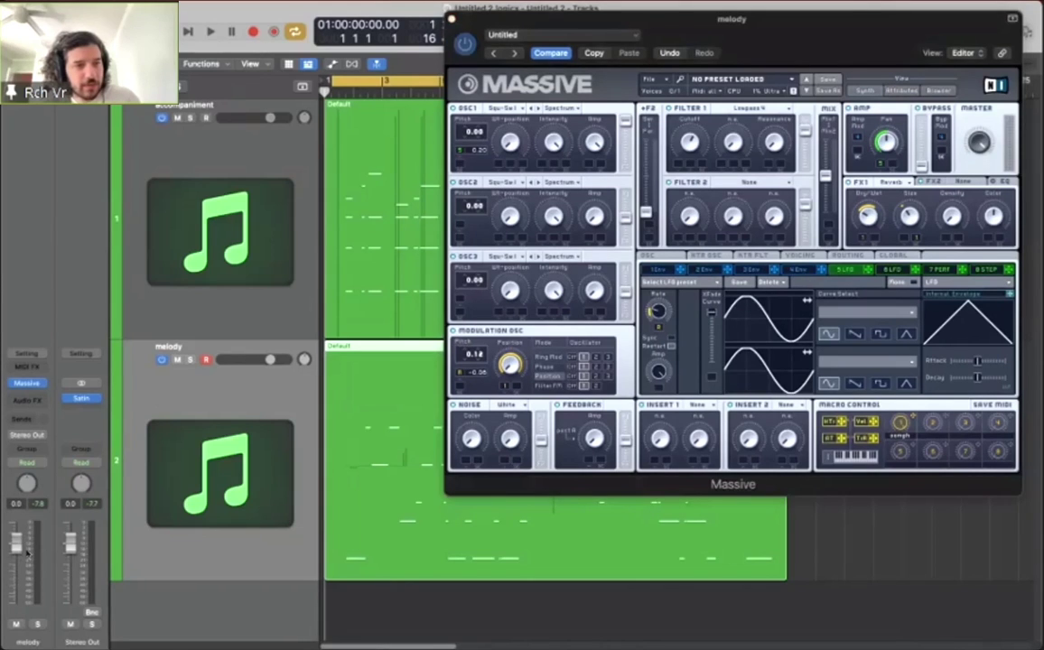
Step: Assign macro 1 to oscillator 1's amp and to the dry/wet and time of a Delay in insert 1, and close Massive
click(590, 144)
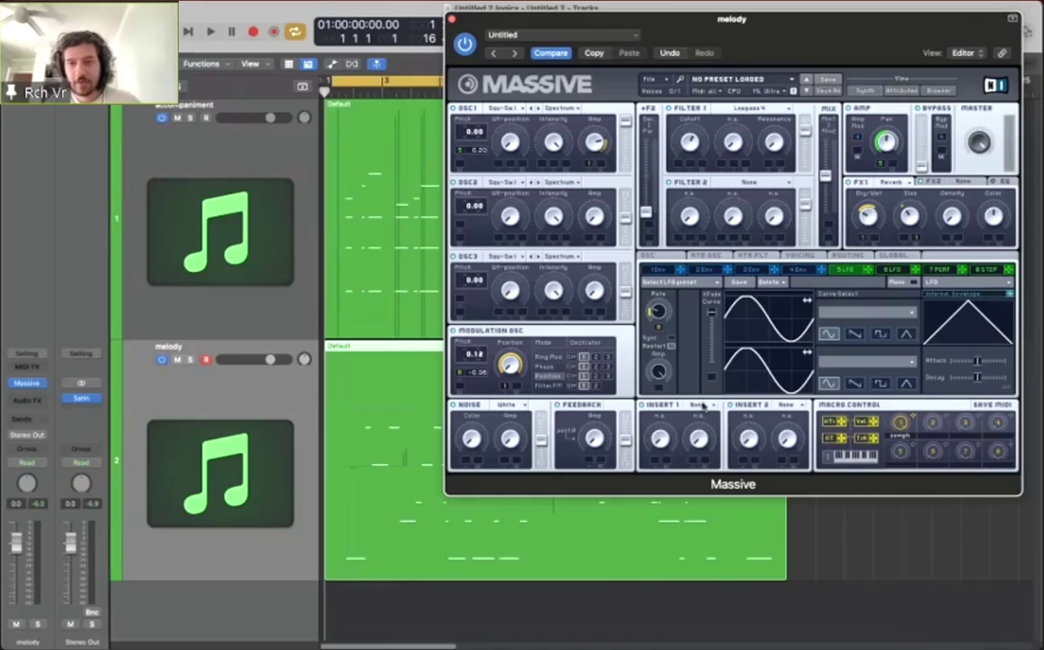
click(707, 408)
click(644, 378)
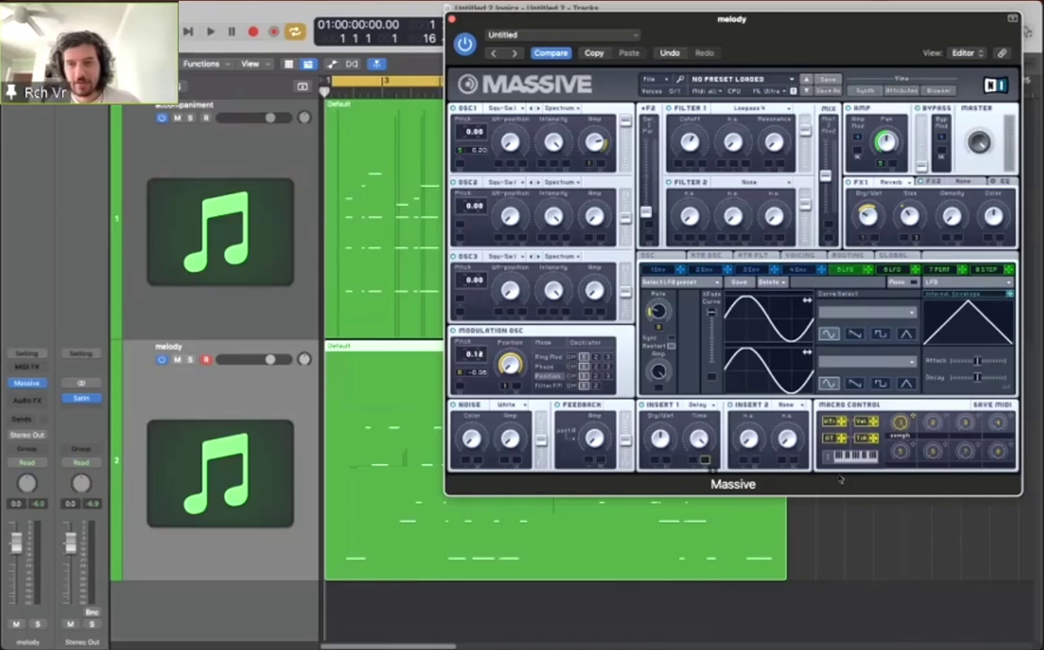
drag(698, 439, 698, 420)
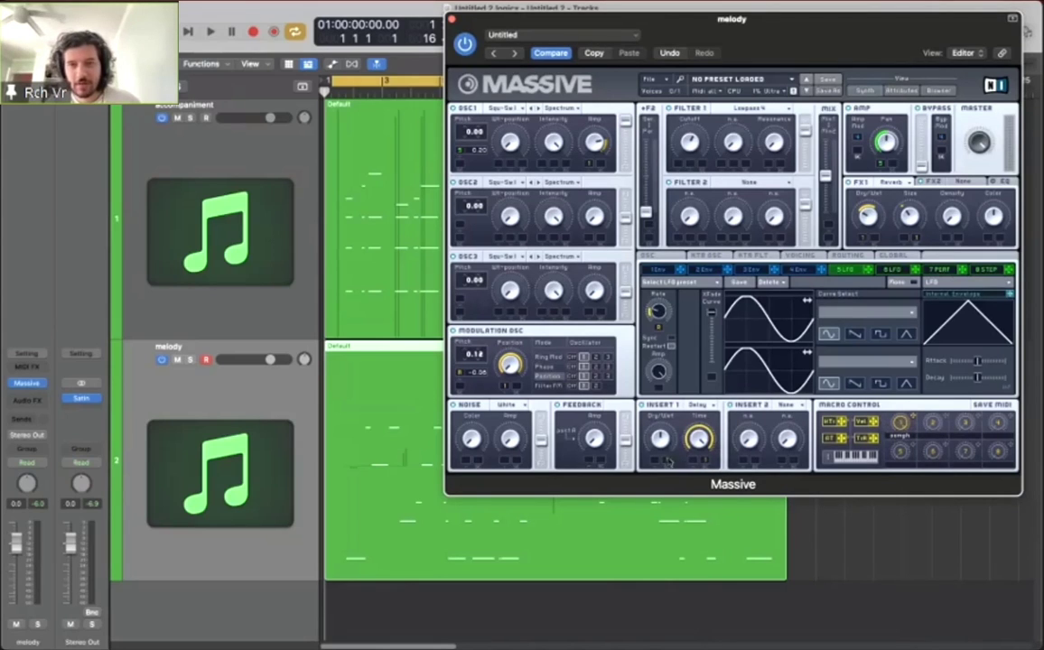
drag(664, 451, 703, 456)
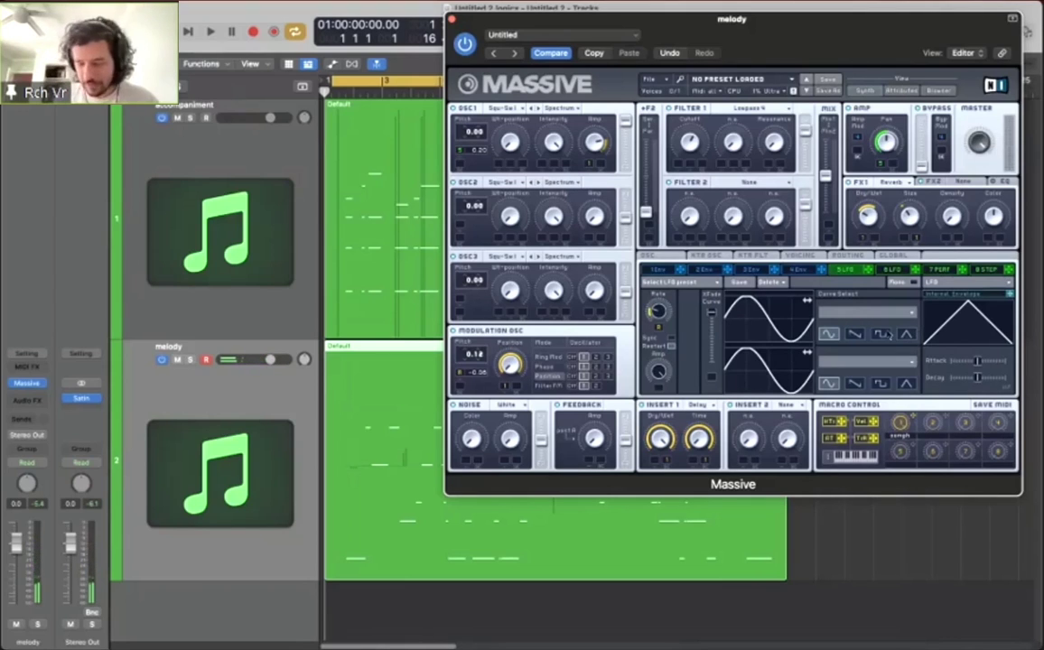
click(452, 18)
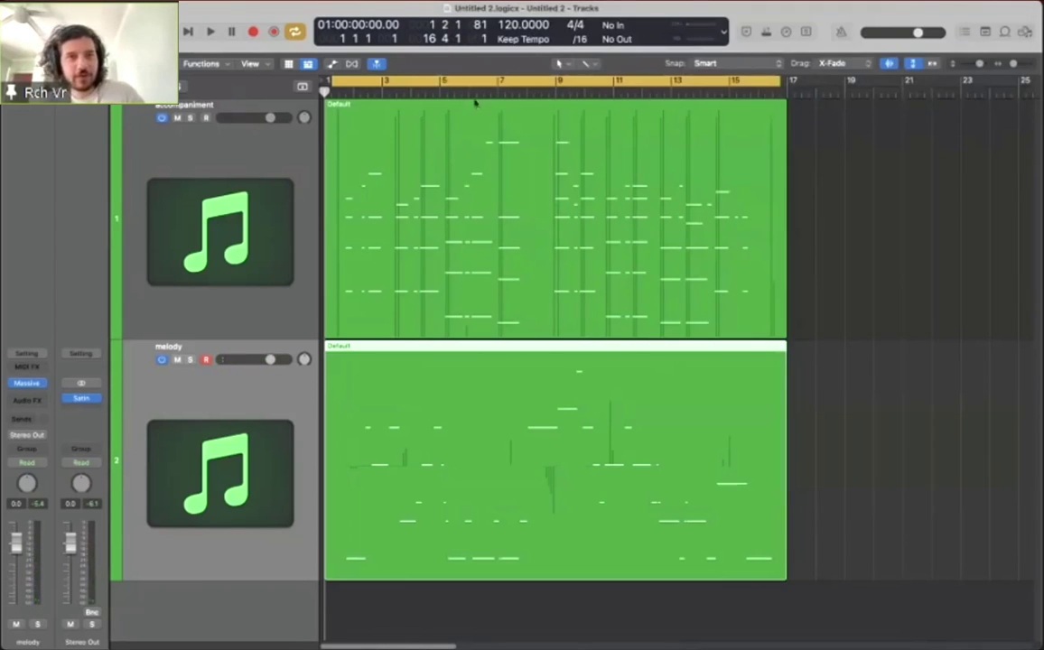
Step: Show automation and display Massive's oomph parameter on the melody region
key(a)
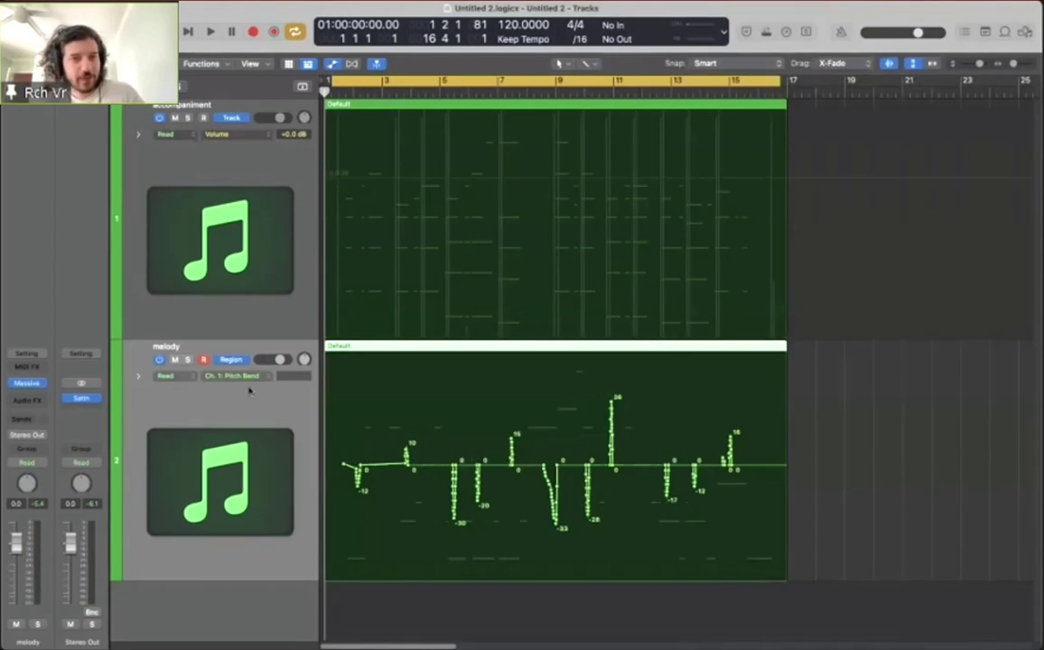
click(236, 376)
mouse_move(262, 159)
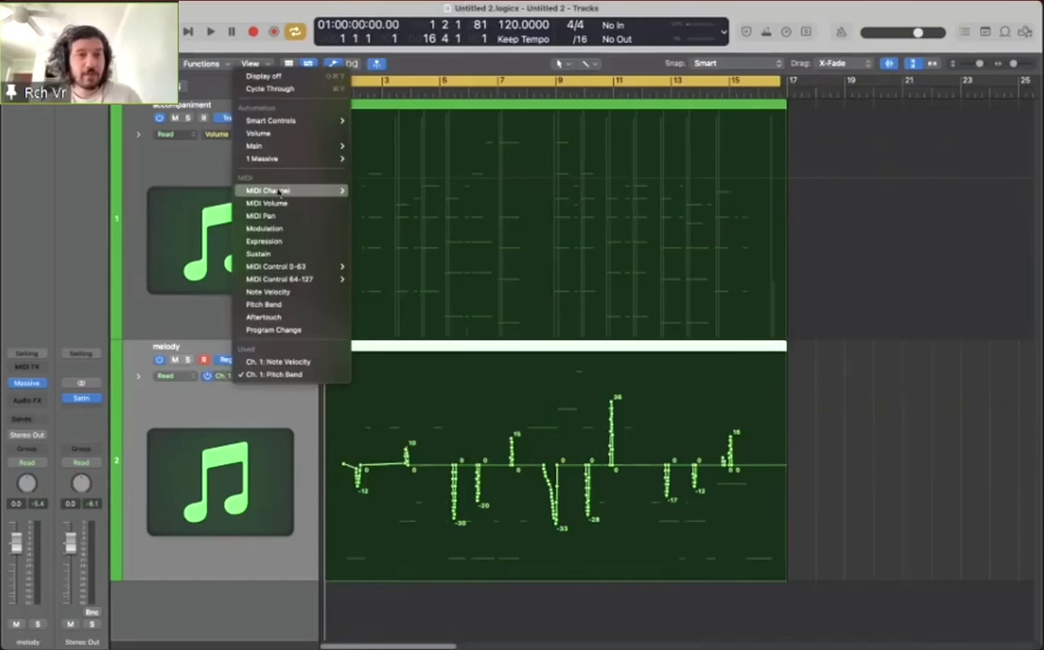
scroll(392, 424, down, 5)
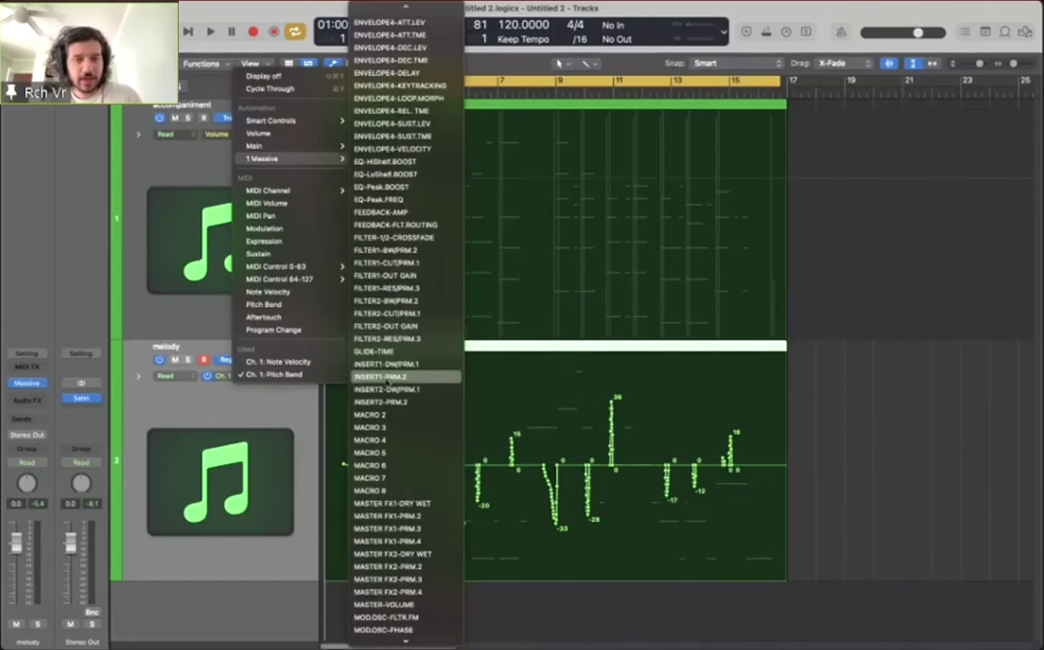
scroll(390, 398, down, 10)
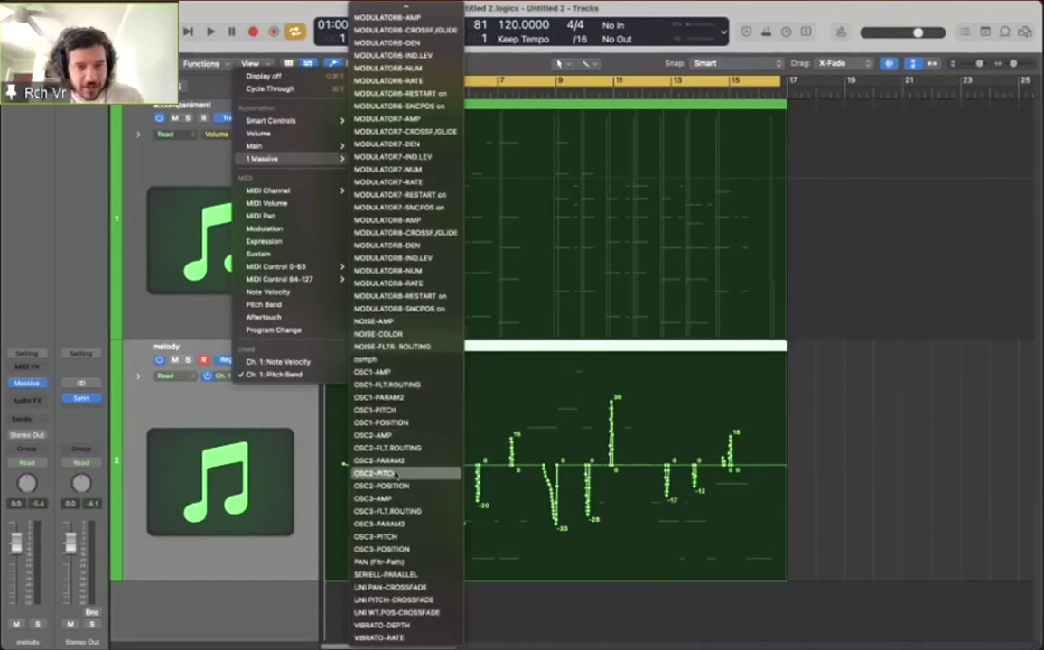
click(386, 362)
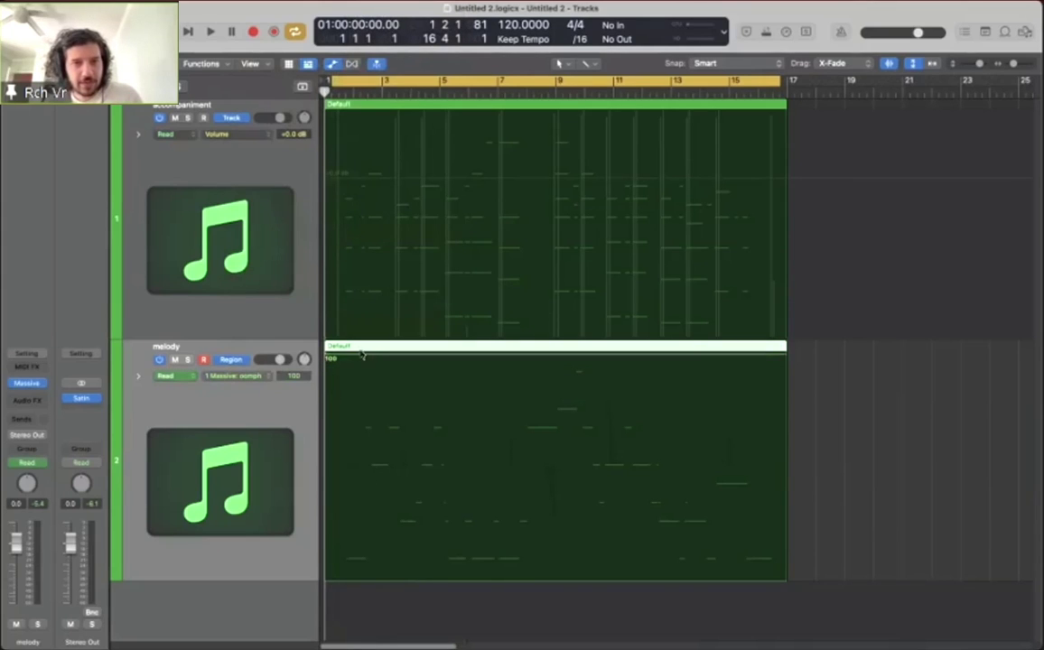
Step: Create an oomph automation ramp rising from 0 at the start of the melody region to 100 at its end
click(683, 360)
key(super+z)
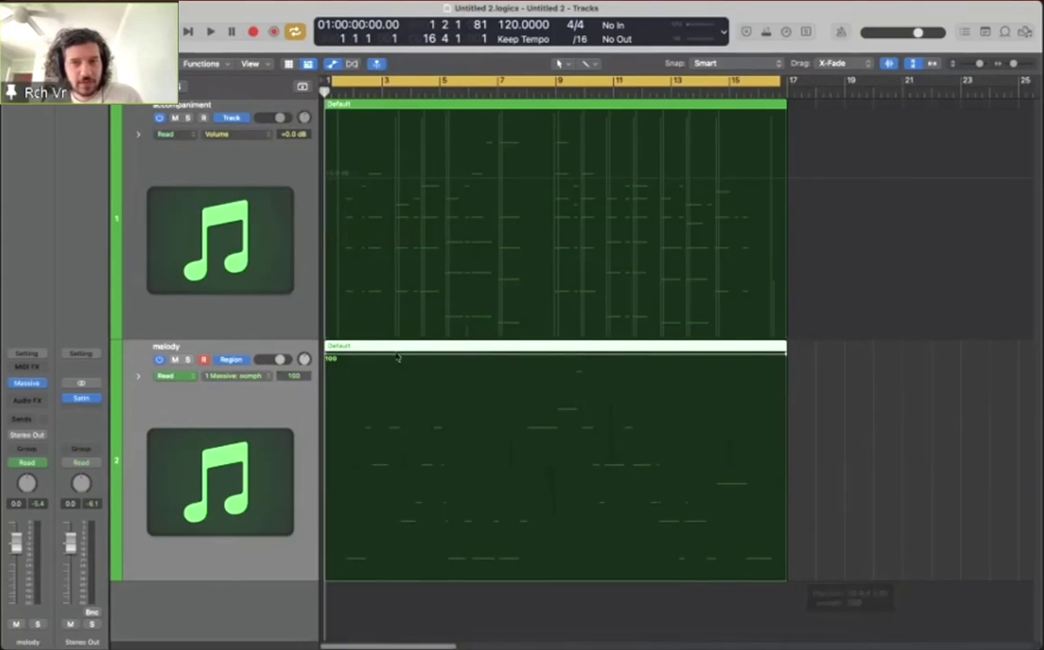
click(327, 572)
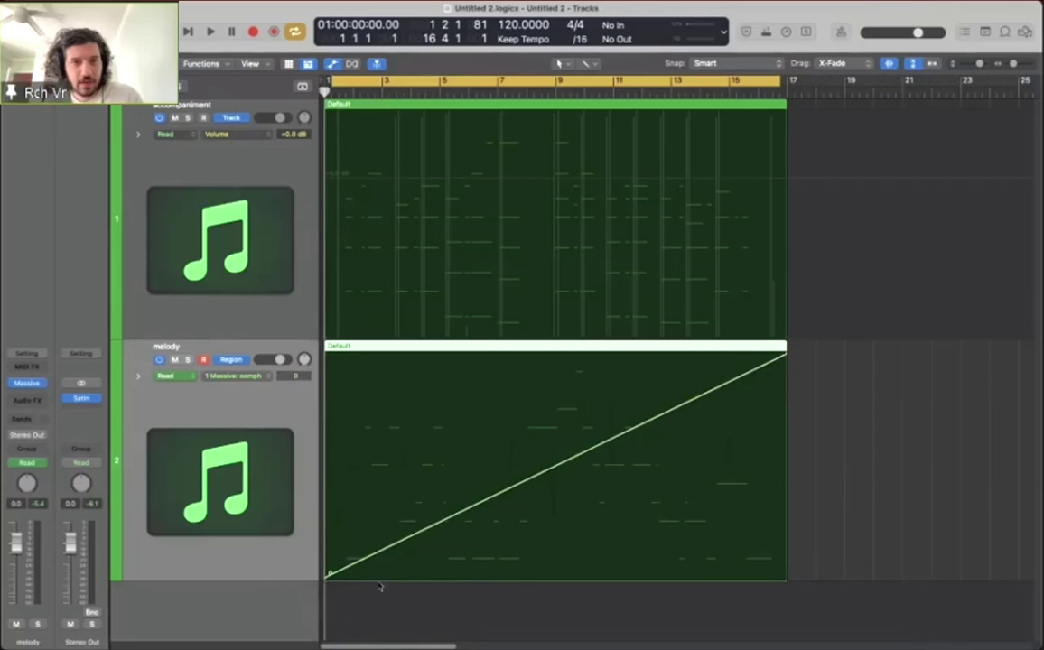
Step: Play back the project from the start and check the melody's Massive patch during the automation
key(space)
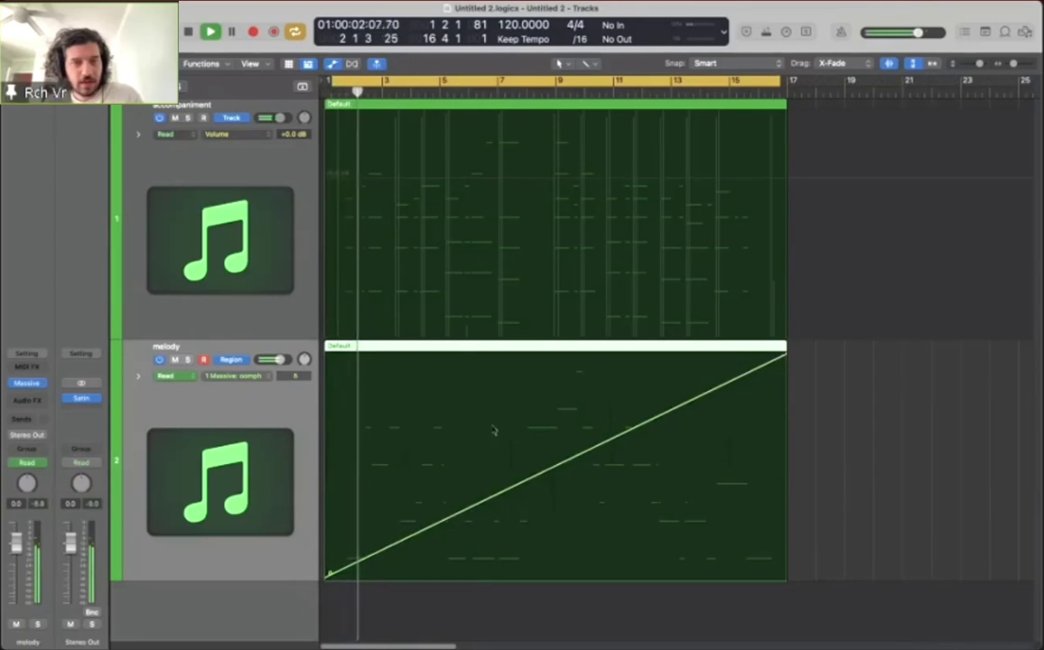
click(26, 383)
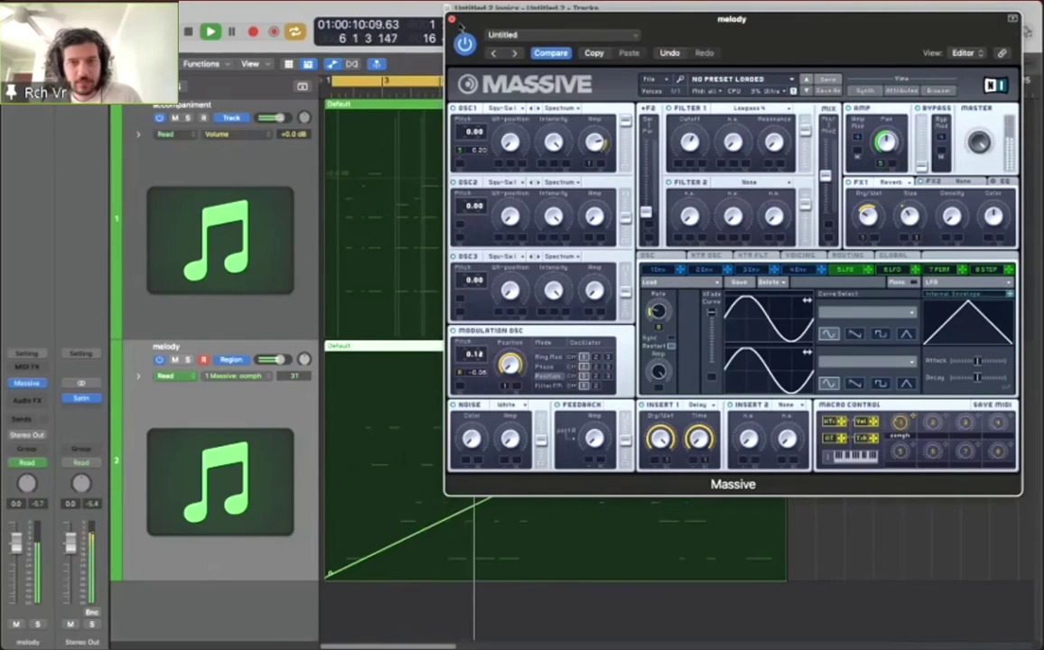
key(super+w)
Step: Open the accompaniment region in the Piano Roll and transpose the lowest note of each chord down one octave
key(super+a)
key(super+4)
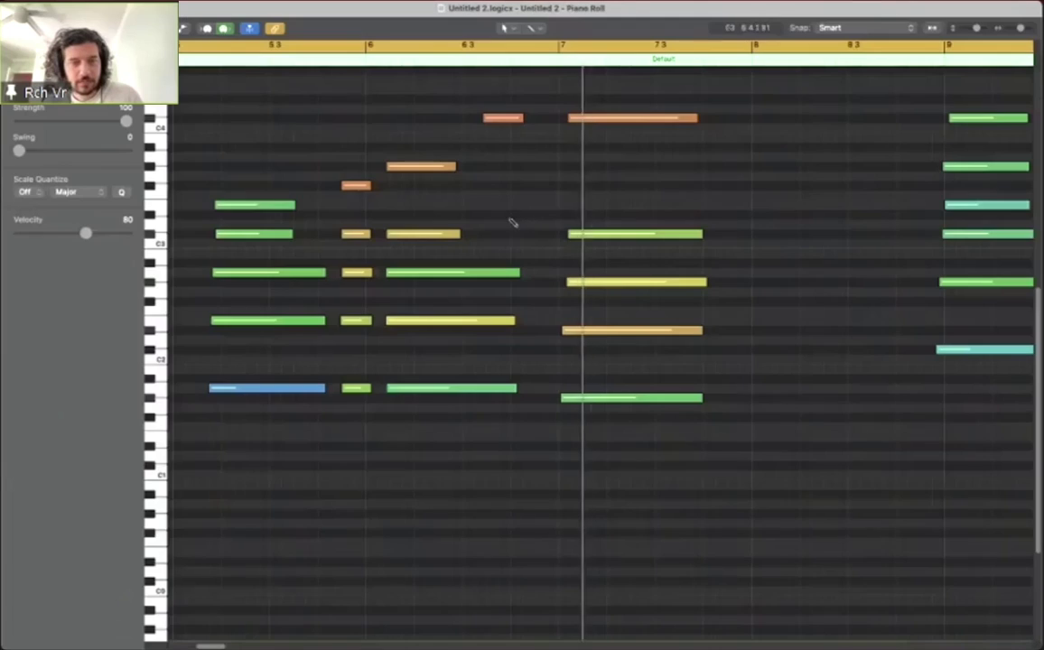
key(super+Left)
key(super+Left)
key(super+Left)
key(super+Down)
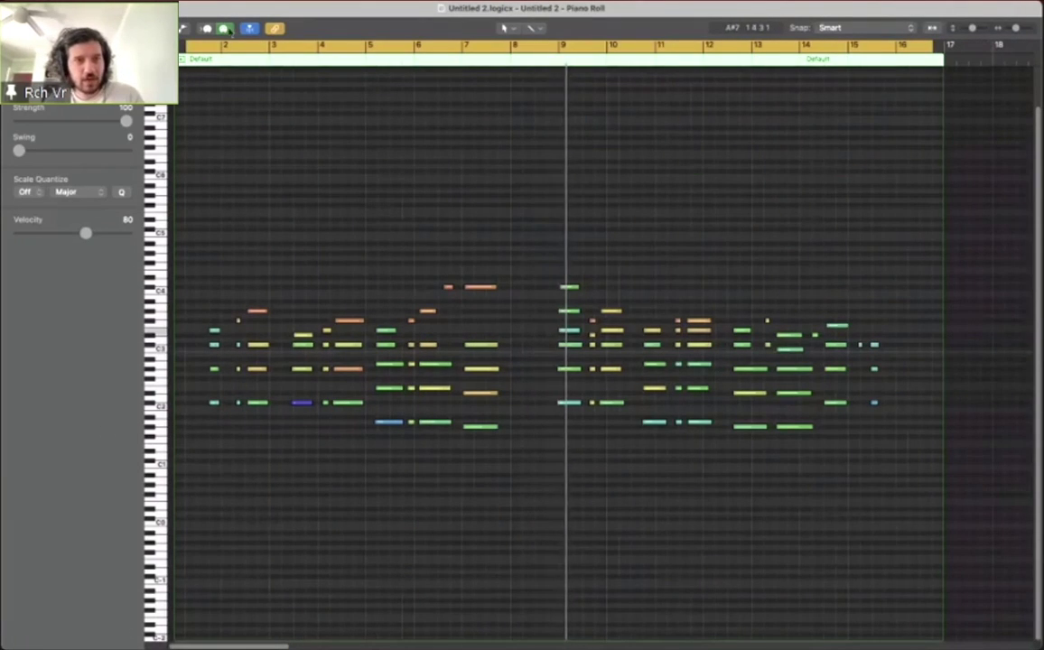
drag(203, 395, 456, 506)
drag(644, 425, 824, 438)
key(alt+shift+Down)
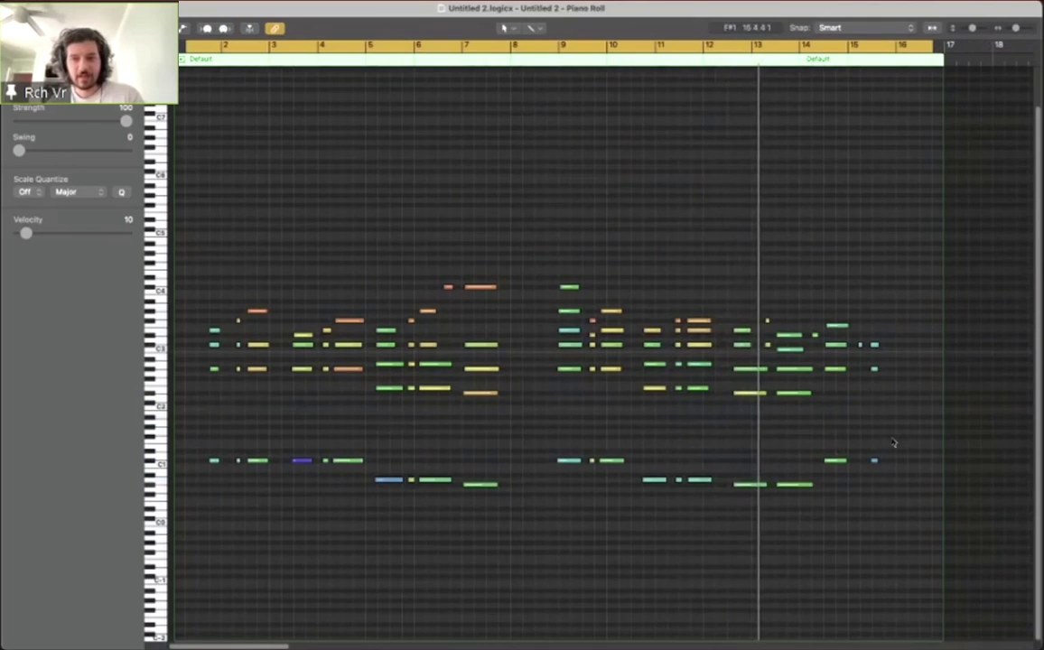
Step: Select the accompaniment's bass notes and raise their velocity to 103, with the Note Velocity lane displayed
drag(892, 439, 192, 530)
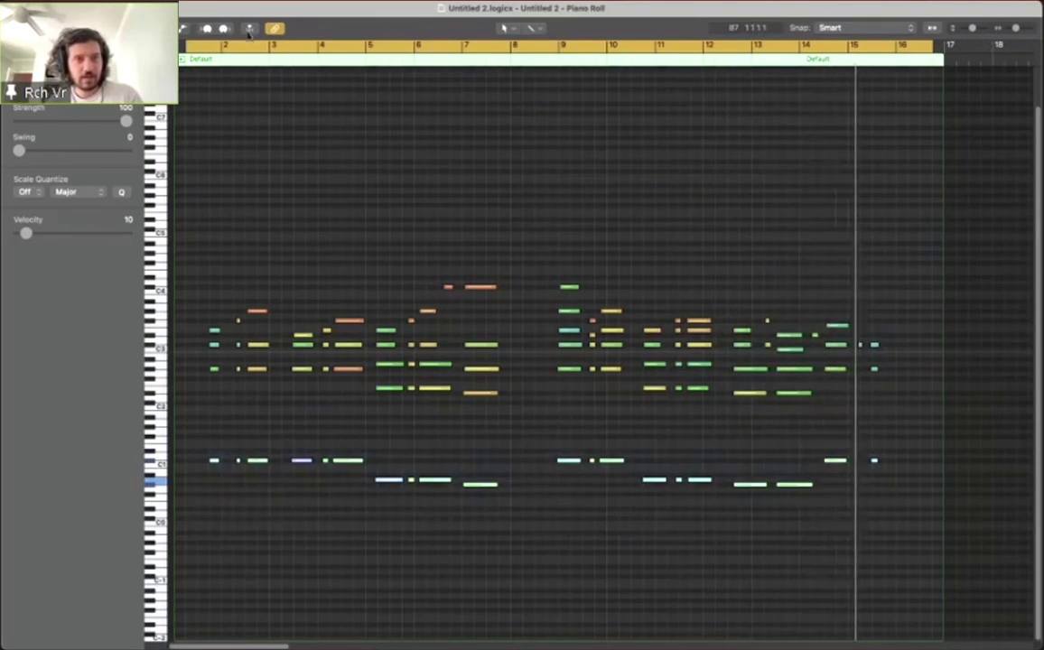
key(a)
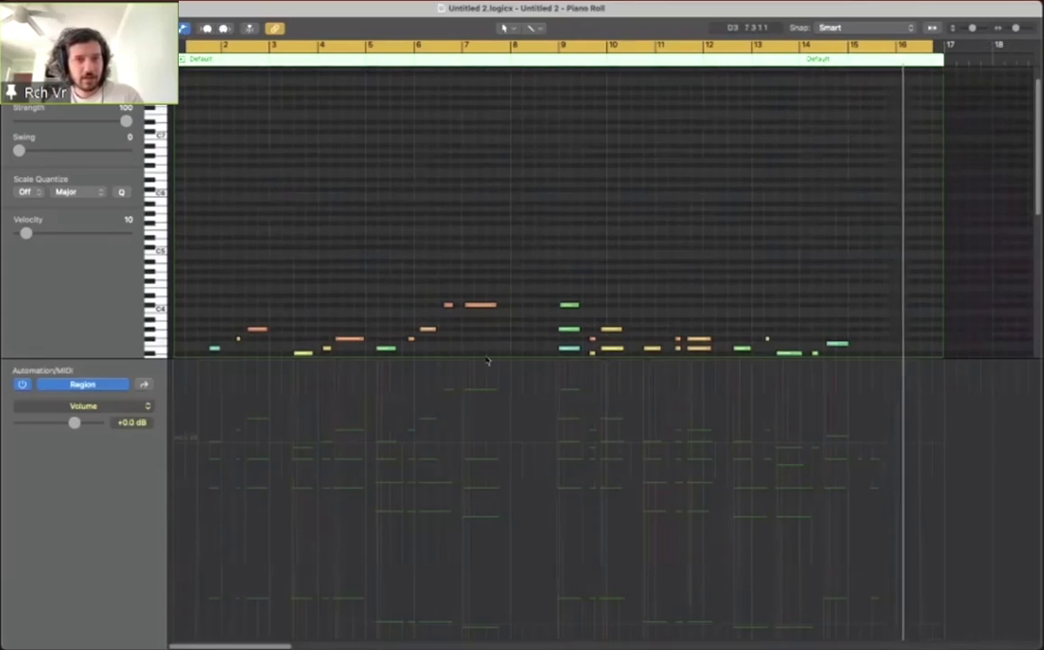
scroll(434, 251, down, 10)
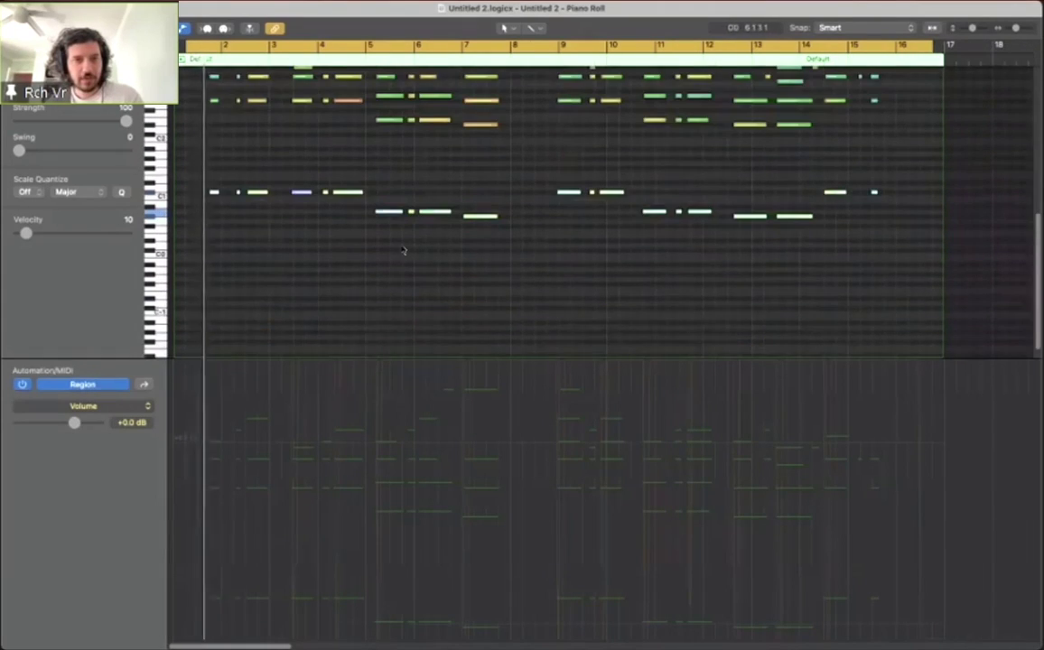
scroll(415, 249, up, 1)
click(94, 406)
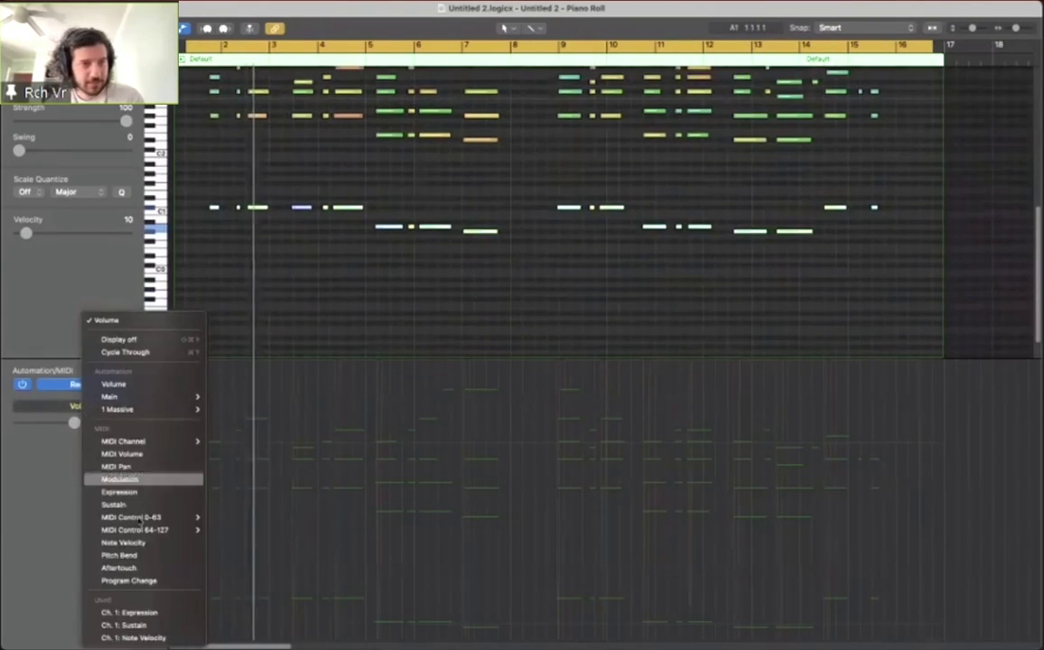
click(128, 637)
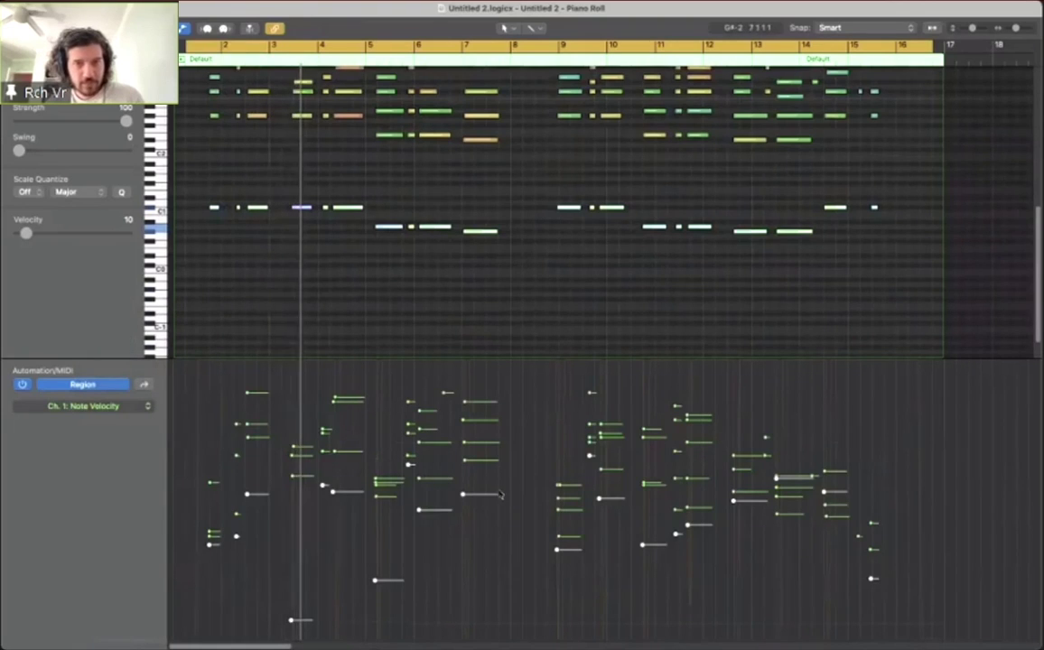
drag(455, 449, 328, 415)
drag(19, 233, 110, 237)
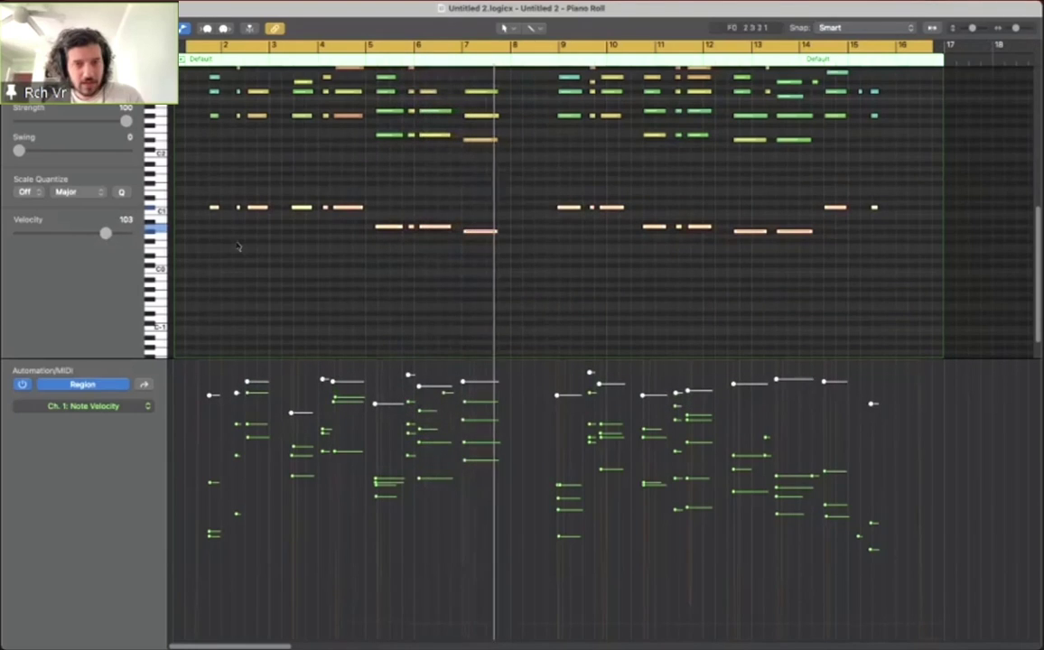
Step: Close the Piano Roll, open the melody's Massive patch and fine-tune its glide time, stopping playback
key(super+w)
click(823, 311)
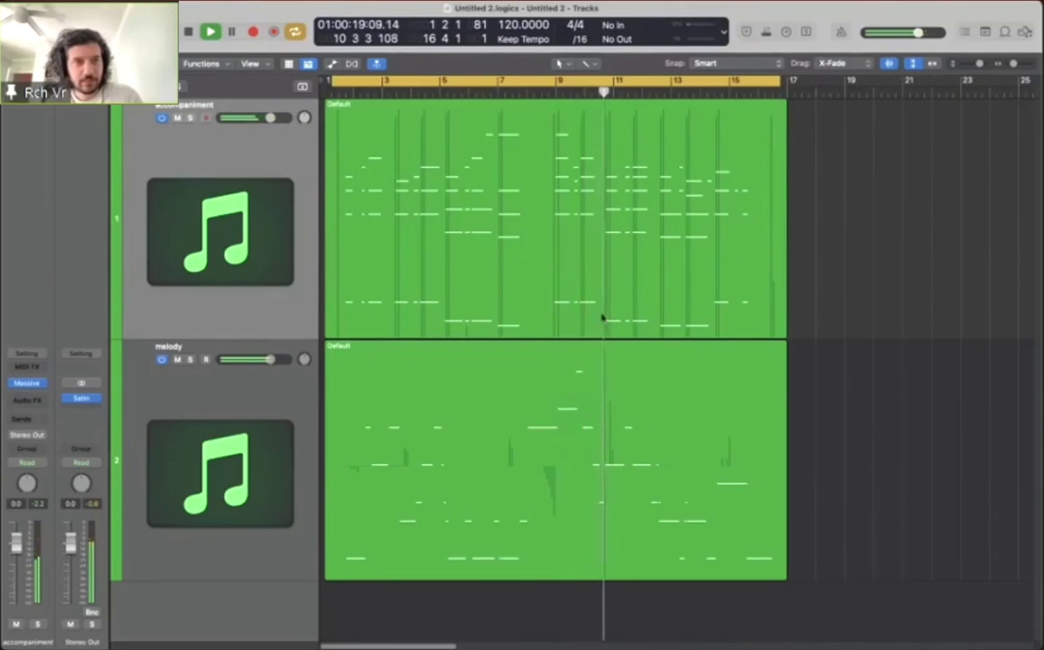
click(226, 397)
click(26, 384)
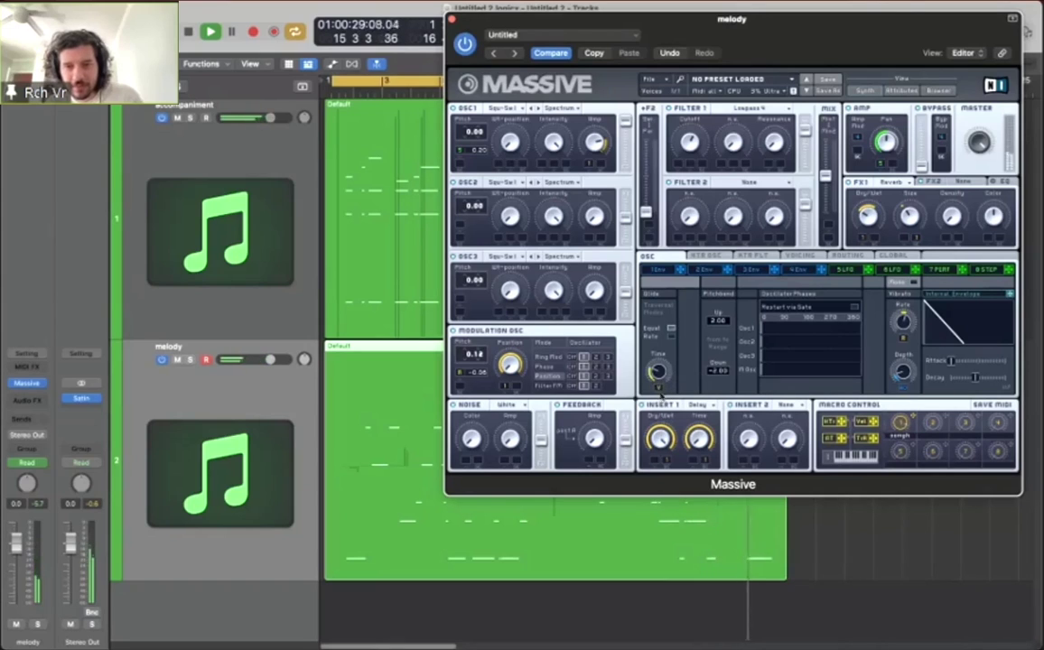
drag(658, 388, 659, 387)
key(space)
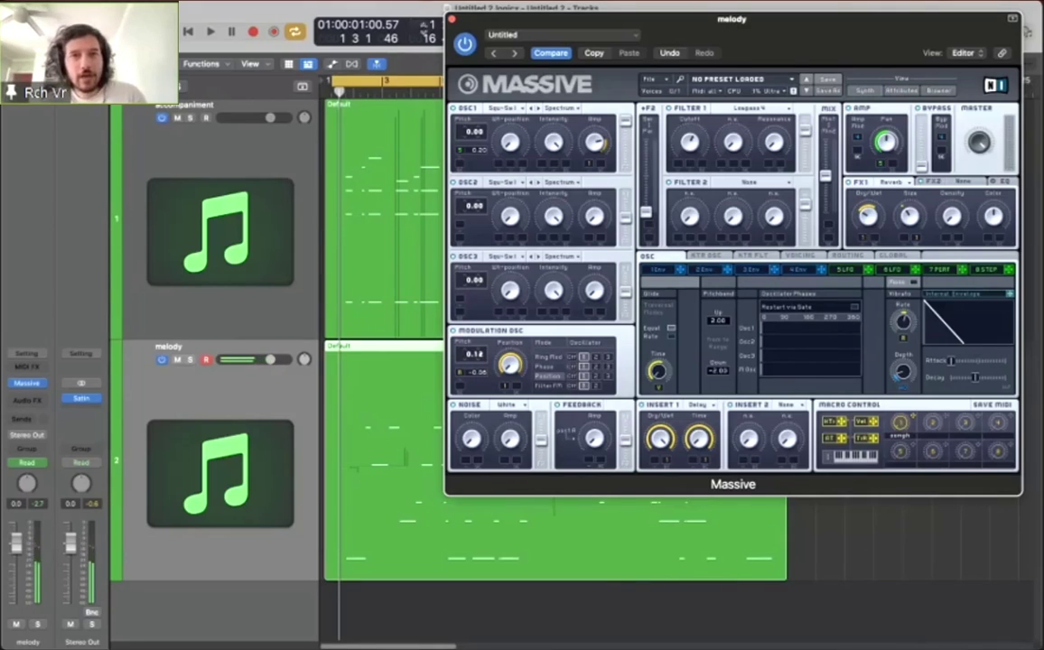
Step: Close the melody's Massive patch and play back the opening bars to check the bass notes and glide
key(super+w)
key(c)
key(space)
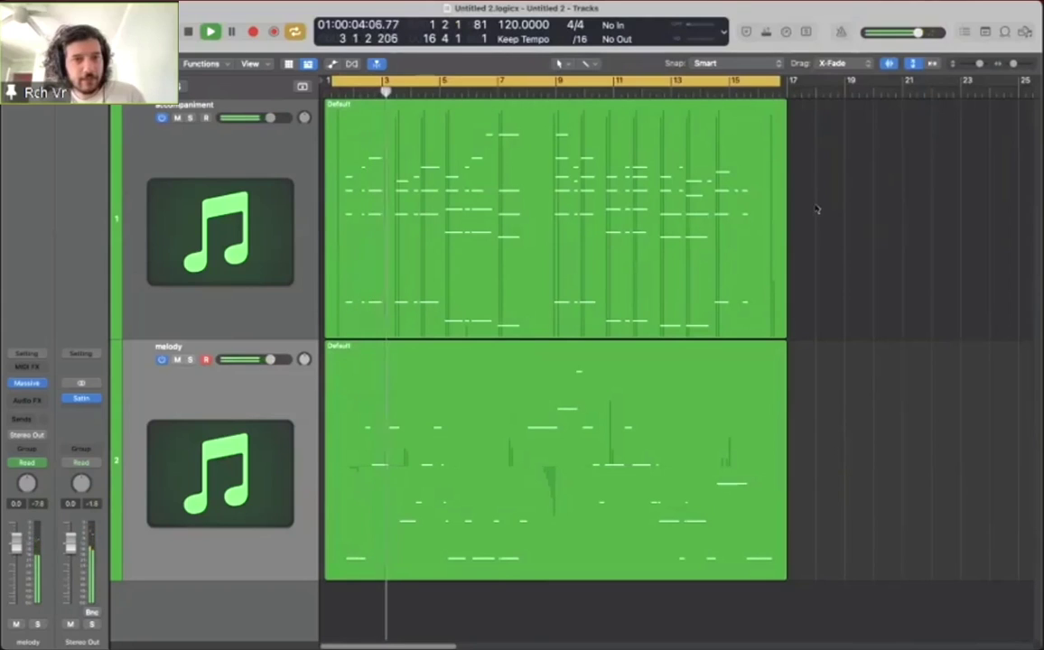
key(space)
Step: In the accompaniment's Massive patch, set up macro 1 as oomph, modulating the reverb's Density and Color and the noise Amp
click(202, 161)
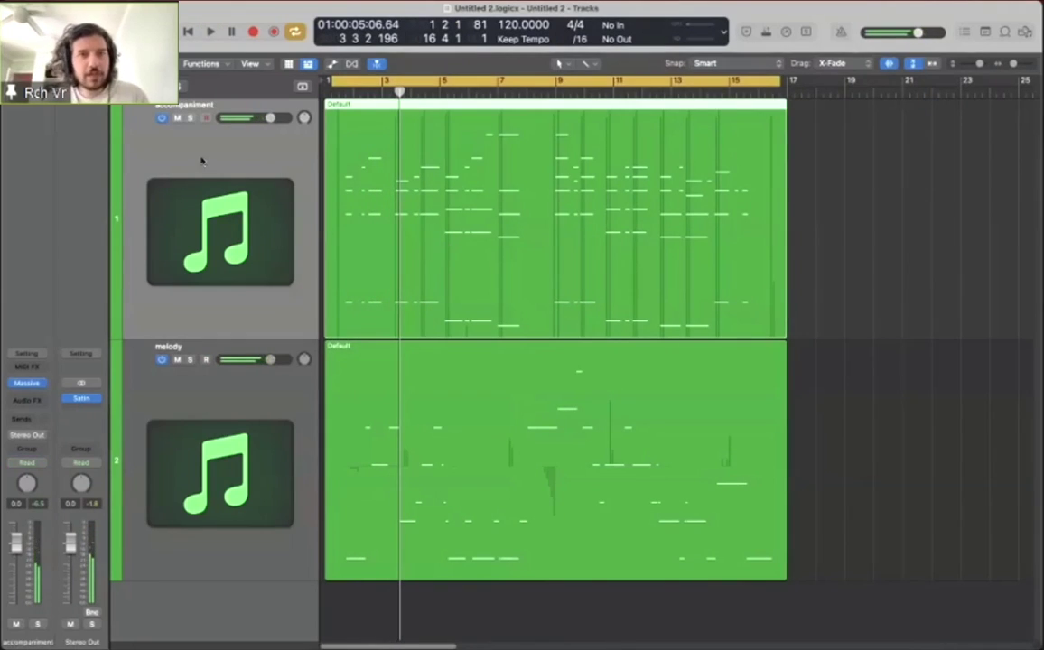
click(27, 383)
mouse_move(633, 129)
mouse_down()
mouse_move(624, 154)
mouse_move(658, 119)
mouse_move(633, 144)
mouse_up()
drag(834, 171, 816, 148)
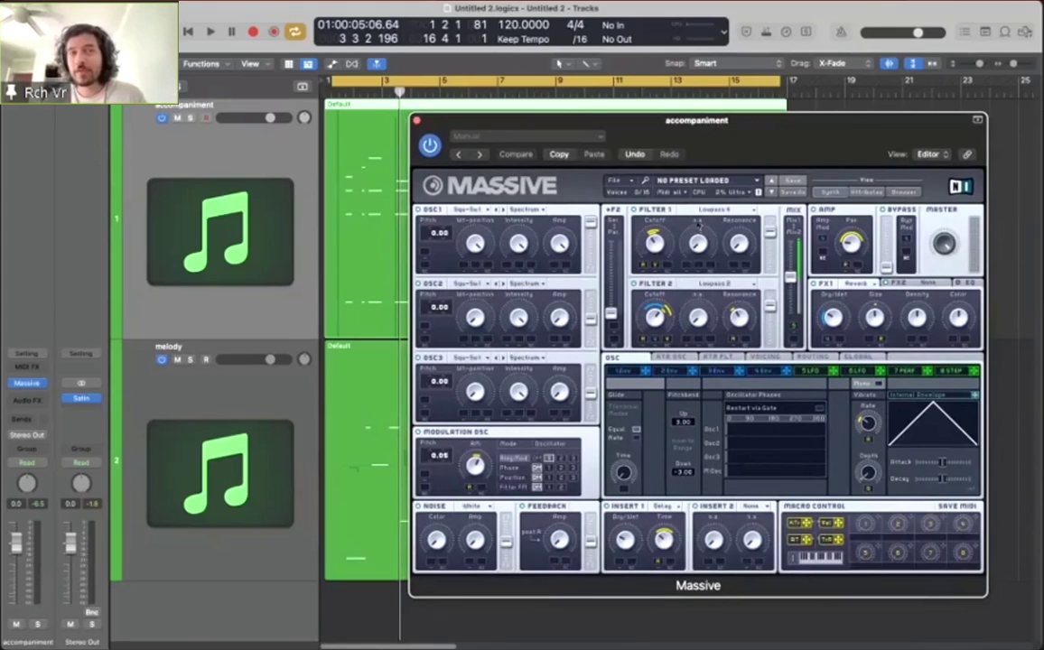
drag(810, 166, 817, 147)
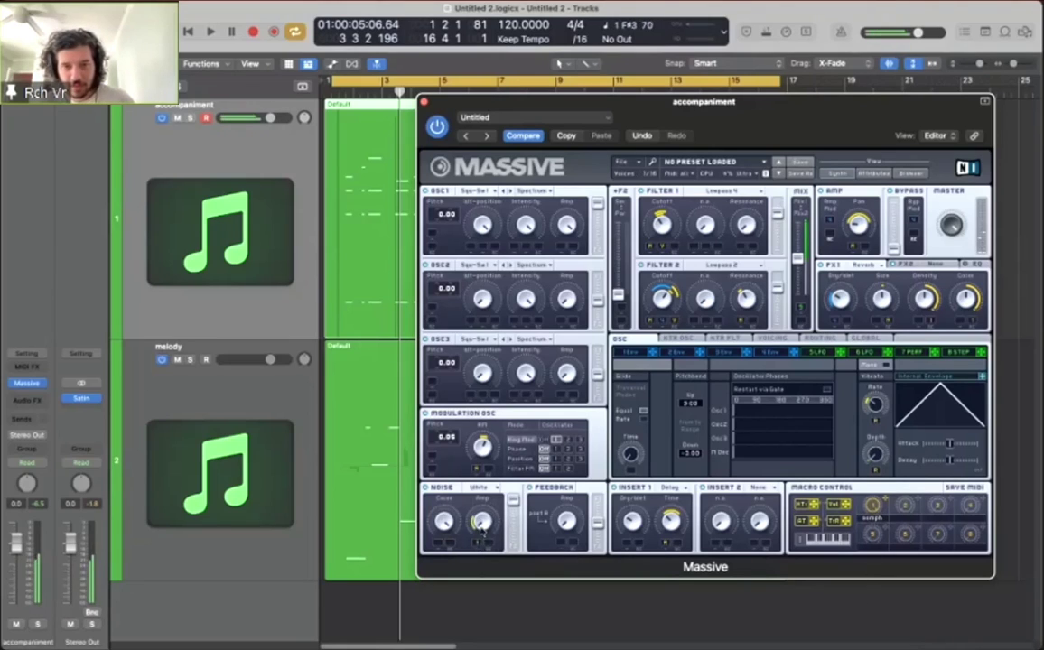
drag(482, 542, 481, 522)
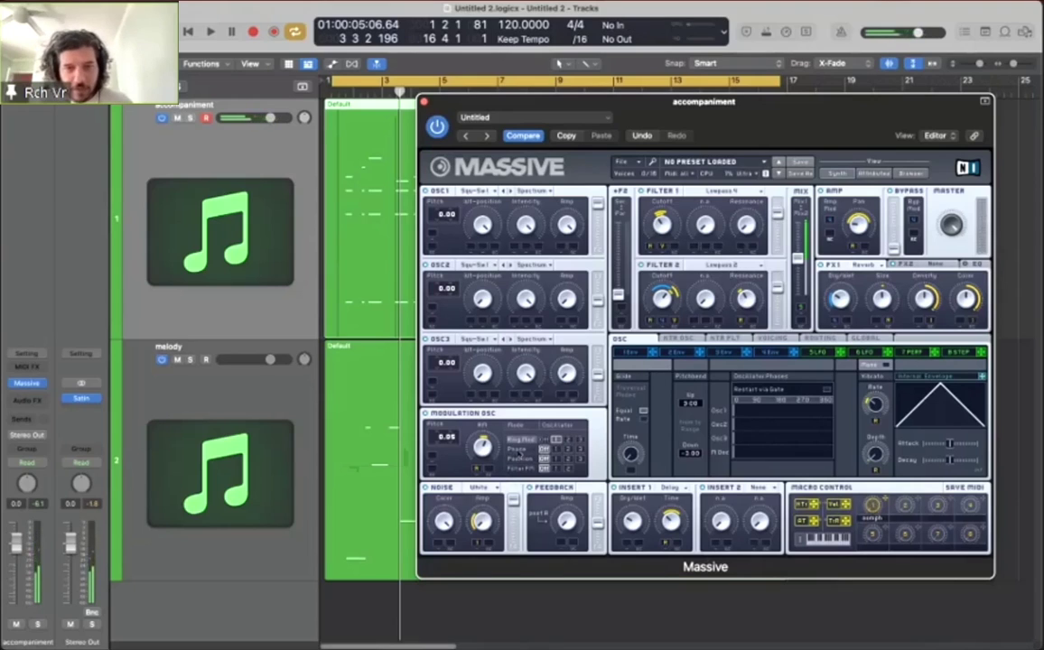
Step: Try Phase and Position on the modulation oscillator, settle on Filter FM, and assign the oomph macro to its amount
click(554, 450)
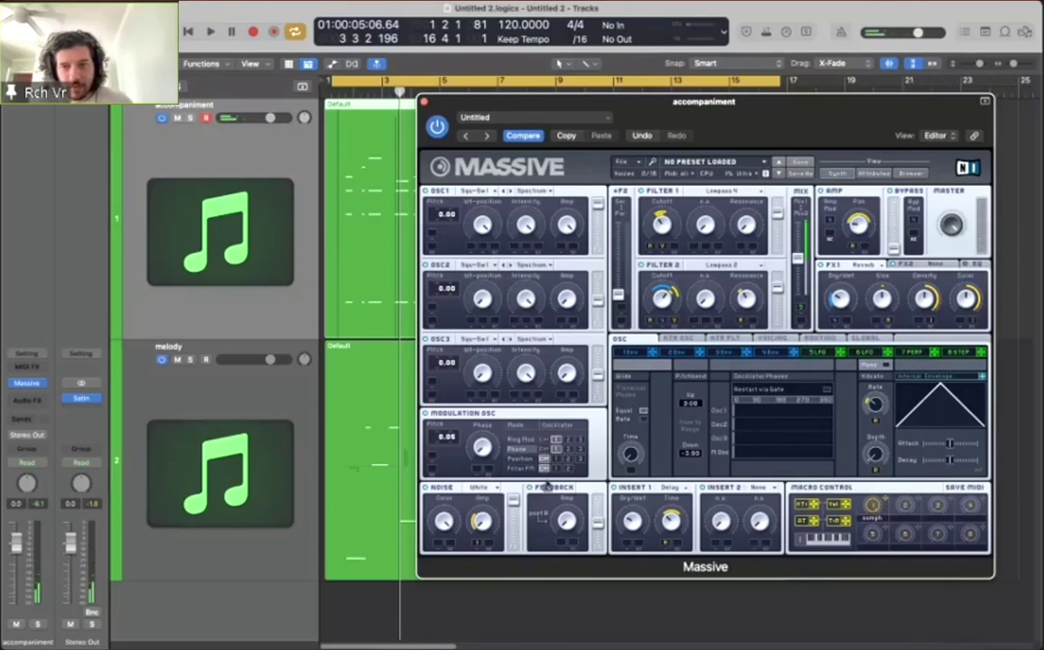
click(547, 459)
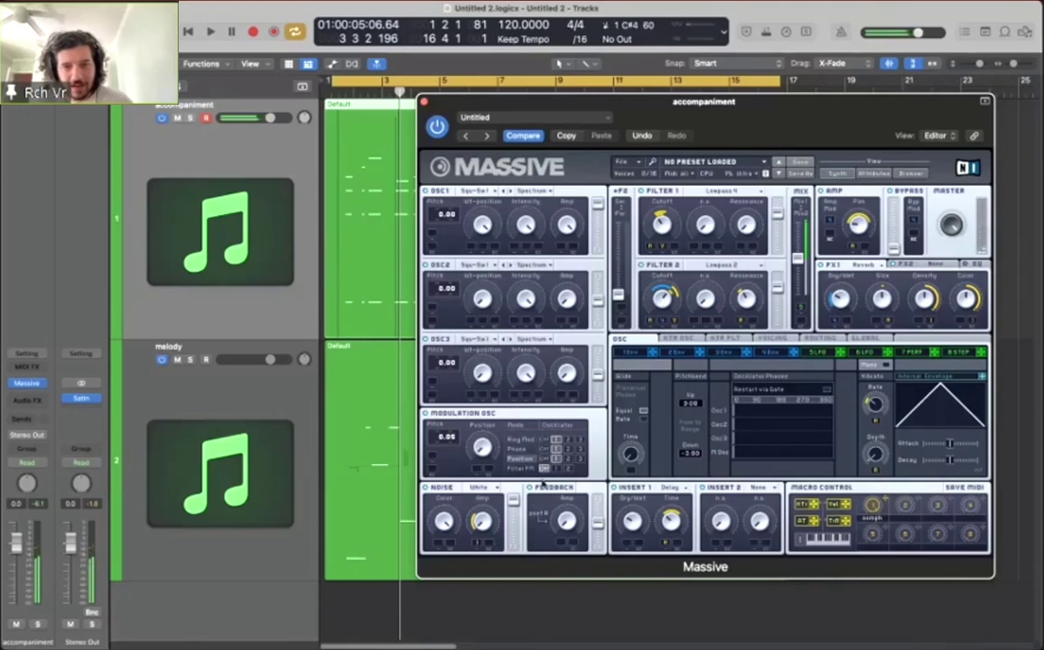
click(542, 469)
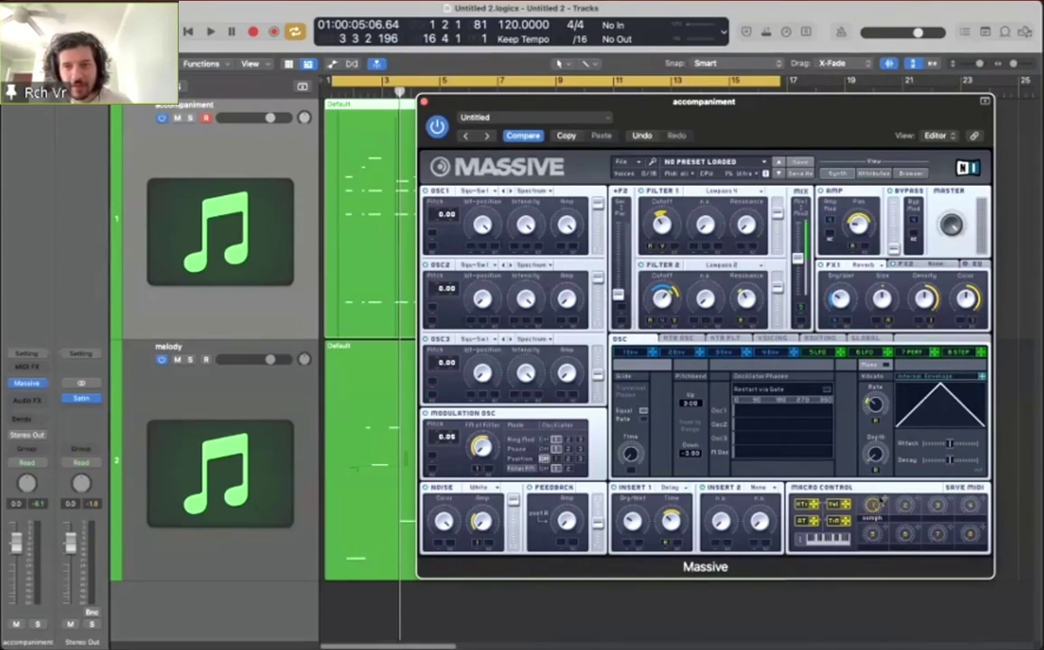
Step: Set oscillator 2 to the Sin-Square wavetable at pitch -12.00 with its Amp driven by the oomph macro, and close the accompaniment's Massive patch
click(485, 269)
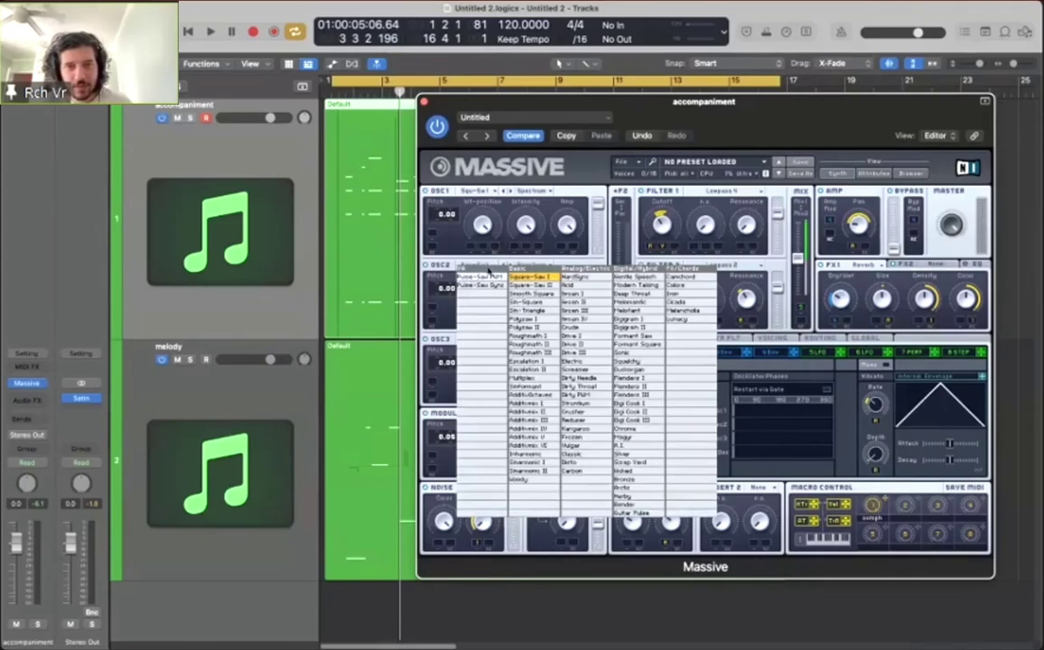
click(483, 276)
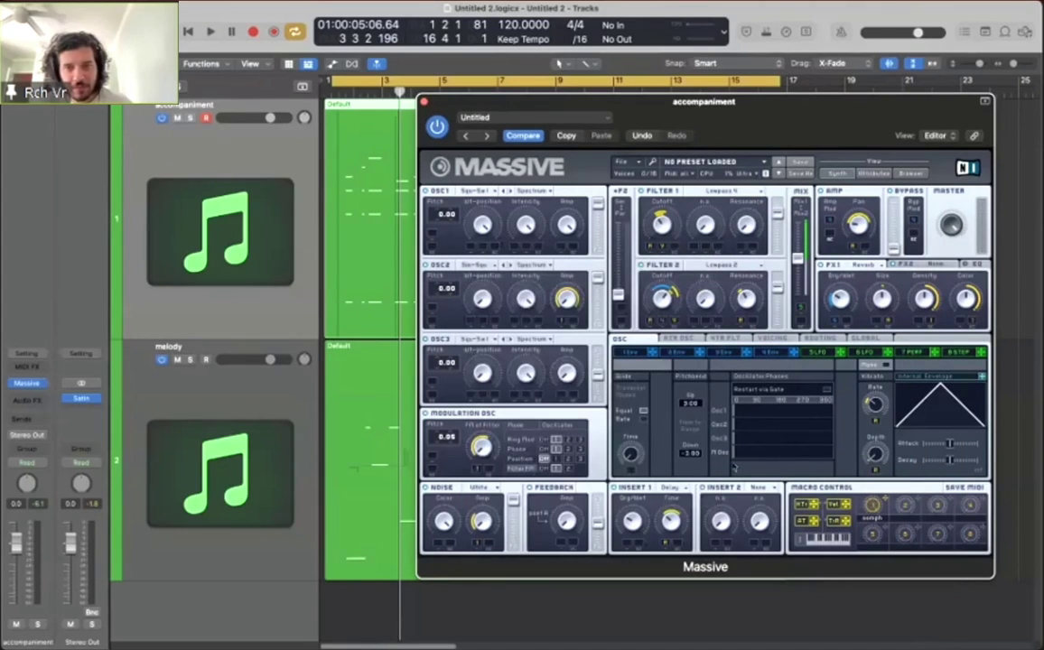
drag(444, 288, 442, 306)
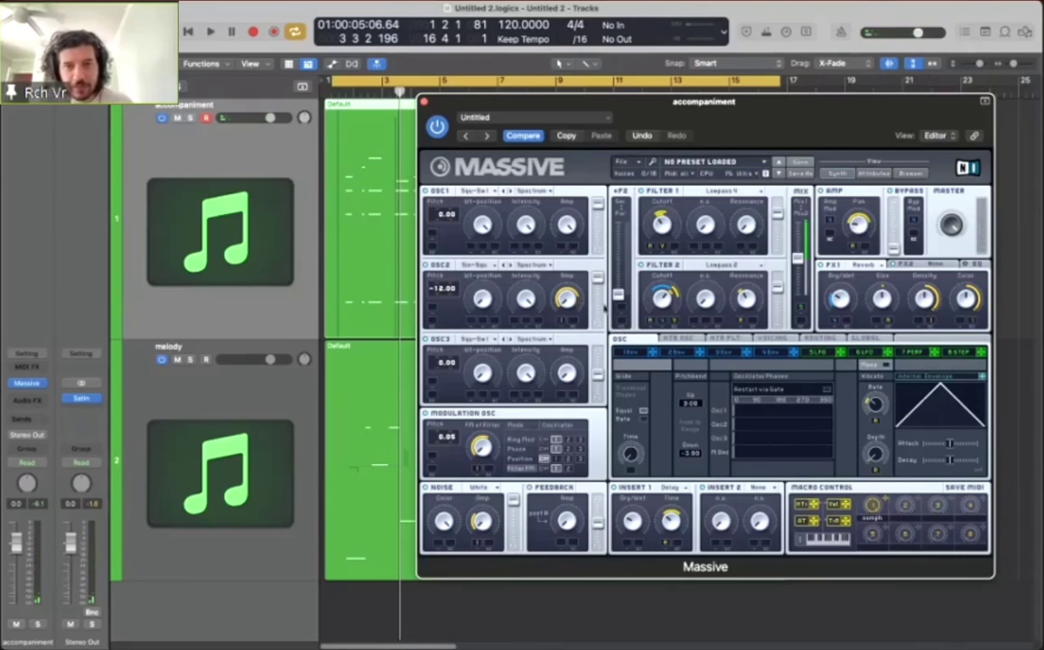
click(770, 353)
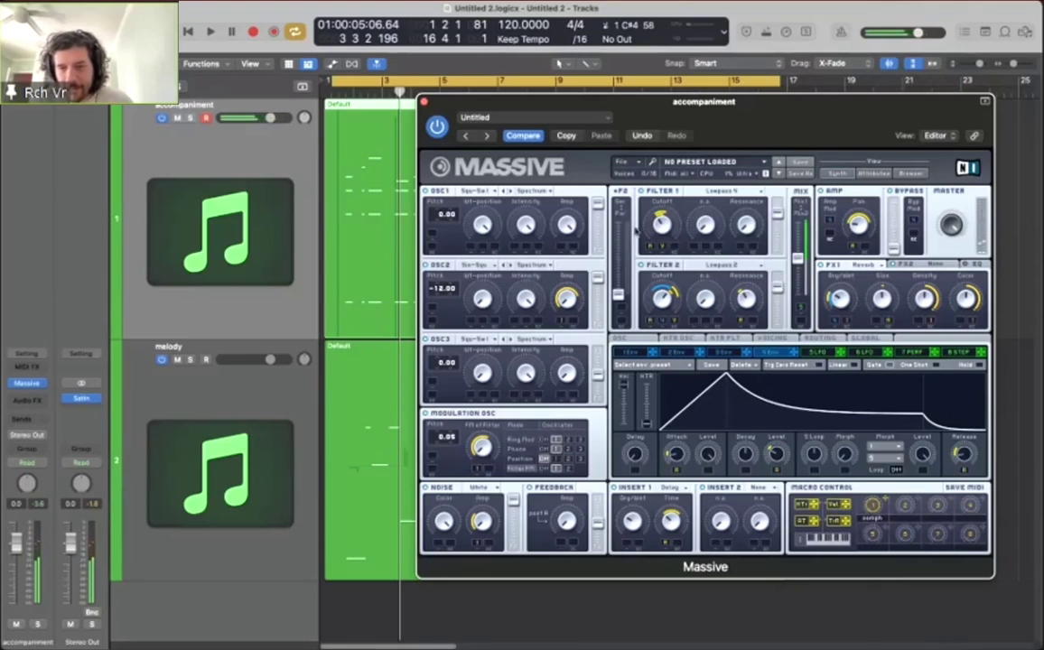
click(425, 102)
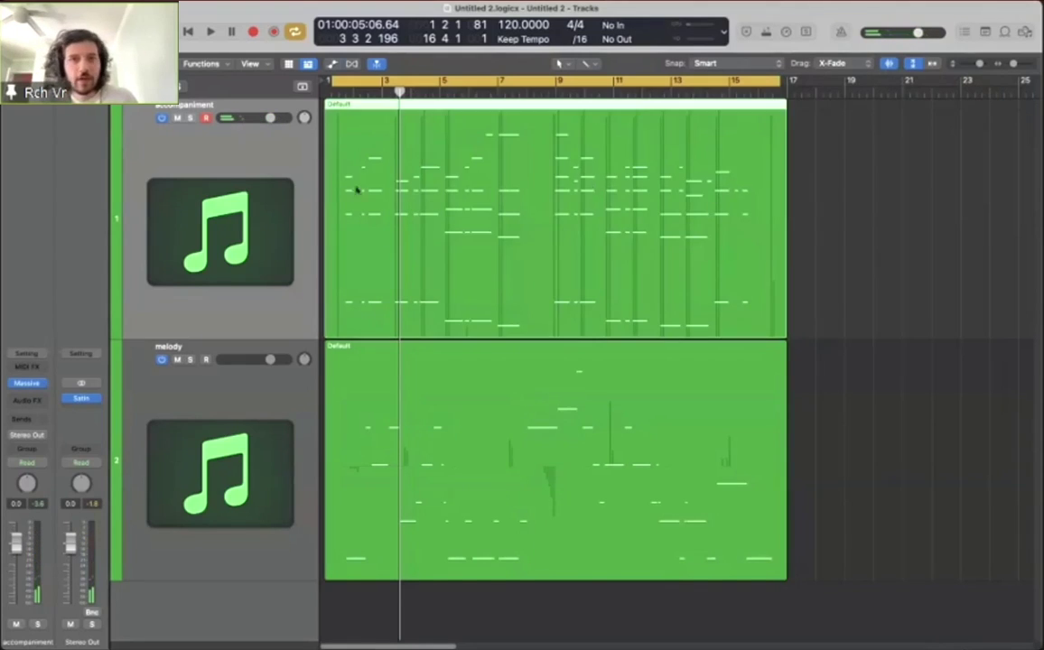
Step: Show track automation and switch the accompaniment track to region automation
key(a)
click(217, 133)
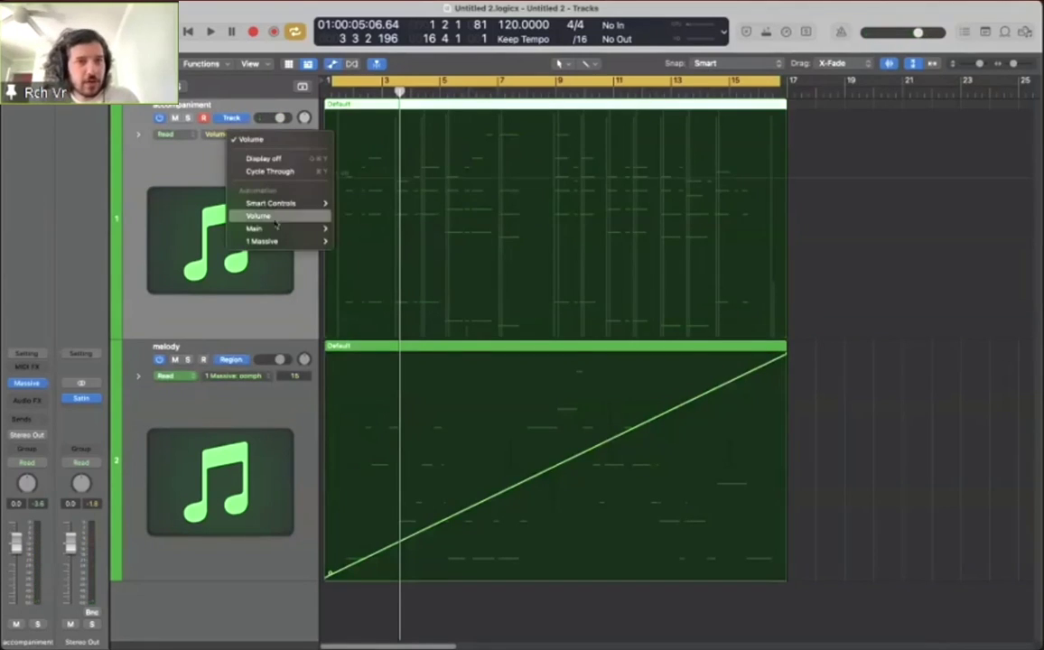
click(231, 118)
click(231, 118)
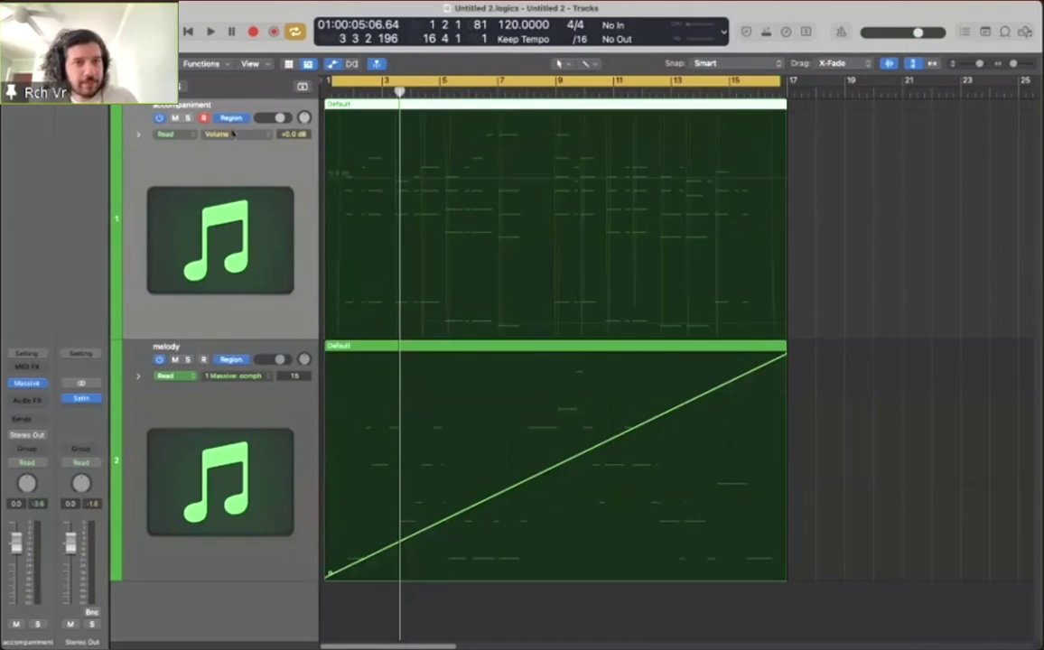
Step: Choose Massive's oomph as the accompaniment's automation parameter and draw a freehand curve rising from about 2 to 99 across the region
click(216, 134)
click(221, 136)
click(221, 136)
mouse_move(298, 243)
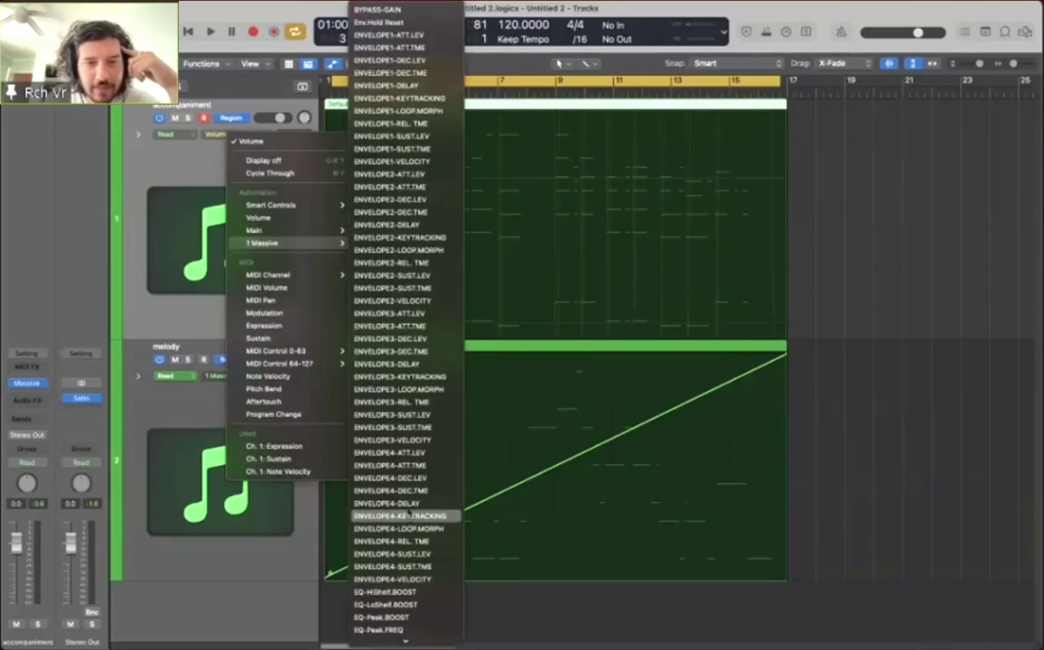
scroll(411, 465, down, 10)
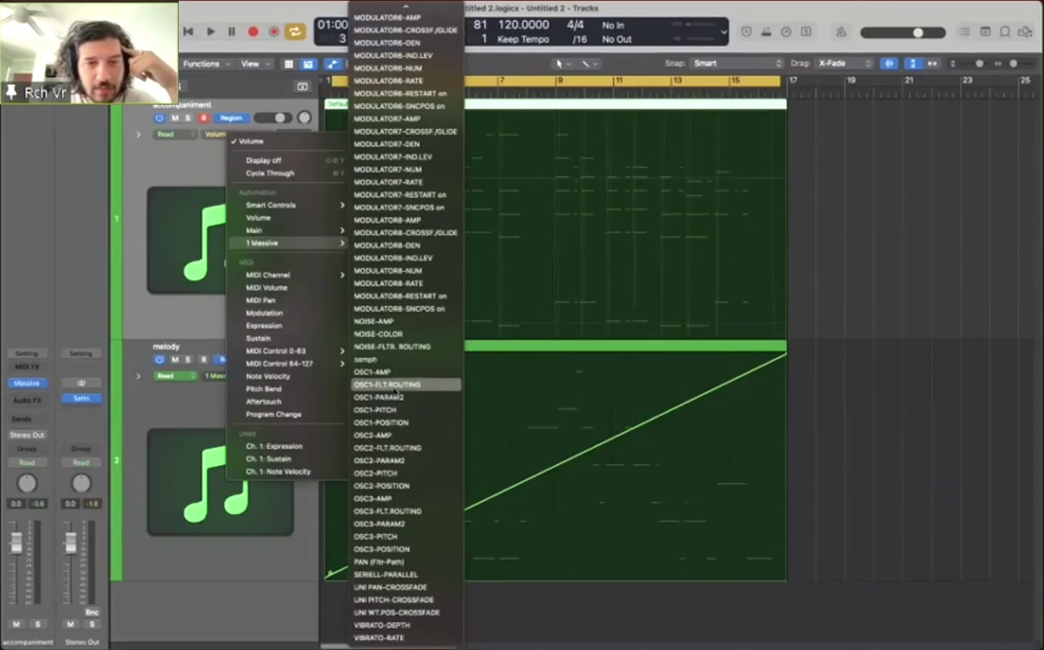
click(394, 359)
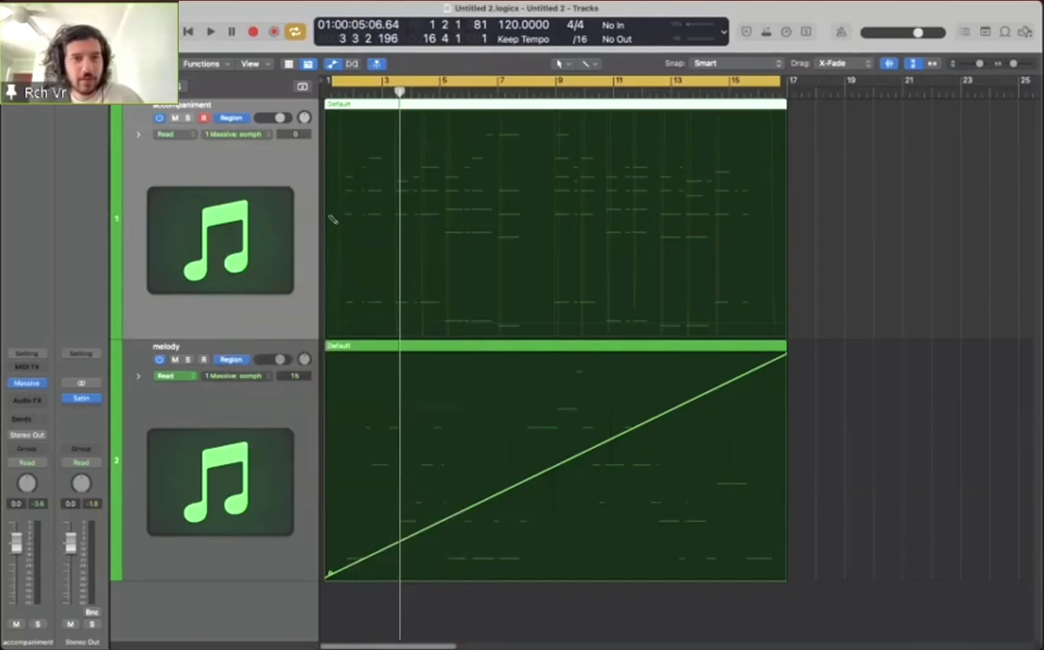
mouse_move(331, 334)
mouse_down()
mouse_move(350, 286)
mouse_move(382, 291)
mouse_move(442, 241)
mouse_move(503, 247)
mouse_move(618, 221)
mouse_move(669, 222)
mouse_move(692, 209)
mouse_move(742, 128)
mouse_move(793, 113)
mouse_move(701, 144)
mouse_move(644, 206)
mouse_move(562, 223)
mouse_up()
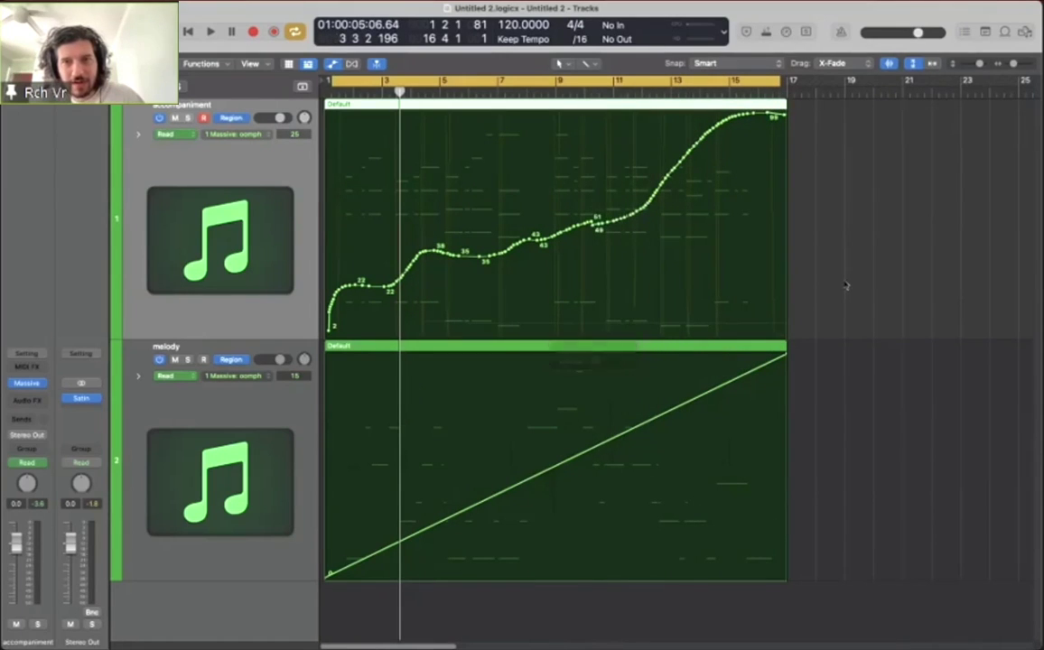
Step: Play back both automated tracks to the end of the regions, turning cycle mode off, and stop playback
key(space)
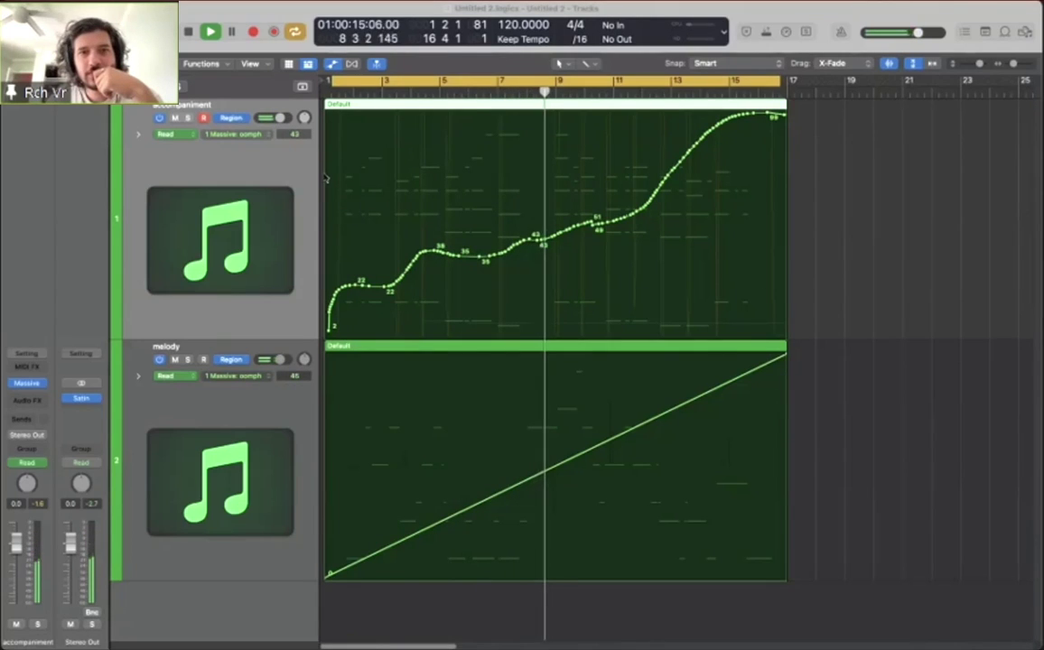
click(808, 237)
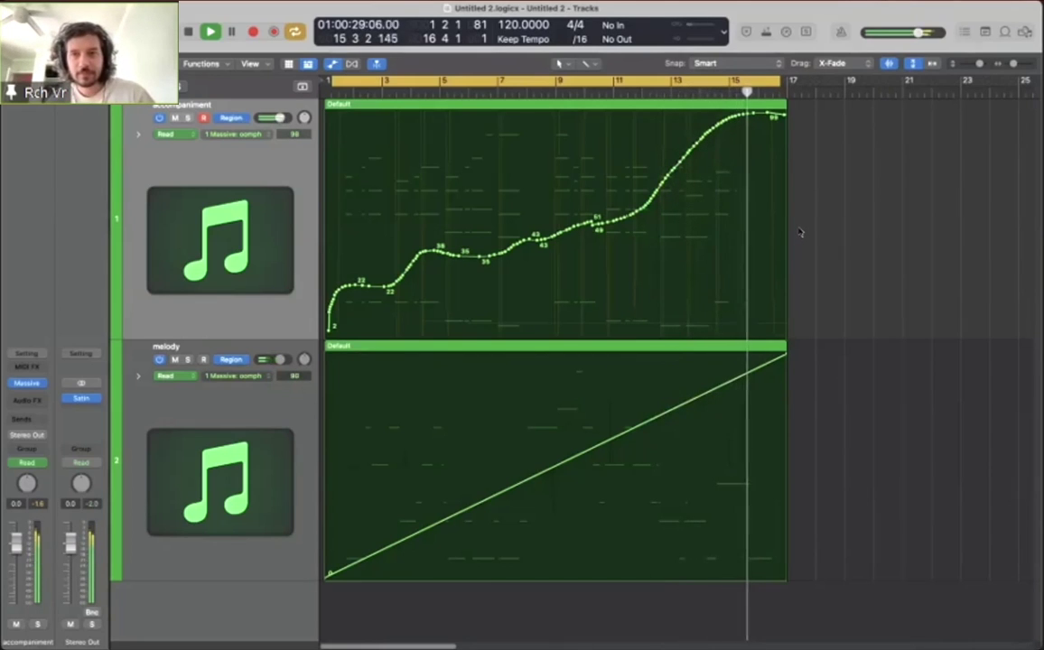
key(c)
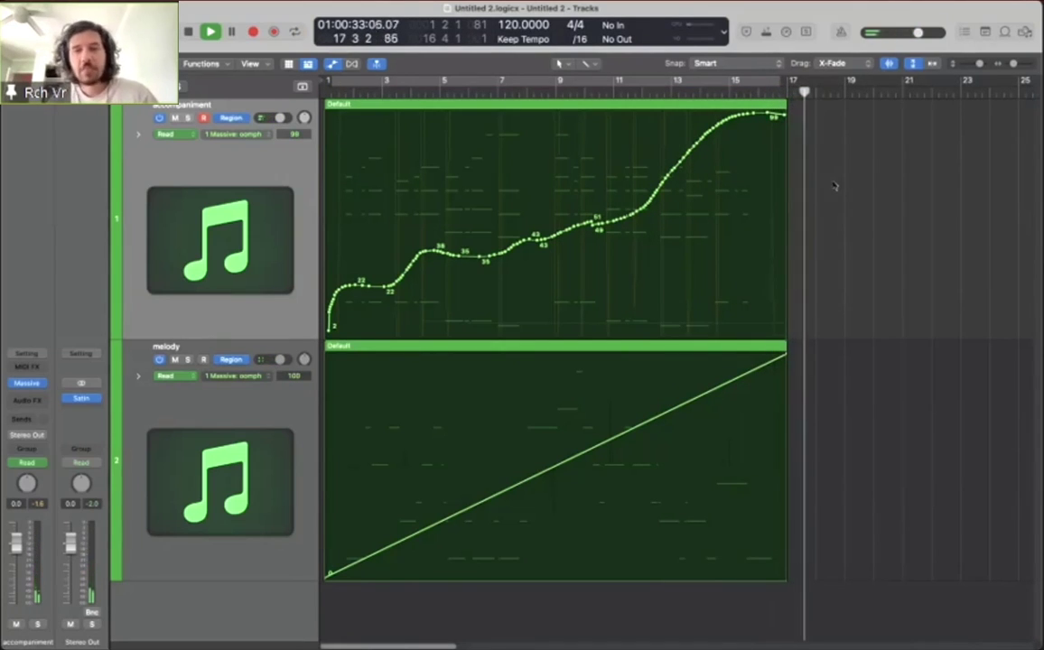
key(space)
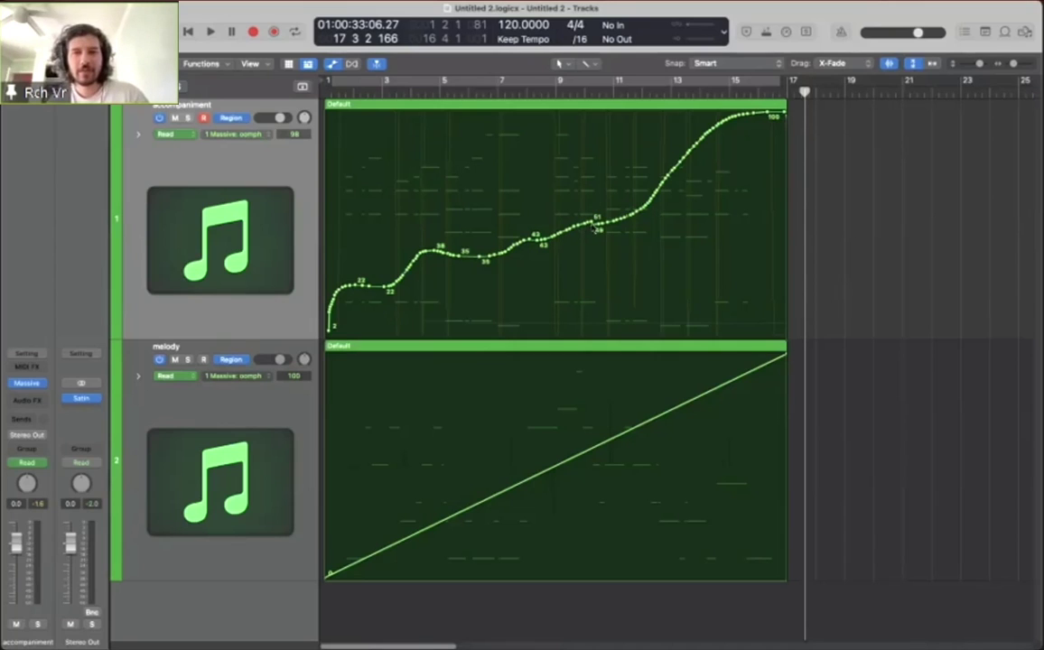
Step: Refine the accompaniment's oomph curve, setting its end to 100 and the dip after bar 10 to 50
drag(594, 234, 593, 230)
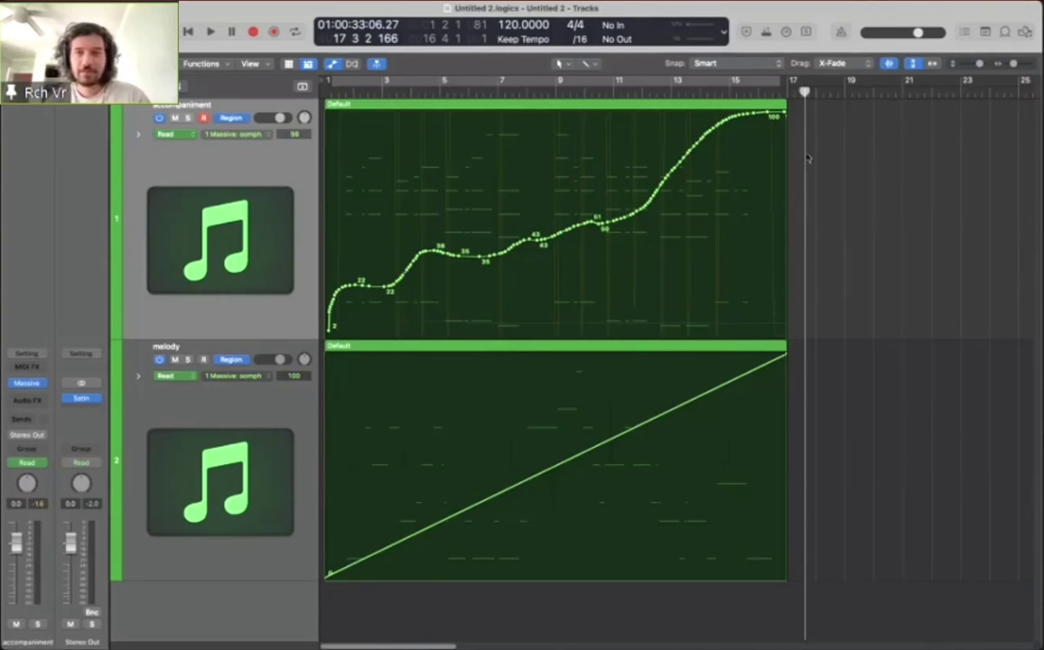
Step: Review the accompaniment's Massive patch with its 5 LFO settings and the melody's Massive patch, closing each one
click(28, 386)
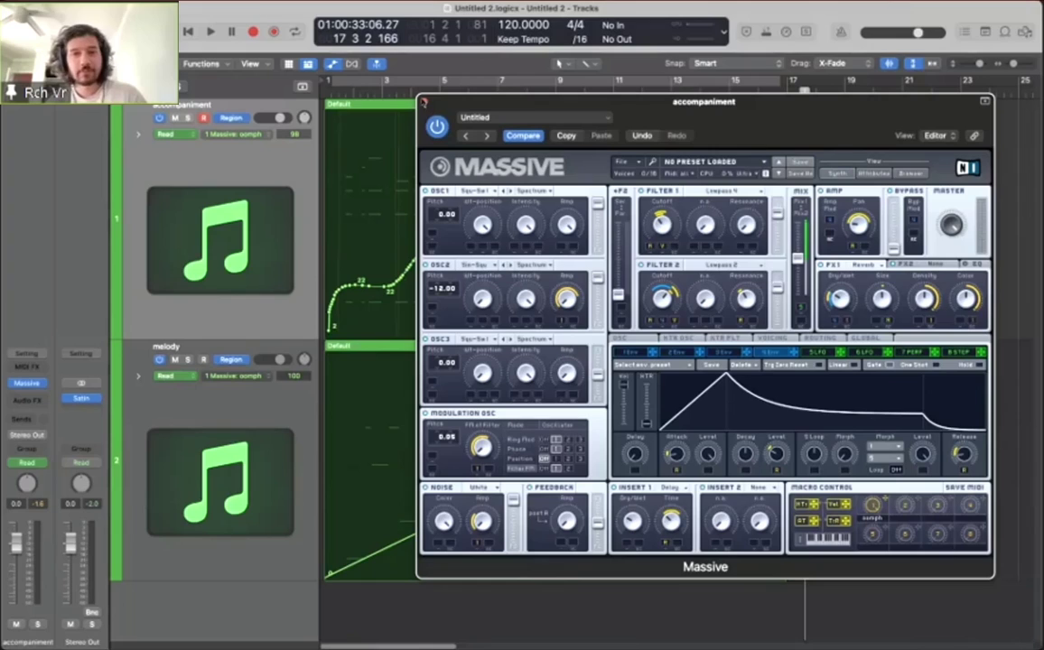
click(847, 354)
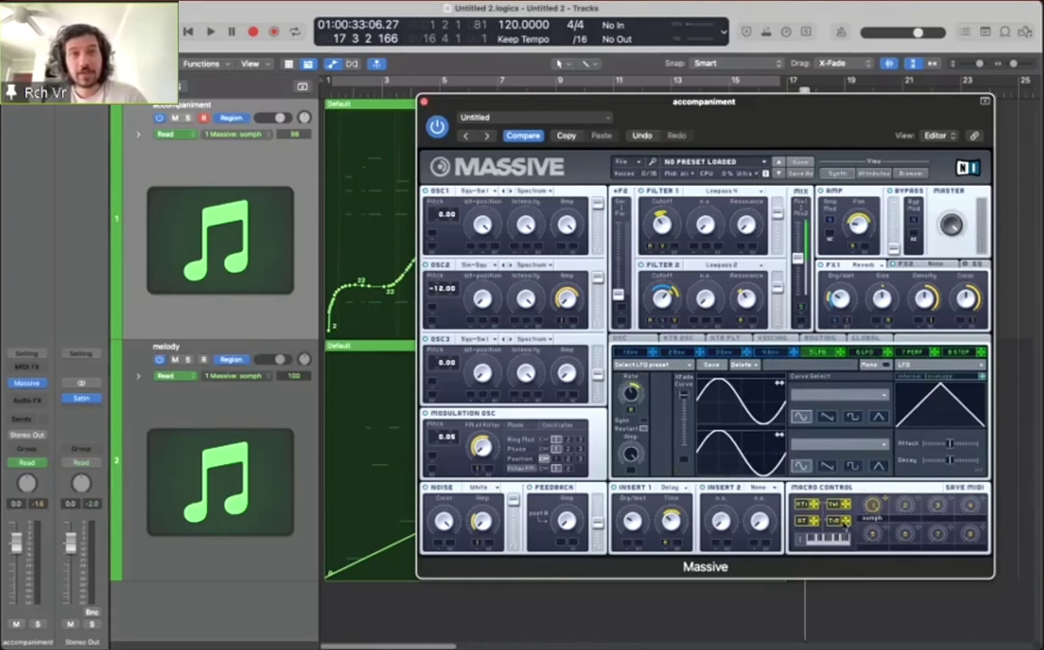
click(424, 102)
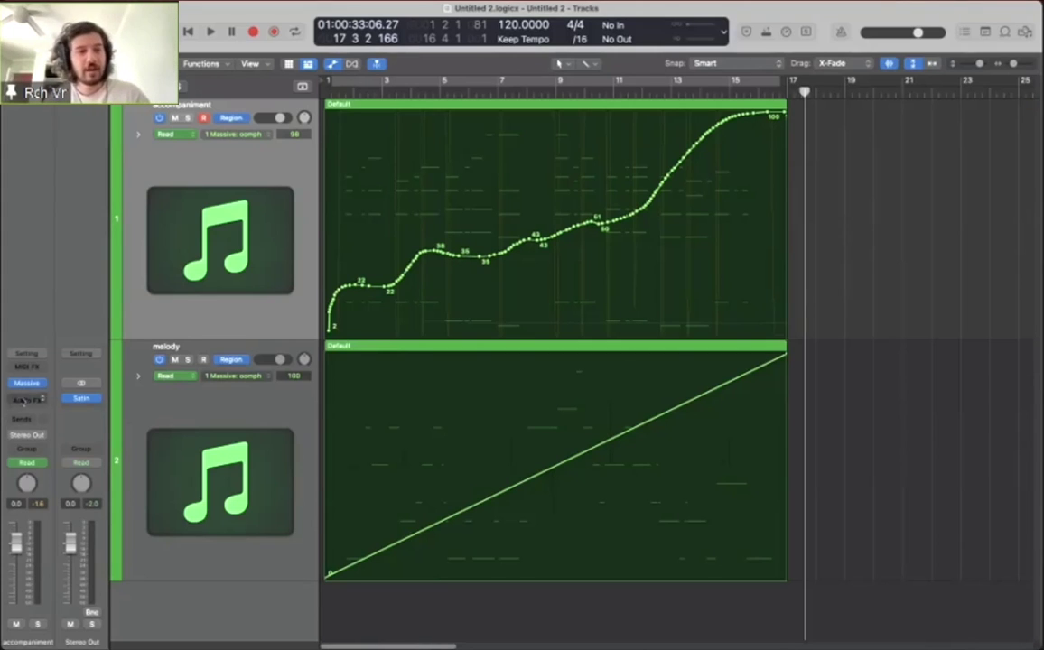
click(131, 374)
click(30, 384)
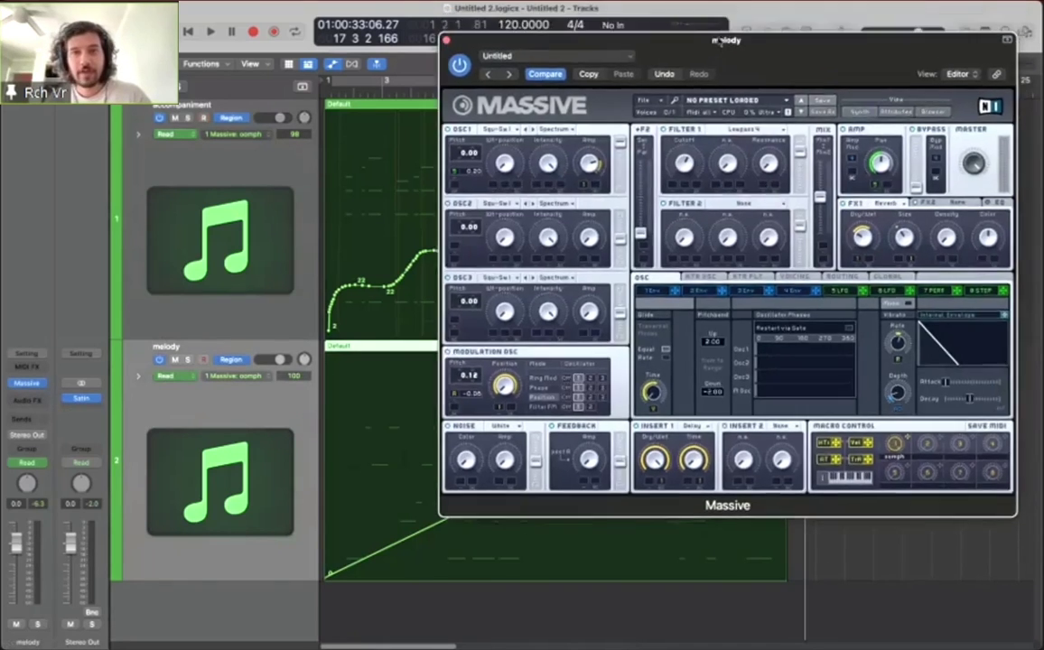
mouse_move(723, 20)
mouse_down()
mouse_move(725, 42)
mouse_move(718, 35)
mouse_up()
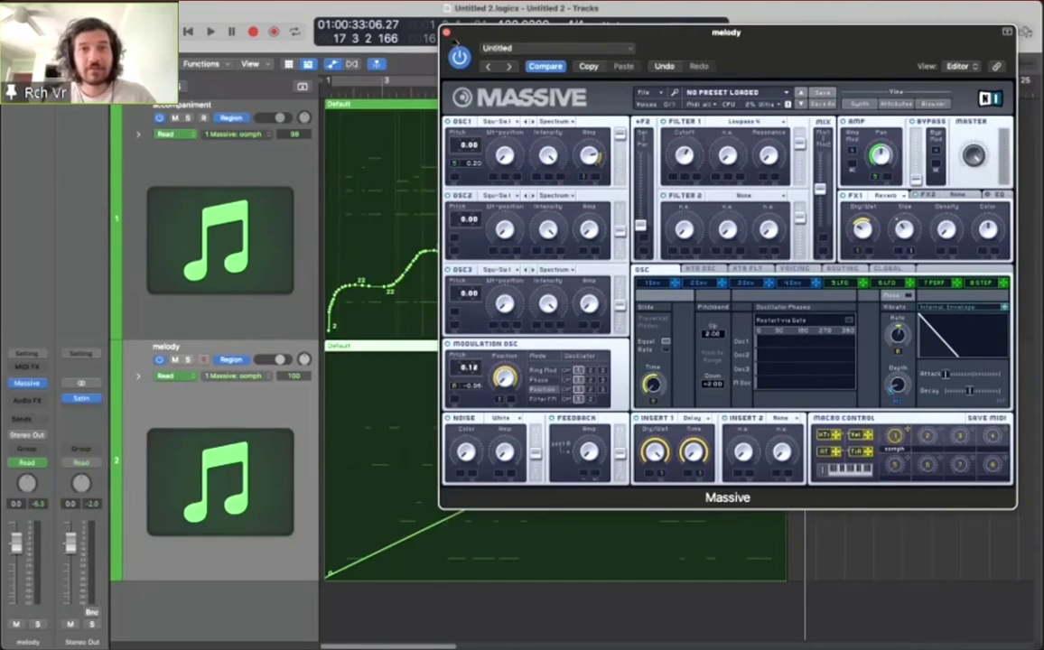
click(446, 33)
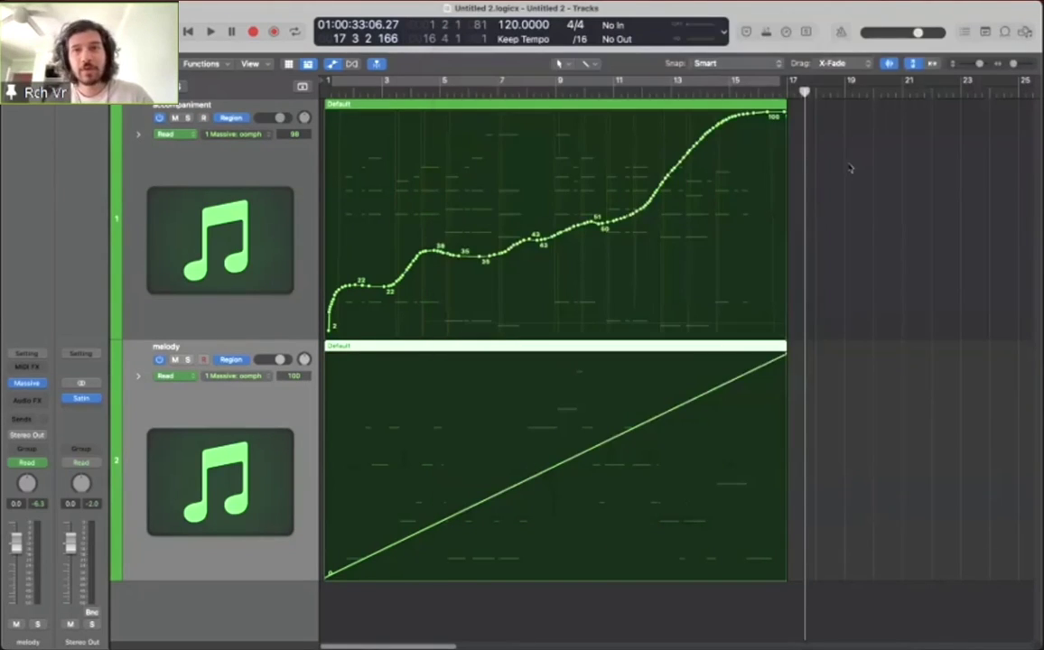
mouse_move(1028, 289)
click(1027, 321)
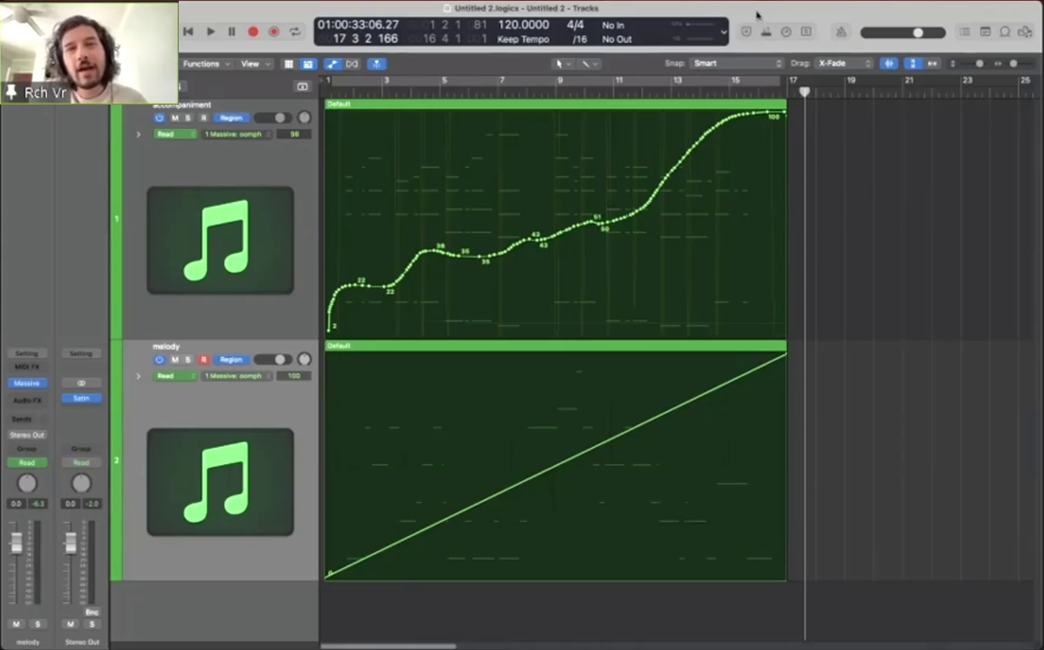
Step: Reopen the melody's Massive patch, look over its modulation and macro assignments, and close it
click(30, 386)
drag(679, 59, 561, 126)
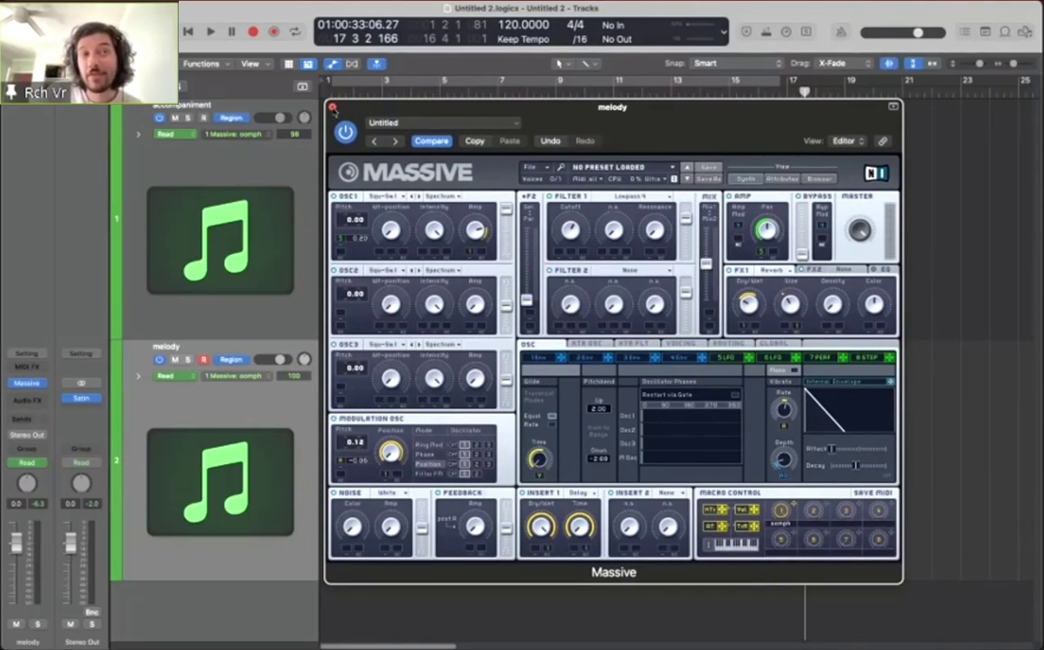
click(332, 108)
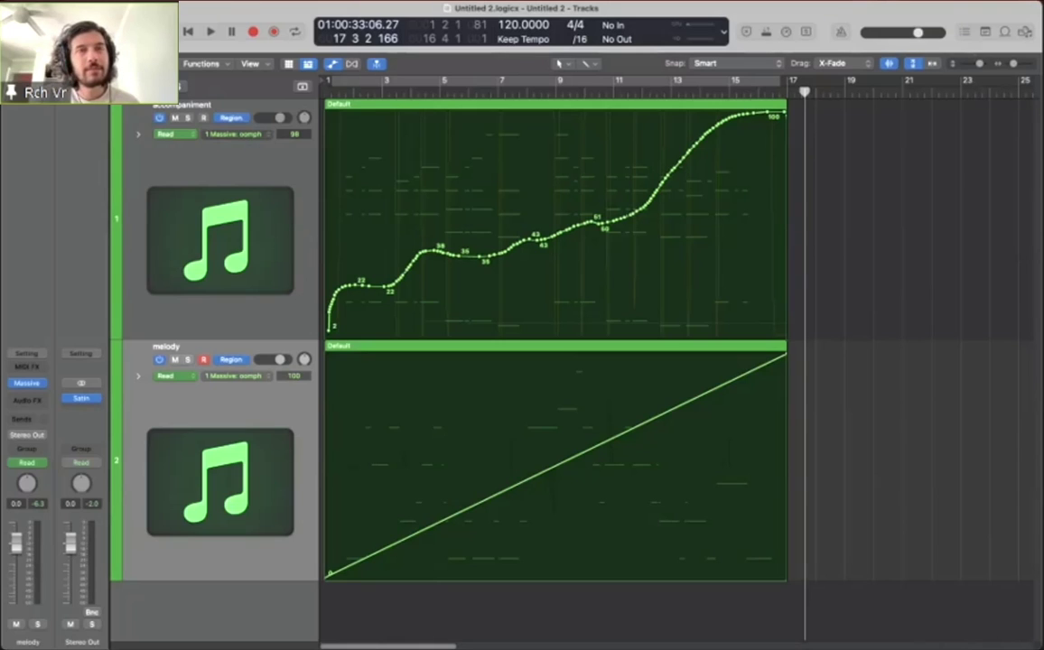
mouse_move(1035, 270)
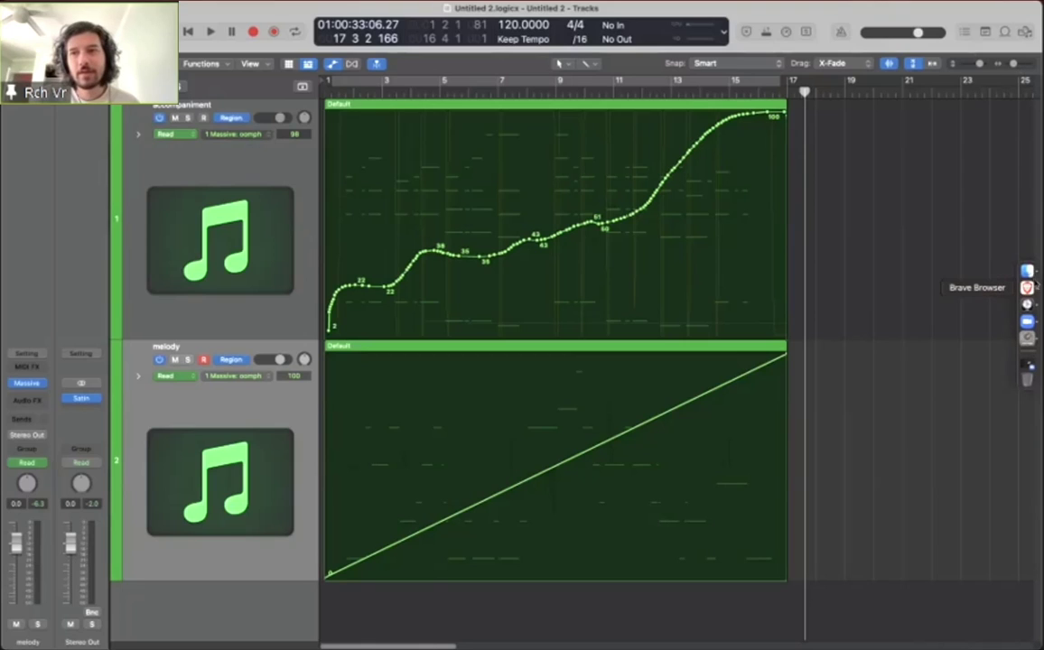